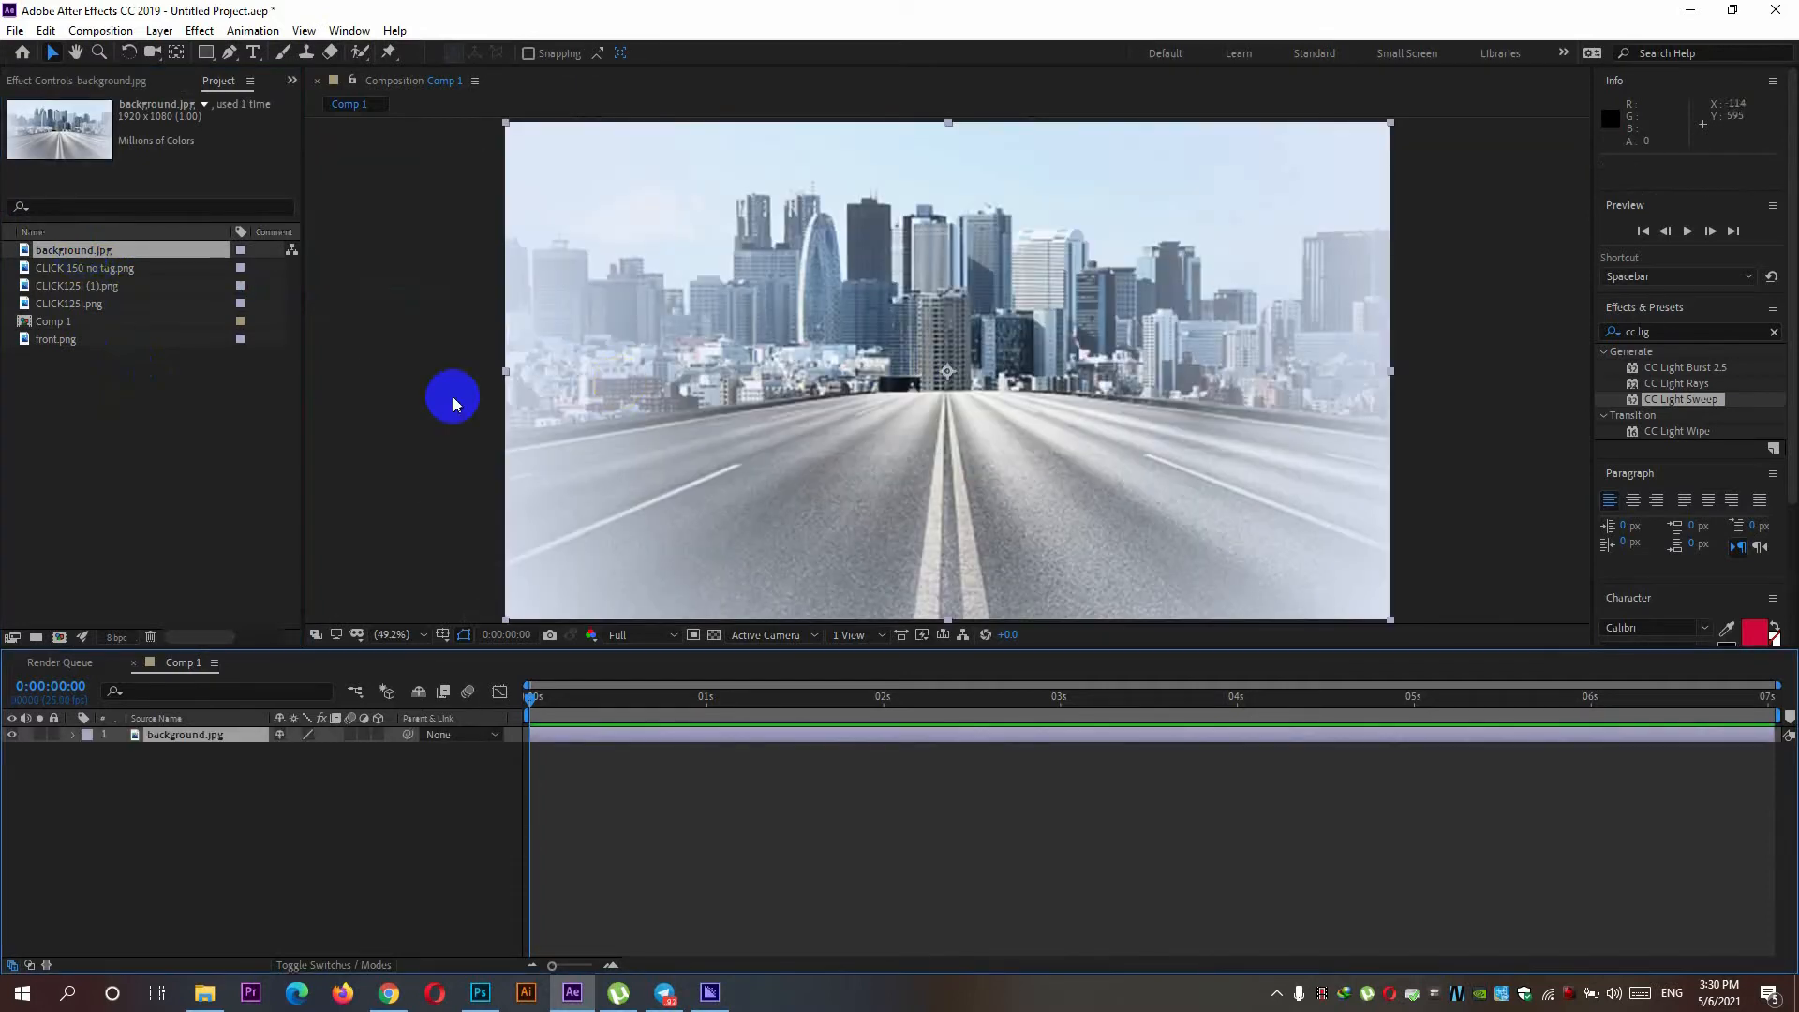
Step: Place CLICK125I (1).png on the left of the road at about 517, 777 and CLICK125I.png on the right at about 1483, 781
left_click(368, 385)
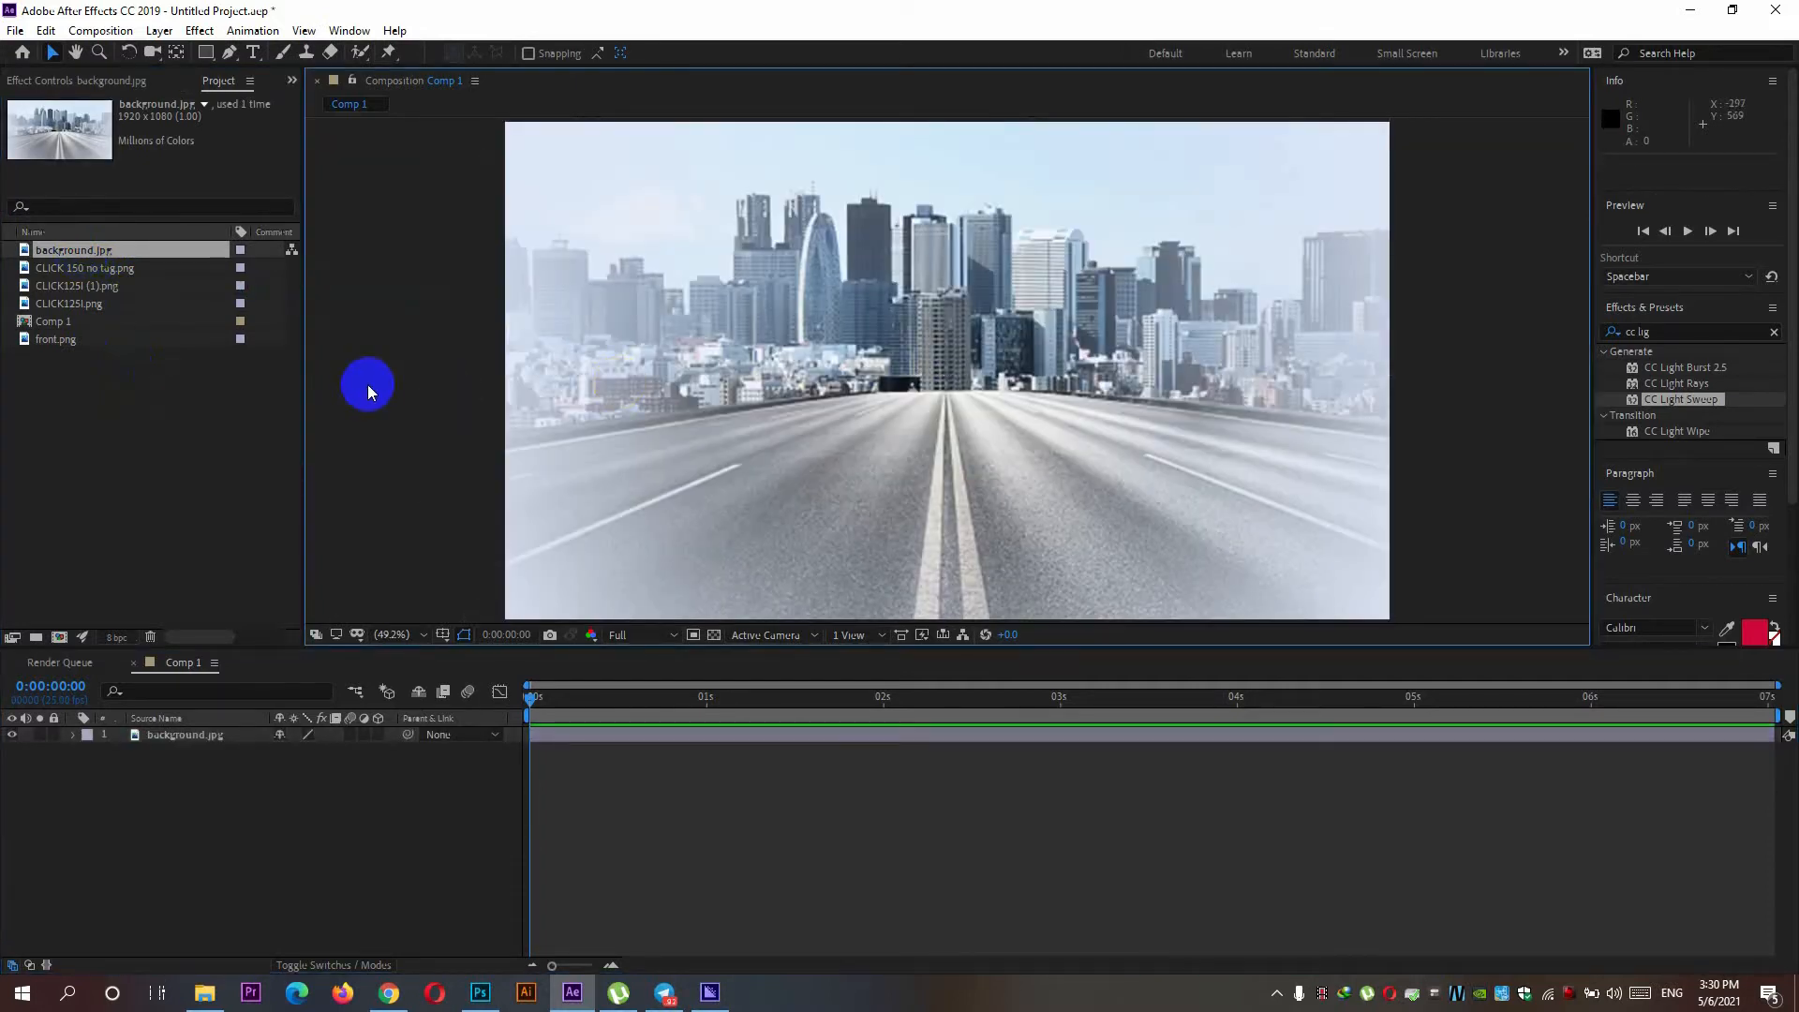
left_click(92, 269)
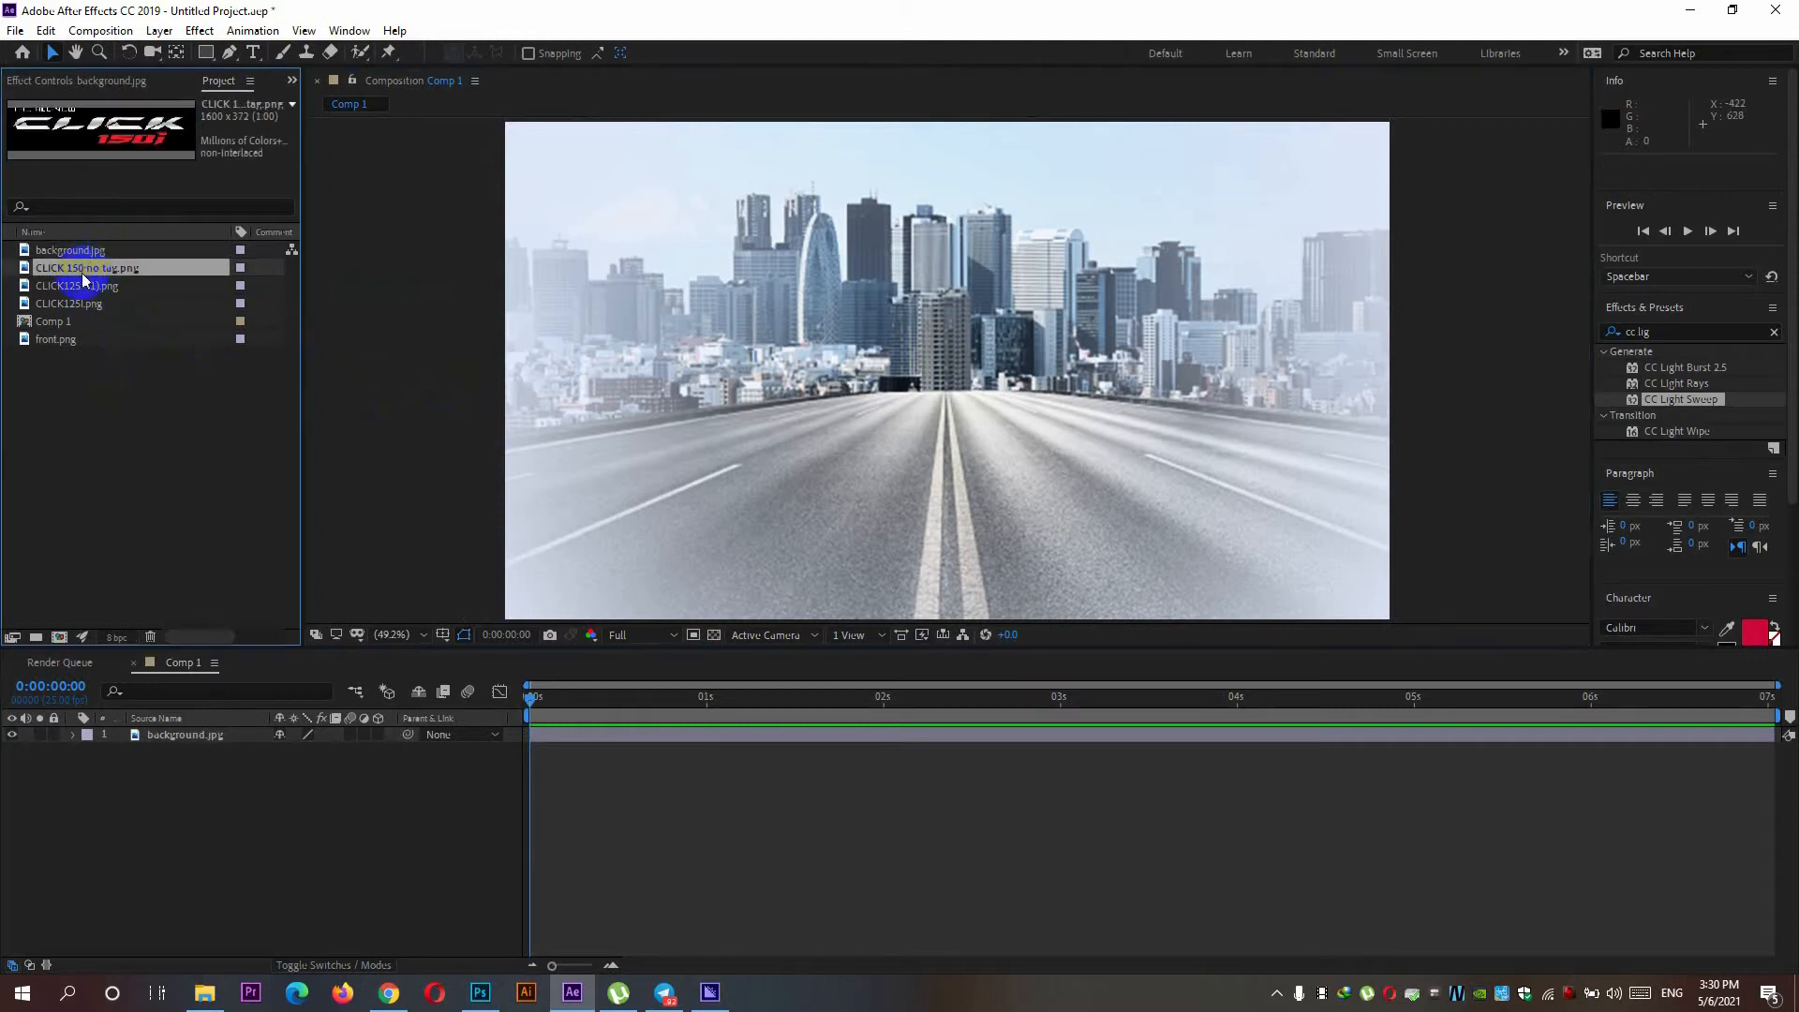
left_click(77, 283)
left_click(80, 304)
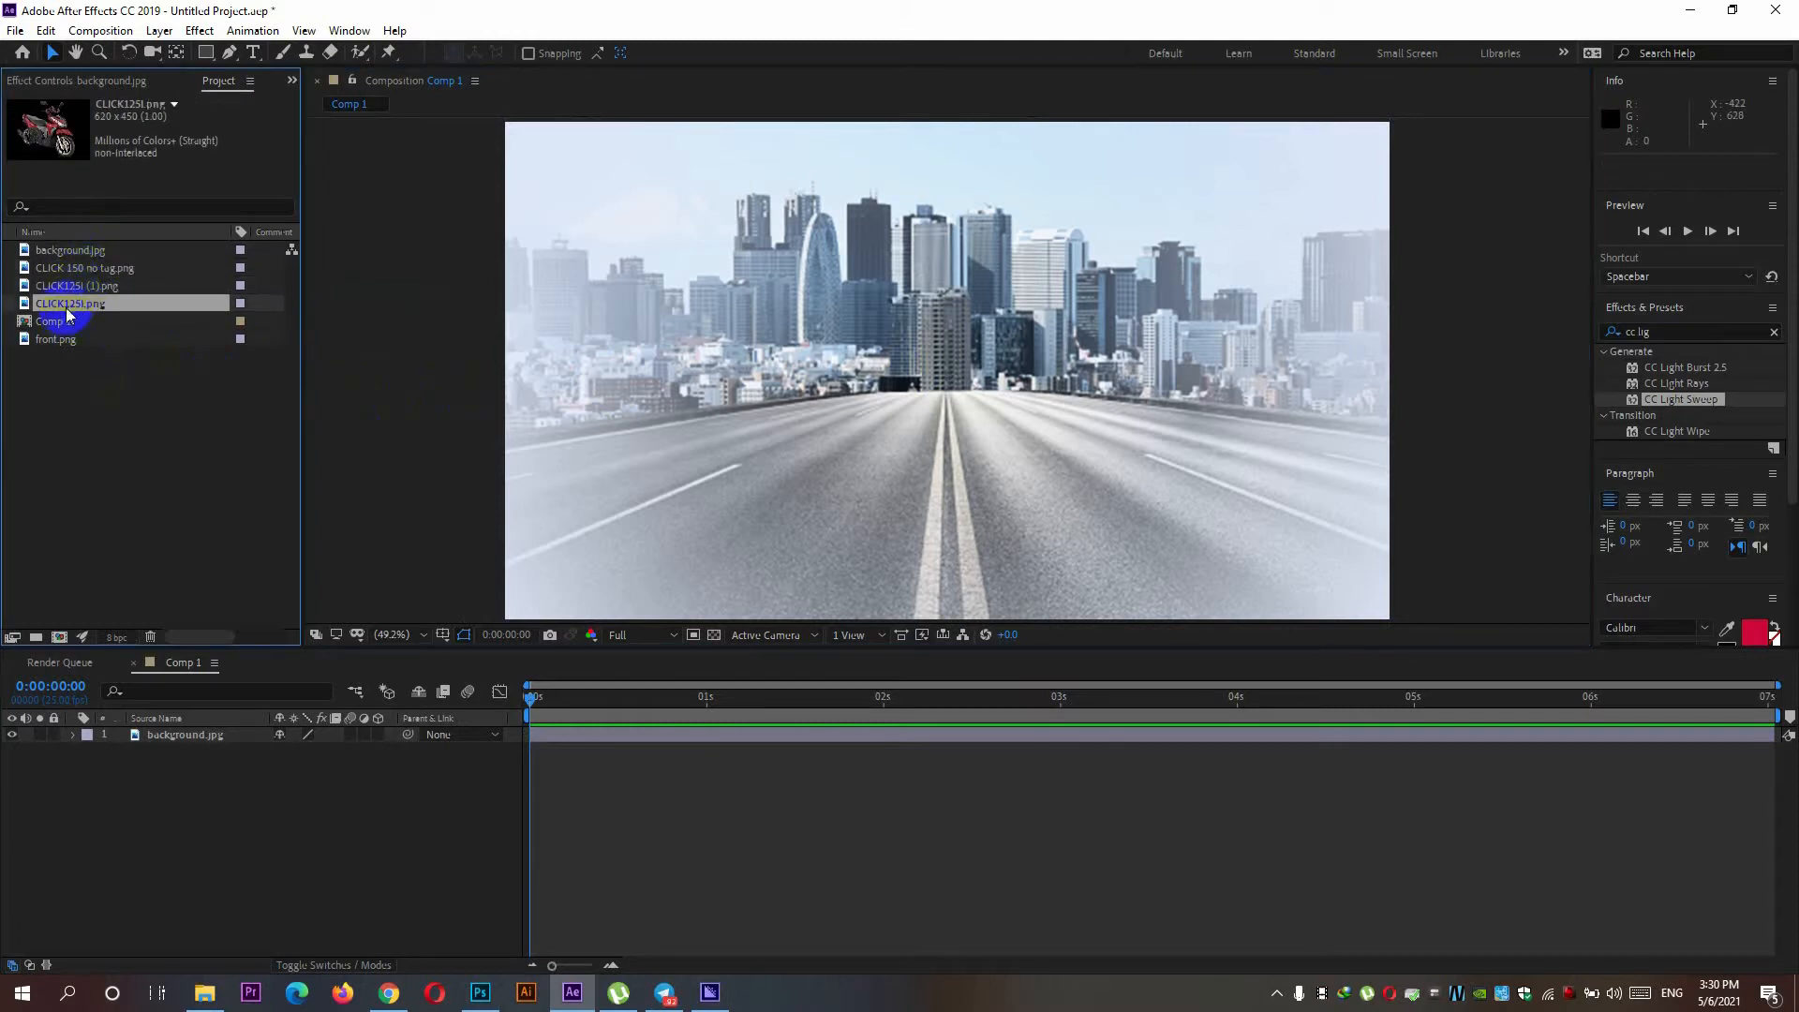
left_click_drag(69, 283, 669, 497)
left_click(71, 302)
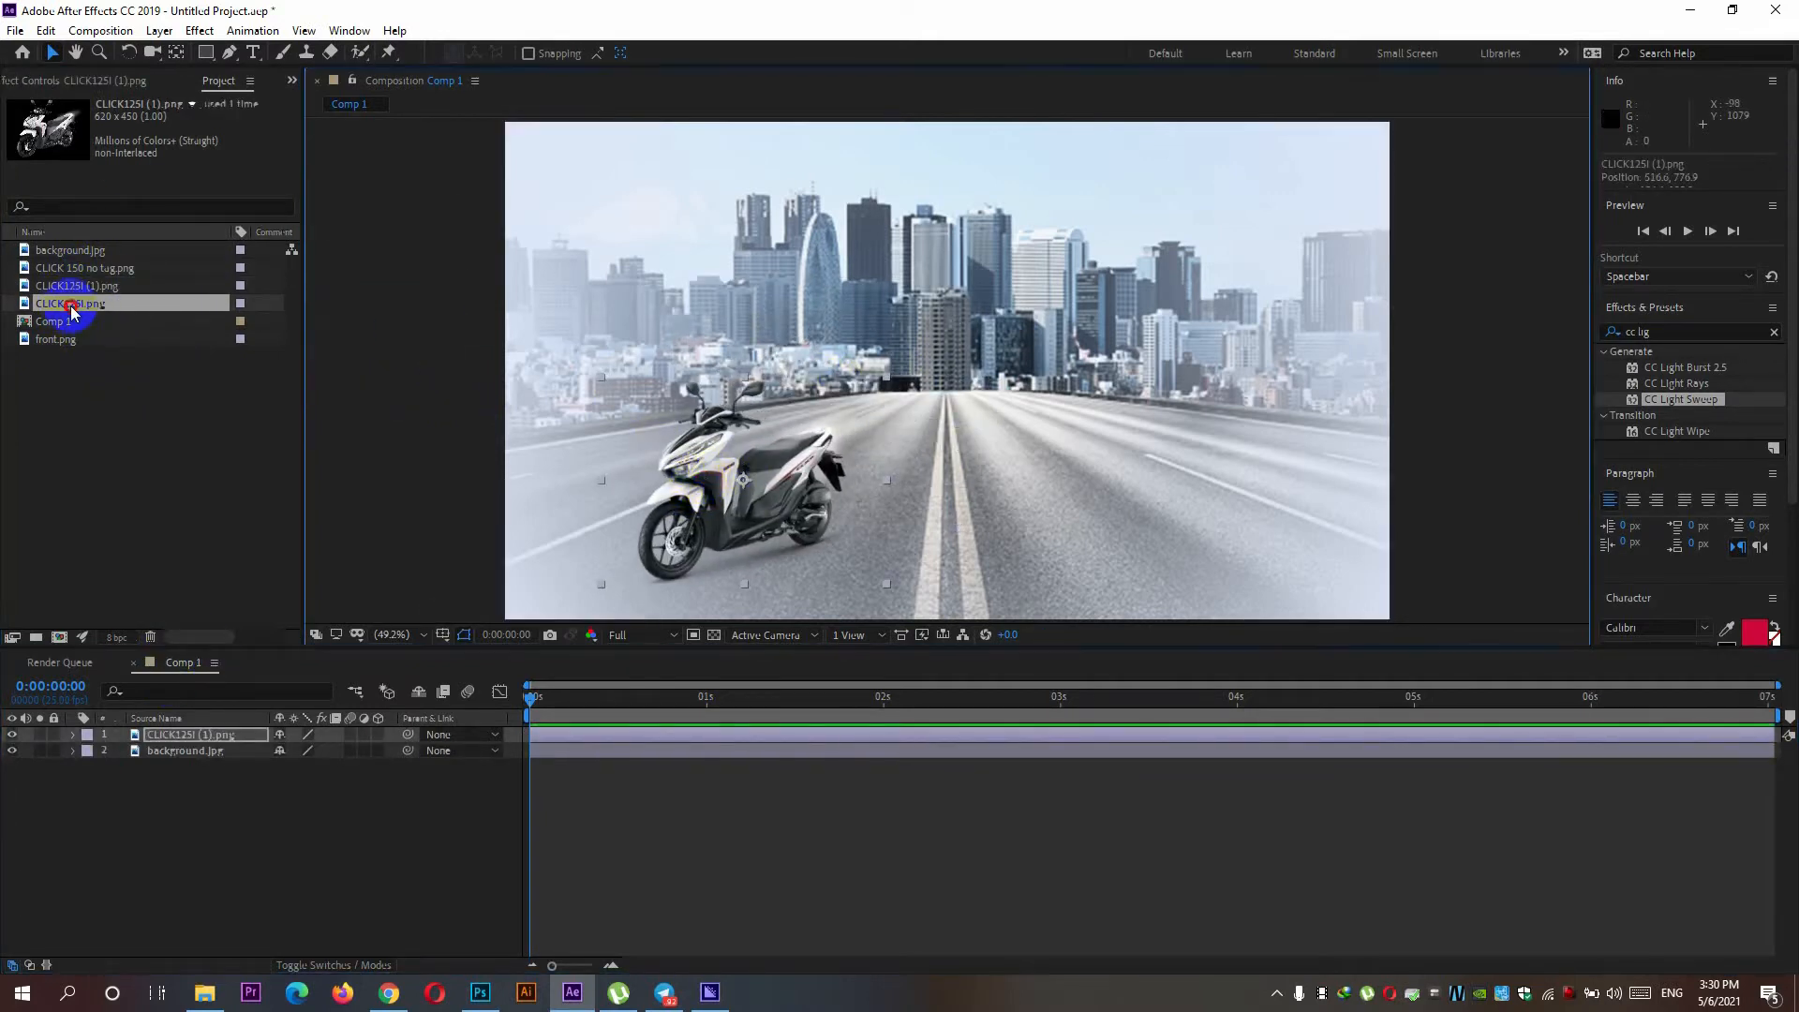
left_click_drag(71, 301, 1188, 484)
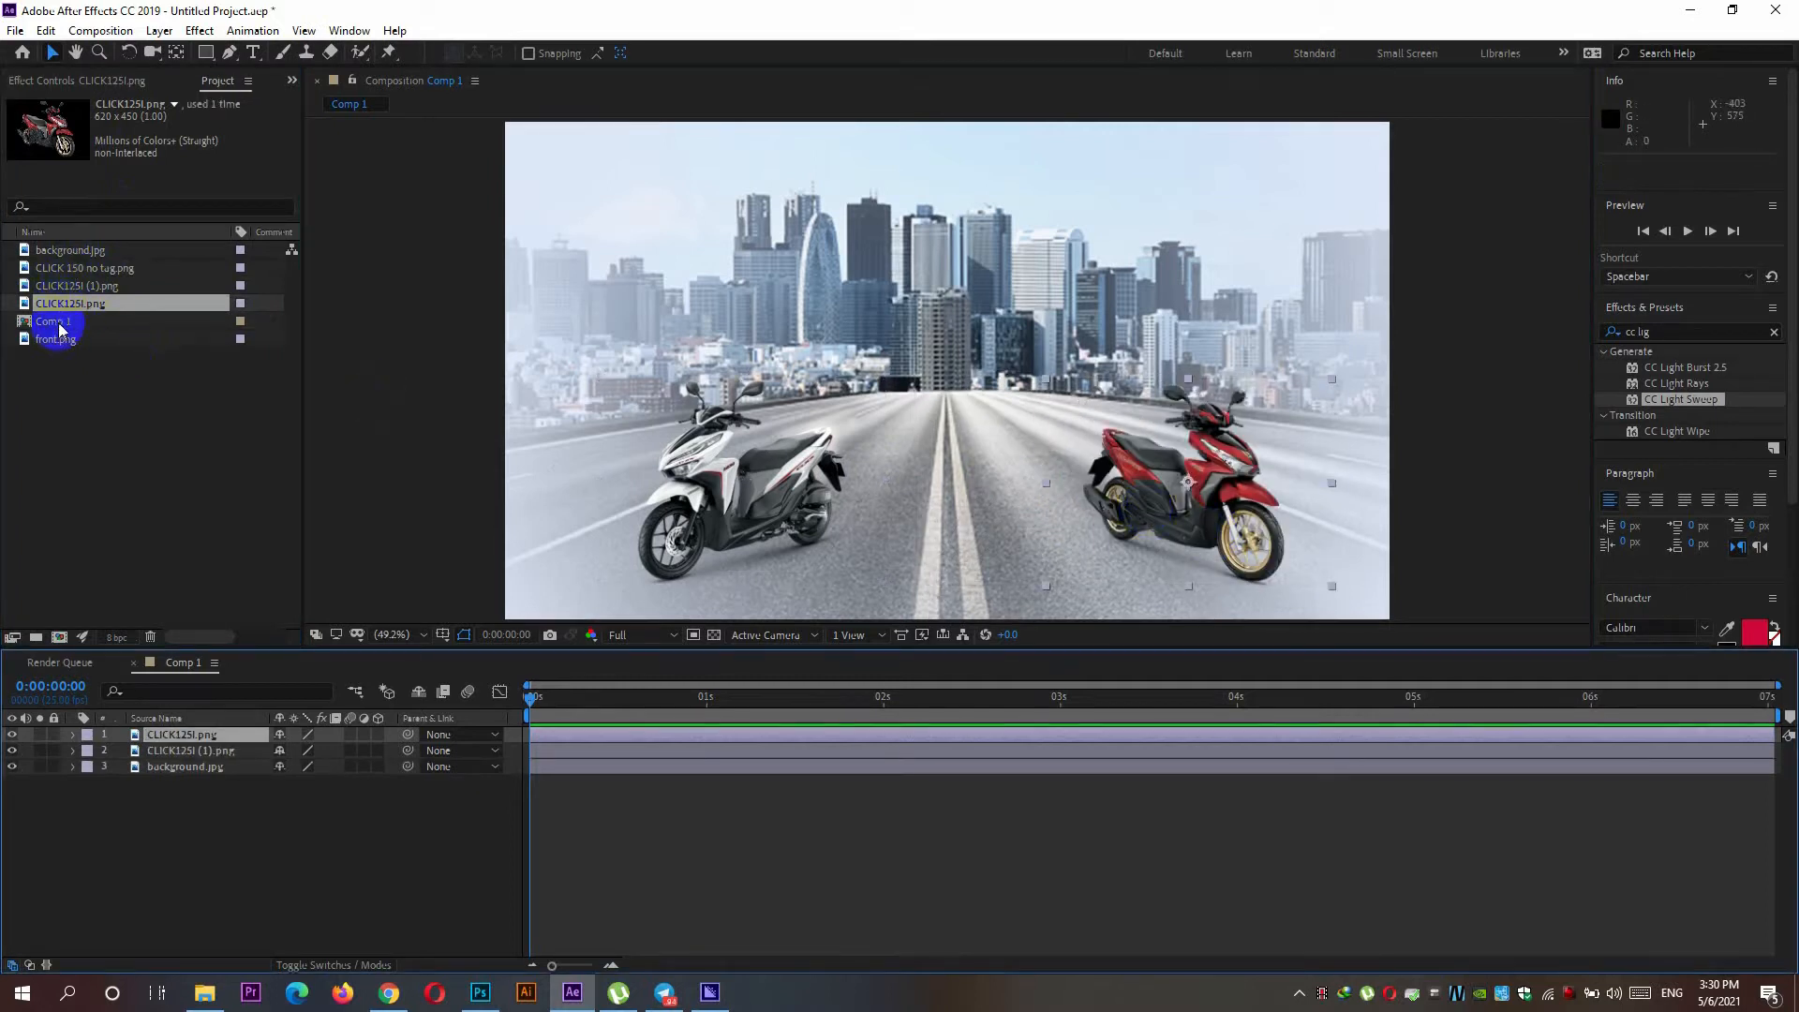
Step: Examine the imported images in the project and the original files in the Source folder in File Explorer
left_click(67, 269)
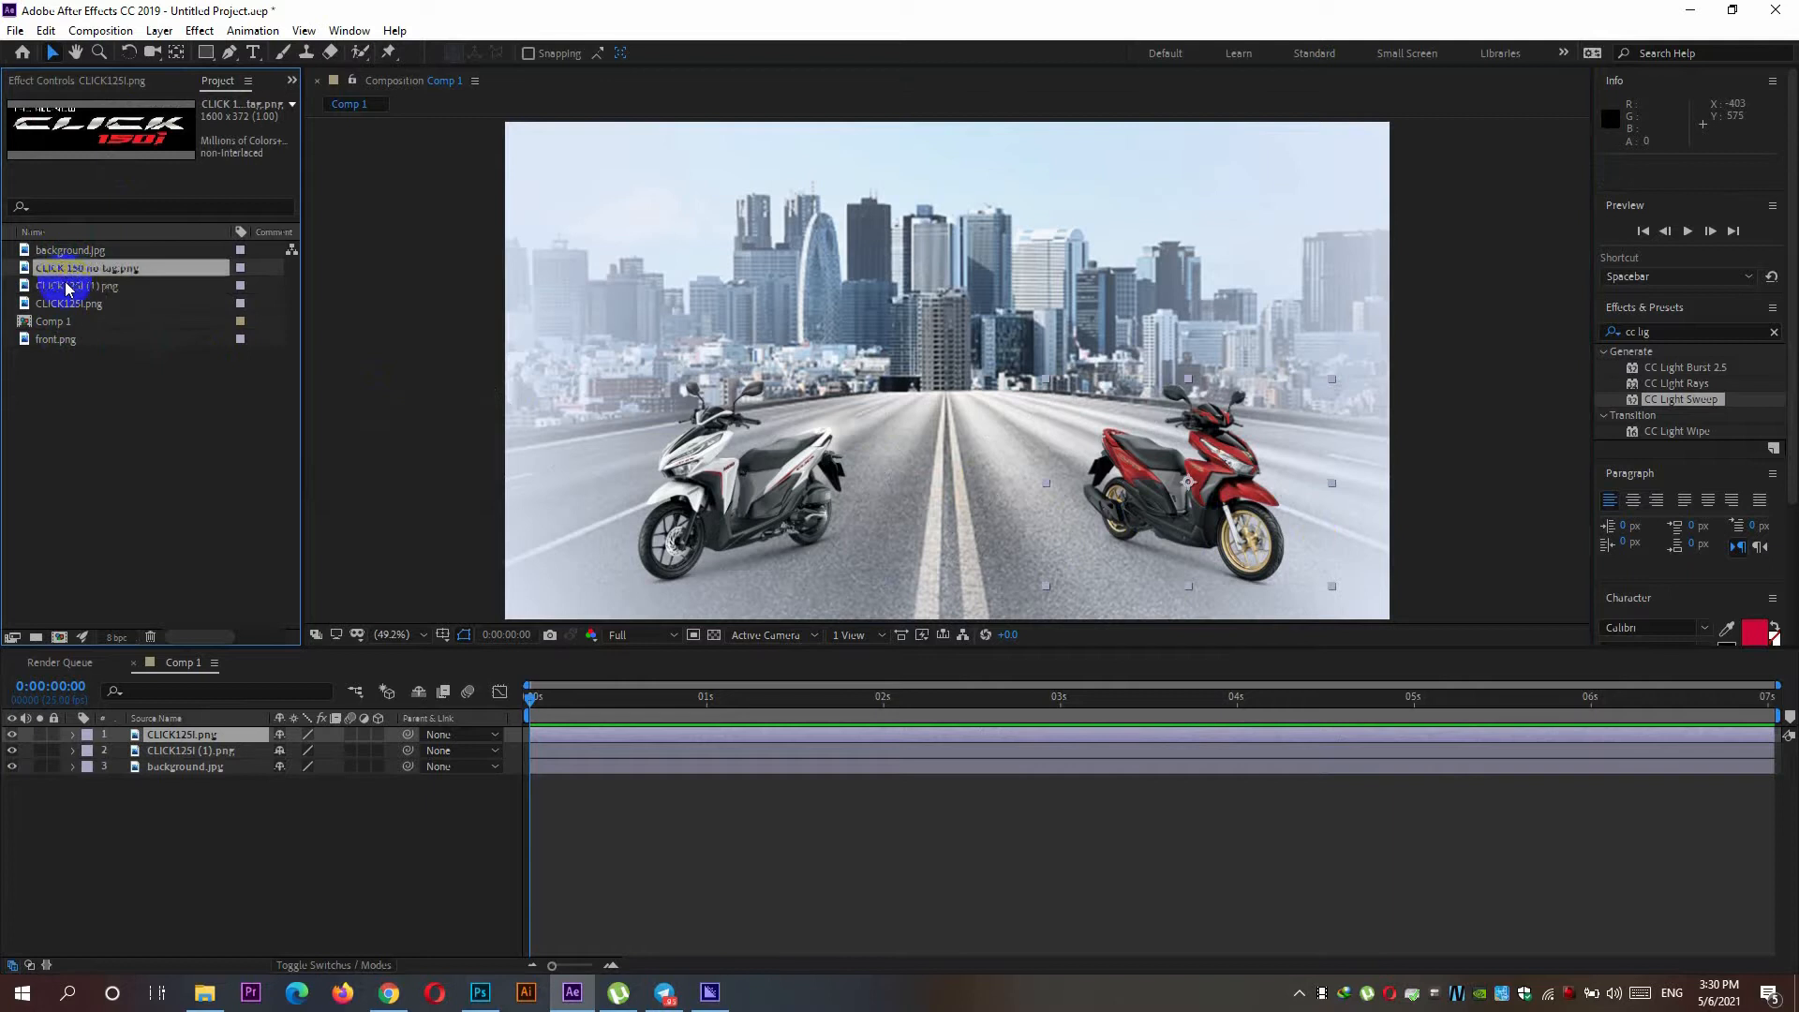
left_click(67, 285)
left_click(67, 304)
left_click(68, 250)
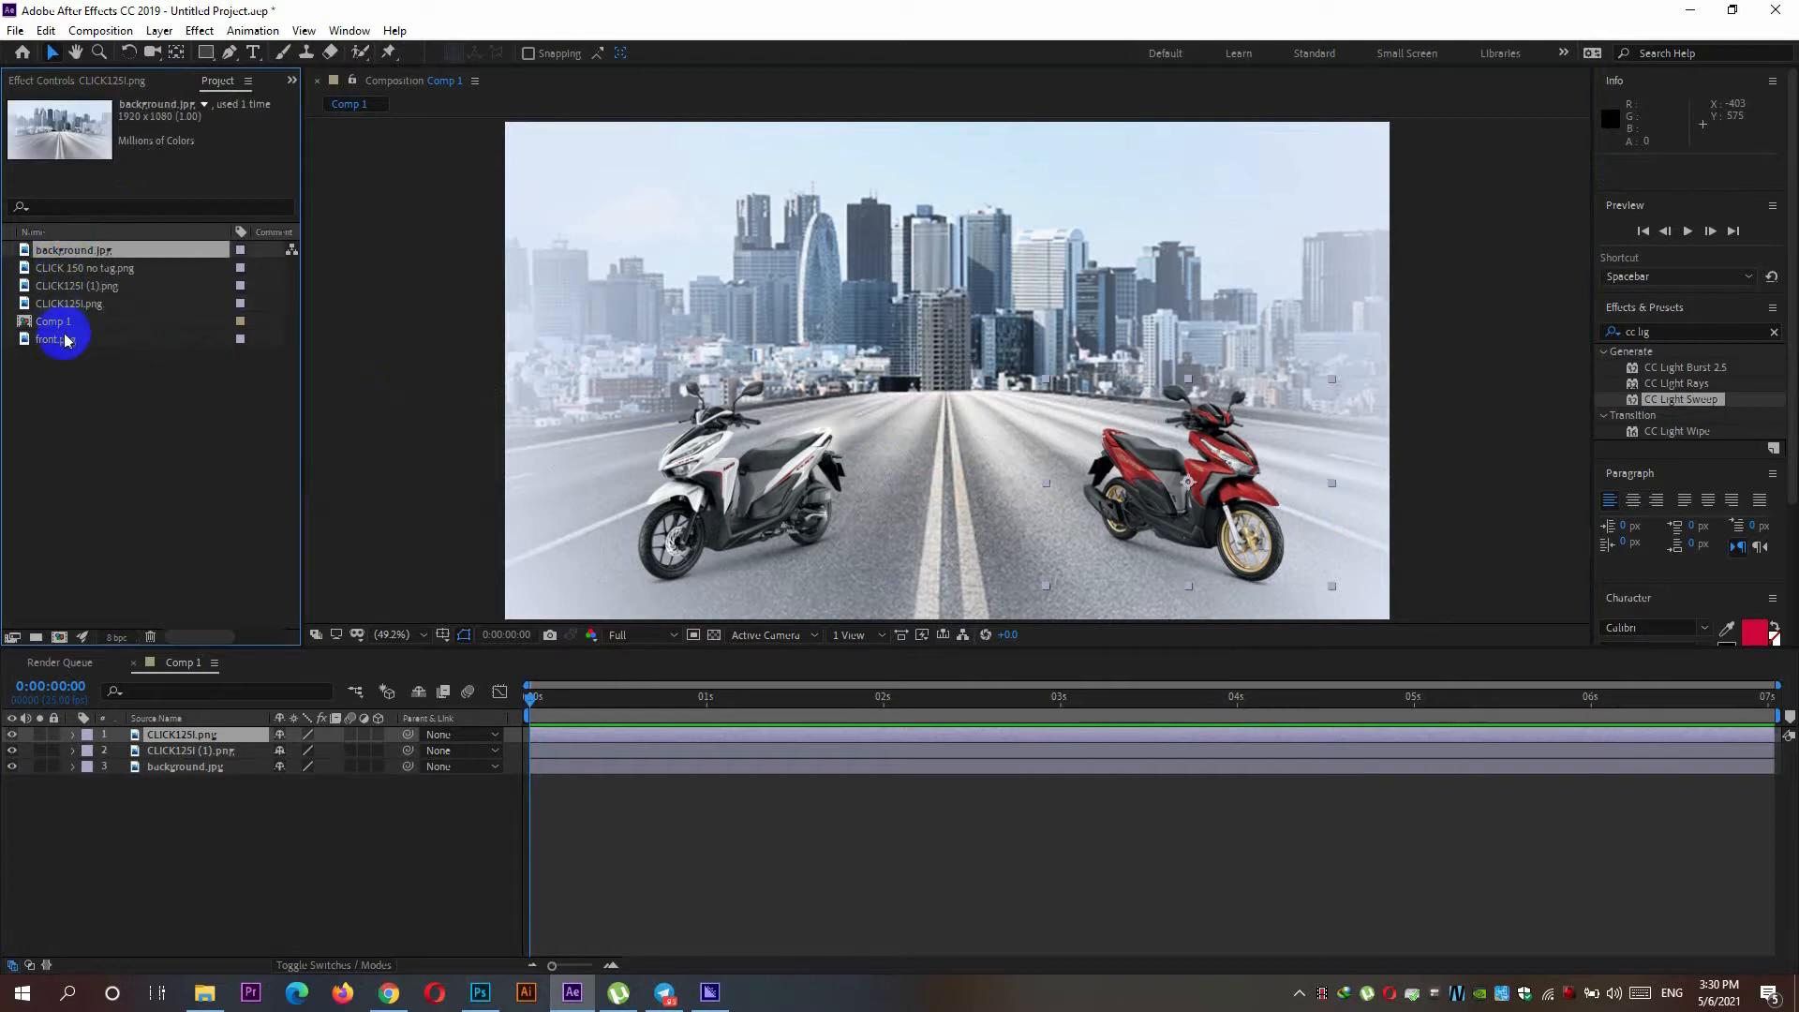
left_click(61, 304)
left_click(62, 286)
left_click(62, 268)
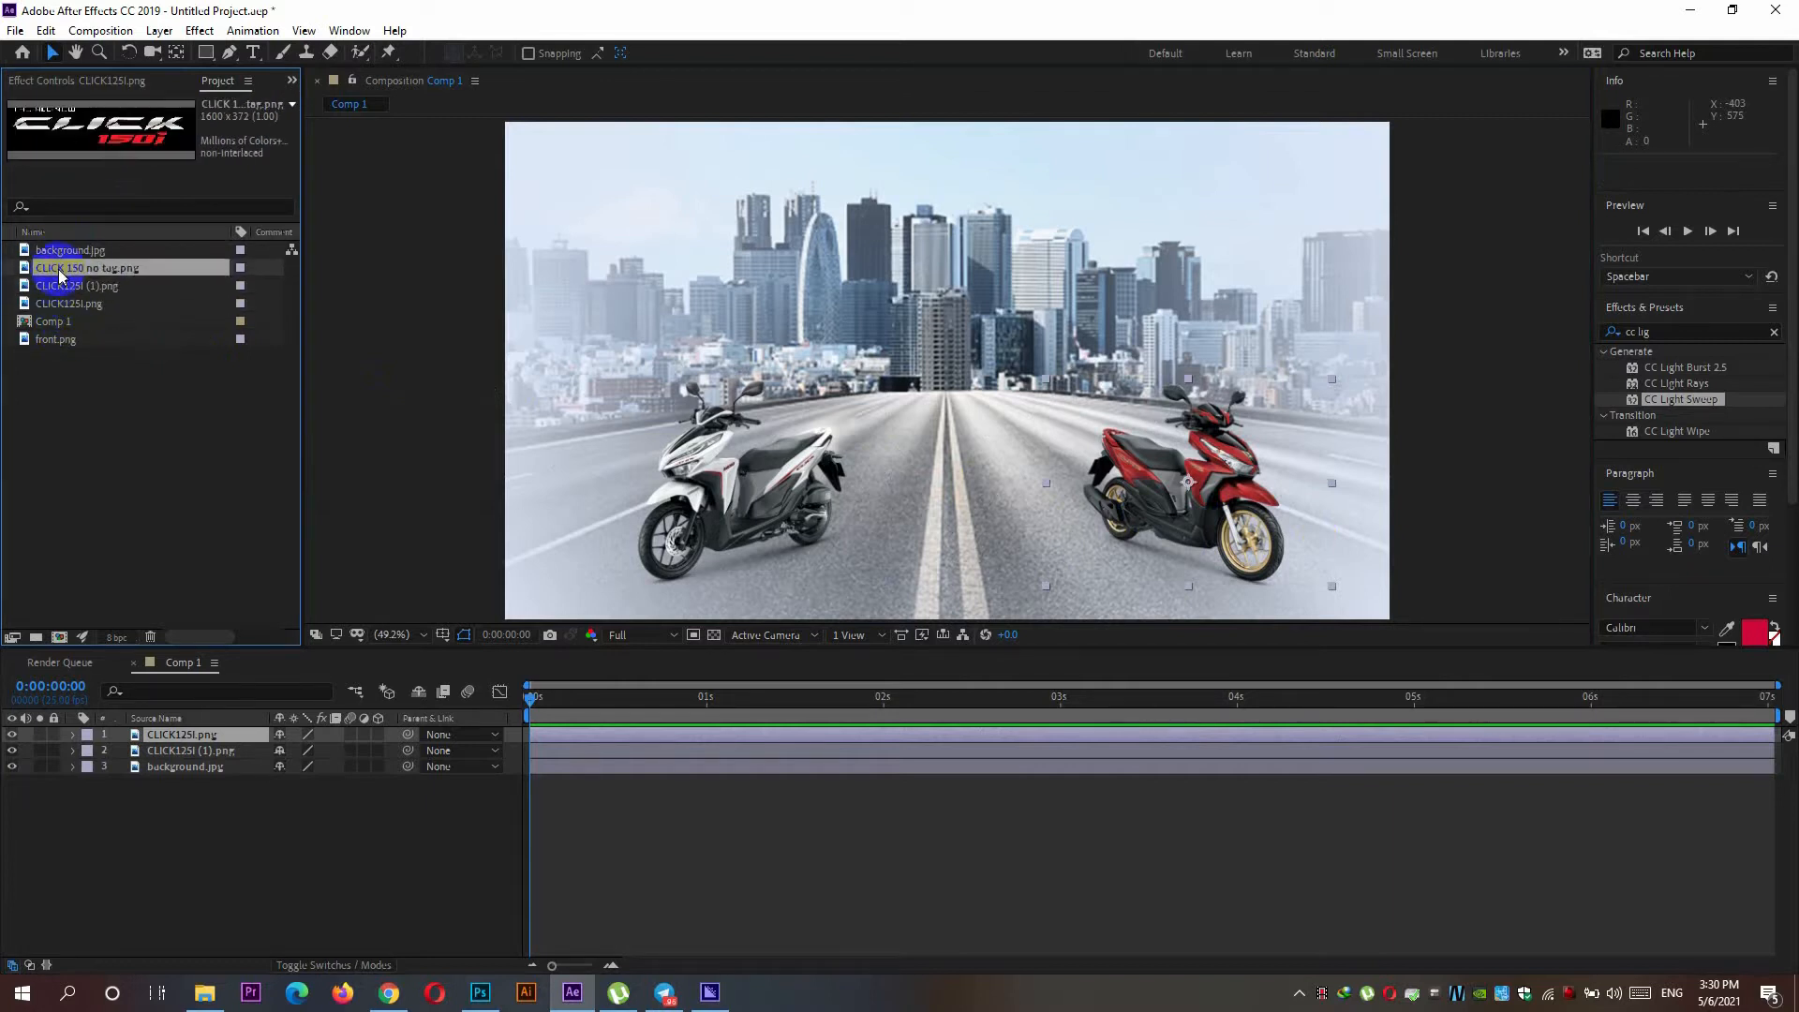
left_click(61, 251)
left_click(204, 990)
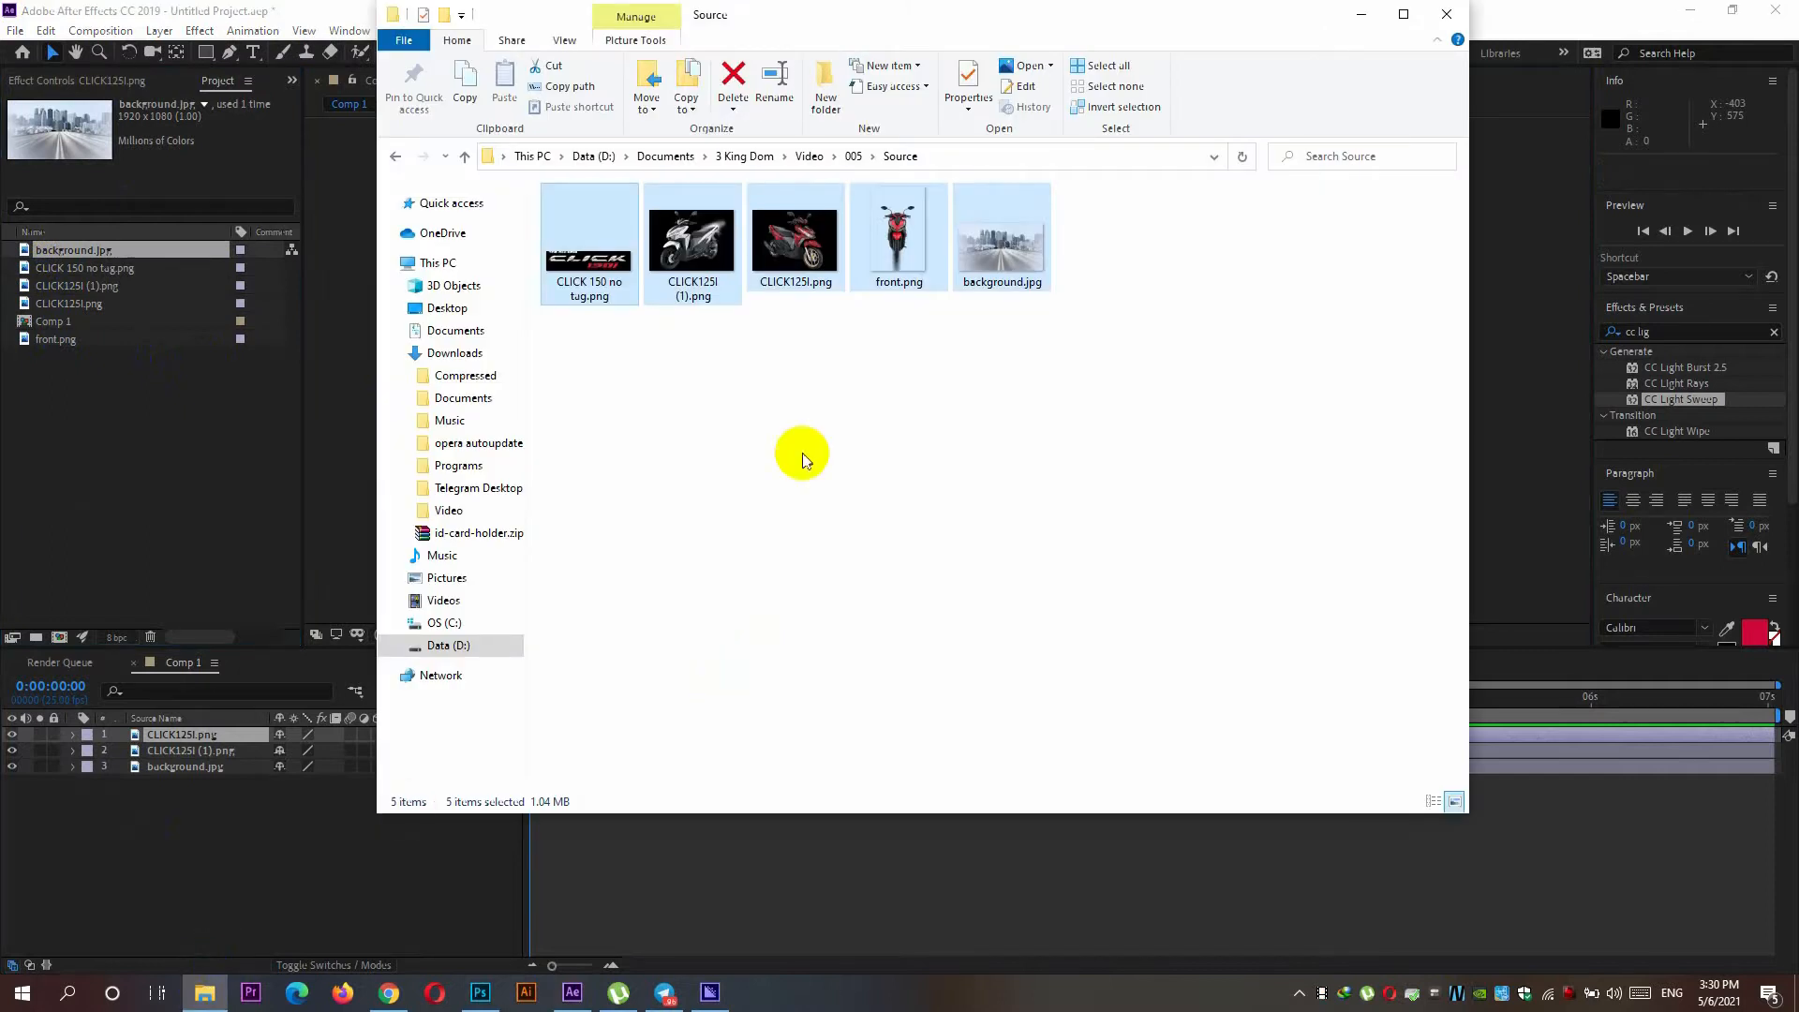
left_click(36, 450)
Step: Place front.png between the two scooters at about 966, 641 and move the white scooter to about 435, 789
left_click_drag(58, 338, 969, 439)
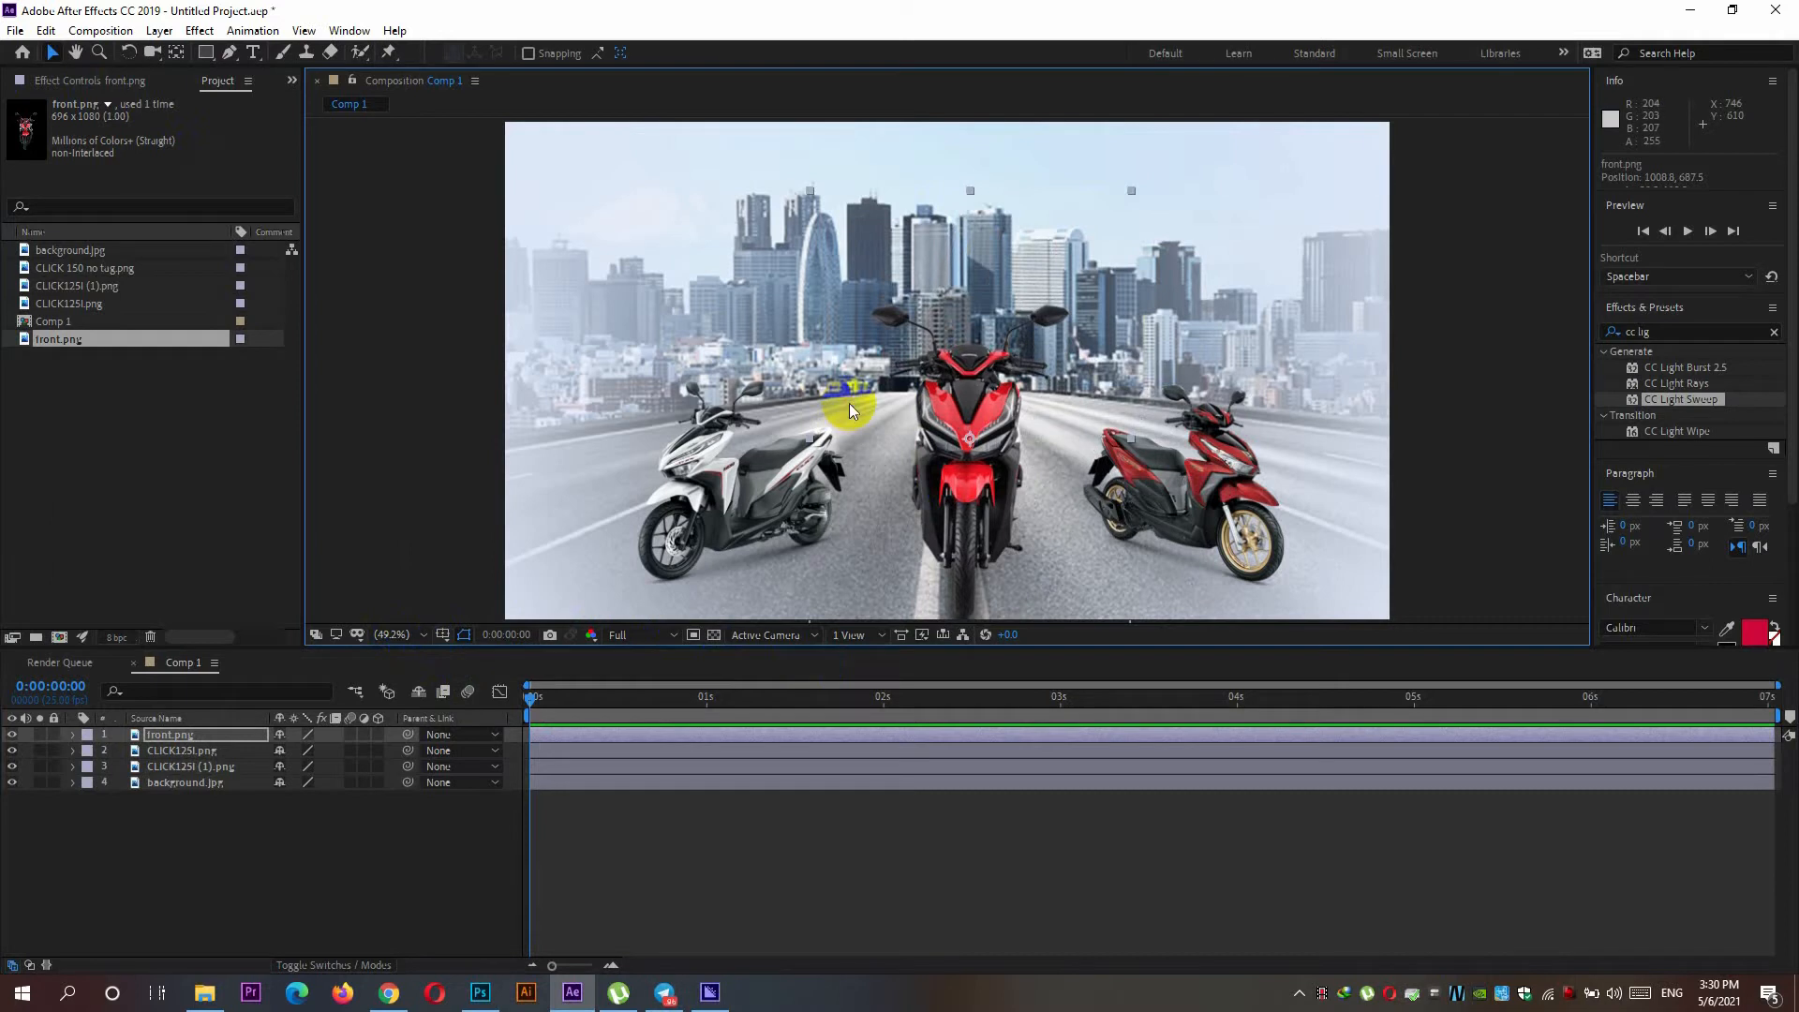
left_click(421, 634)
left_click(439, 302)
left_click(676, 483)
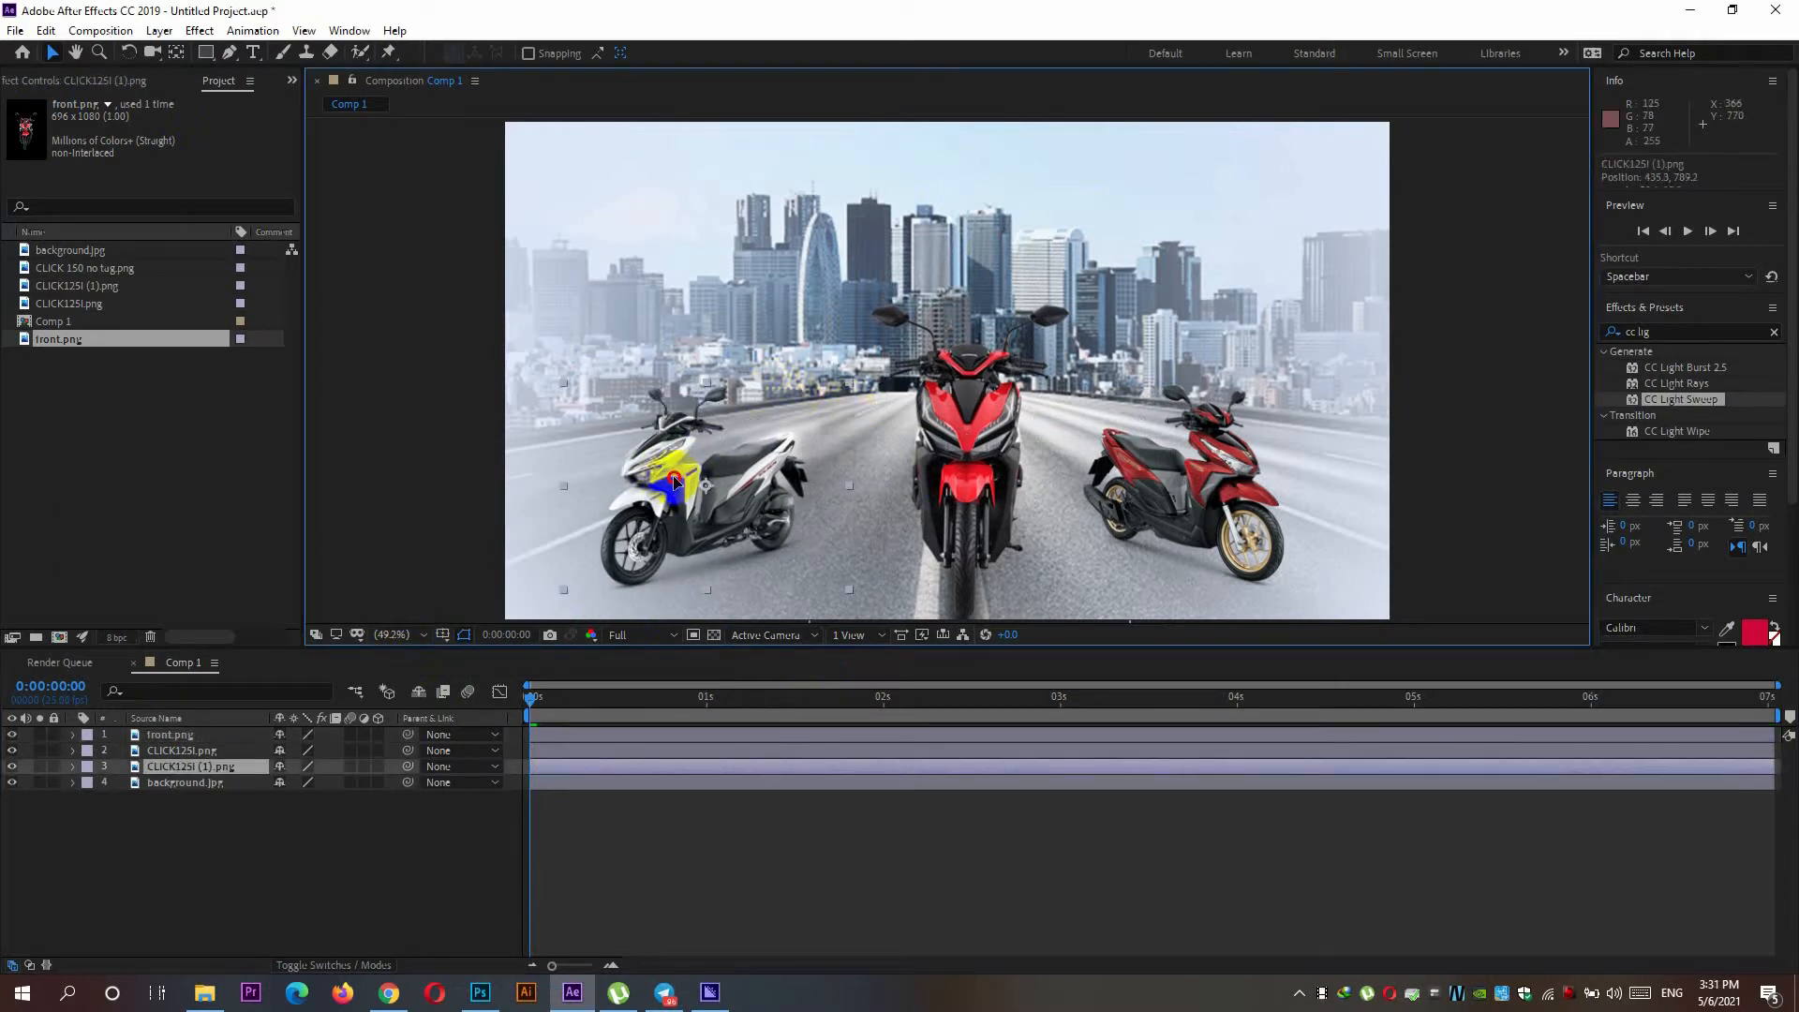
left_click_drag(983, 439, 967, 433)
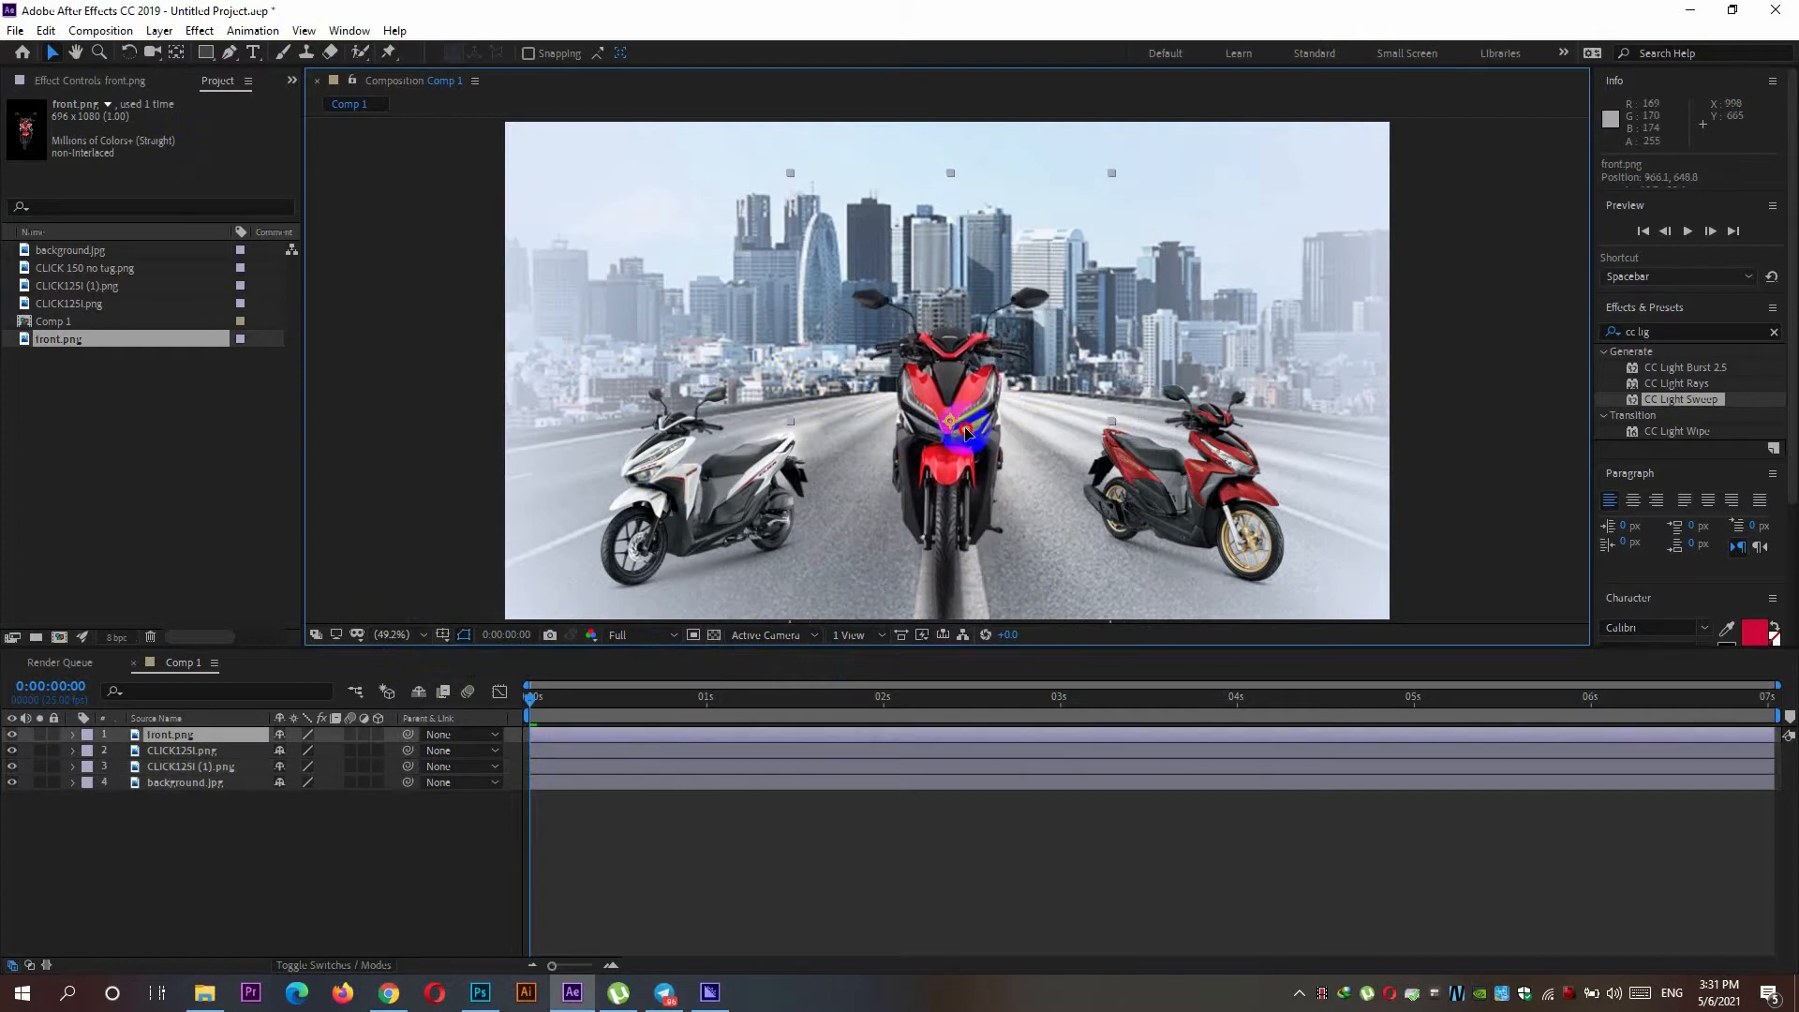
Step: Scale the front.png layer to 77% and move it down to about 968, 744
left_click(73, 734)
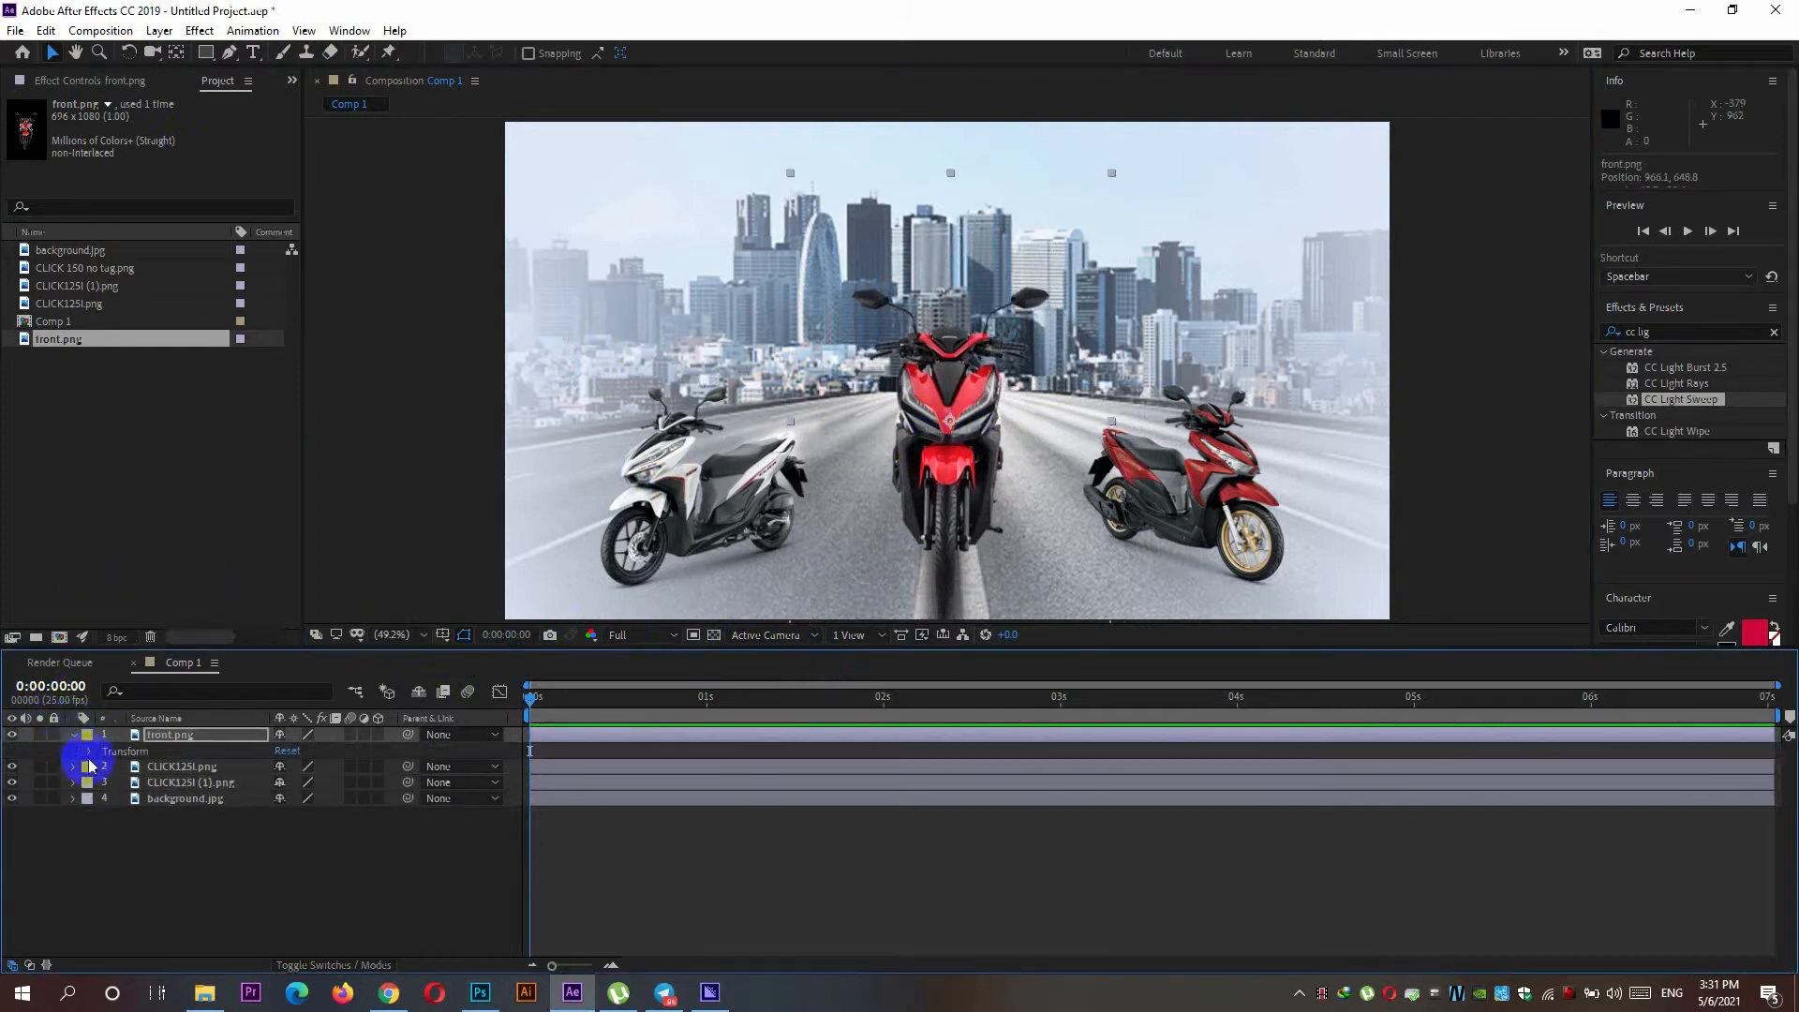
left_click(89, 752)
left_click_drag(301, 798, 282, 799)
left_click(956, 399)
left_click_drag(958, 398, 958, 448)
Step: Scale the white scooter layer CLICK125I (1).png to 119% and move it to about 515, 757
left_click(661, 489)
left_click(148, 790)
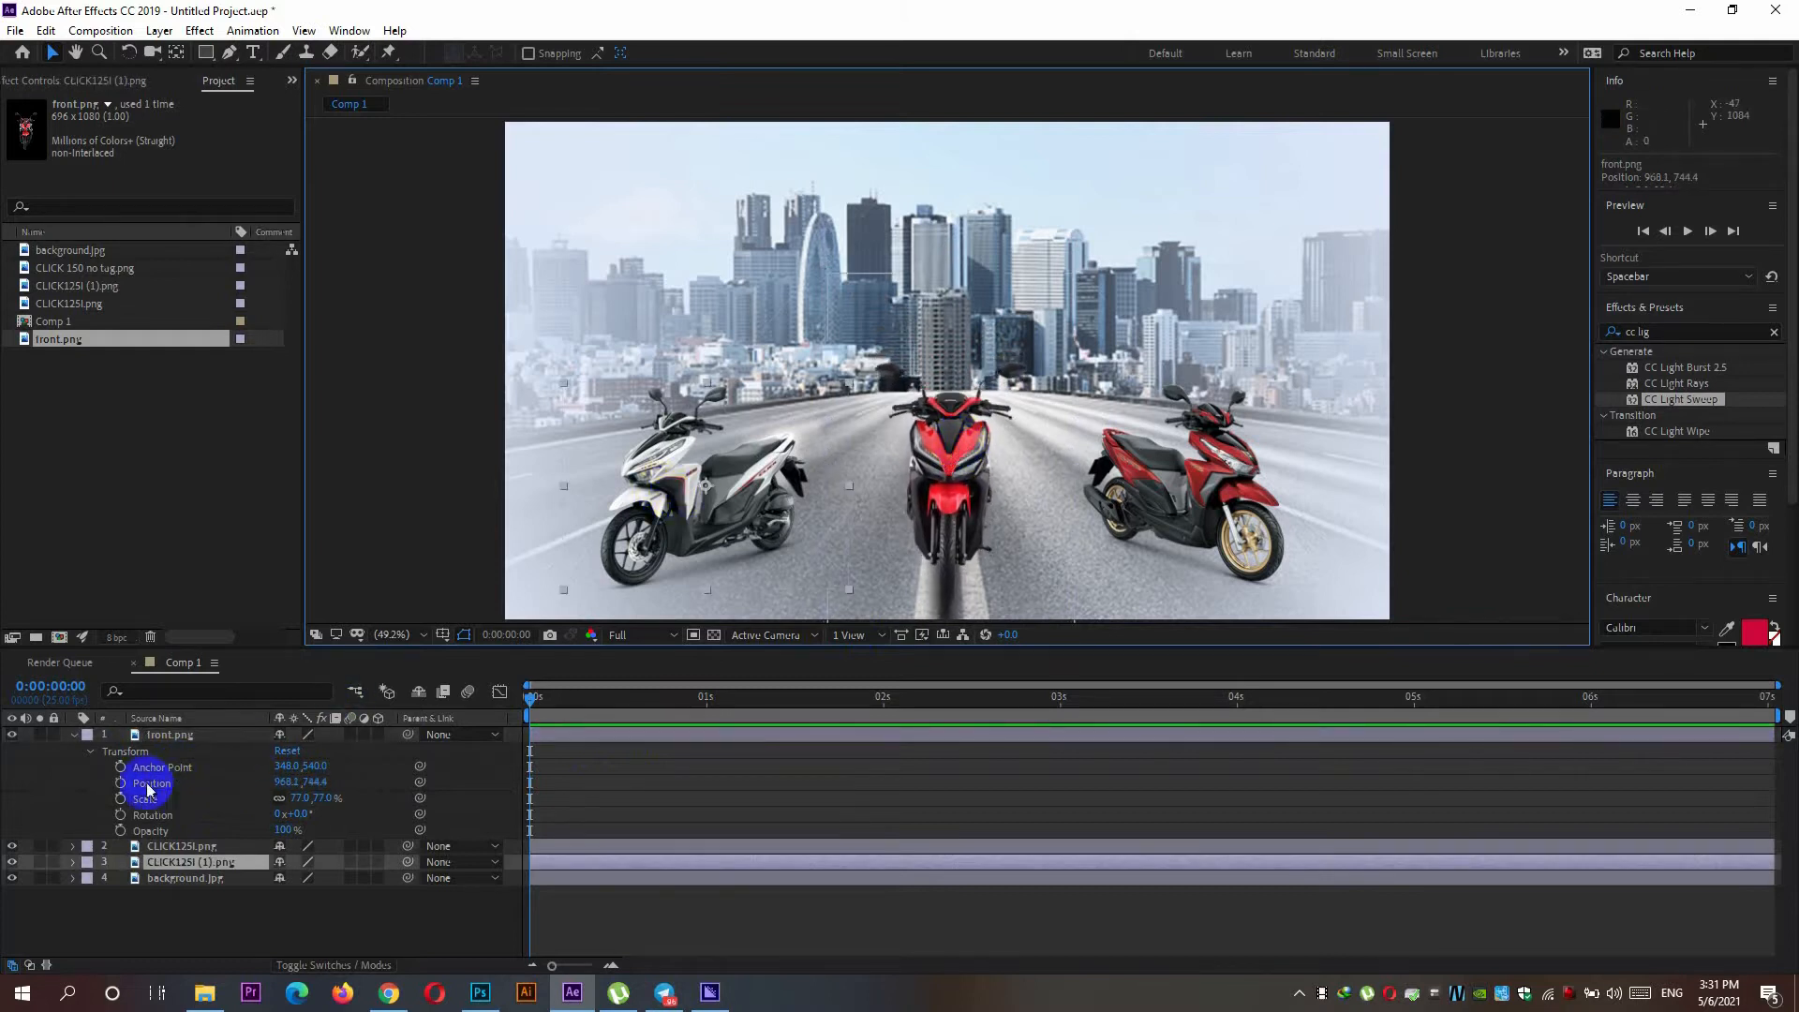
left_click(72, 862)
left_click(91, 878)
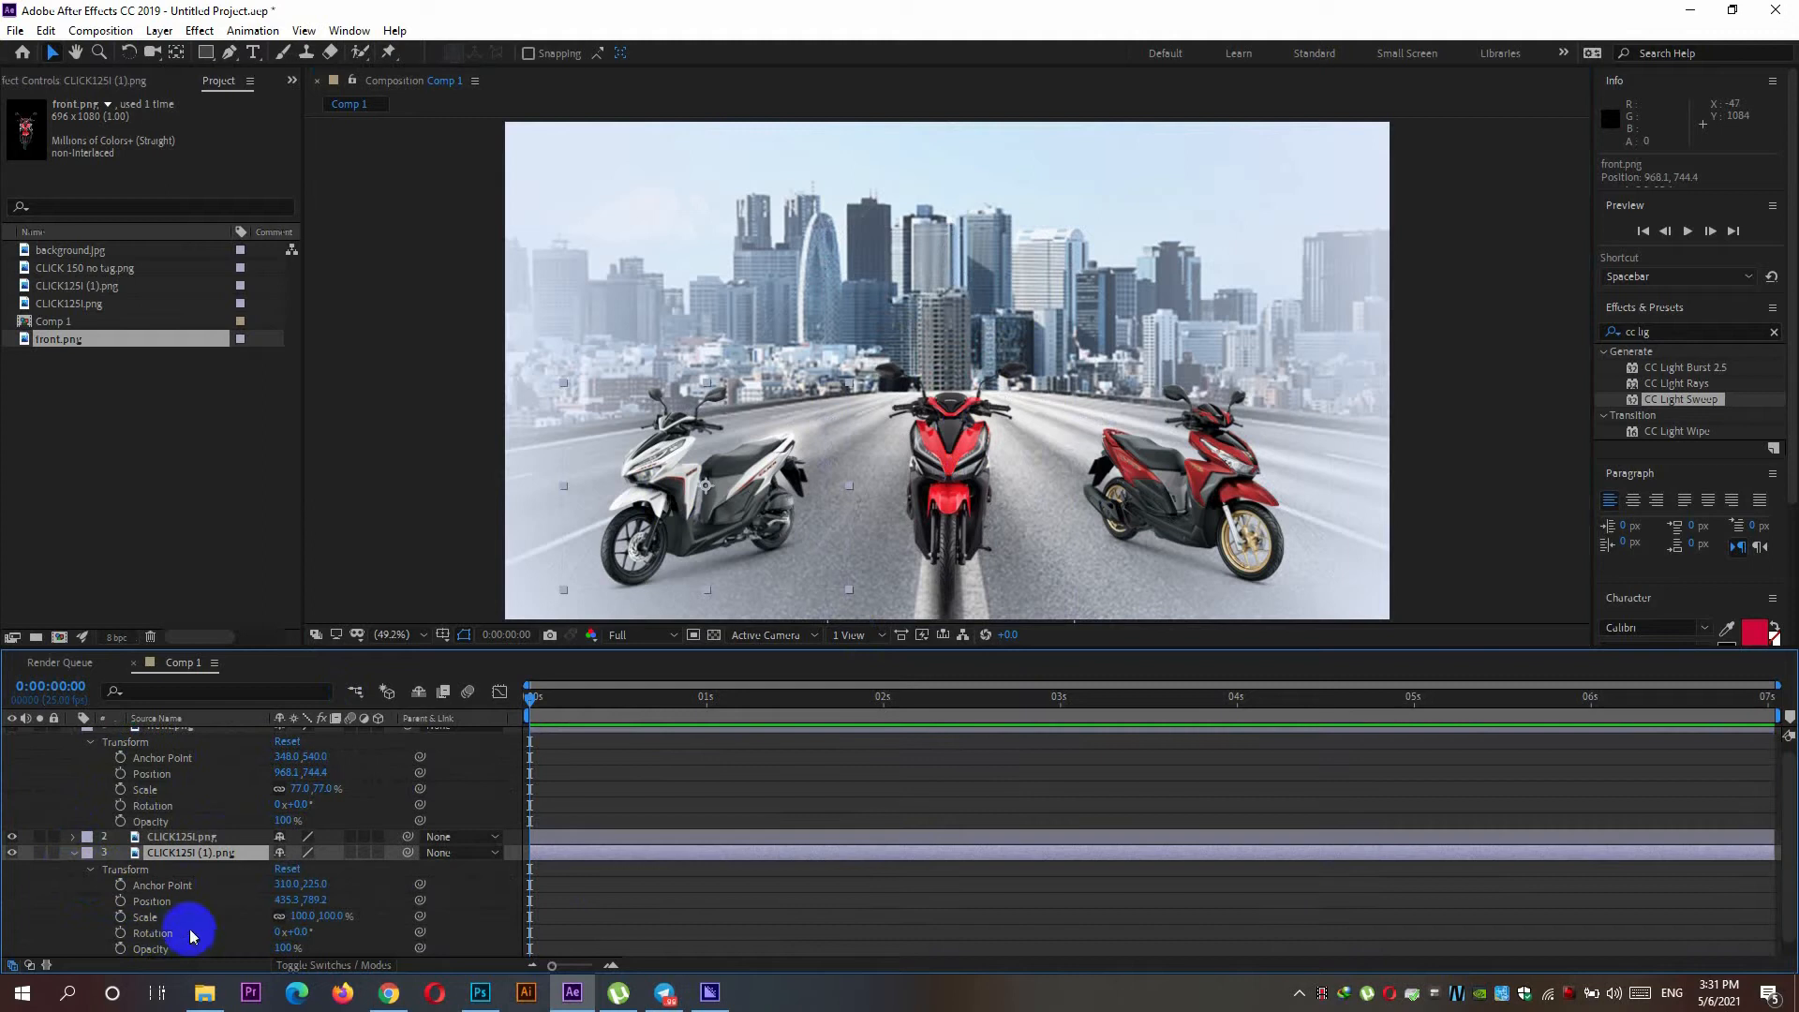
left_click_drag(300, 915, 322, 915)
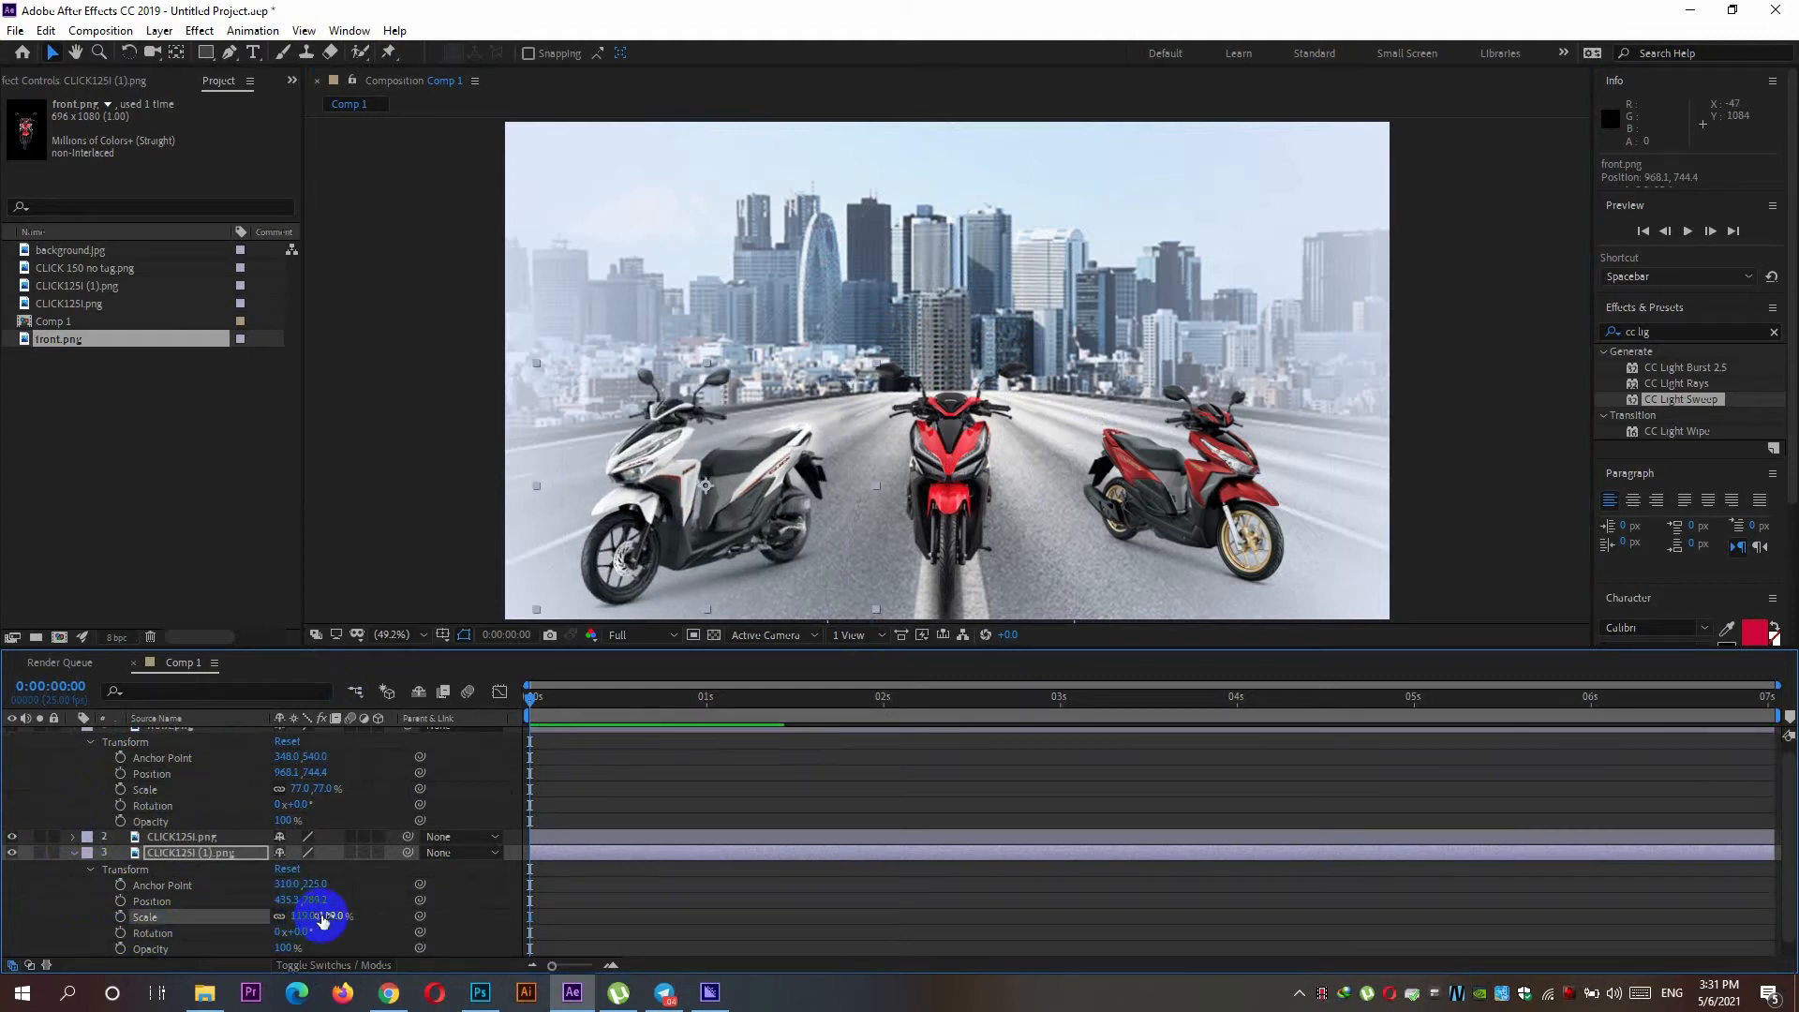
left_click_drag(644, 507, 682, 492)
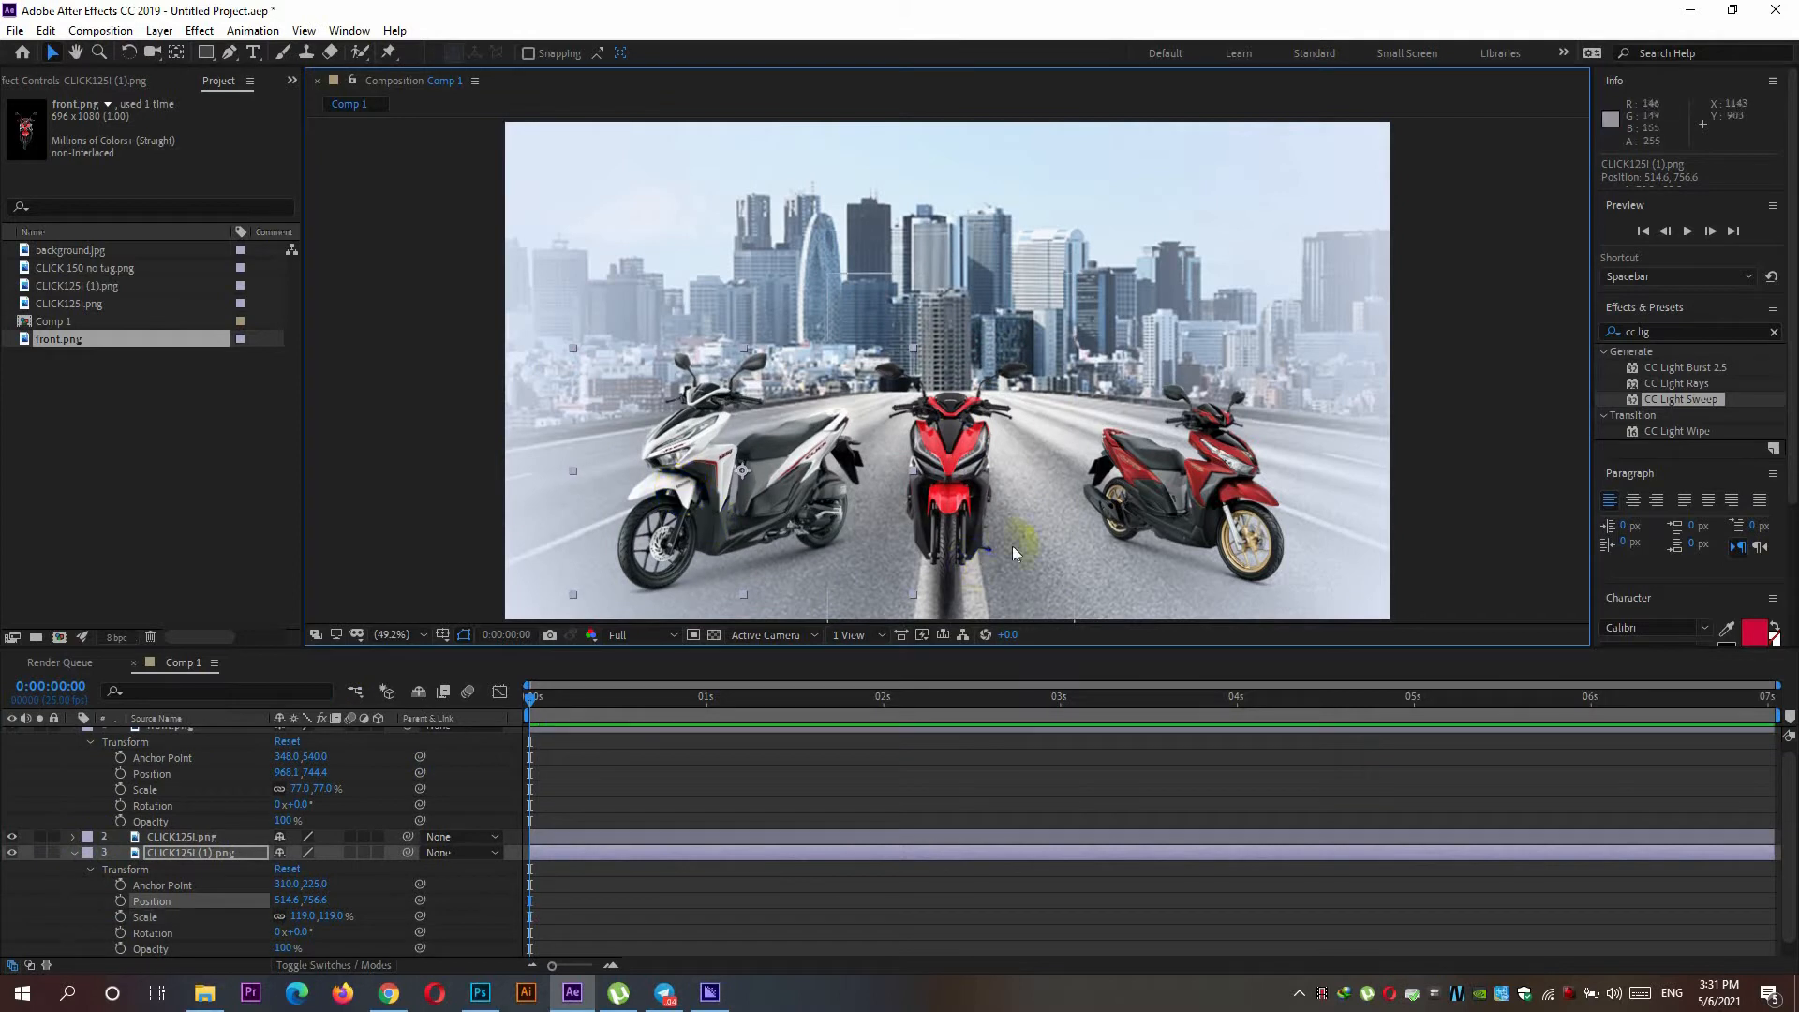
Step: Scale the right-hand red scooter layer CLICK125I.png to 123% and move it to about 1458, 759
left_click(1216, 492)
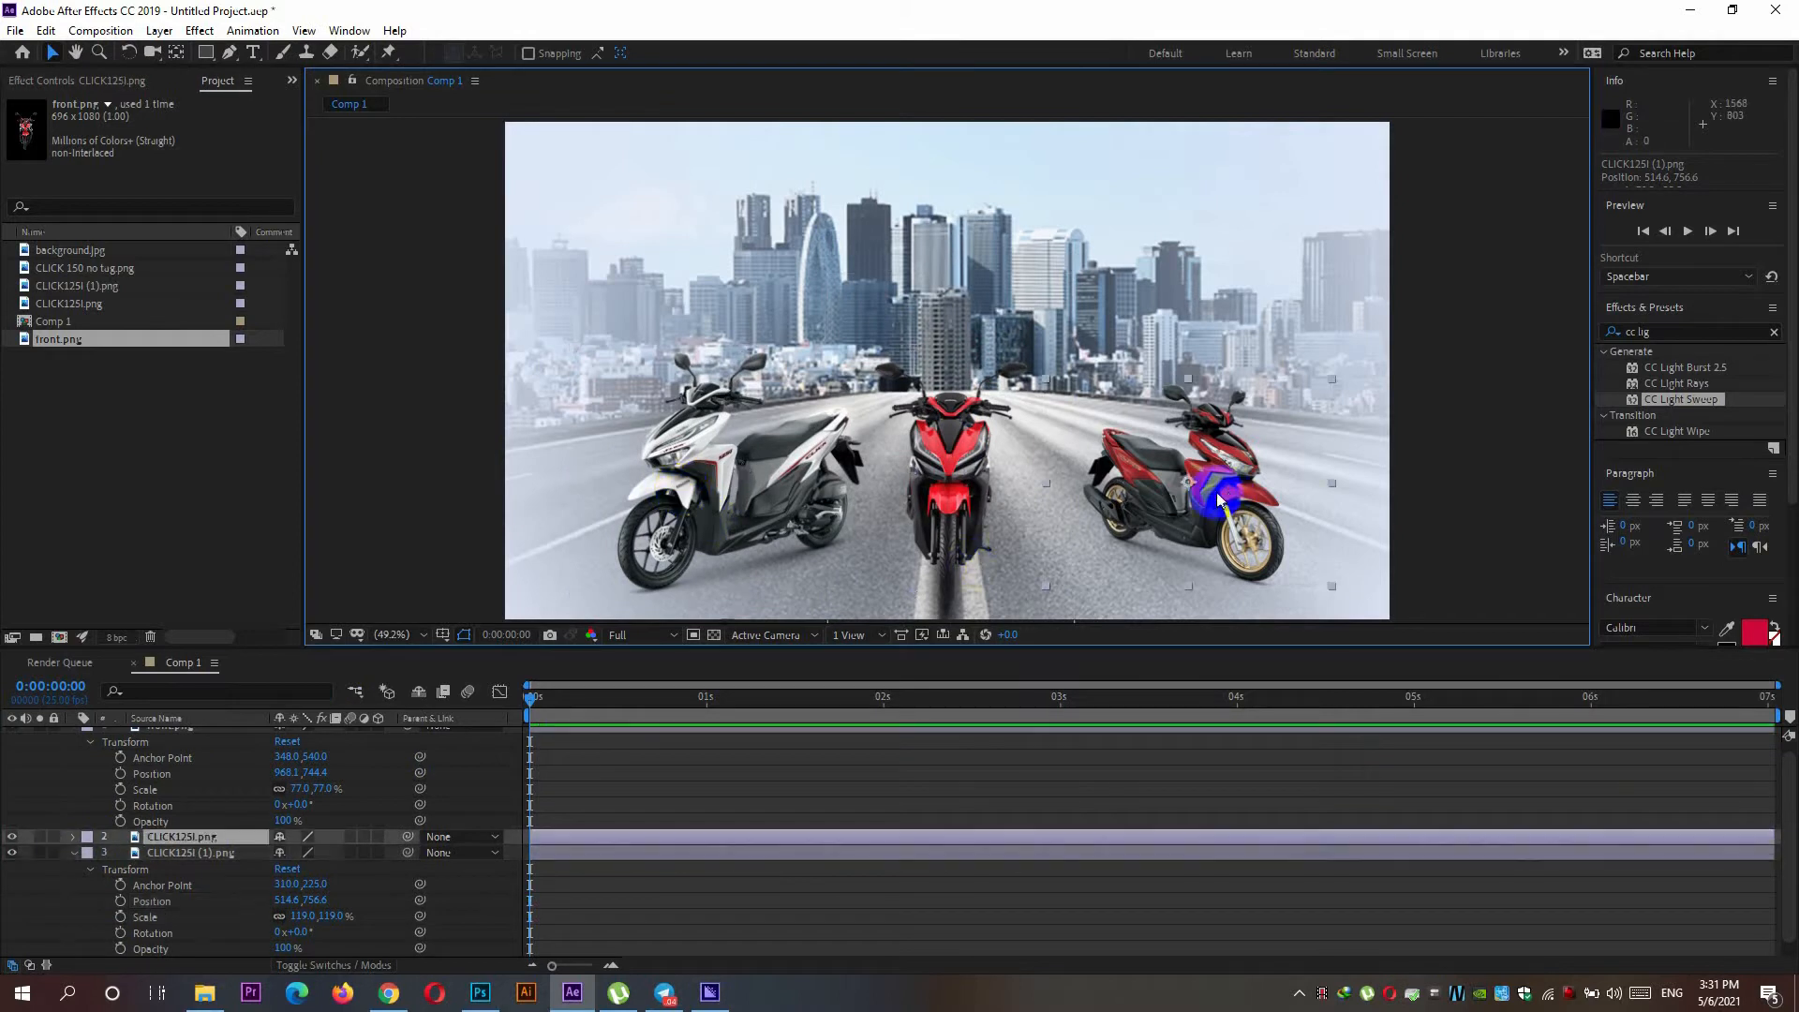
left_click(74, 837)
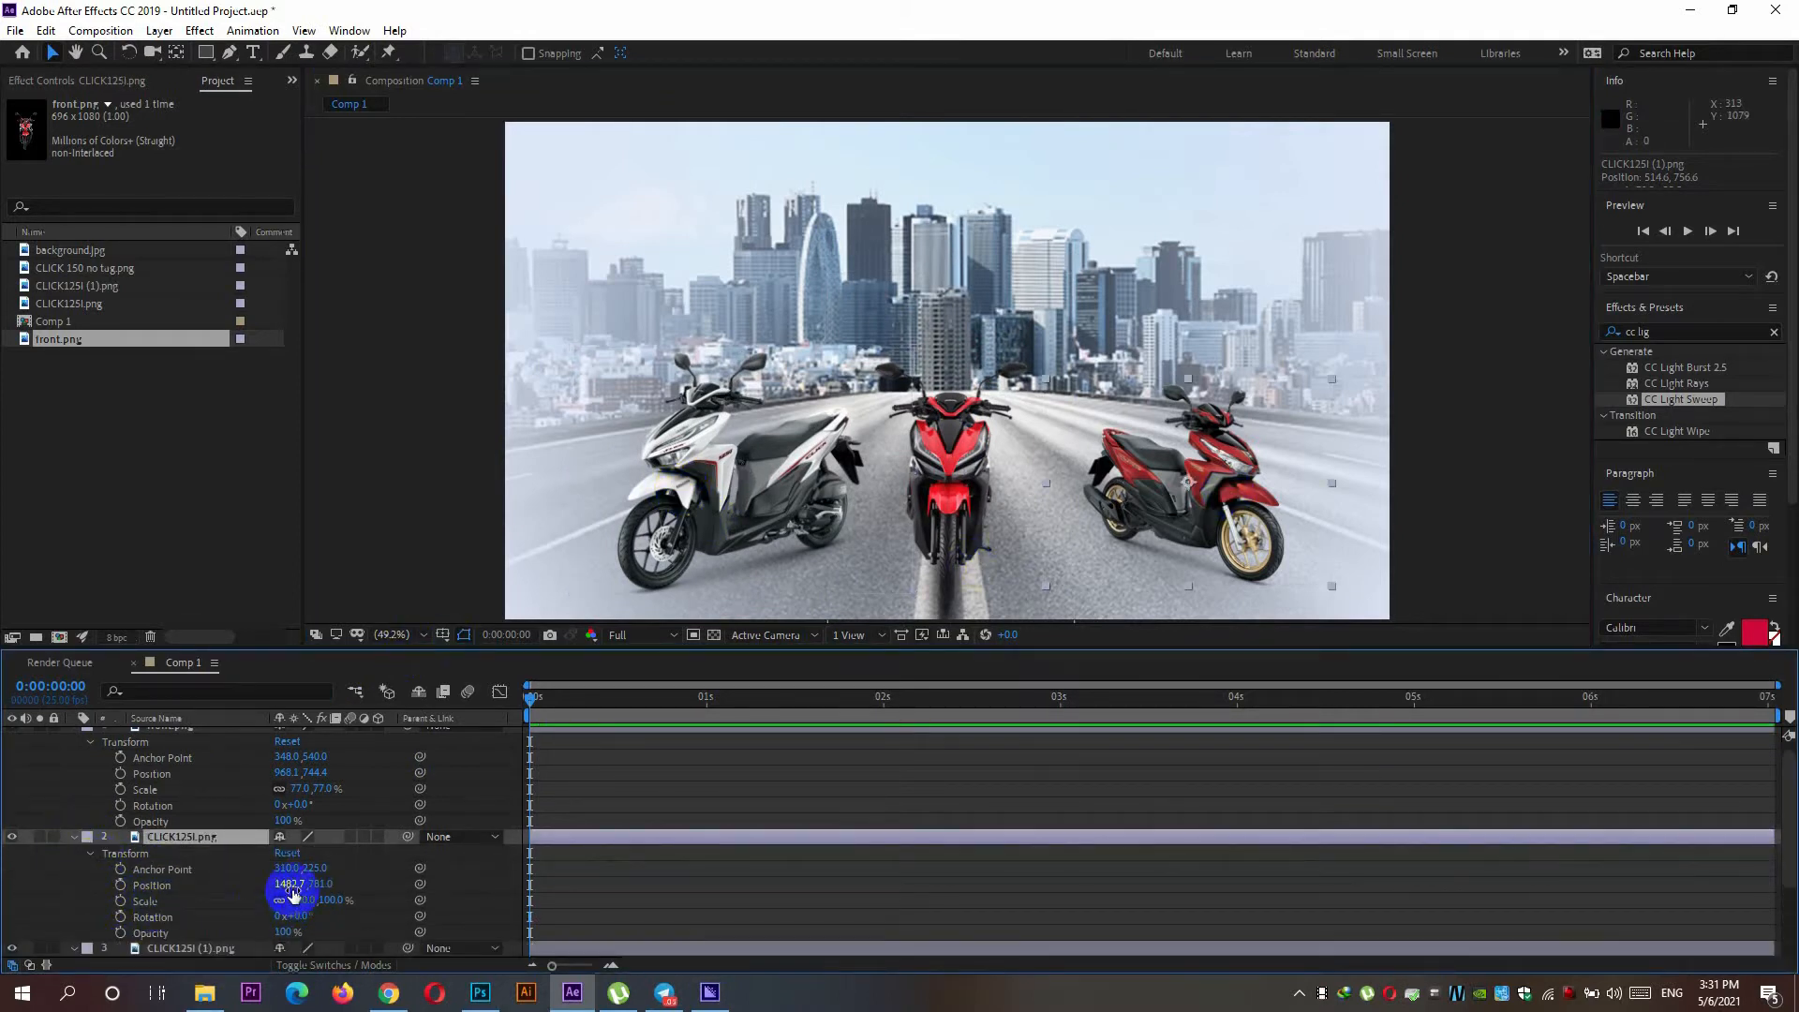
left_click_drag(293, 904, 322, 902)
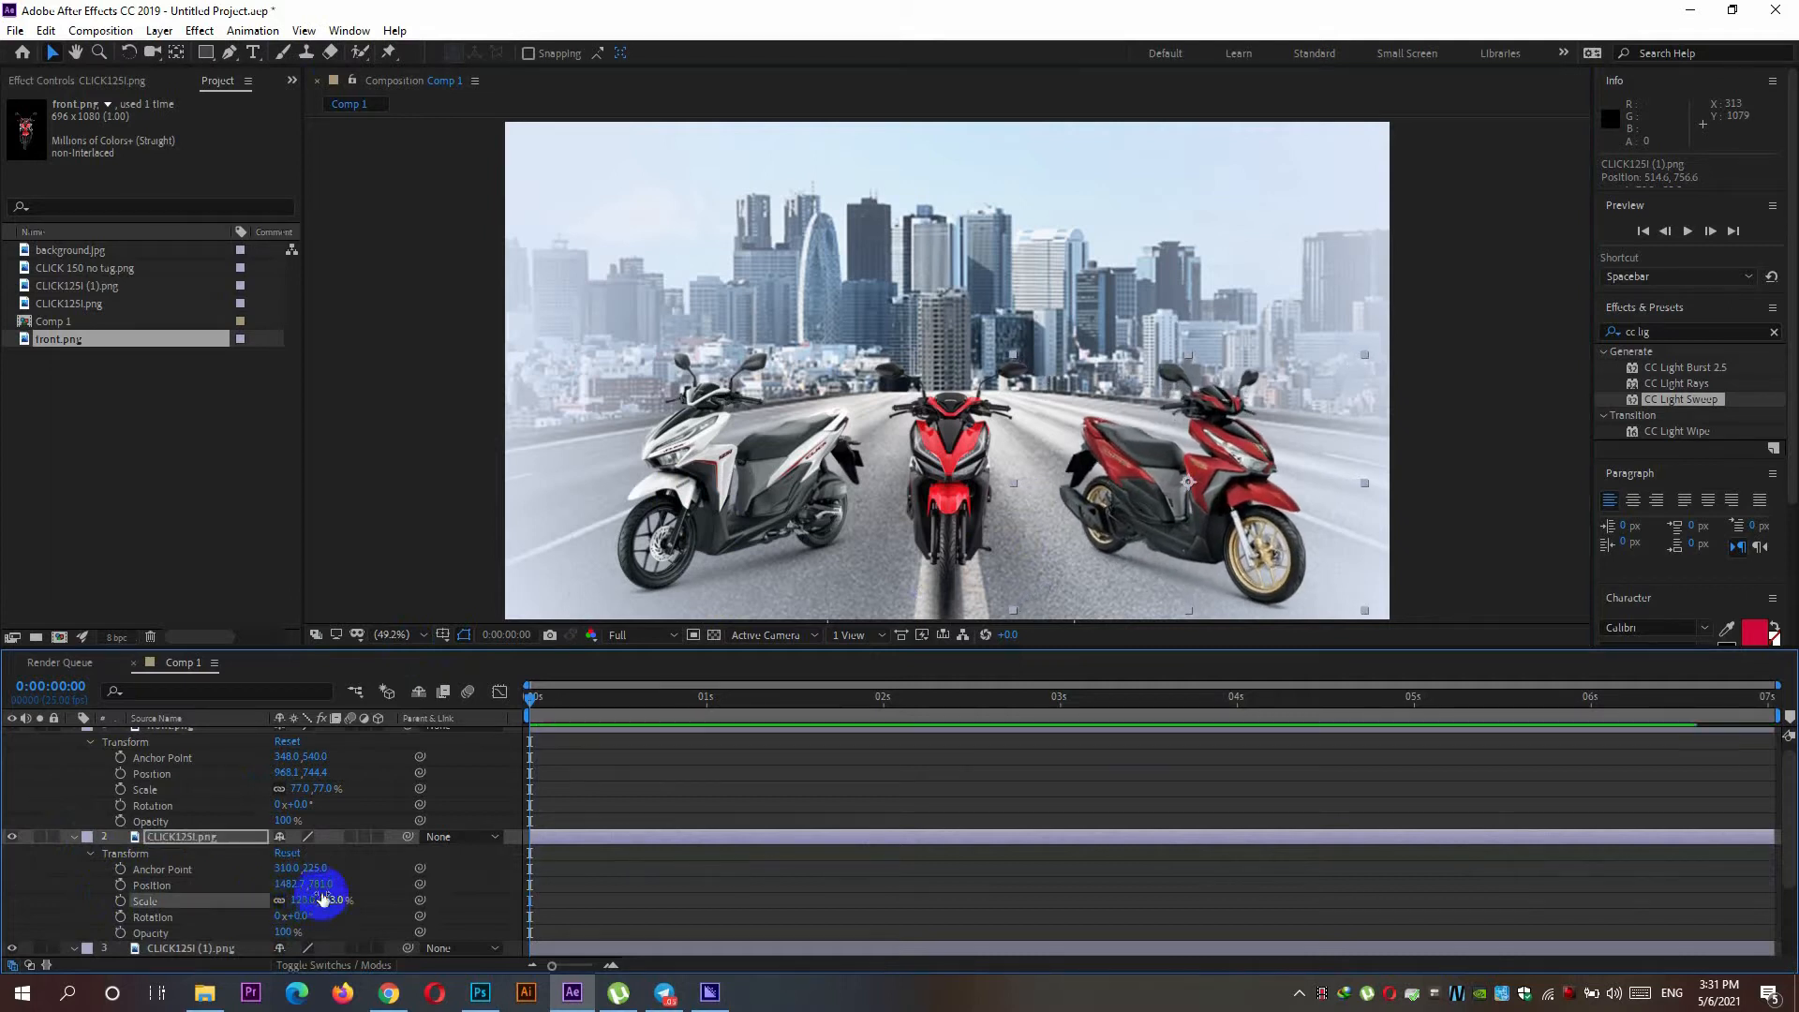
left_click_drag(1273, 508, 1224, 486)
left_click(725, 454)
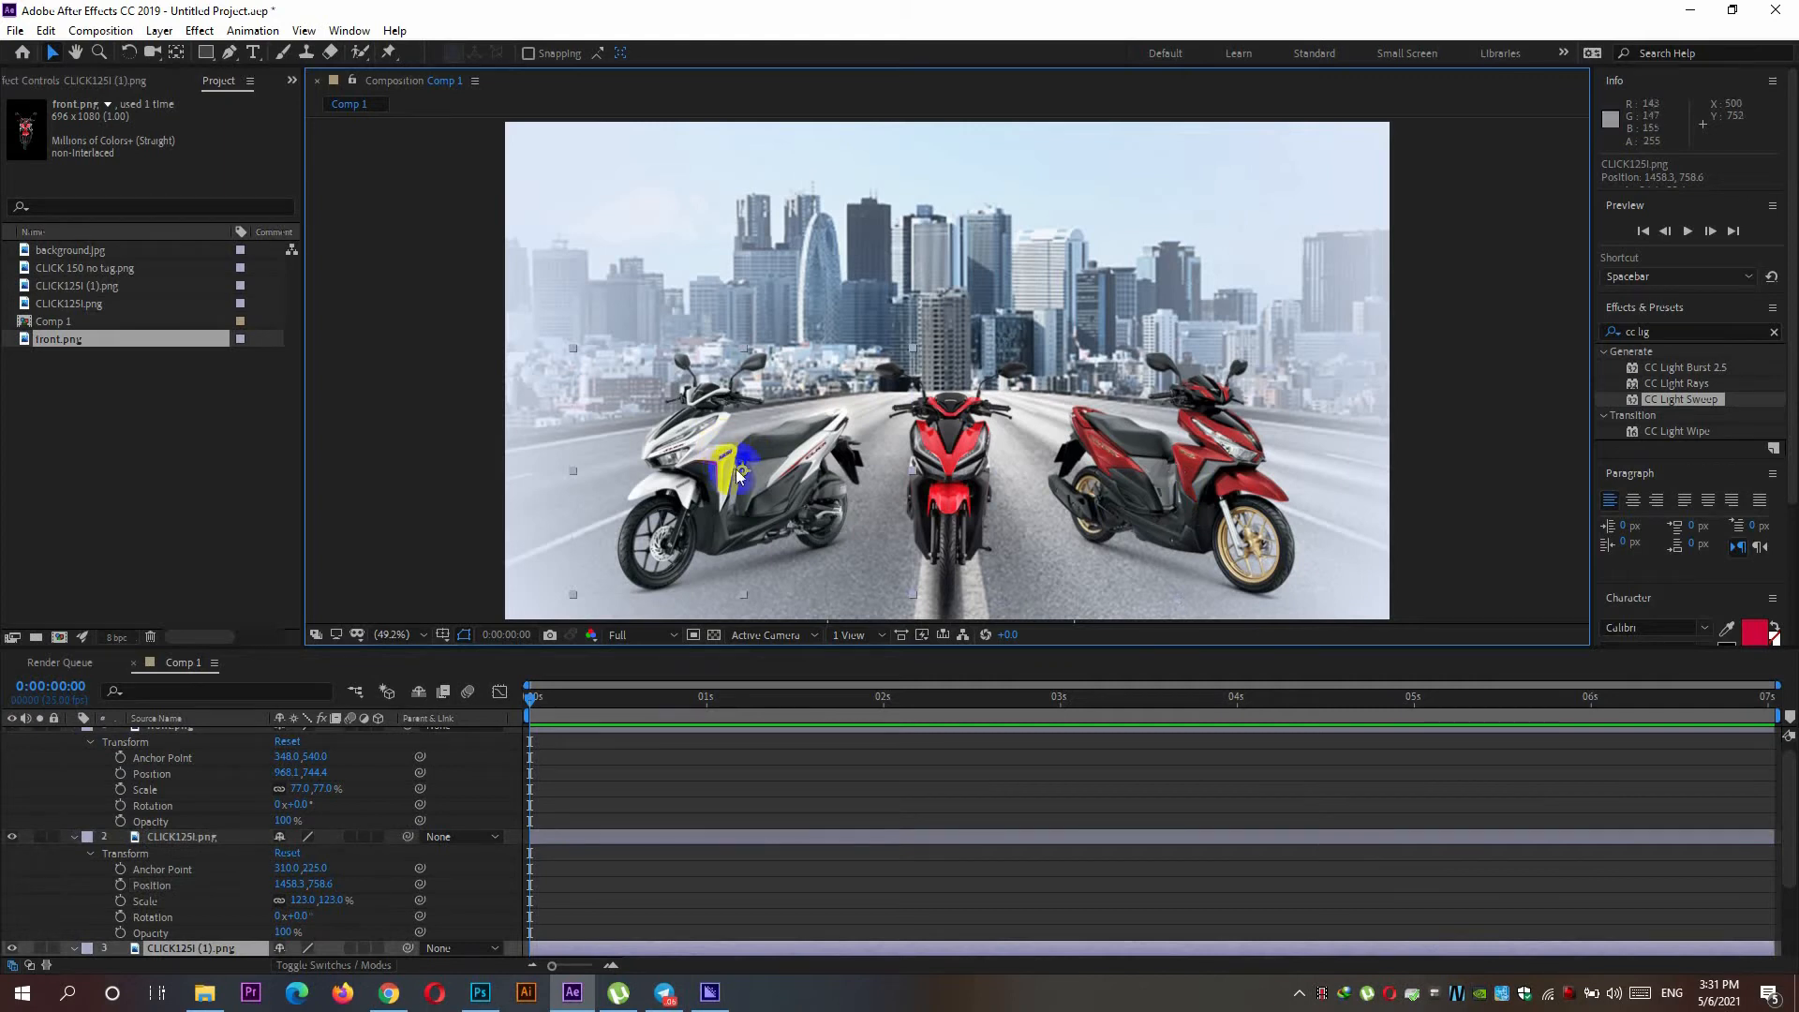
left_click(929, 498)
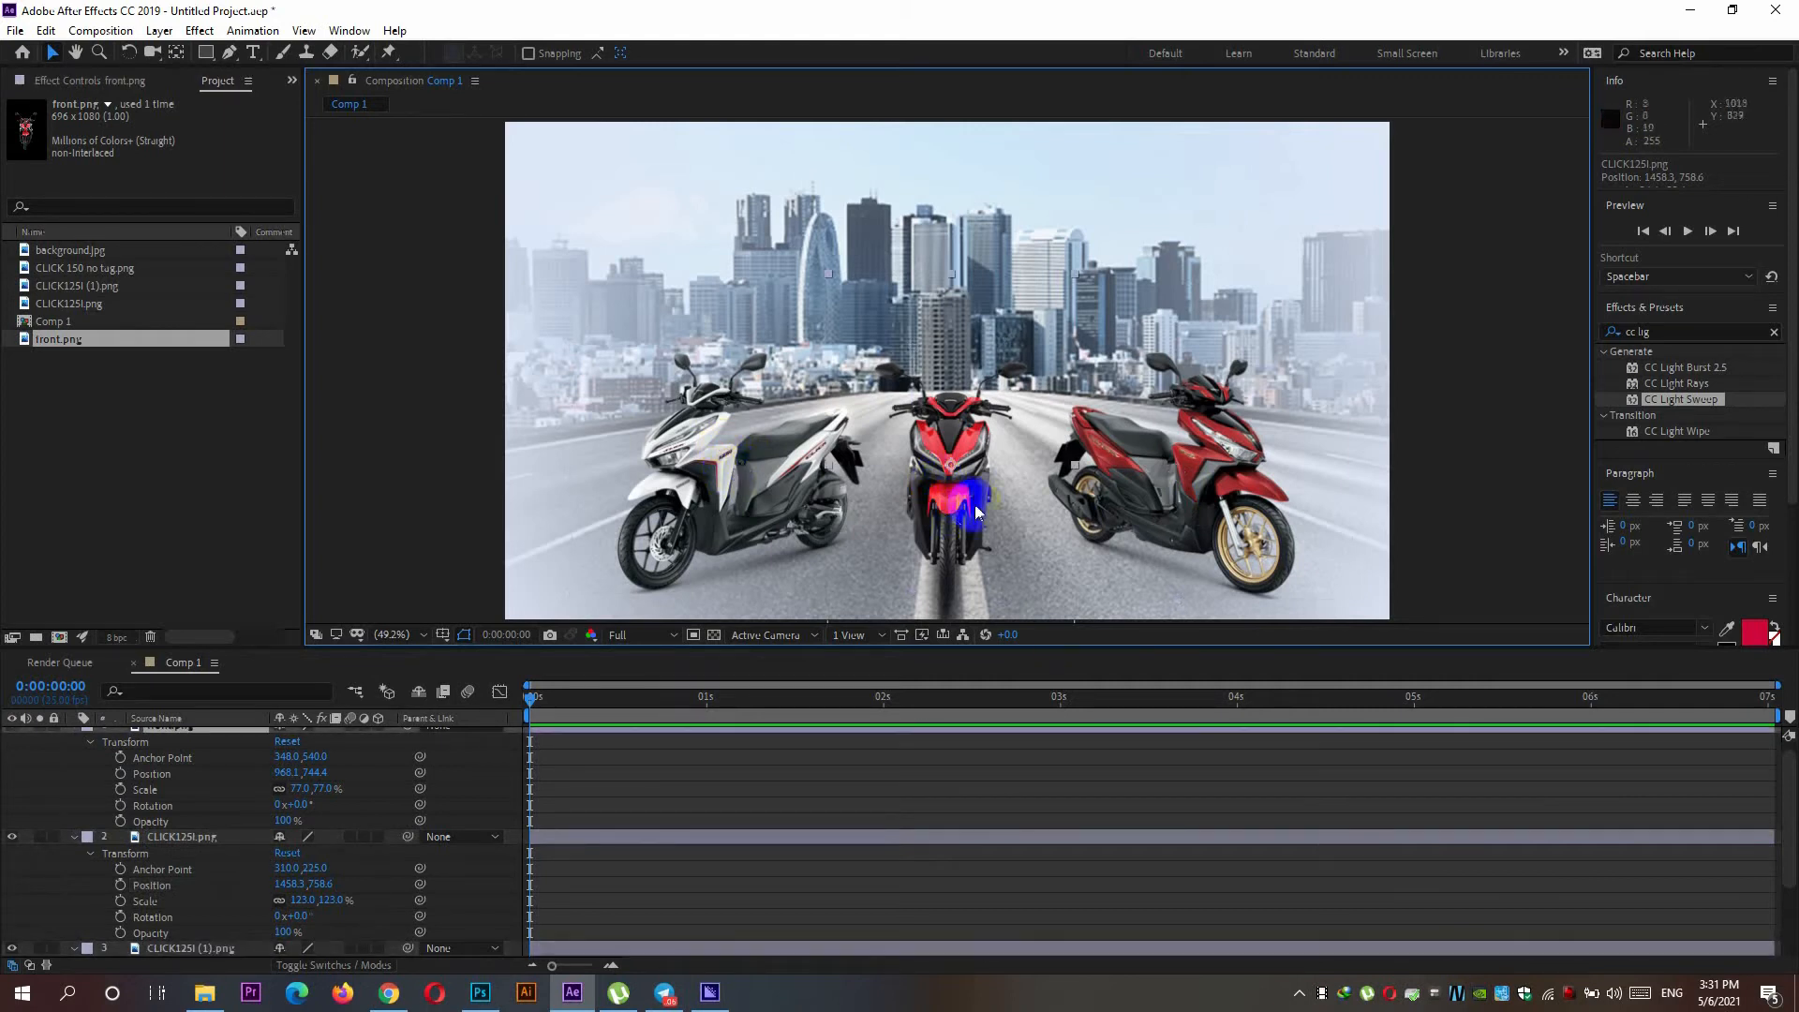
left_click_drag(307, 905, 313, 906)
key("ctrl+z")
Step: Scale the middle scooter layer front.png to 97% and move it to about 980, 702
left_click(938, 435)
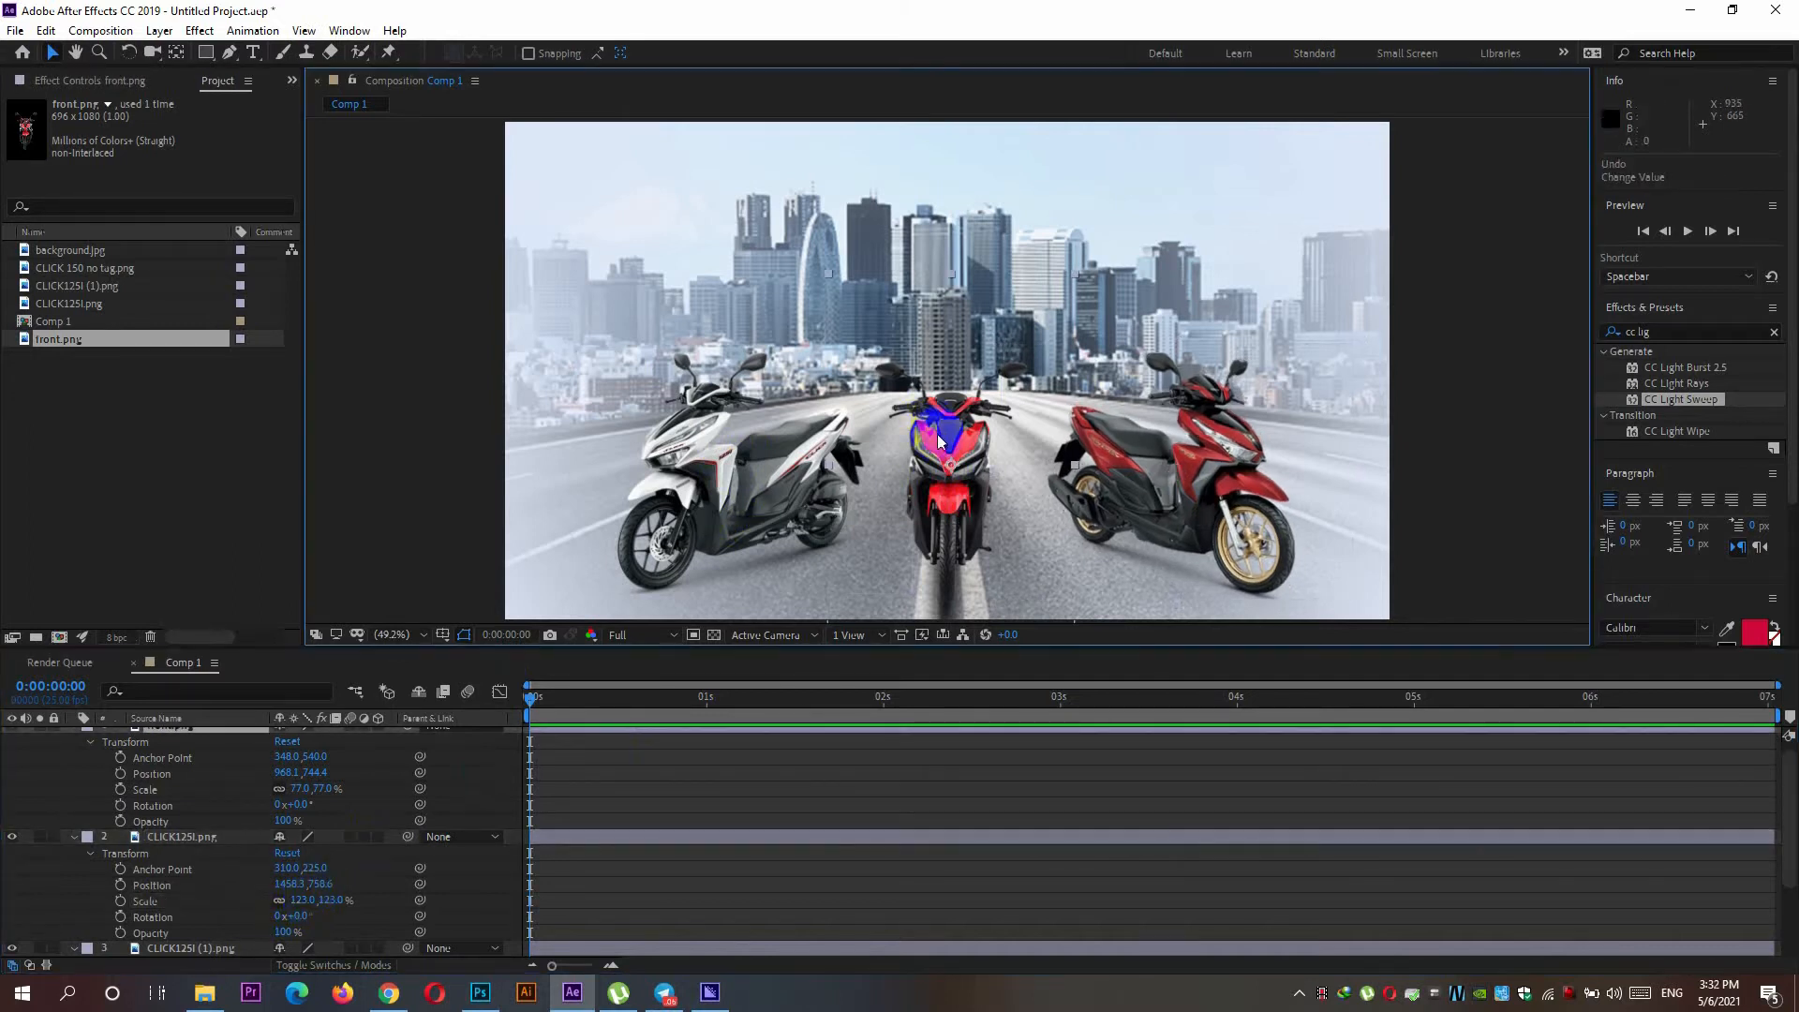
left_click(694, 448)
left_click(938, 456)
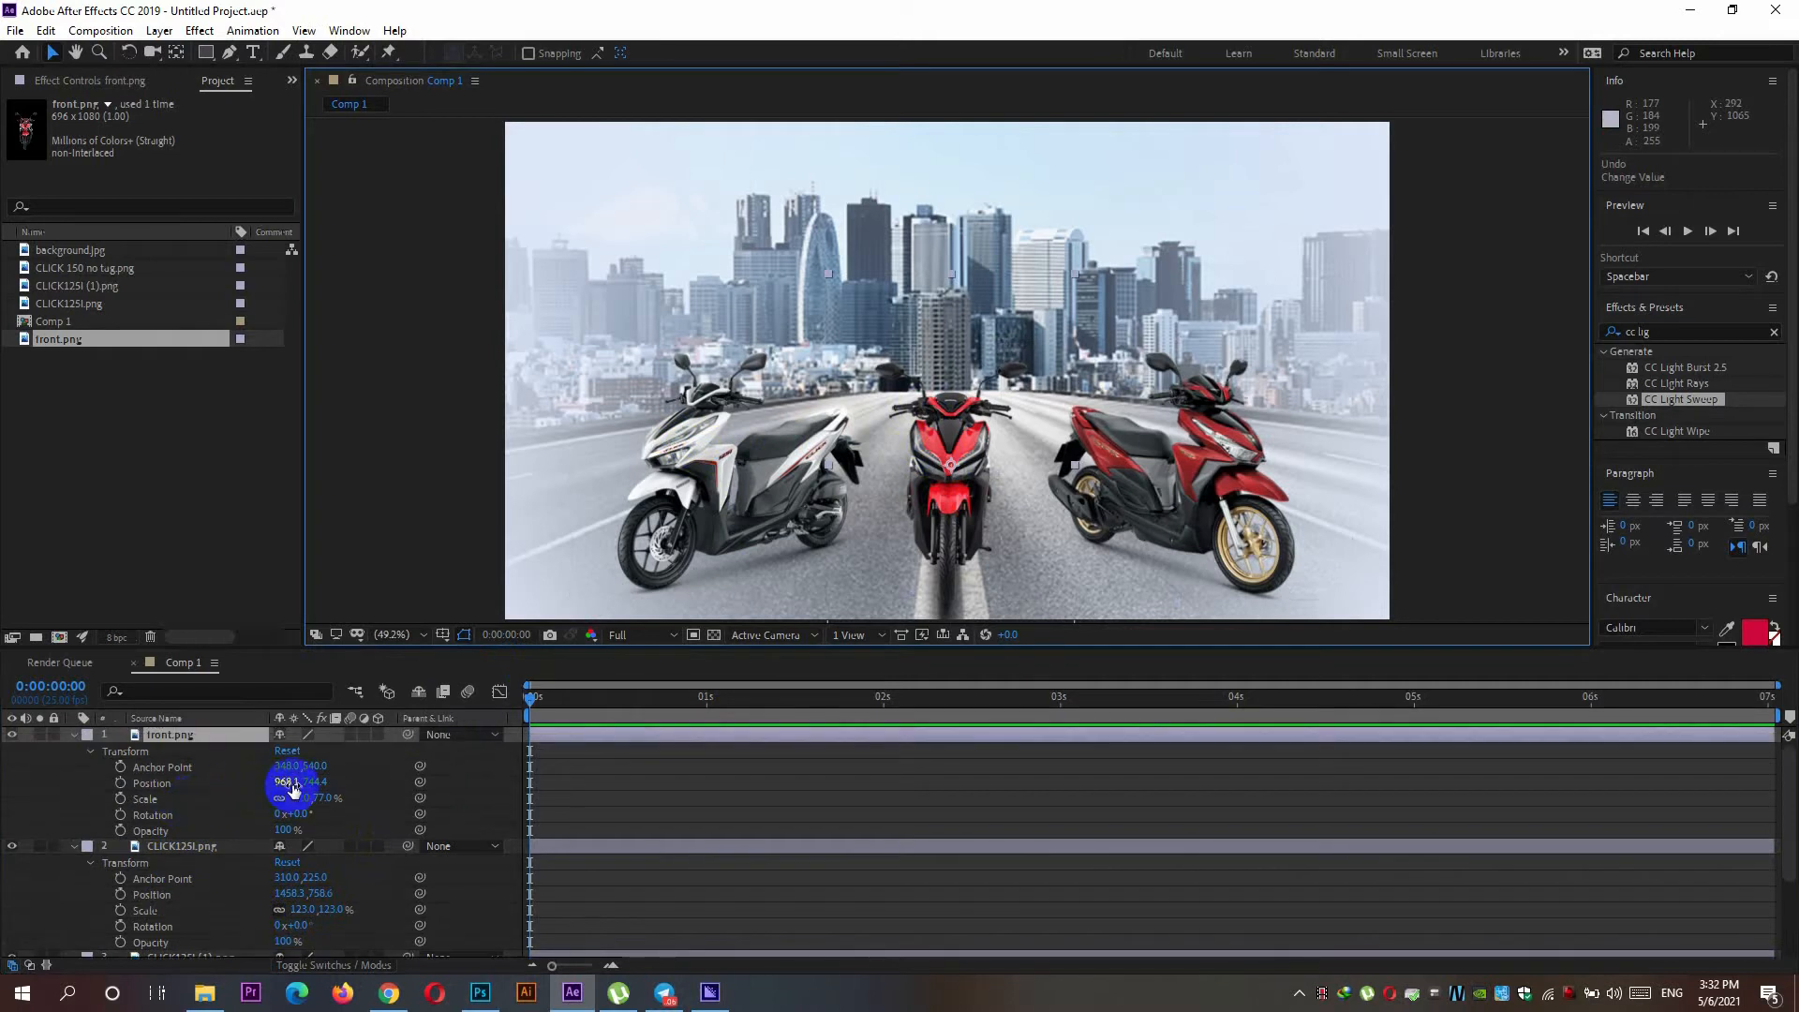
left_click_drag(296, 804, 313, 801)
left_click(111, 802)
left_click_drag(952, 430, 957, 409)
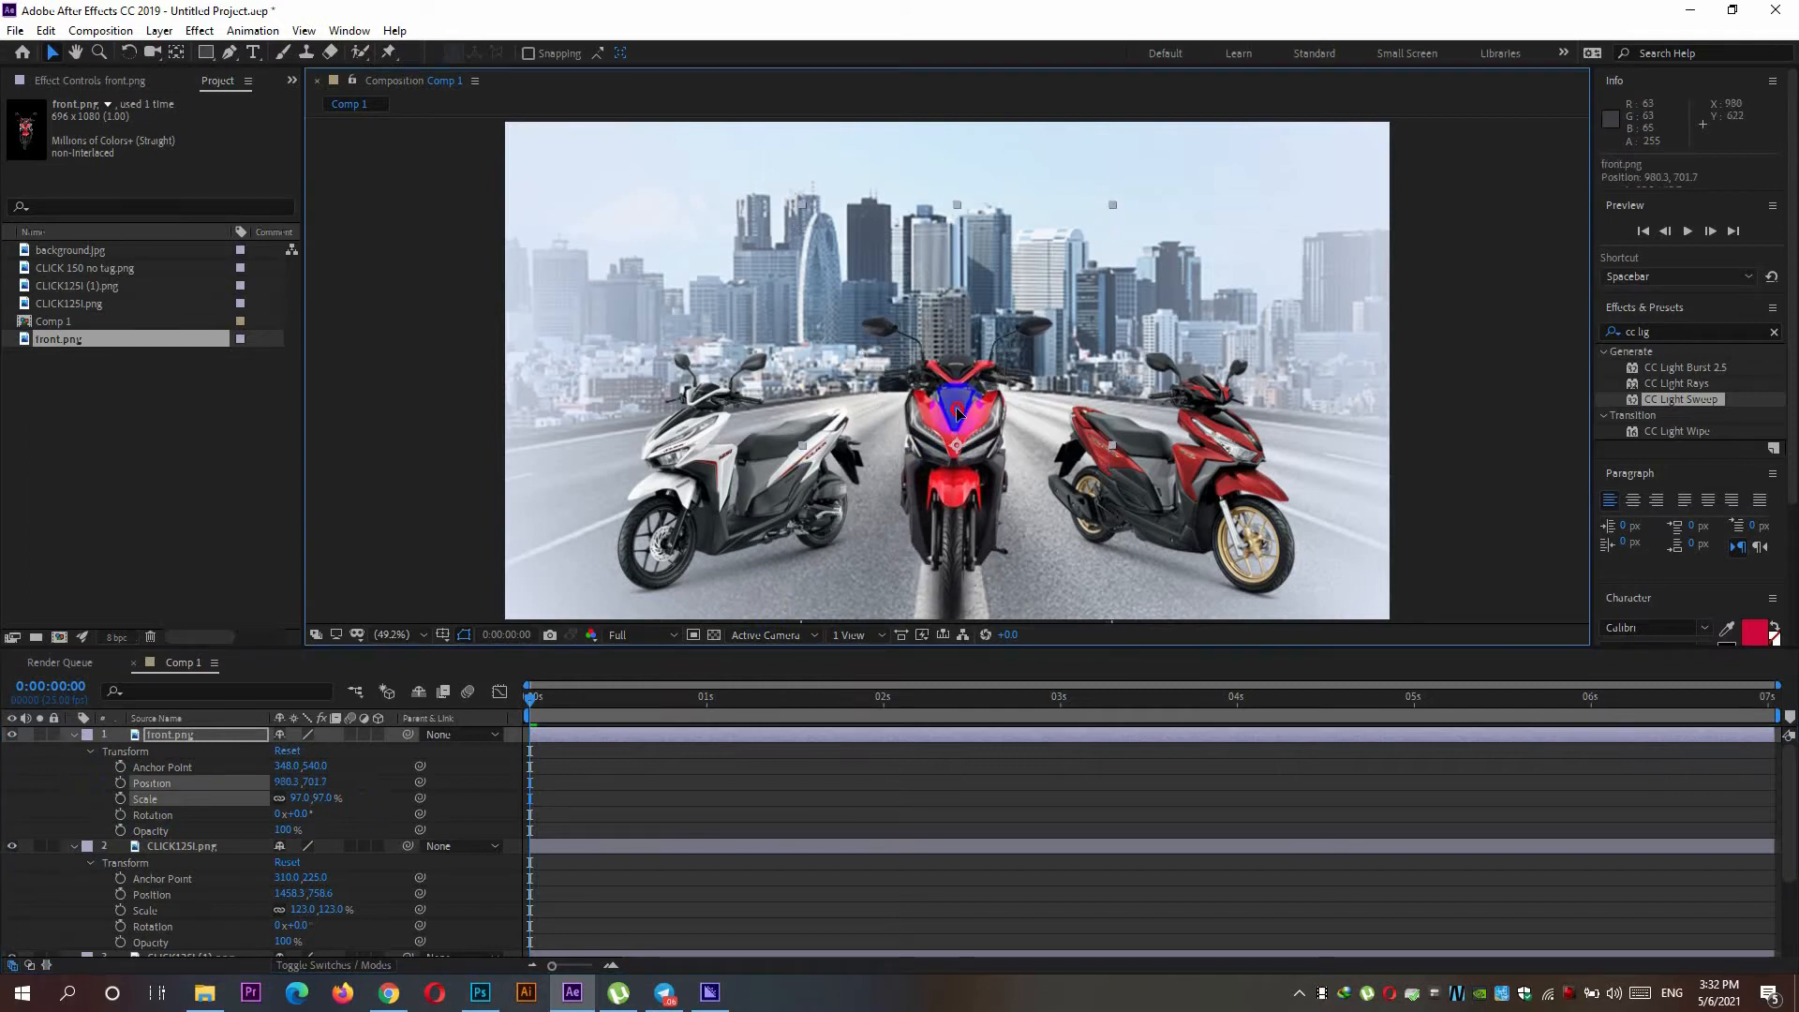
Step: Spread the side scooters outward, moving the white one to about 482, 757 and the red one to about 1483, 759
left_click(737, 466)
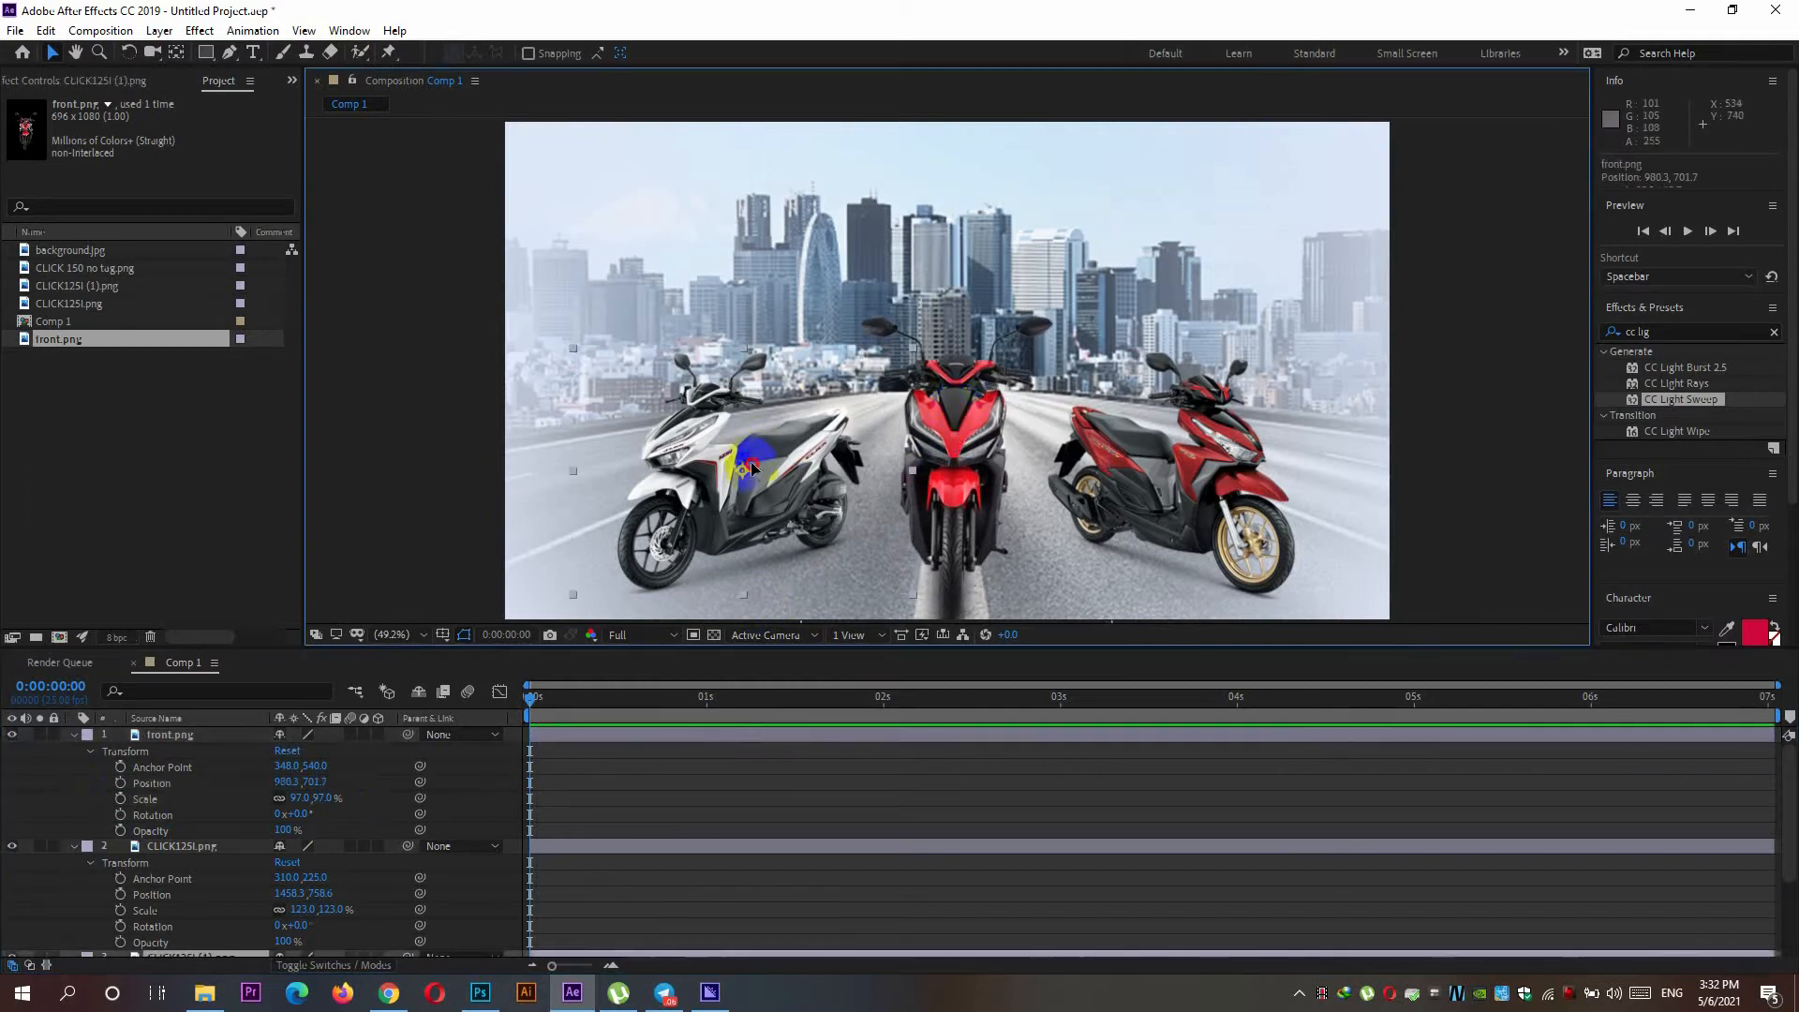
left_click(1156, 467)
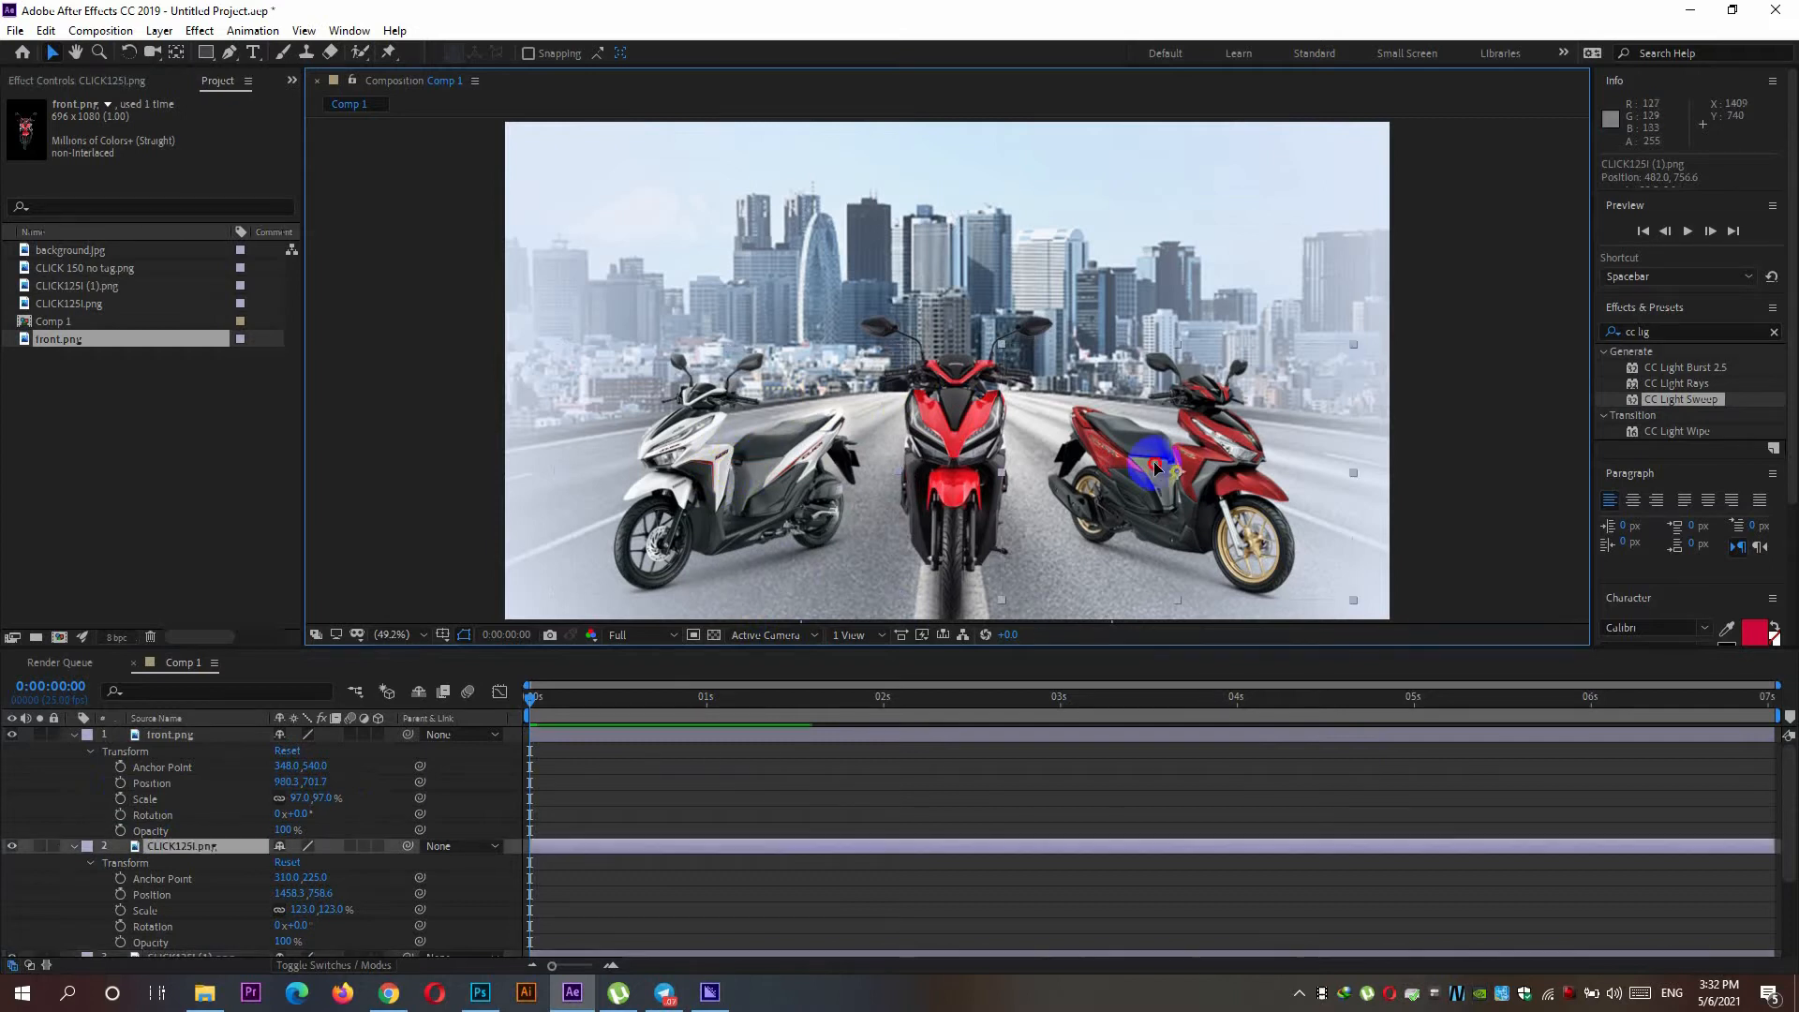
left_click_drag(1155, 467, 1168, 467)
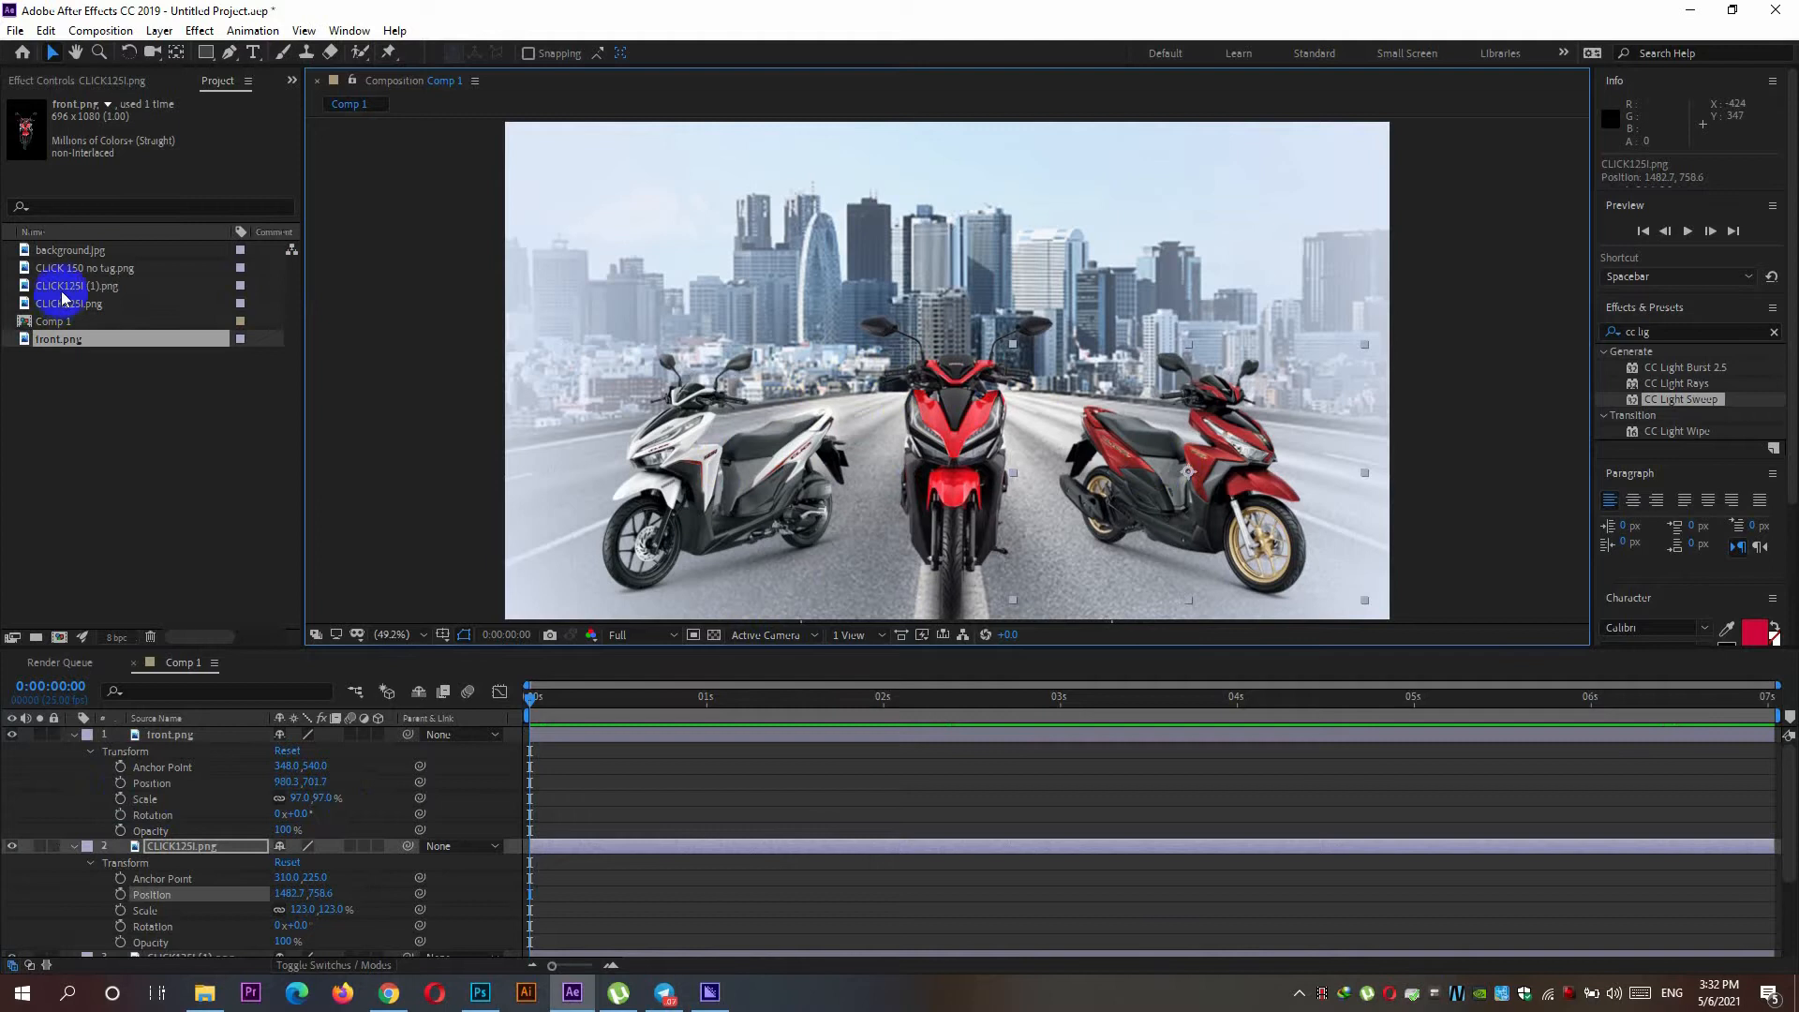
left_click(57, 253)
left_click(69, 270)
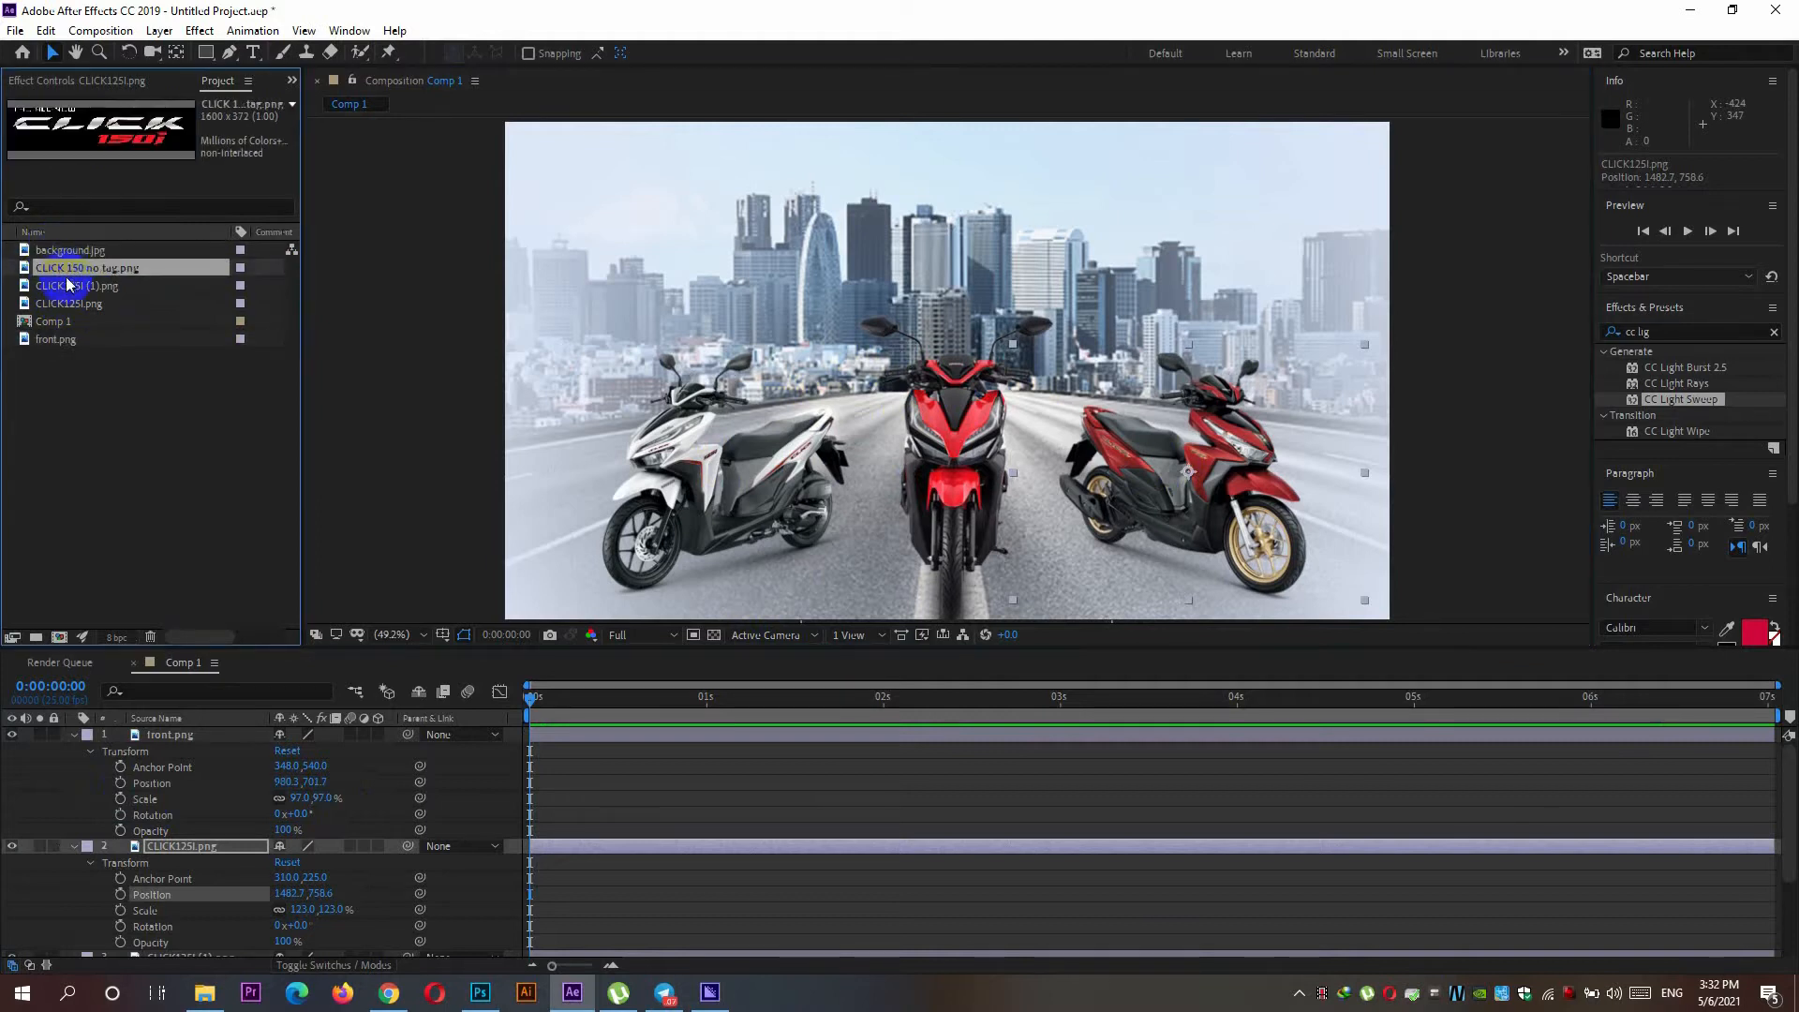
left_click_drag(106, 274, 934, 227)
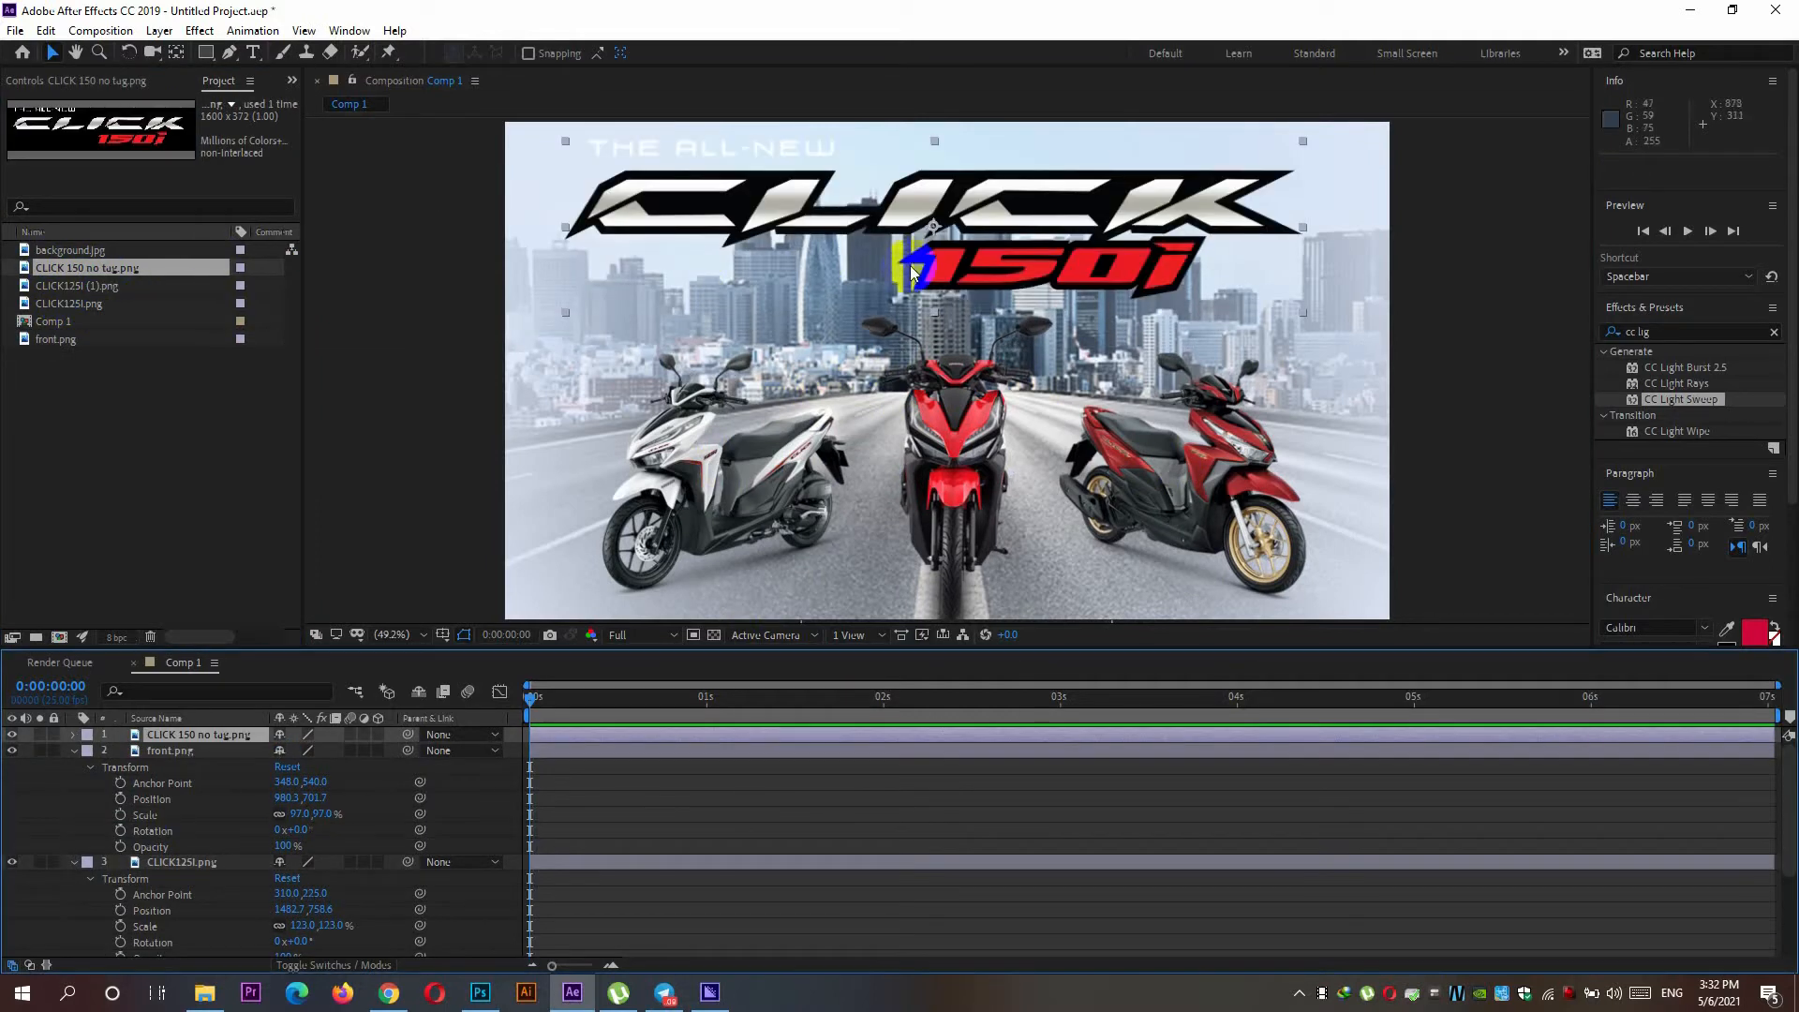
left_click_drag(784, 211, 819, 211)
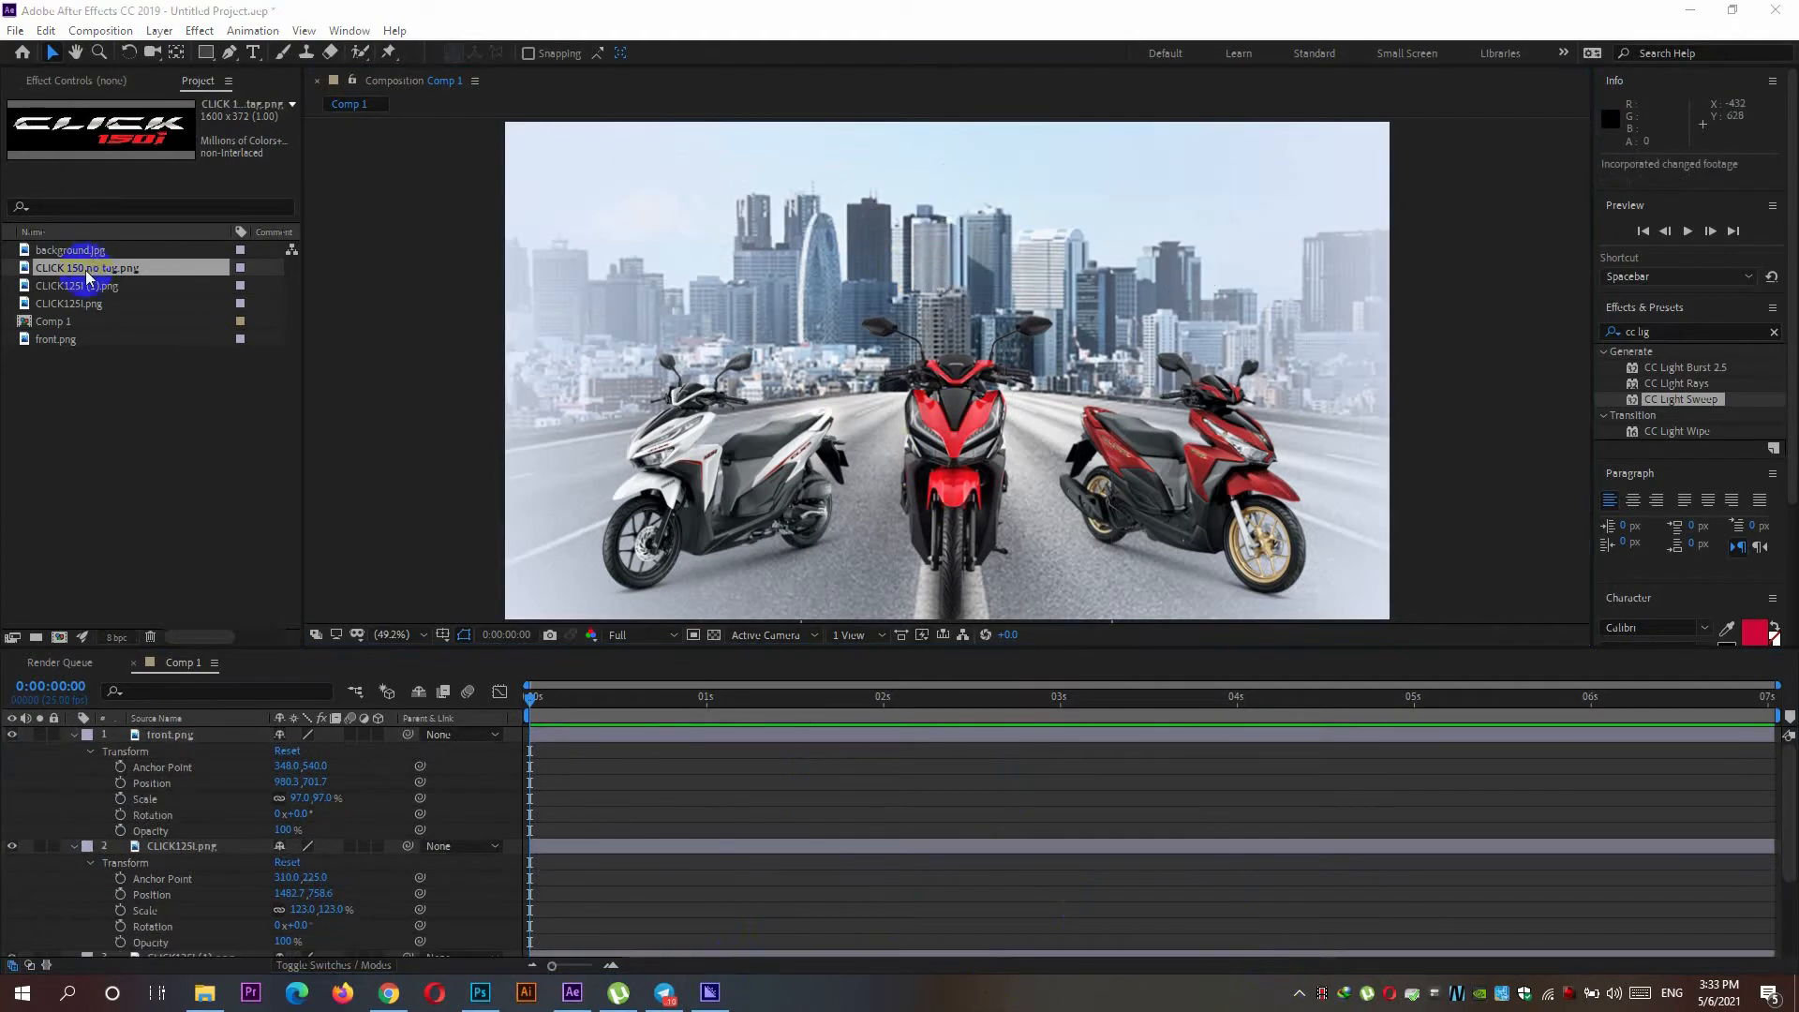
Step: Add the CLICK 150 no tag.png logo above the middle scooter, scaled to 48% and positioned at about 968, 248
left_click_drag(87, 270, 953, 238)
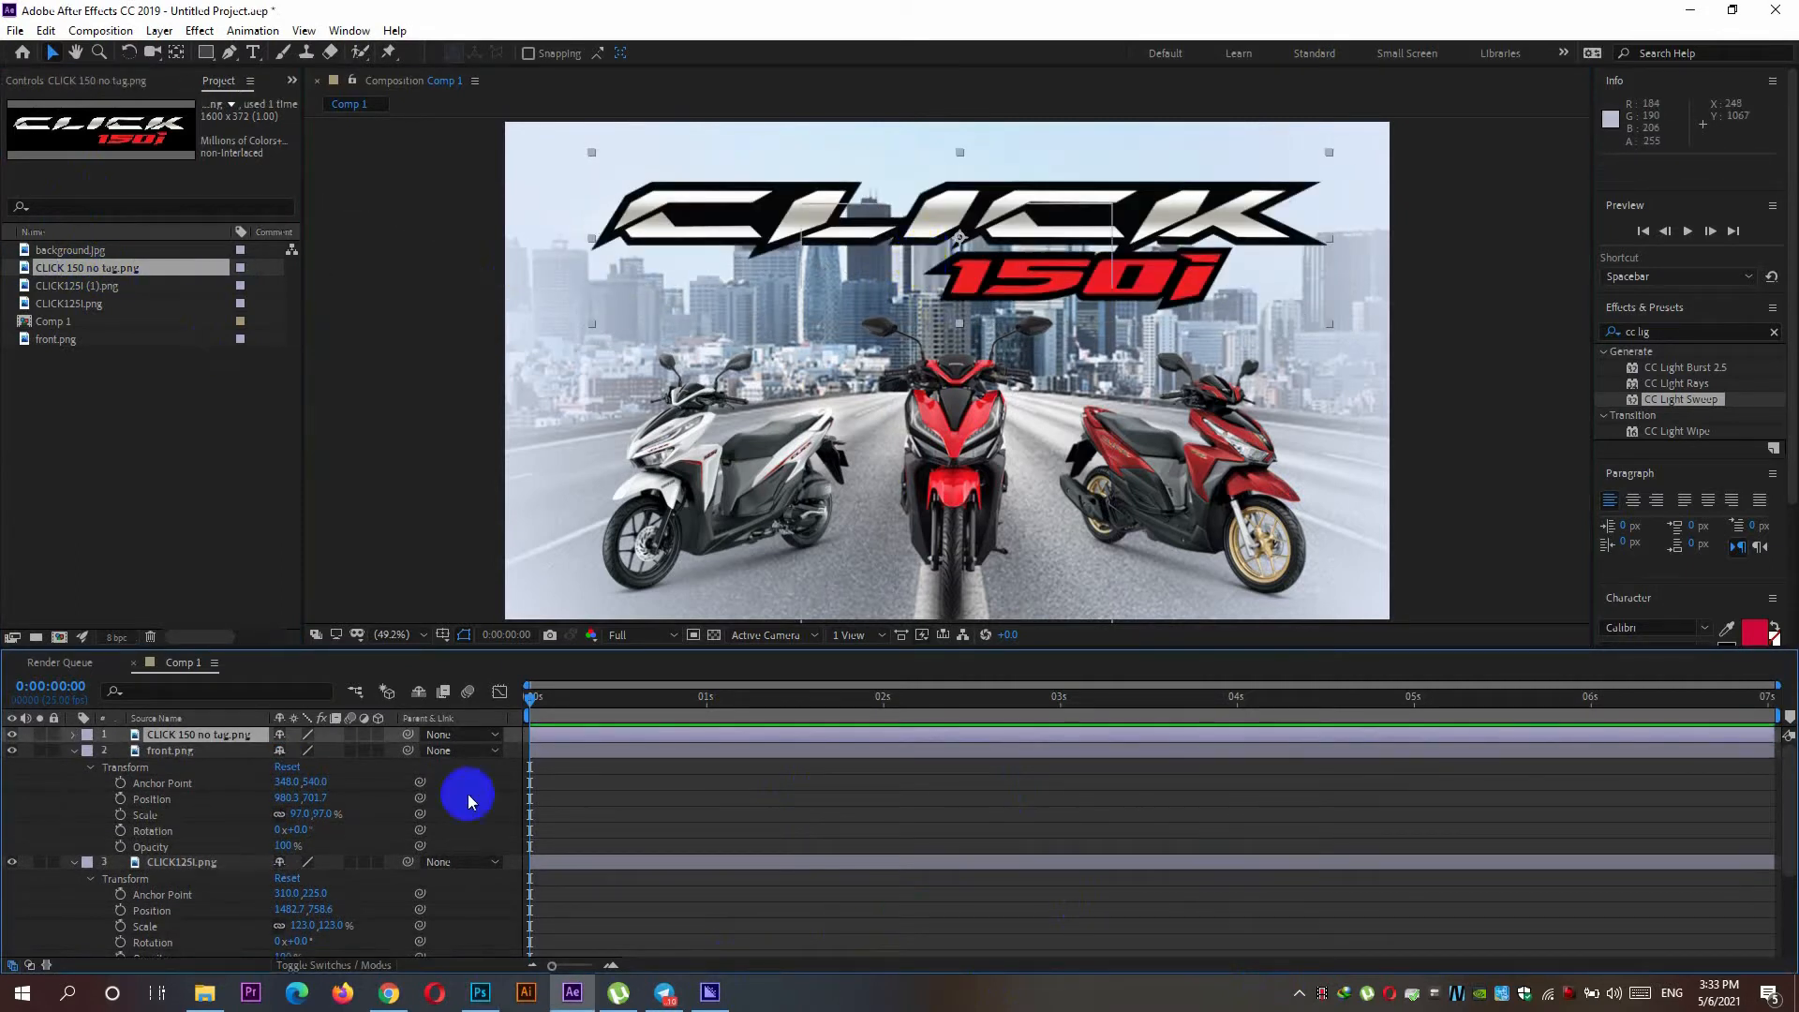
left_click(74, 735)
left_click(91, 752)
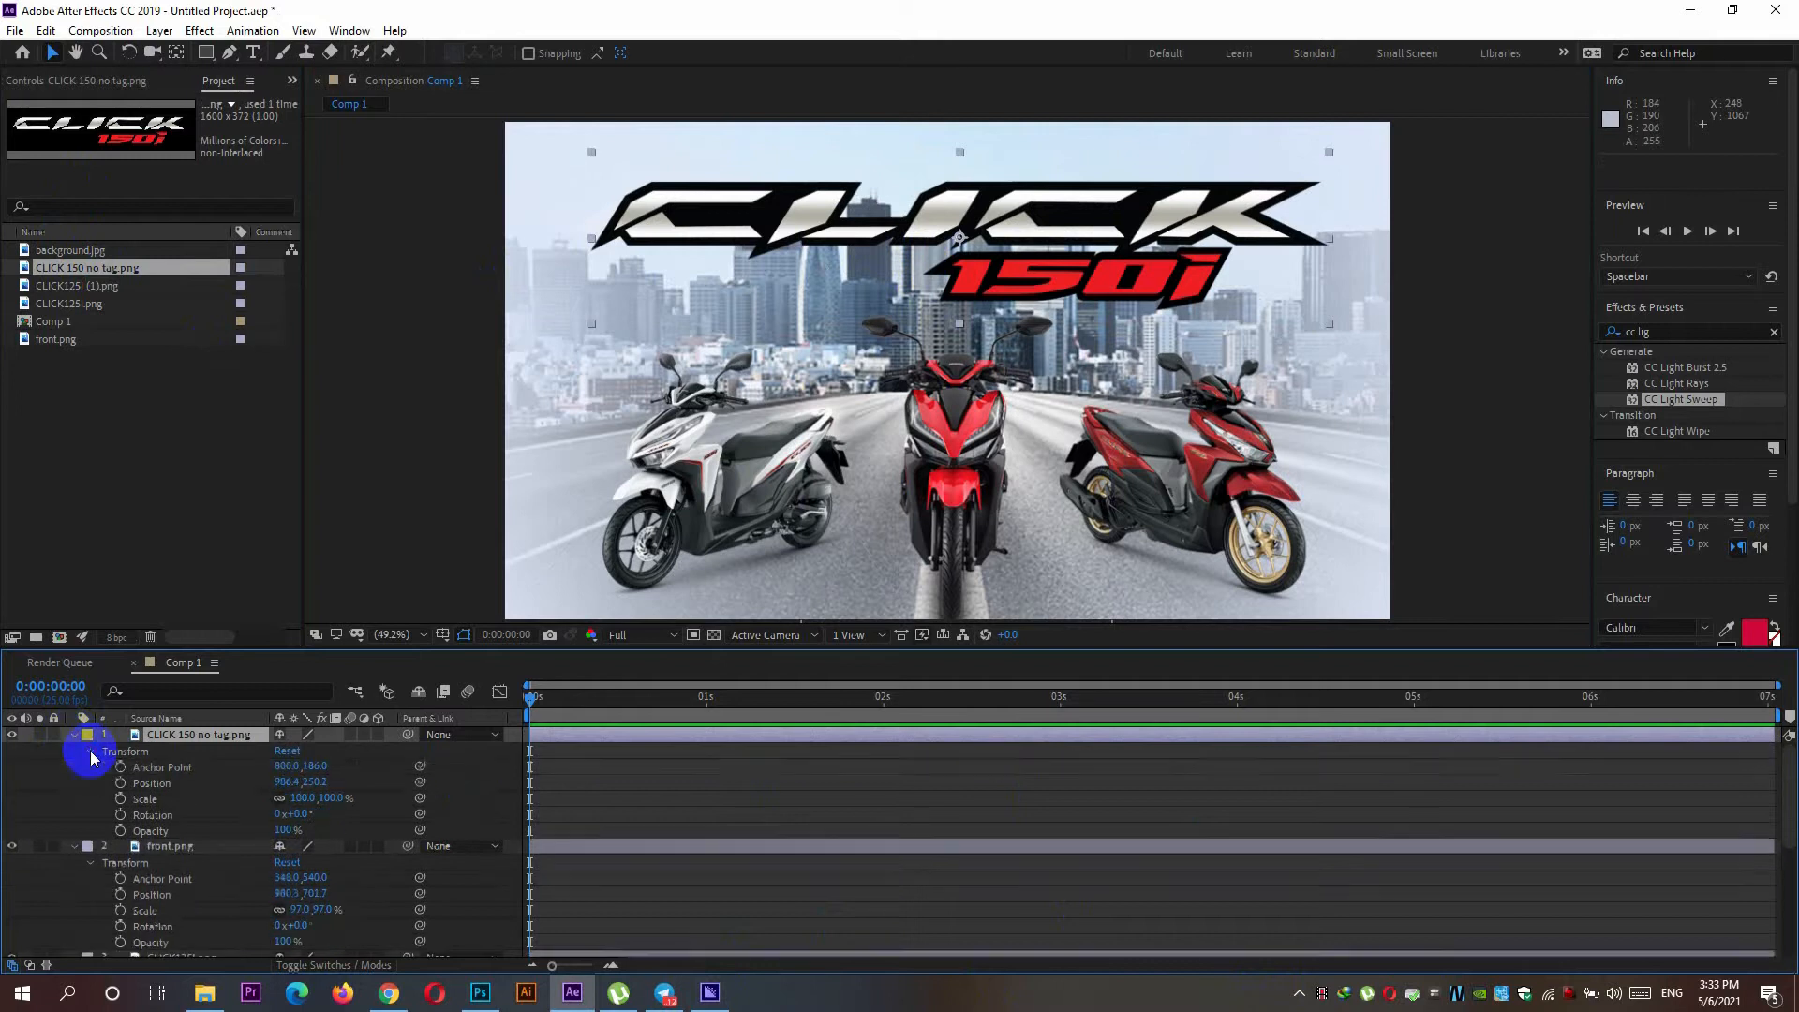
left_click_drag(289, 799, 256, 803)
left_click_drag(993, 230, 984, 229)
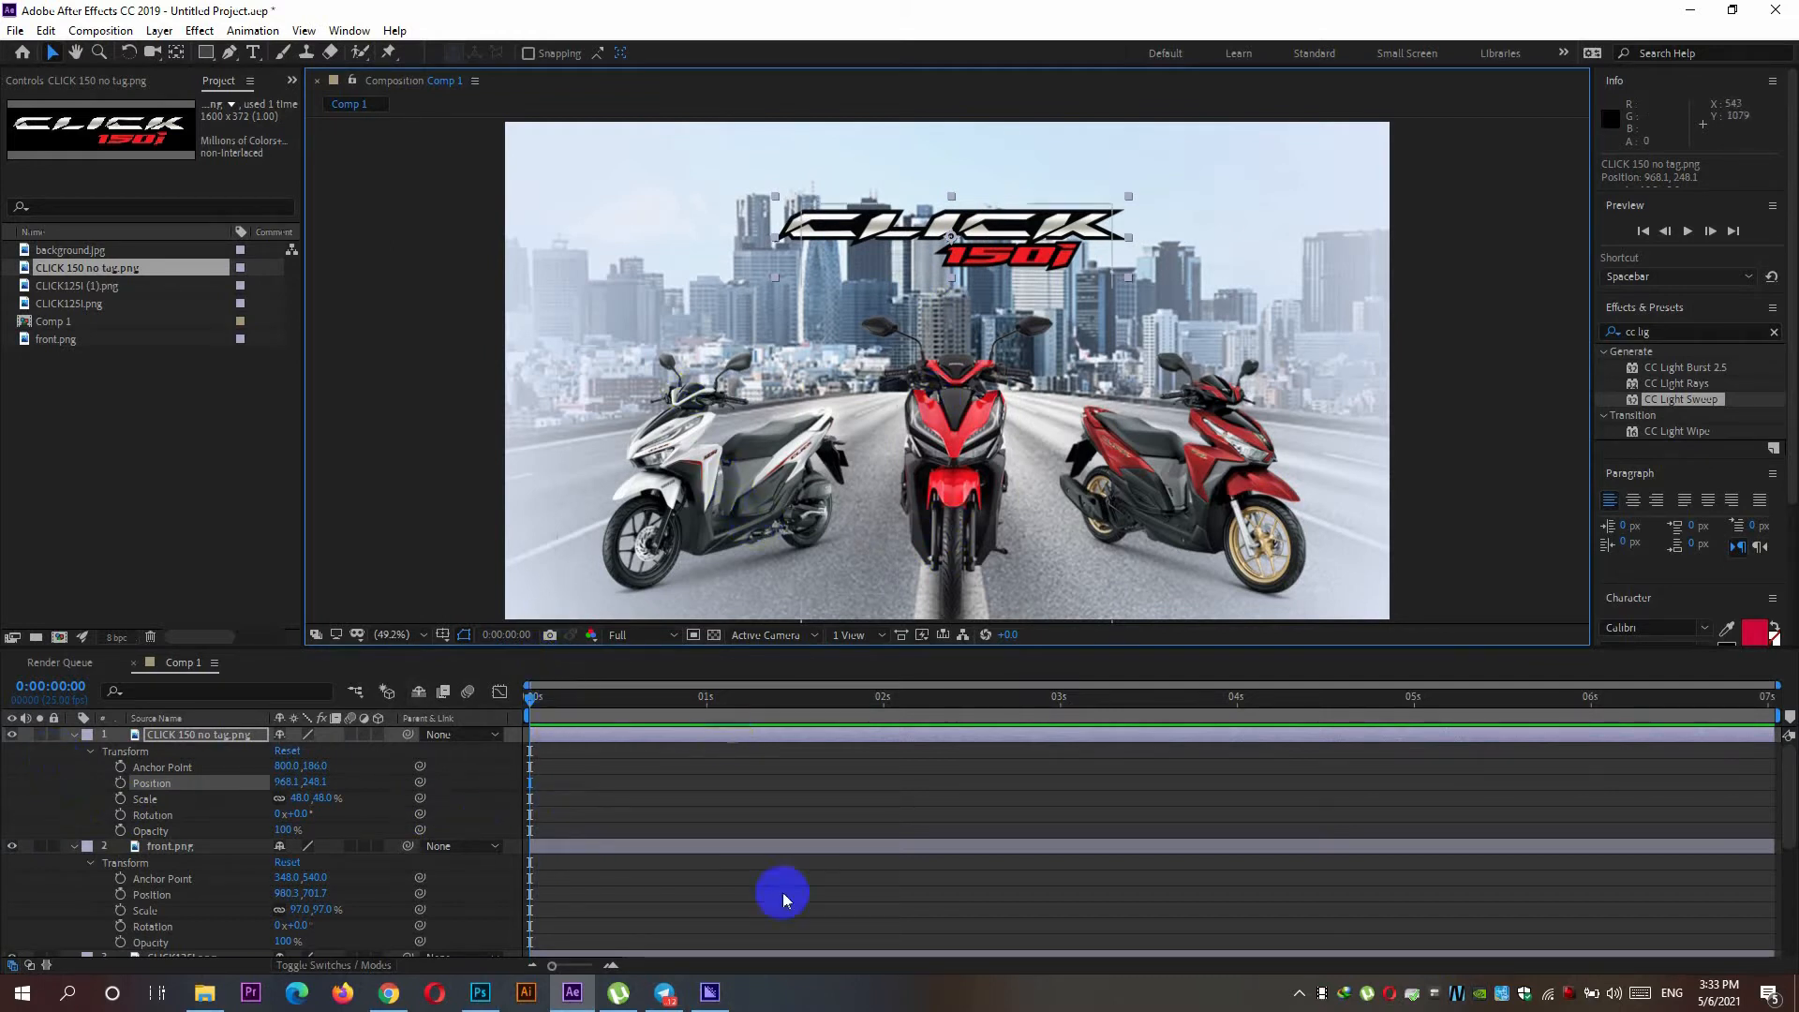
Step: Set the current time to 0:00:00:06, collapse the layer properties, and make the logo and three scooter layers 3D
left_click_drag(531, 693, 575, 703)
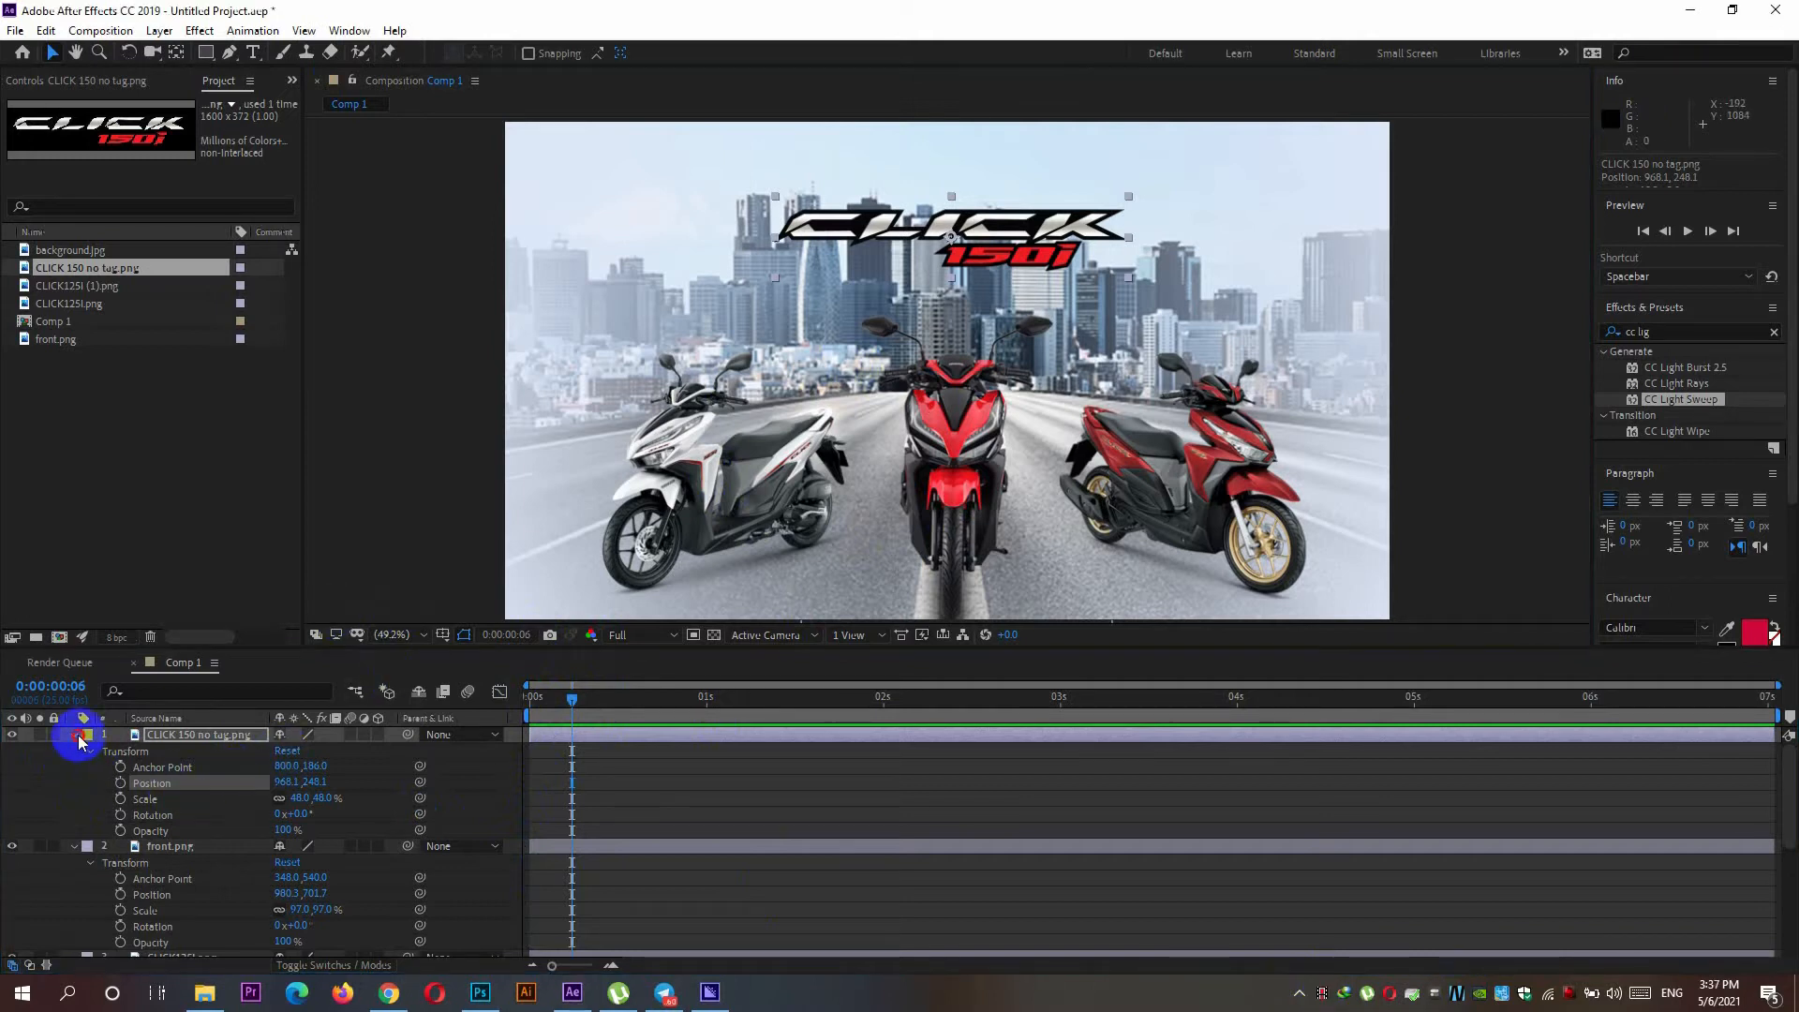
left_click(74, 735)
left_click(74, 751)
left_click(74, 766)
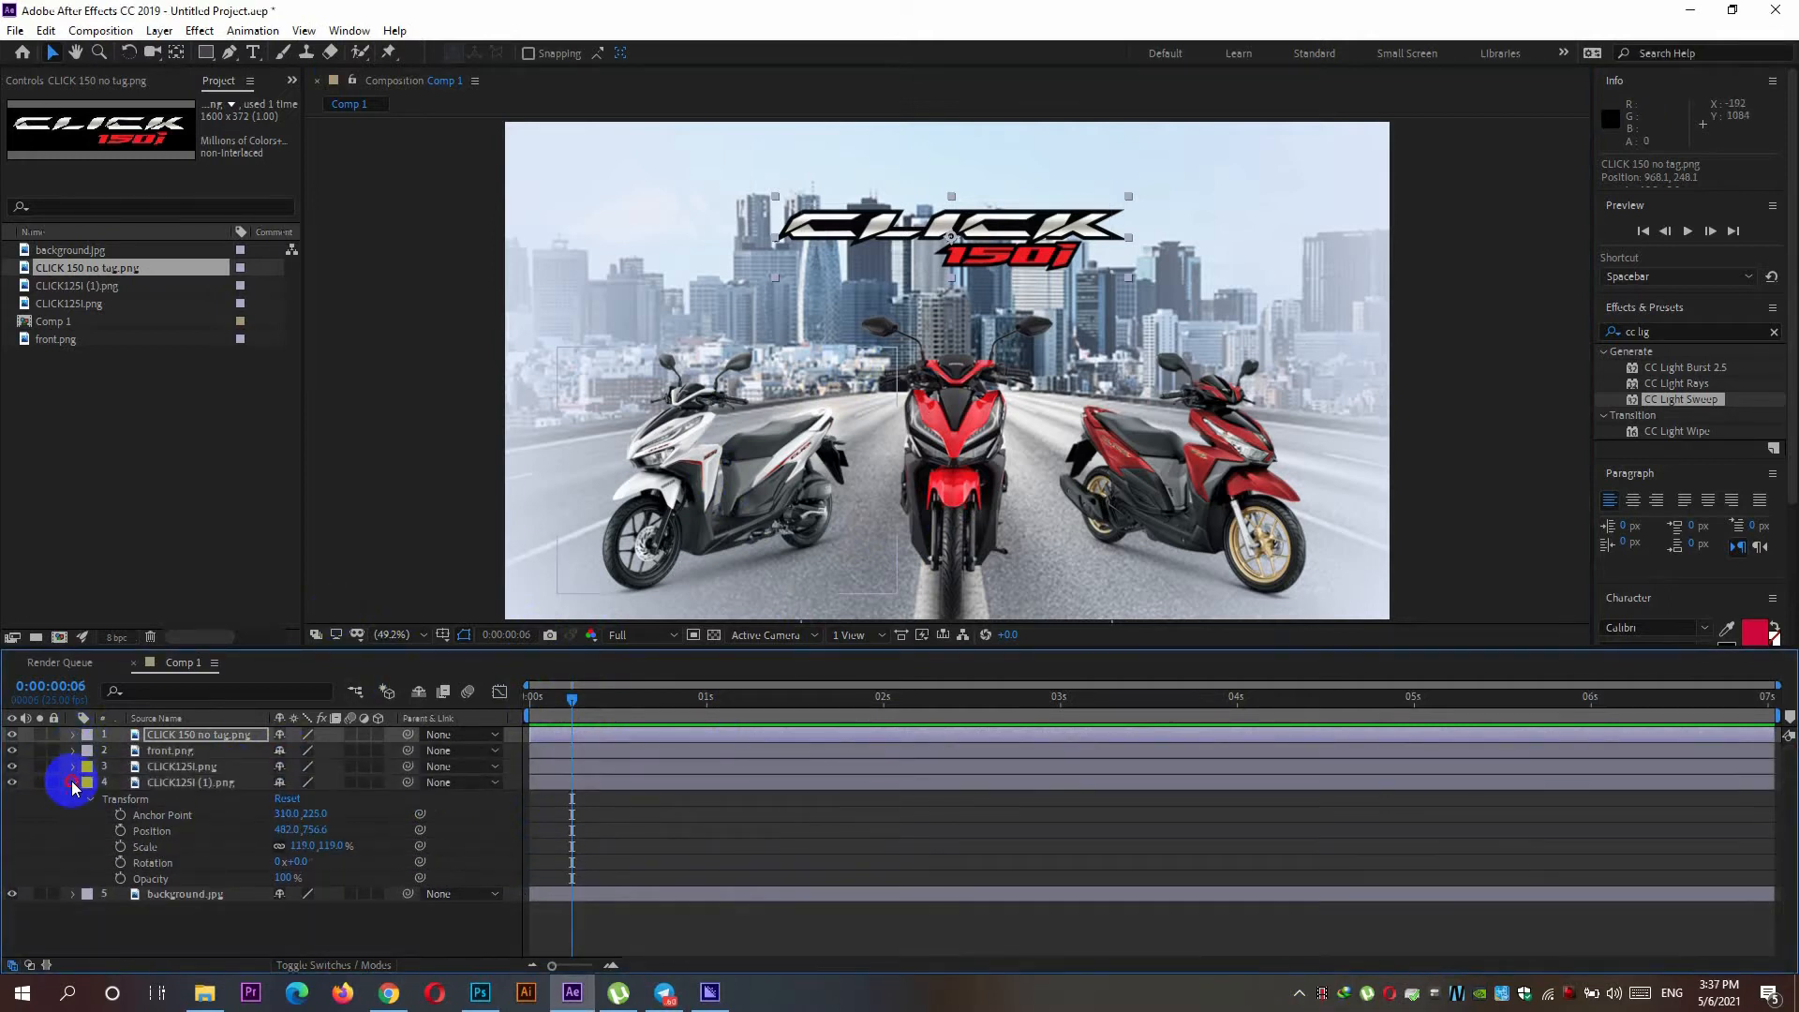
left_click(74, 782)
left_click_drag(350, 733, 378, 783)
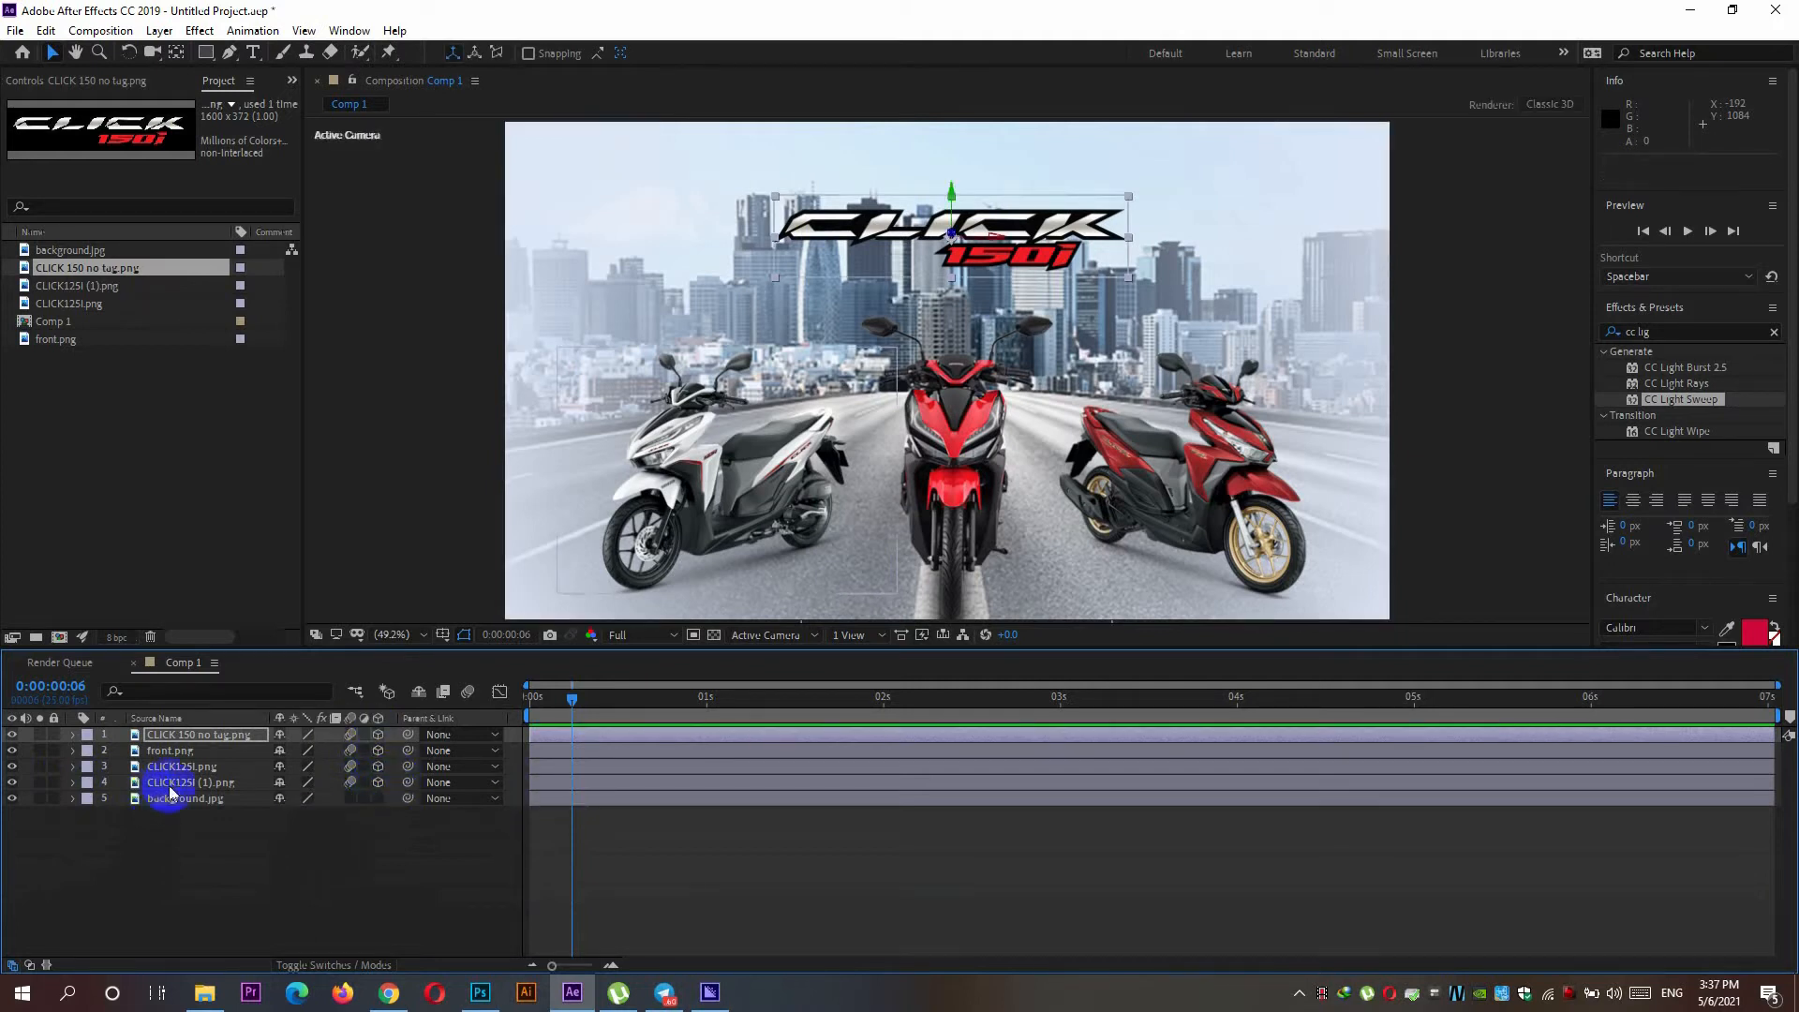
Step: Add a starting Position keyframe at 0:00:00:06 on the white scooter layer CLICK125I (1).png
left_click(165, 753)
left_click(653, 506)
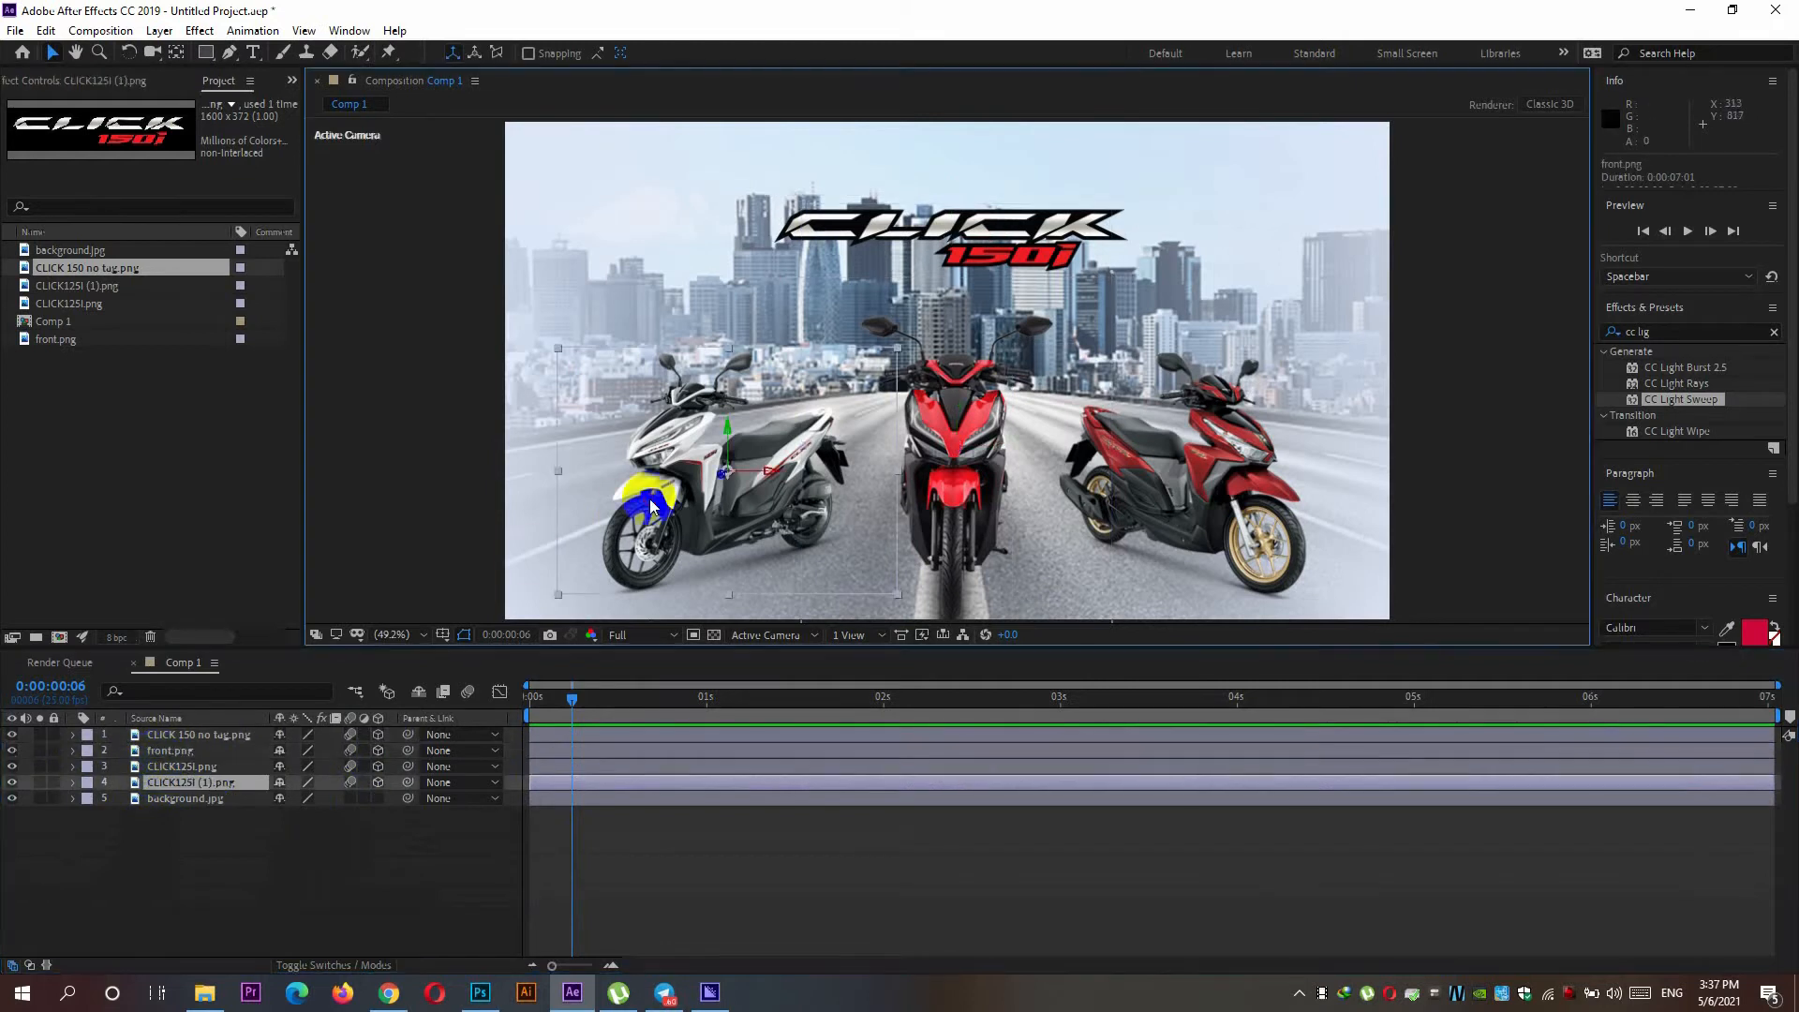
left_click(73, 782)
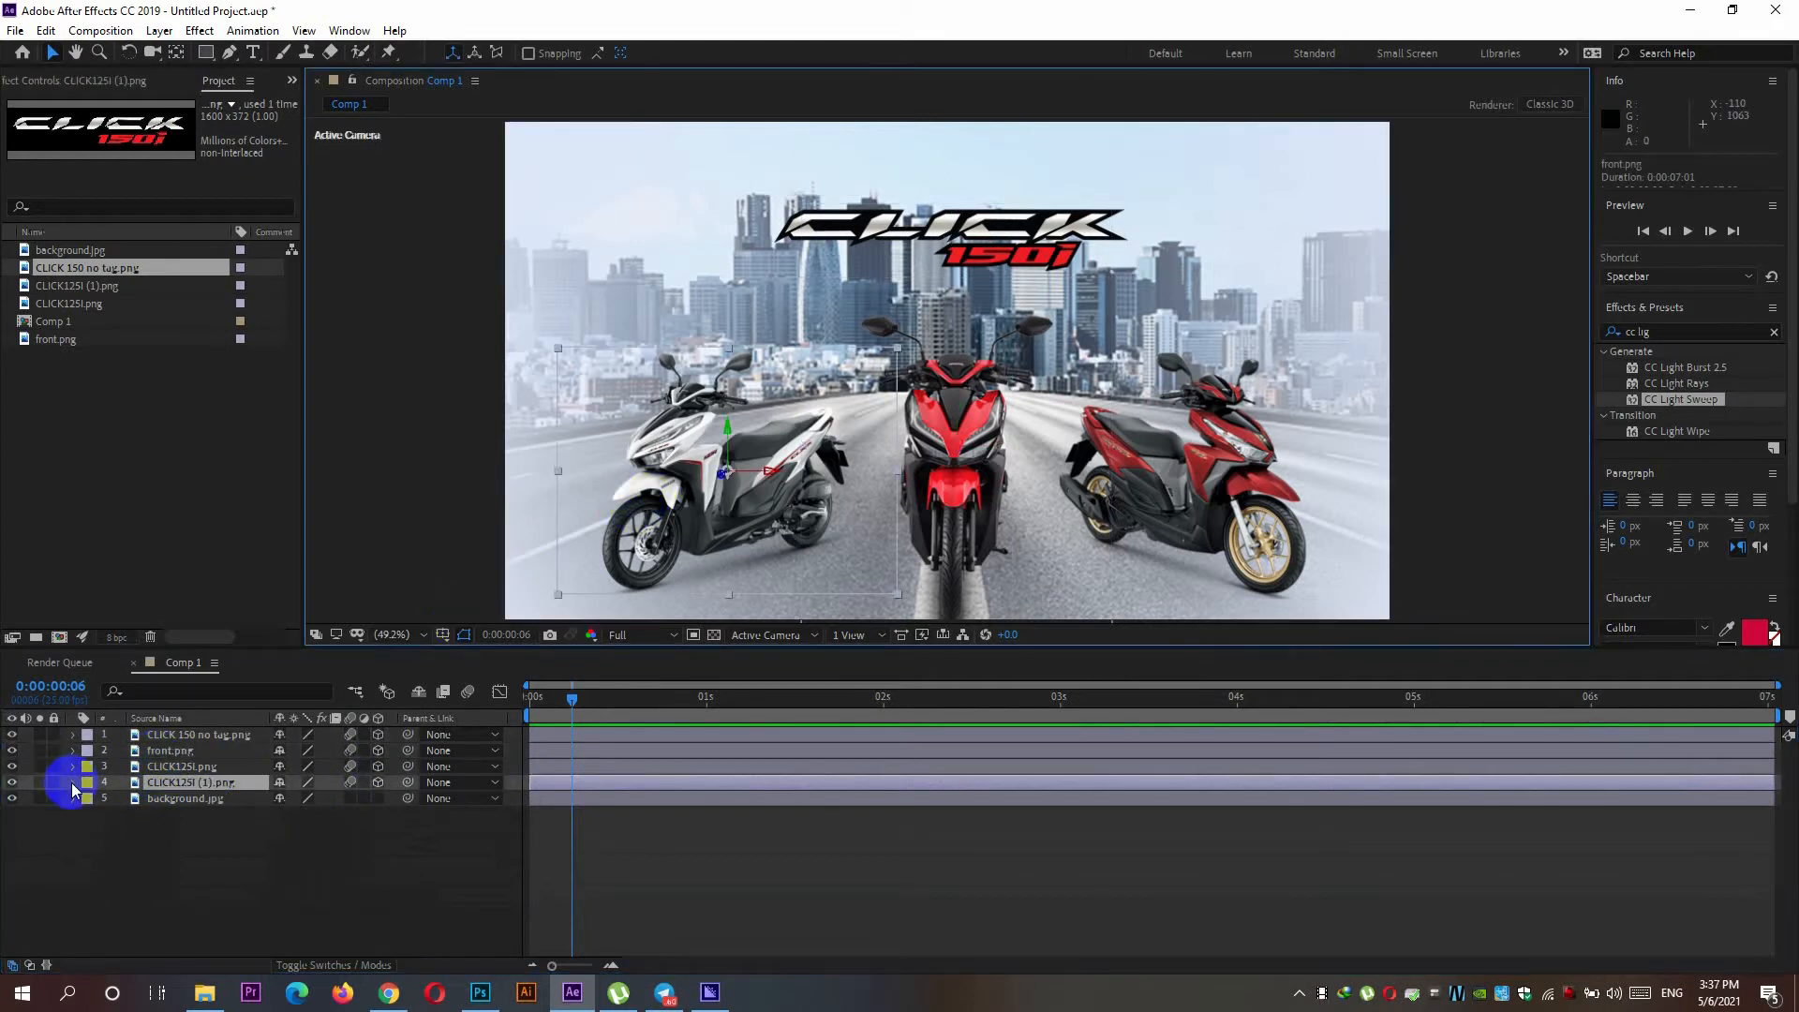
key("p")
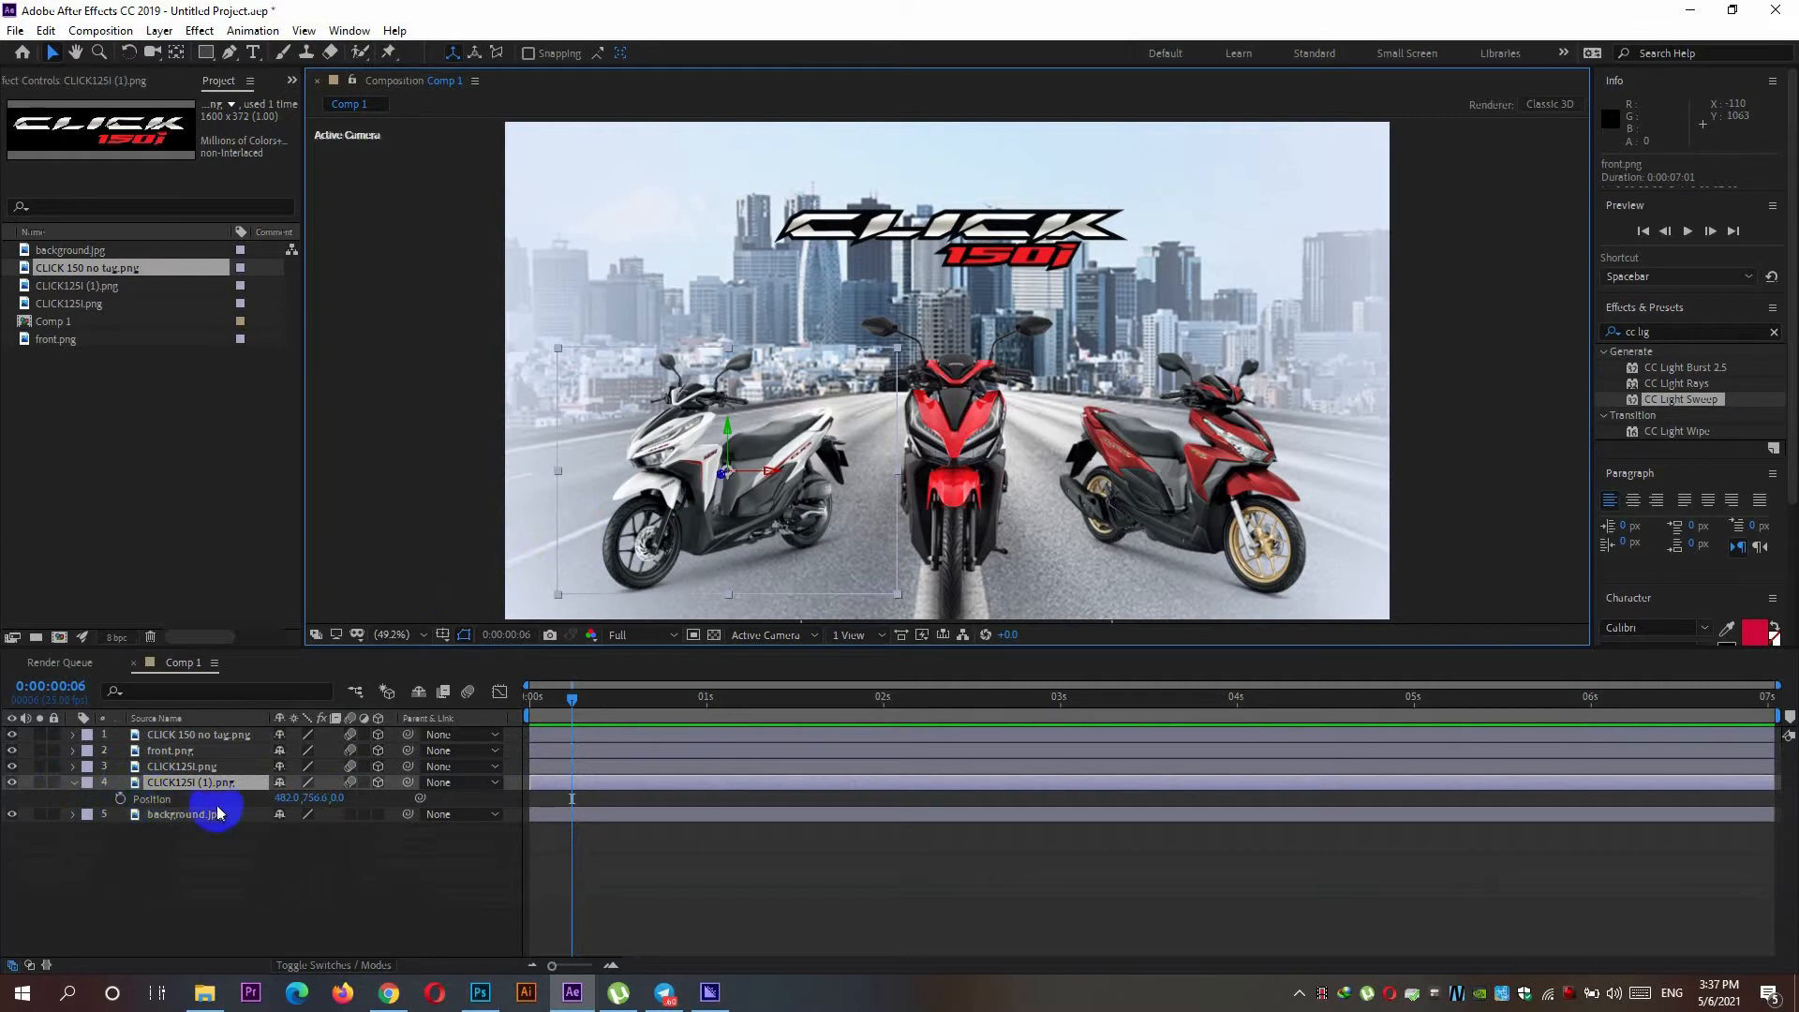
left_click(172, 750)
left_click(120, 799)
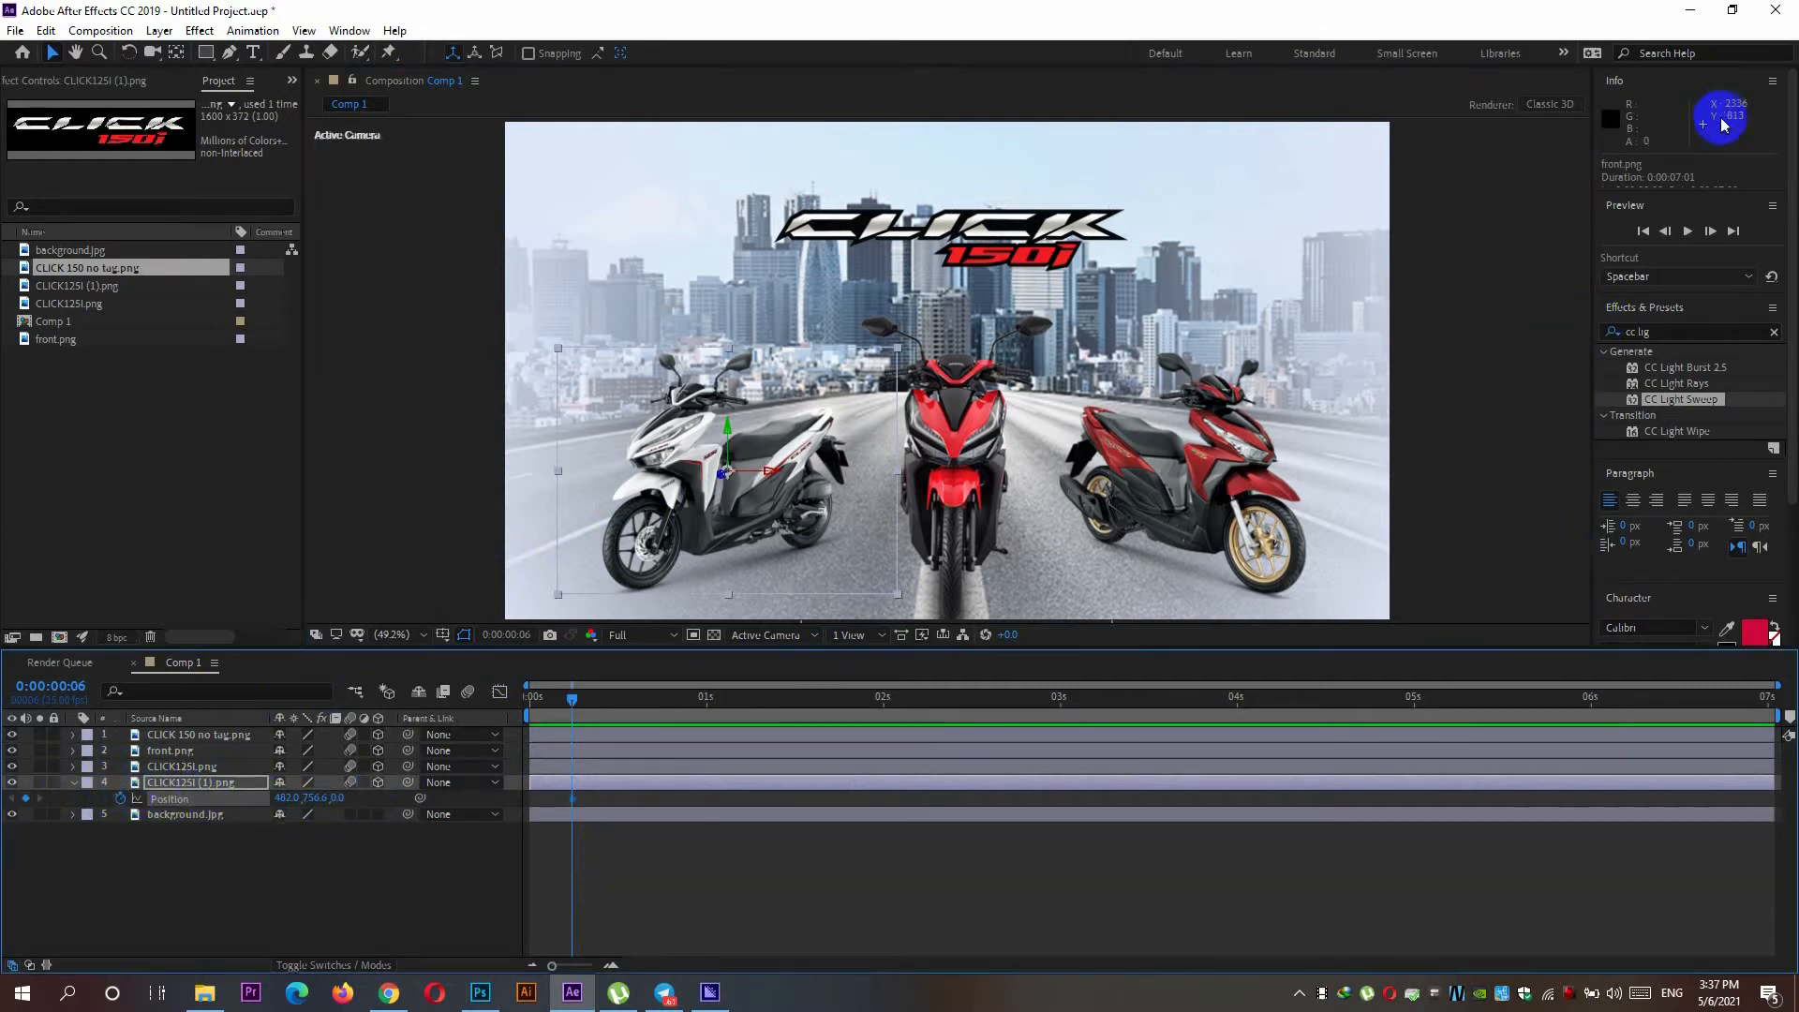
Step: Add two more Position keyframes to the white scooter at 0:00:00:12 and 0:00:00:15 without changing its position
left_click(1705, 236)
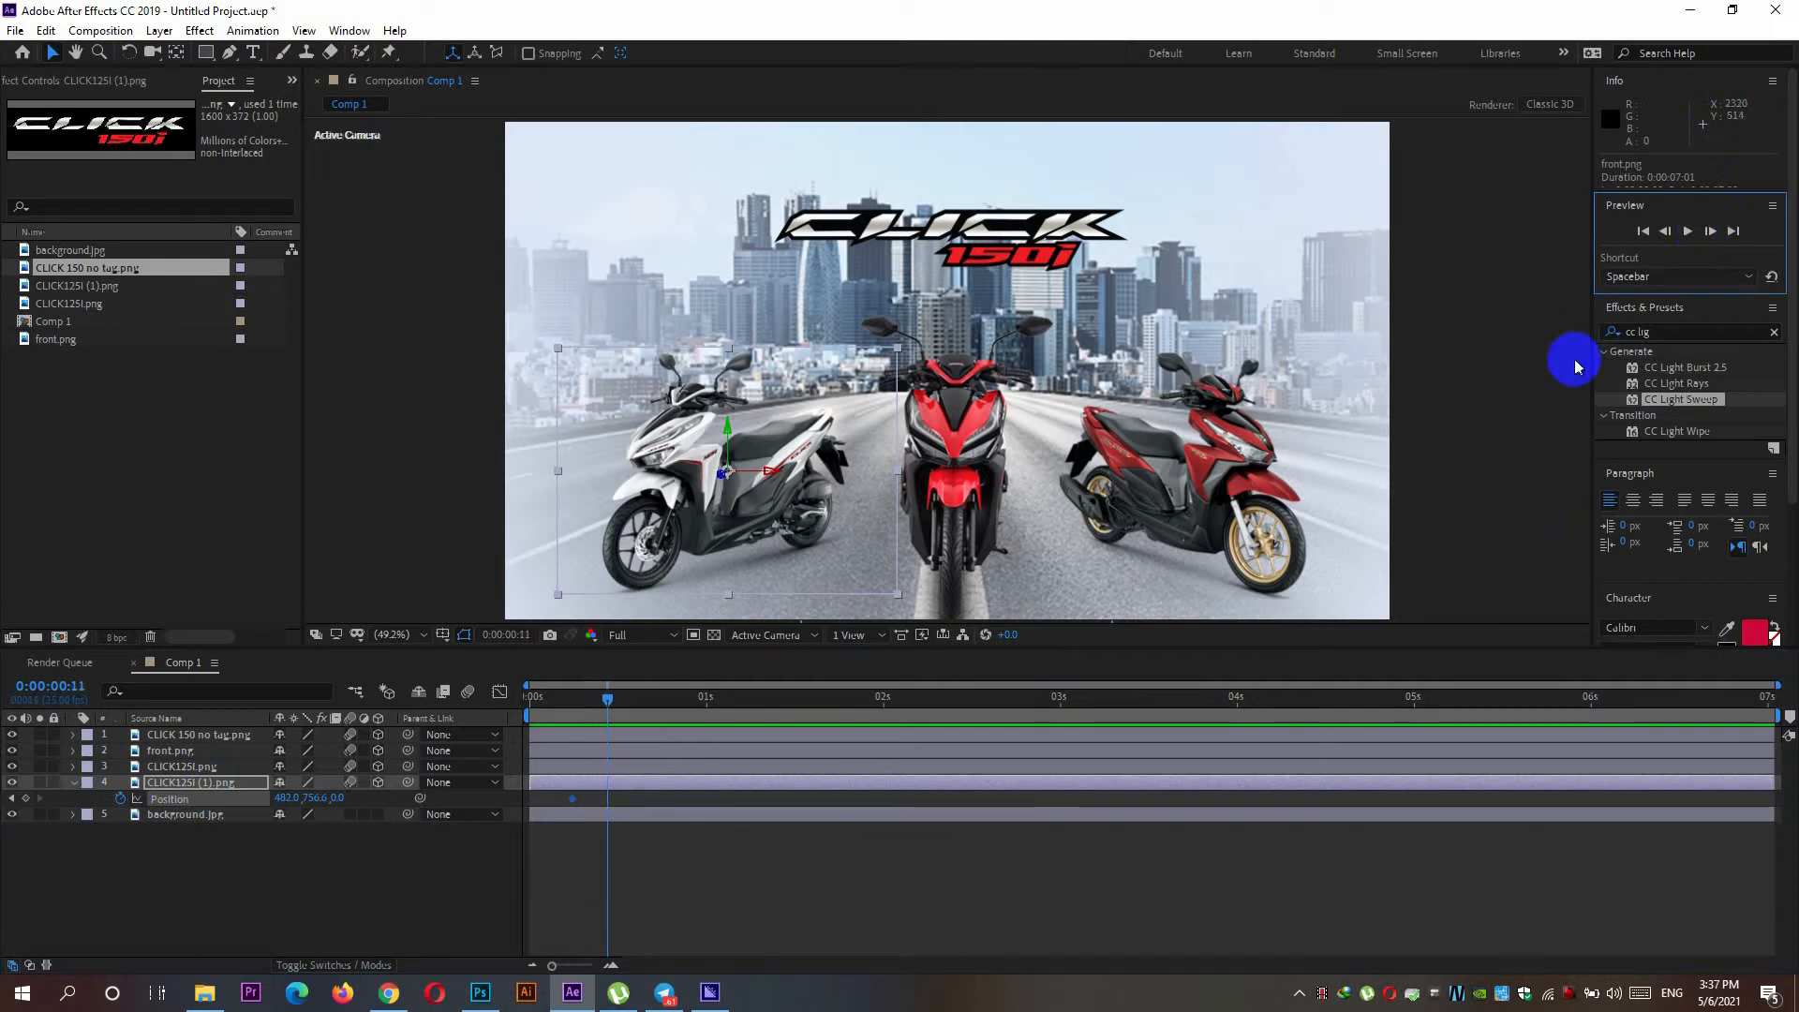
left_click(169, 799)
left_click(23, 797)
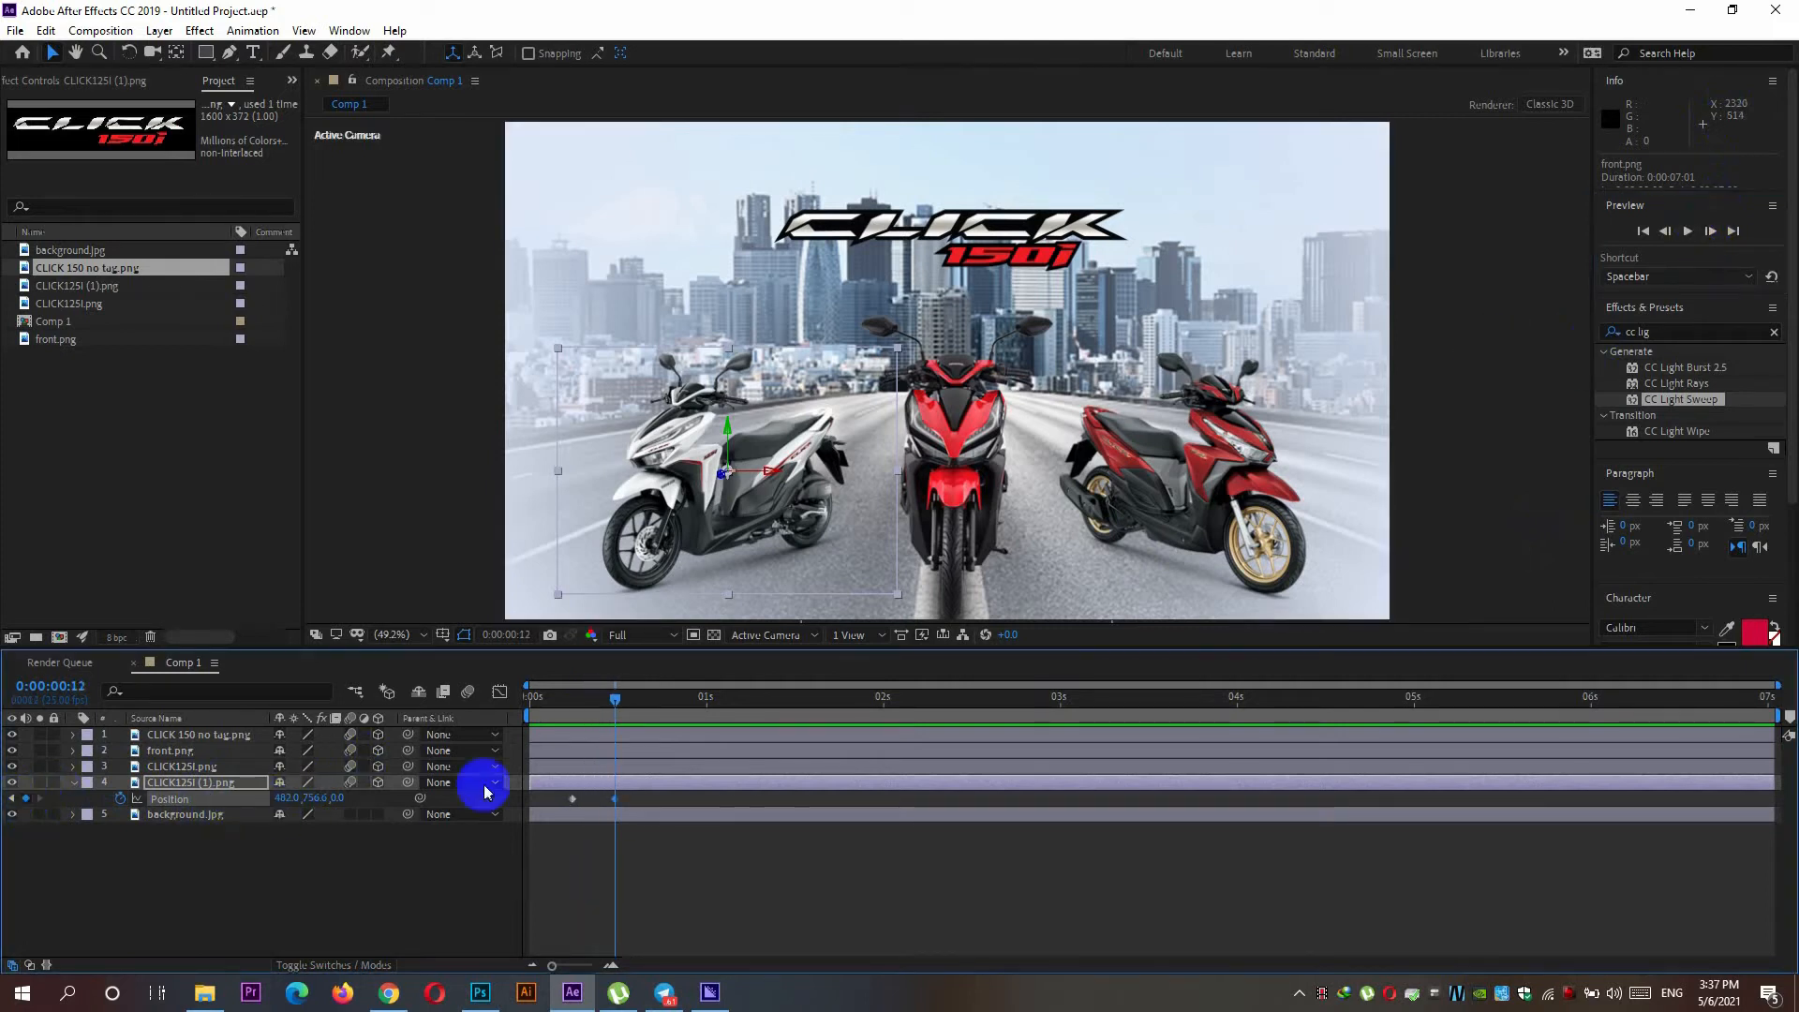
left_click(1712, 234)
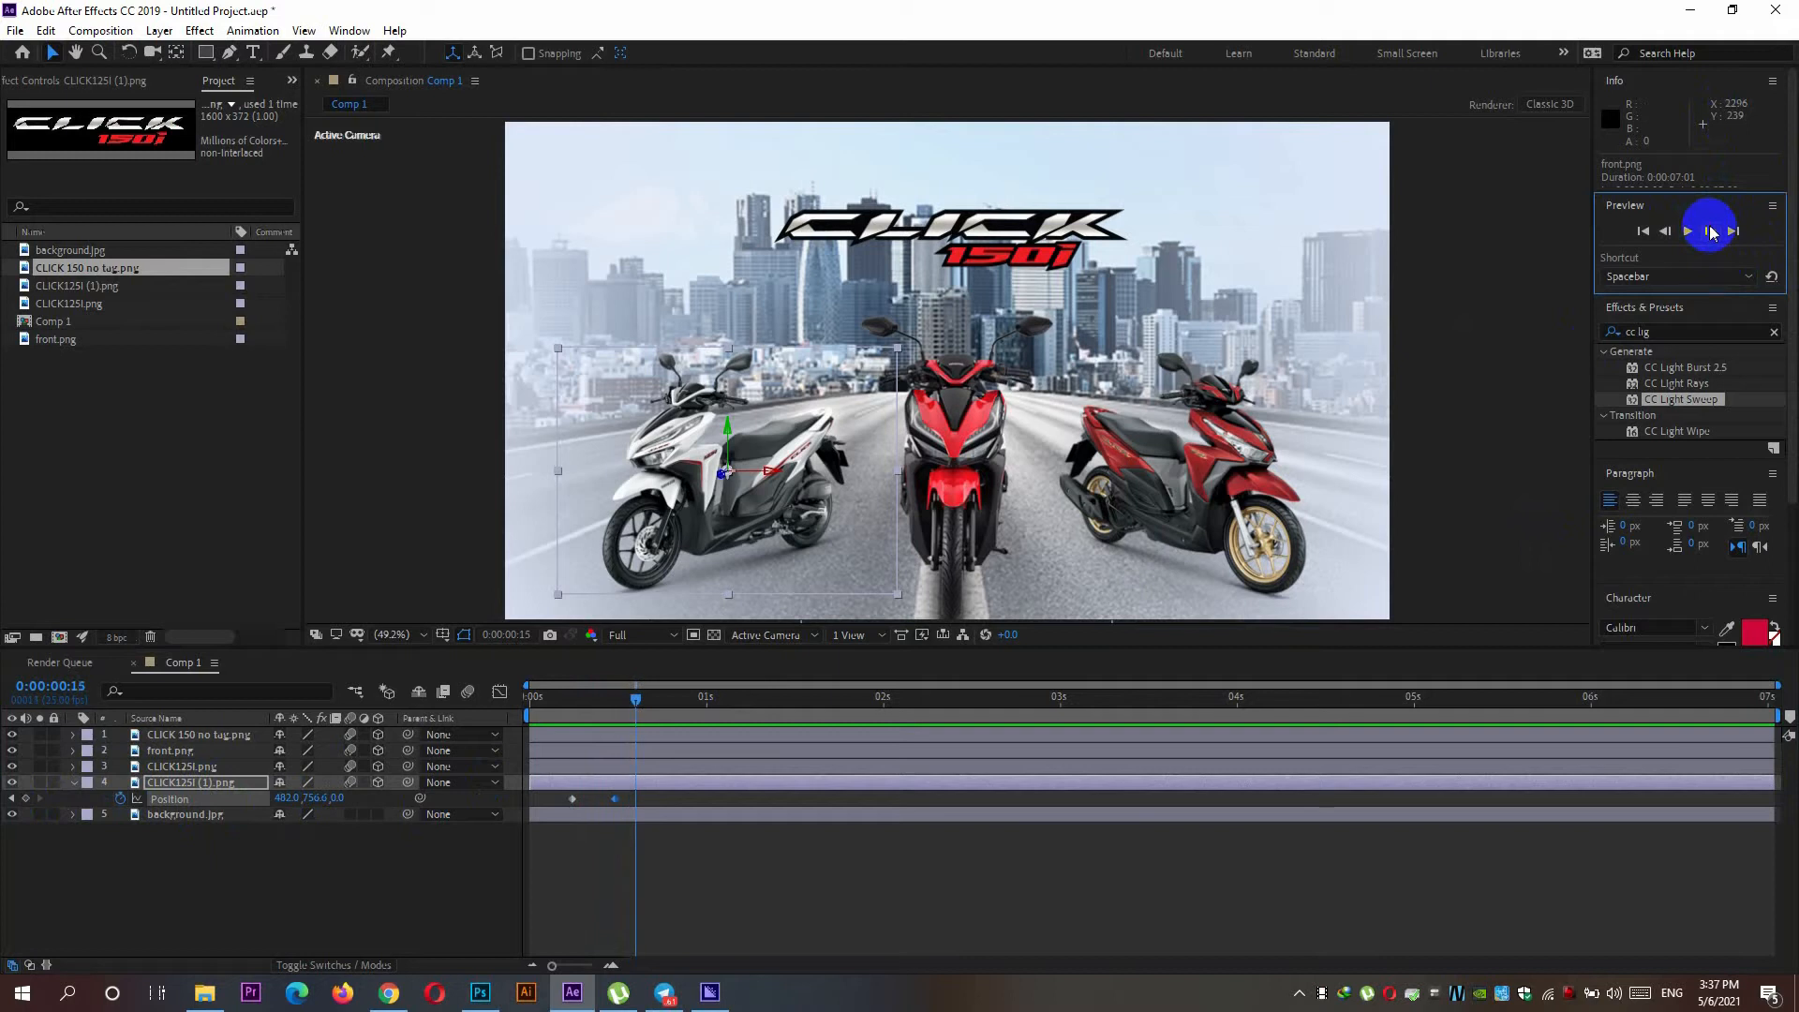
left_click(26, 798)
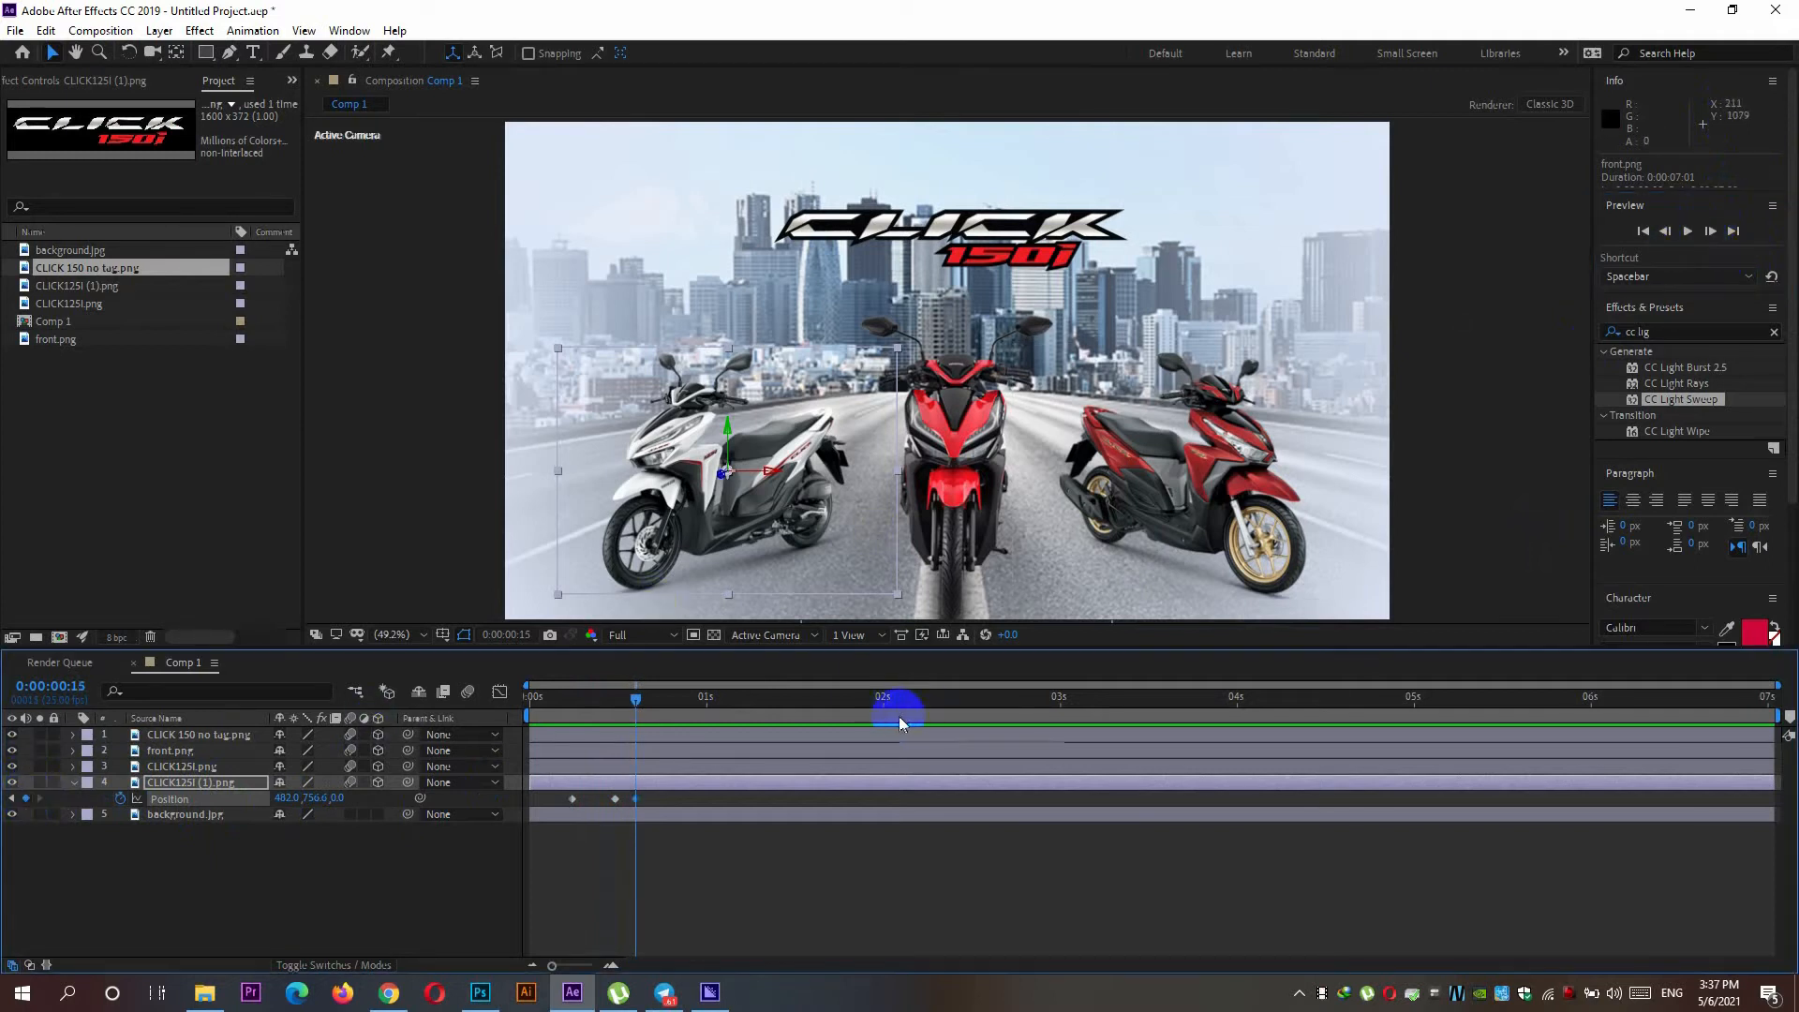
Step: Set the white scooter's Z position to -2230 at 0:00:00:06 and 1480 at 0:00:00:12, and preview the motion
left_click_drag(638, 693, 576, 716)
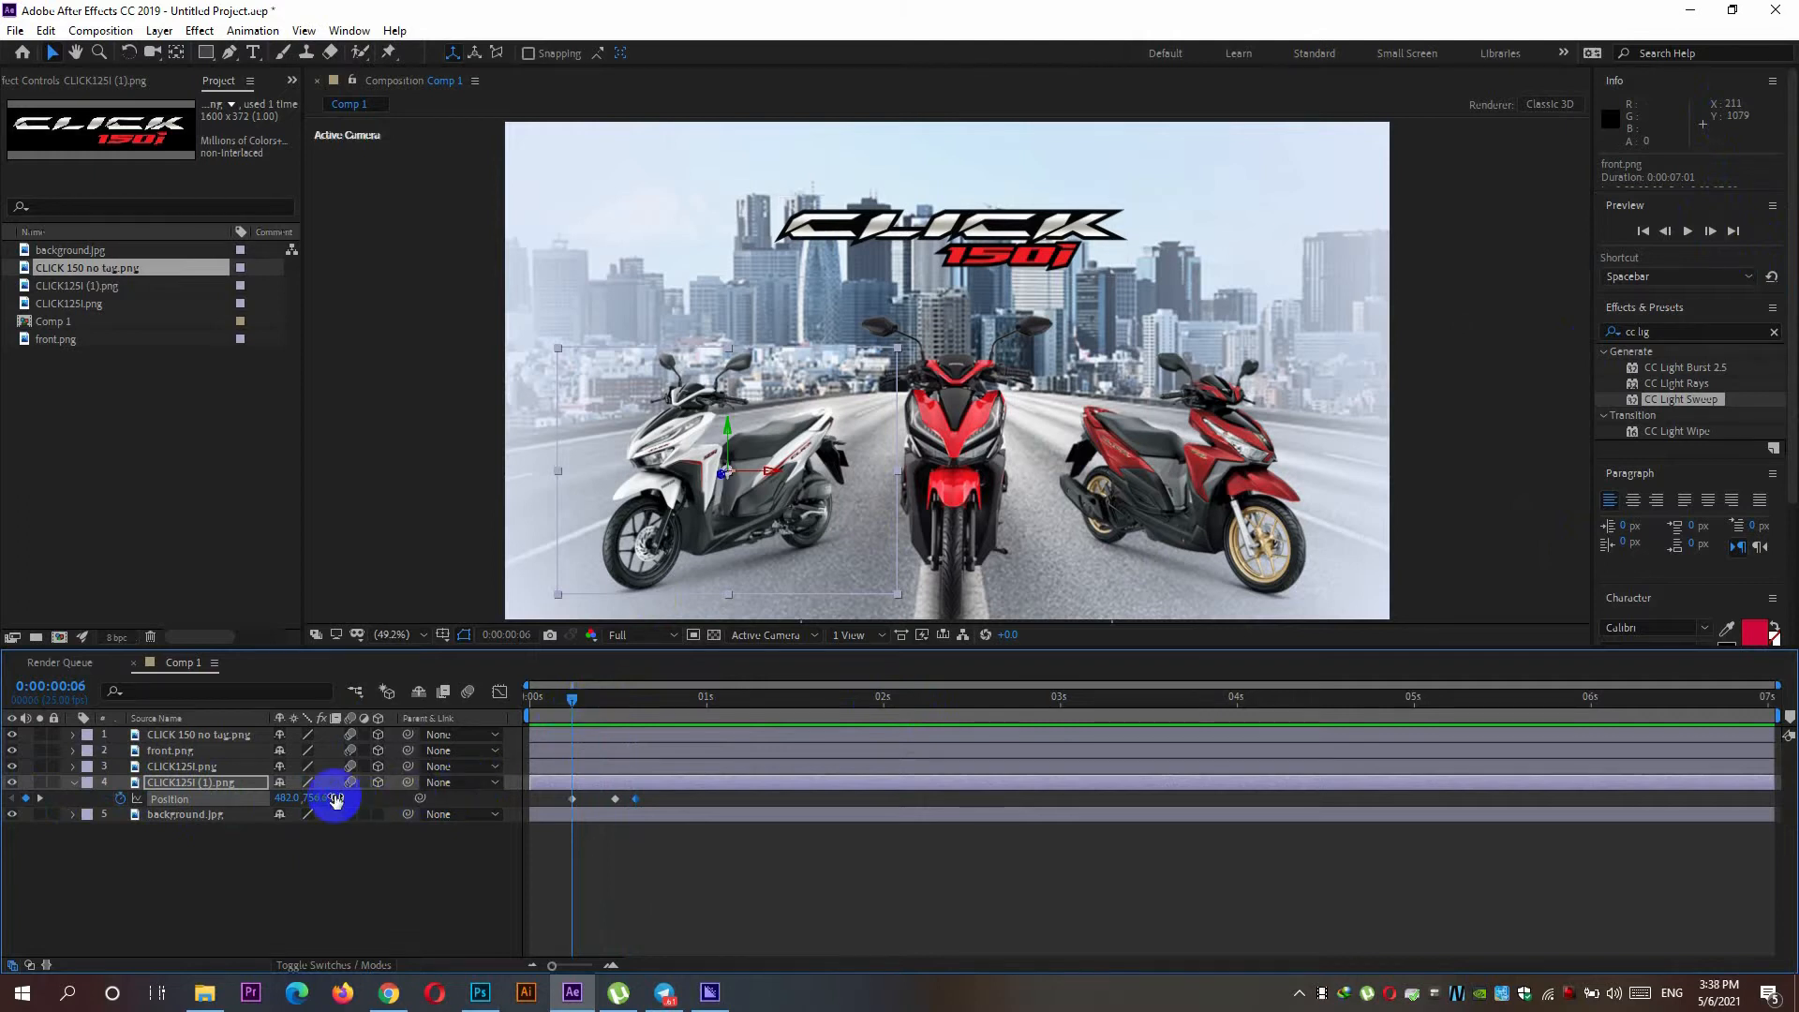
left_click_drag(334, 796, 159, 829)
left_click_drag(571, 700, 615, 704)
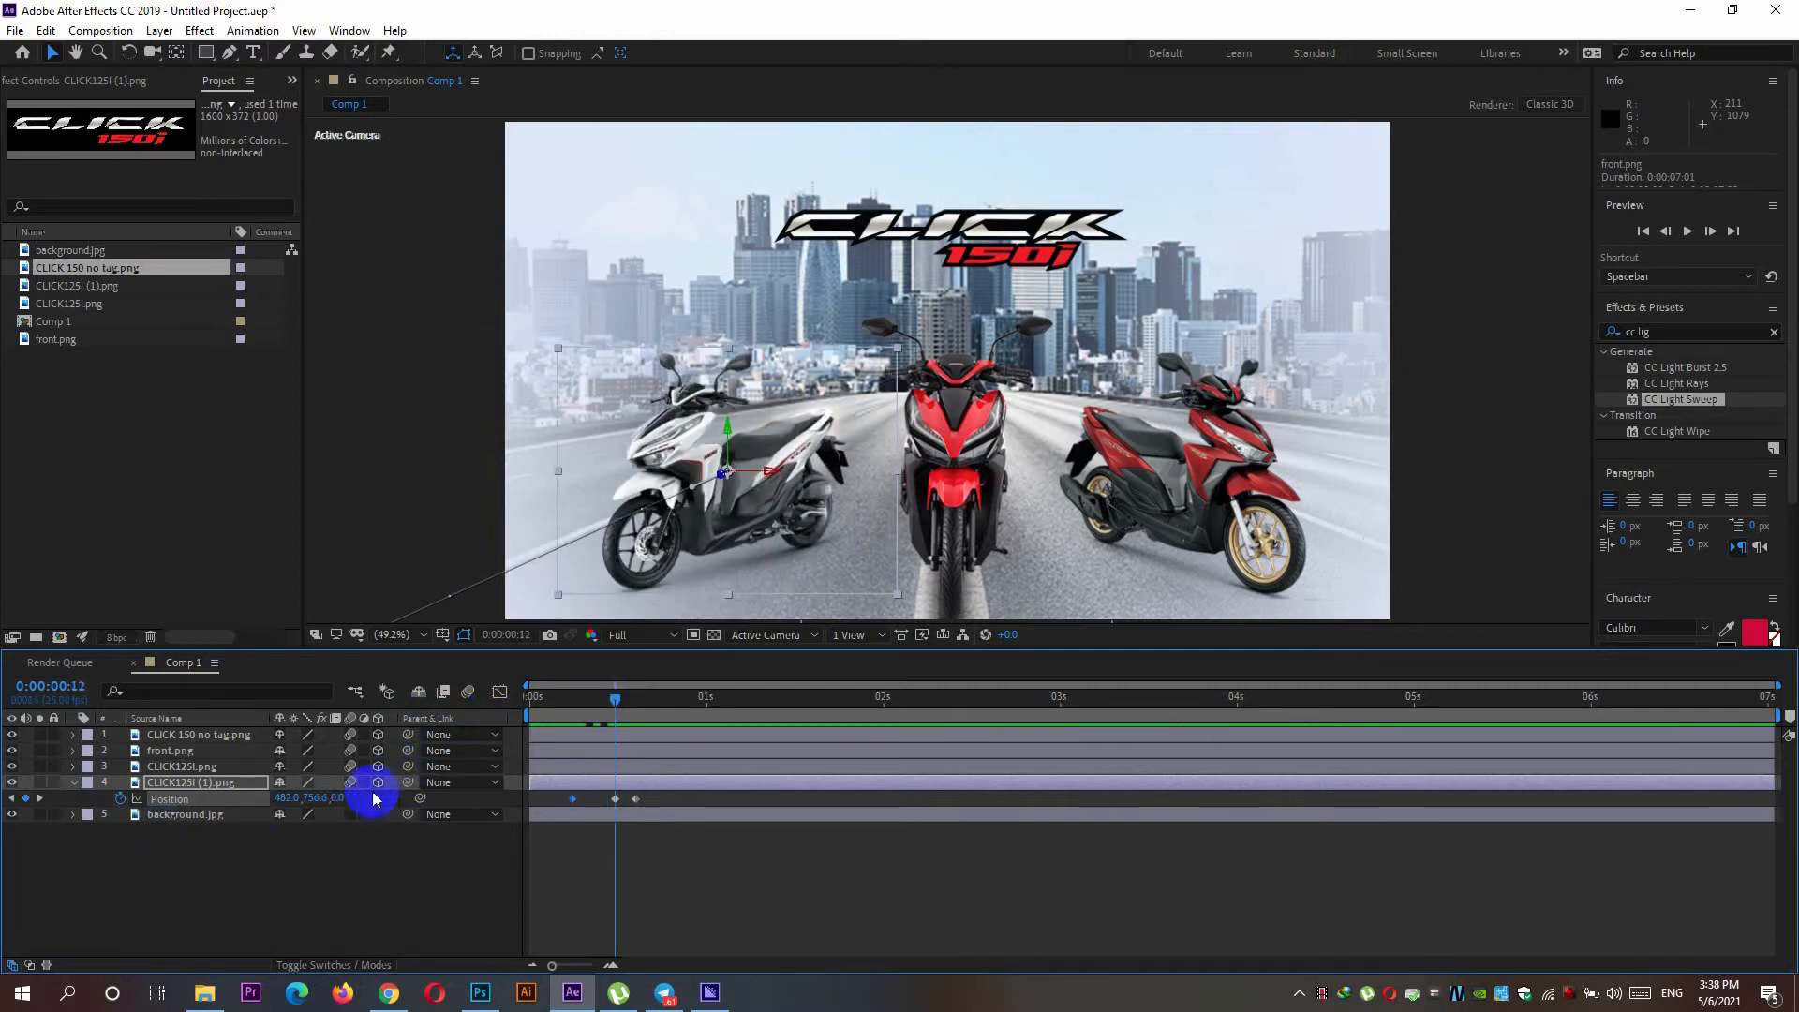
left_click_drag(339, 801, 462, 784)
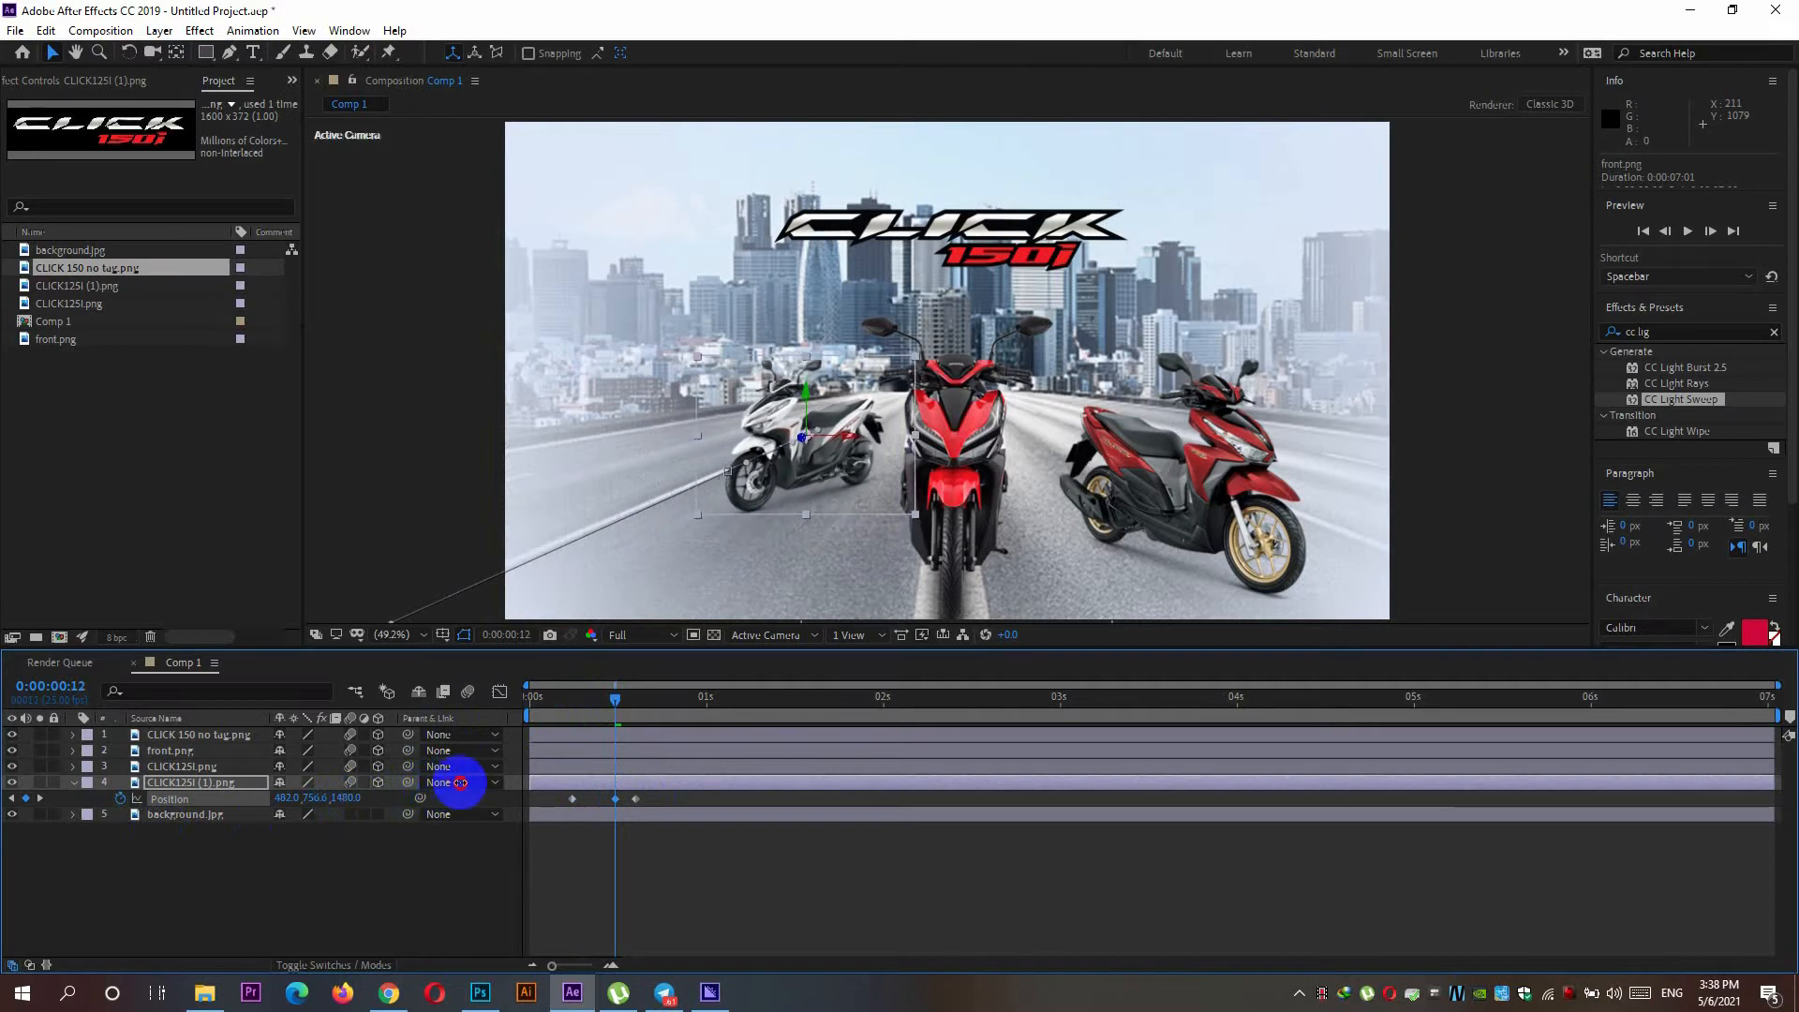
left_click_drag(613, 701, 526, 710)
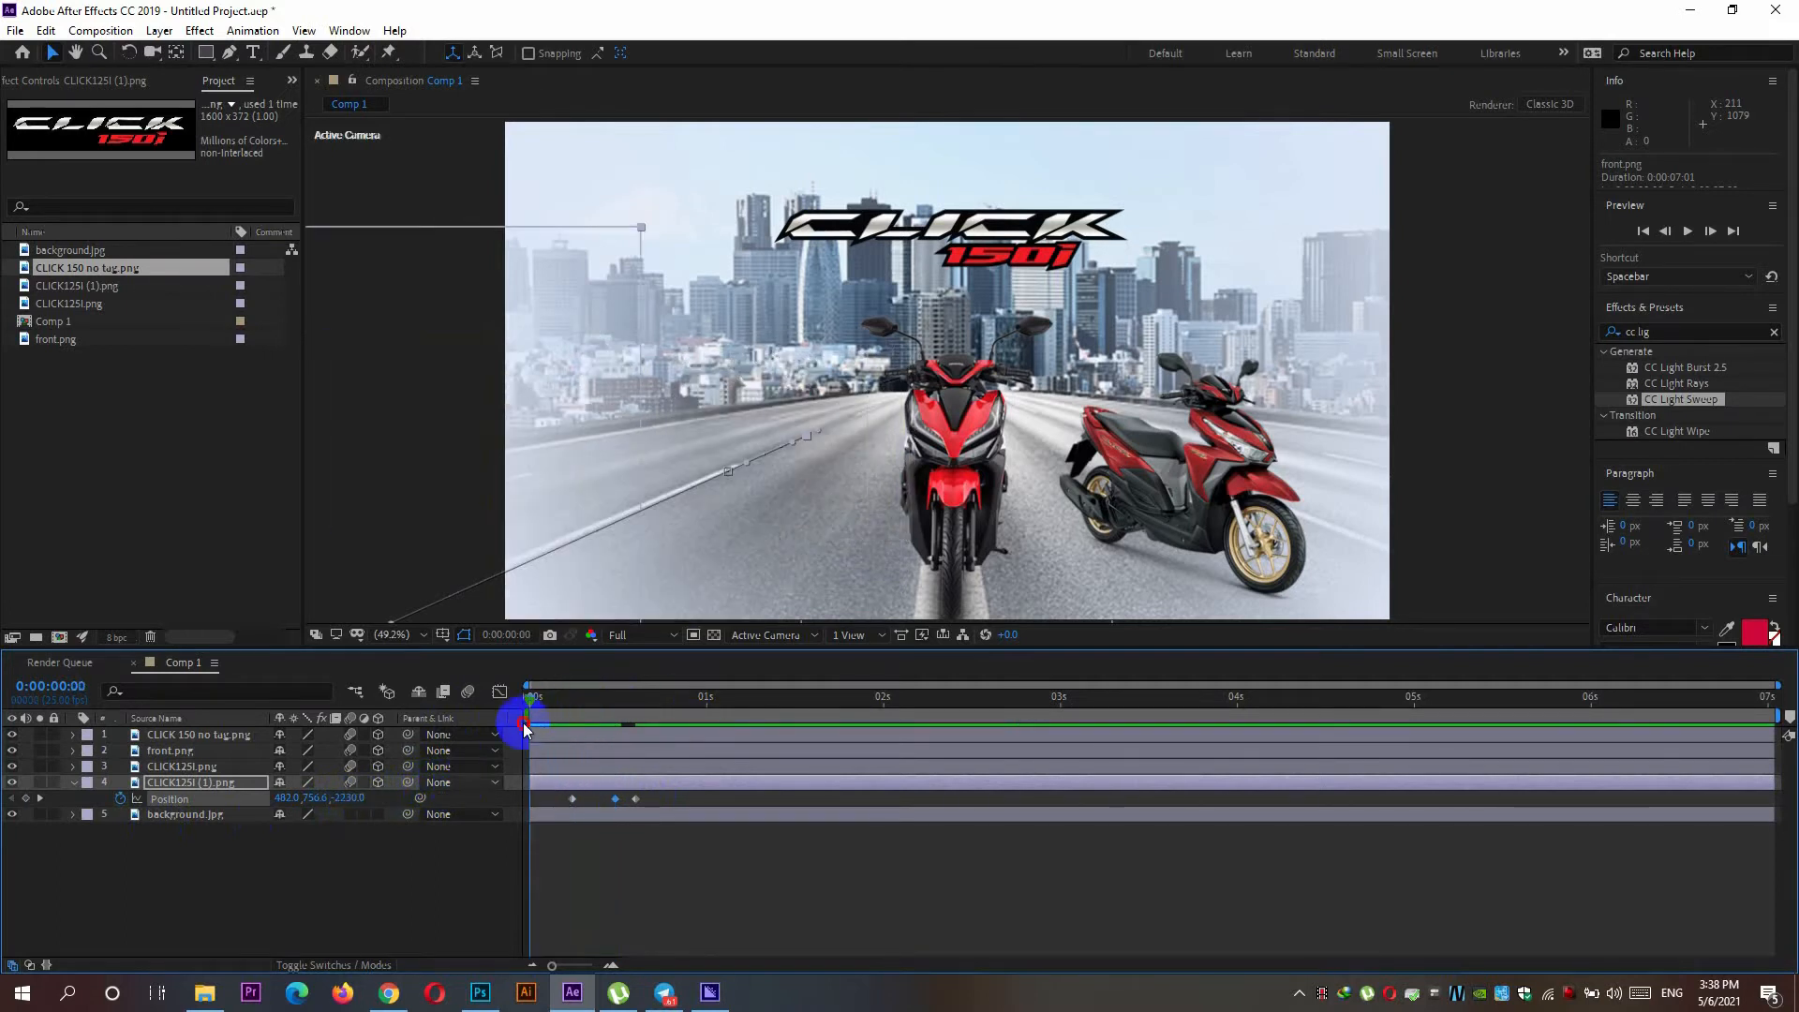
key("space")
key("space")
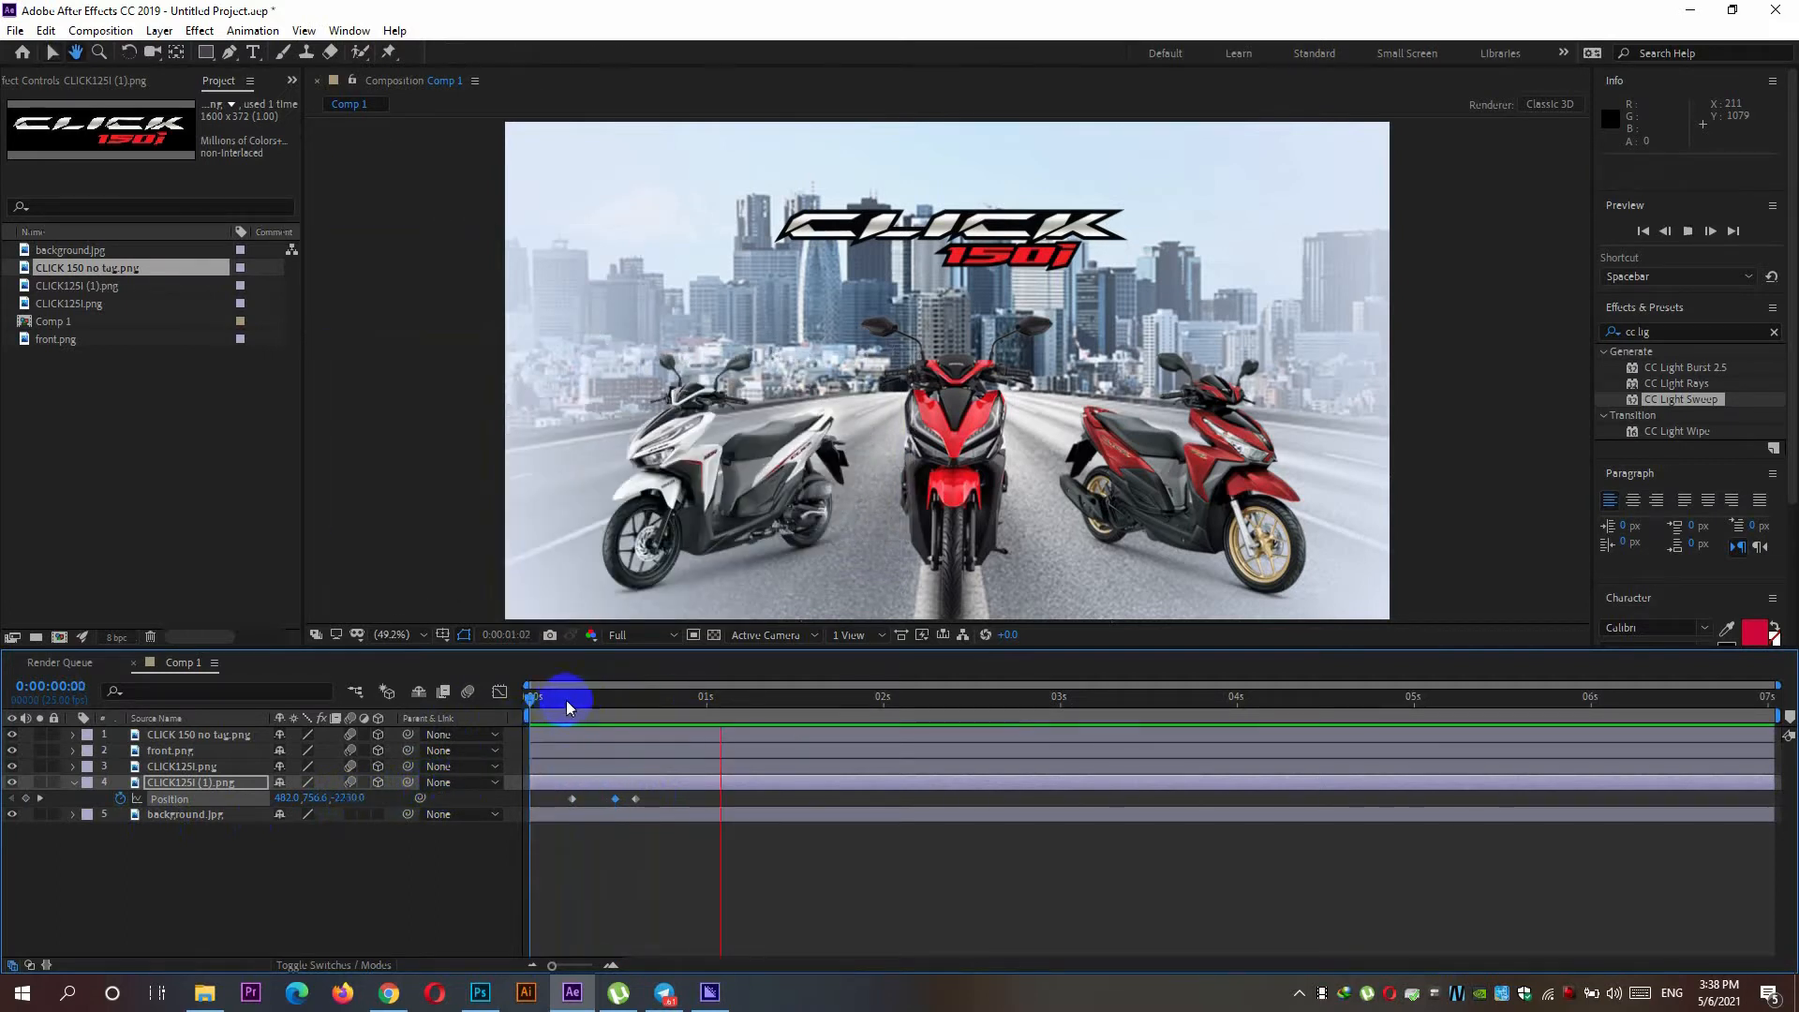
left_click_drag(727, 706, 638, 729)
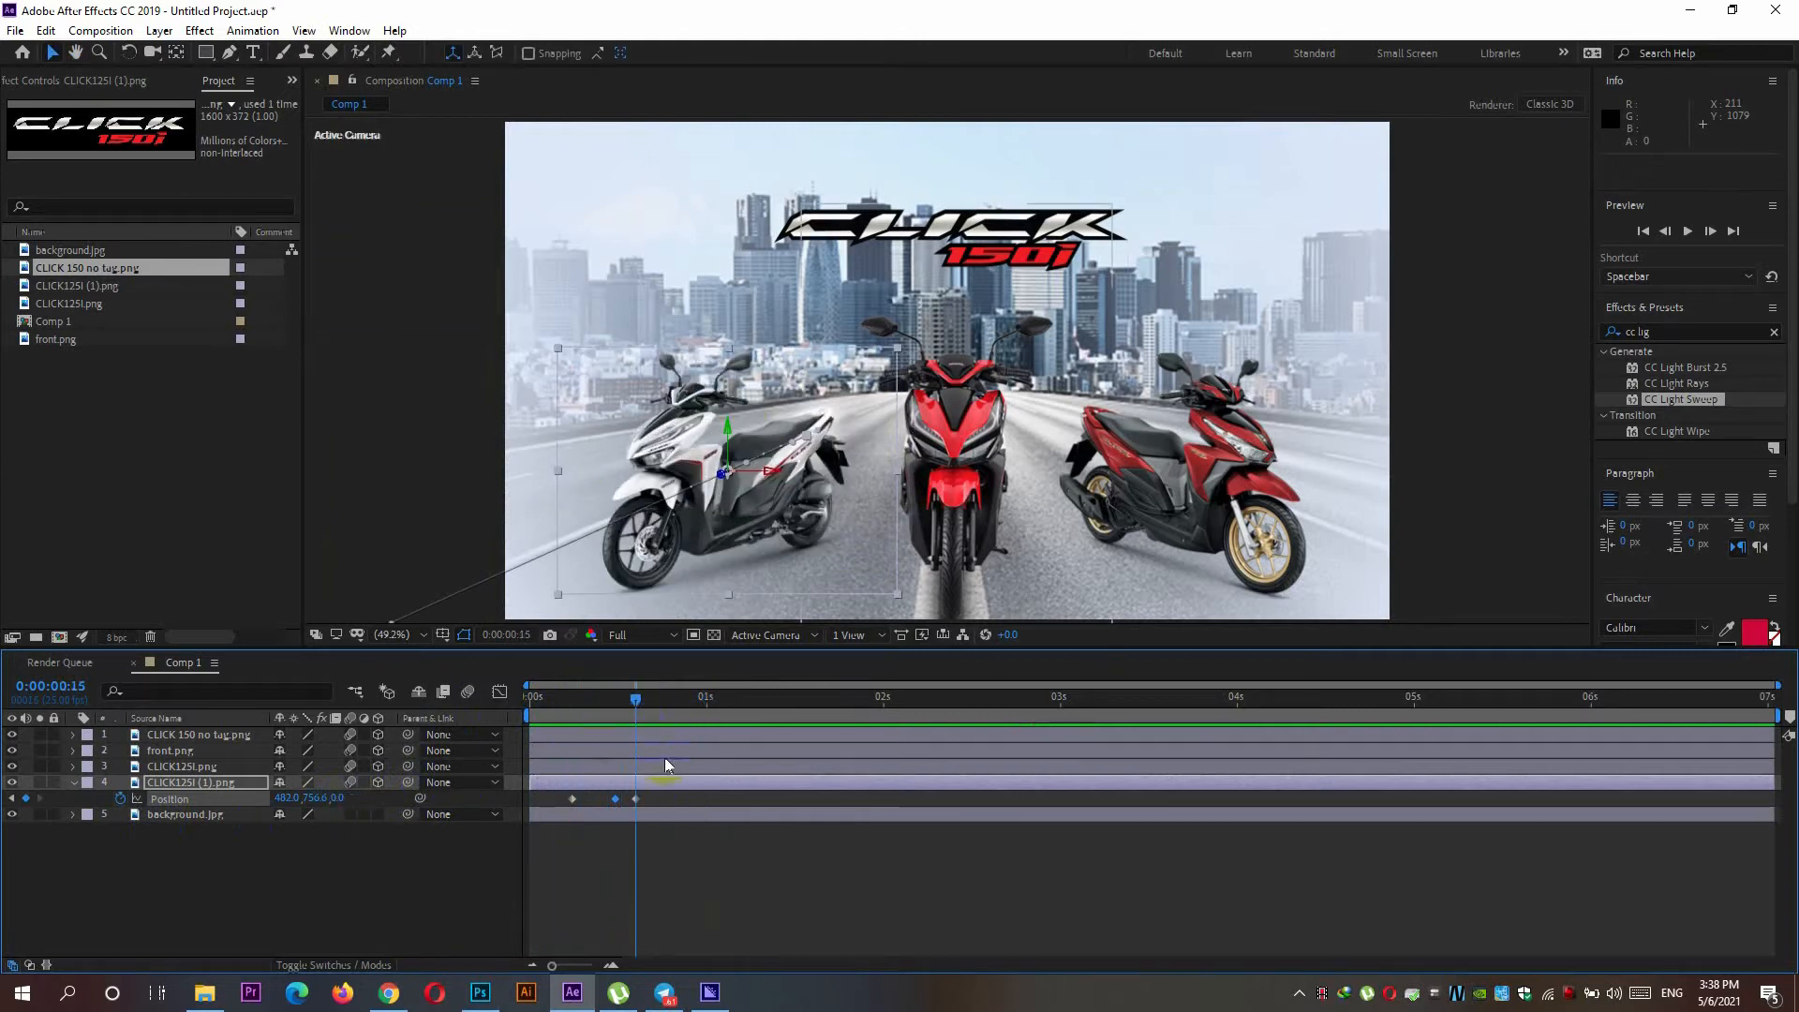
Step: Add a starting Position keyframe at 0:00:00:23 on the middle scooter layer front.png
left_click(967, 475)
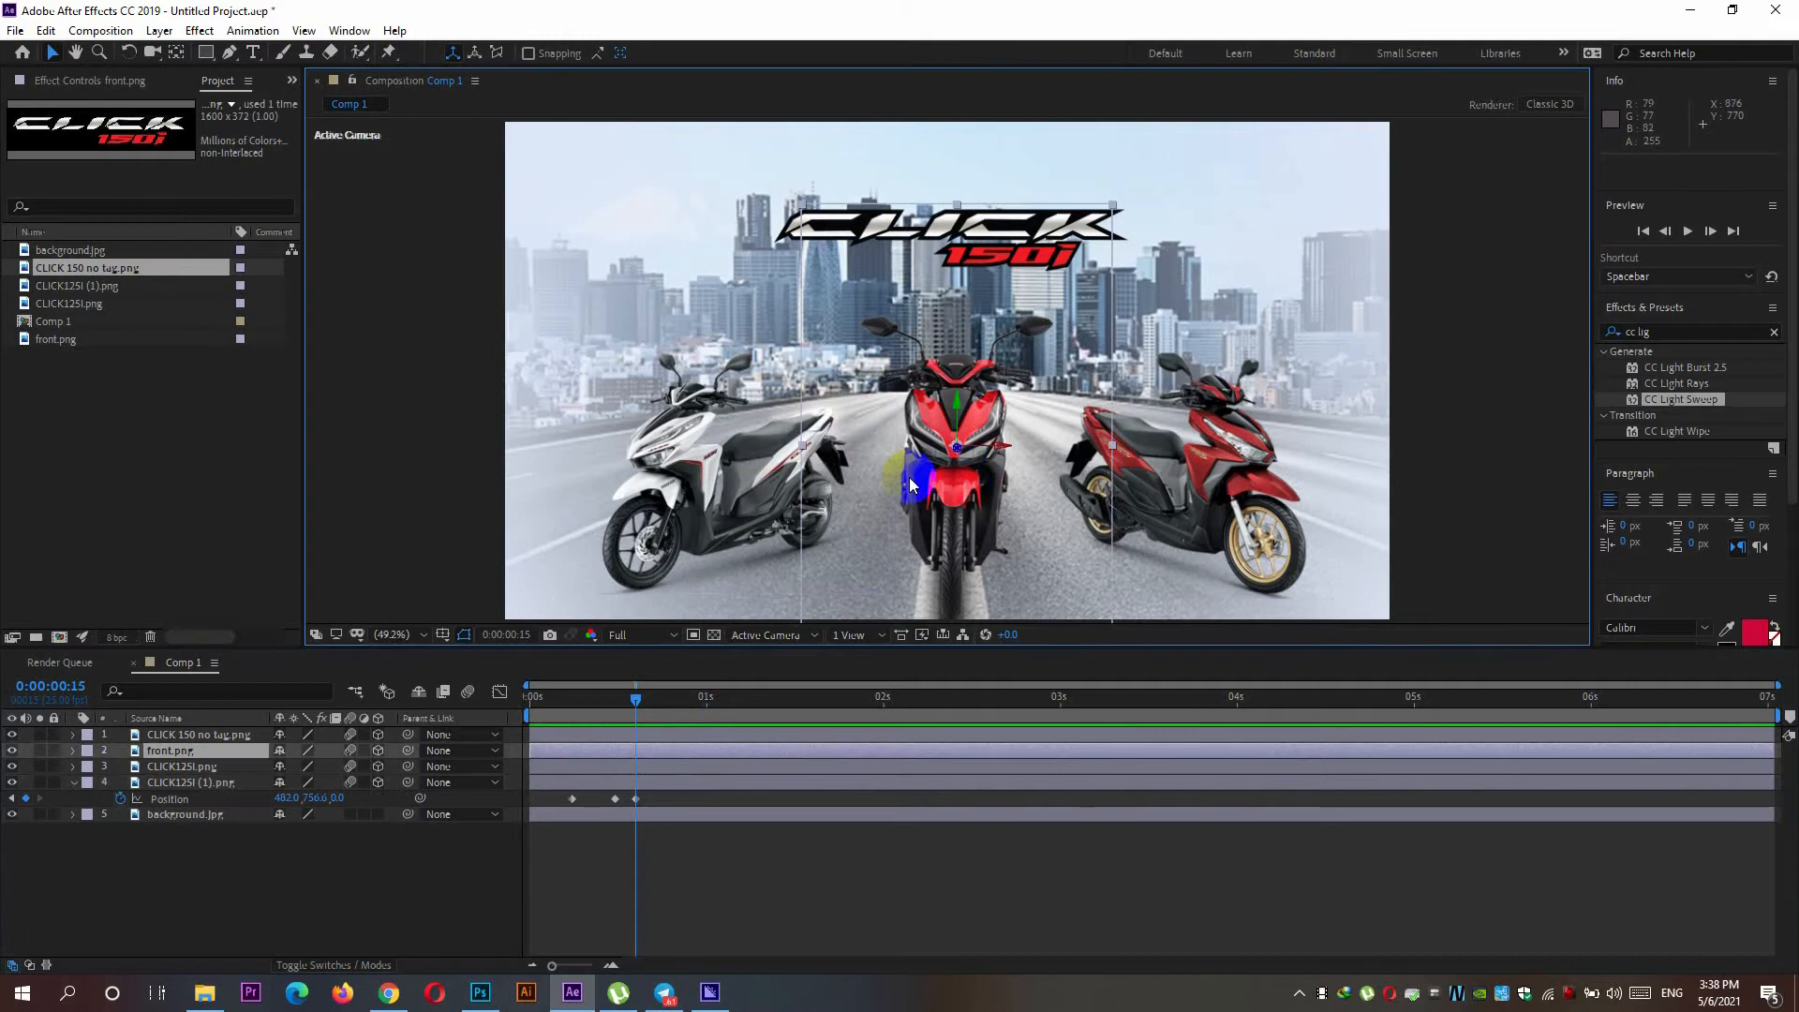
left_click(74, 751)
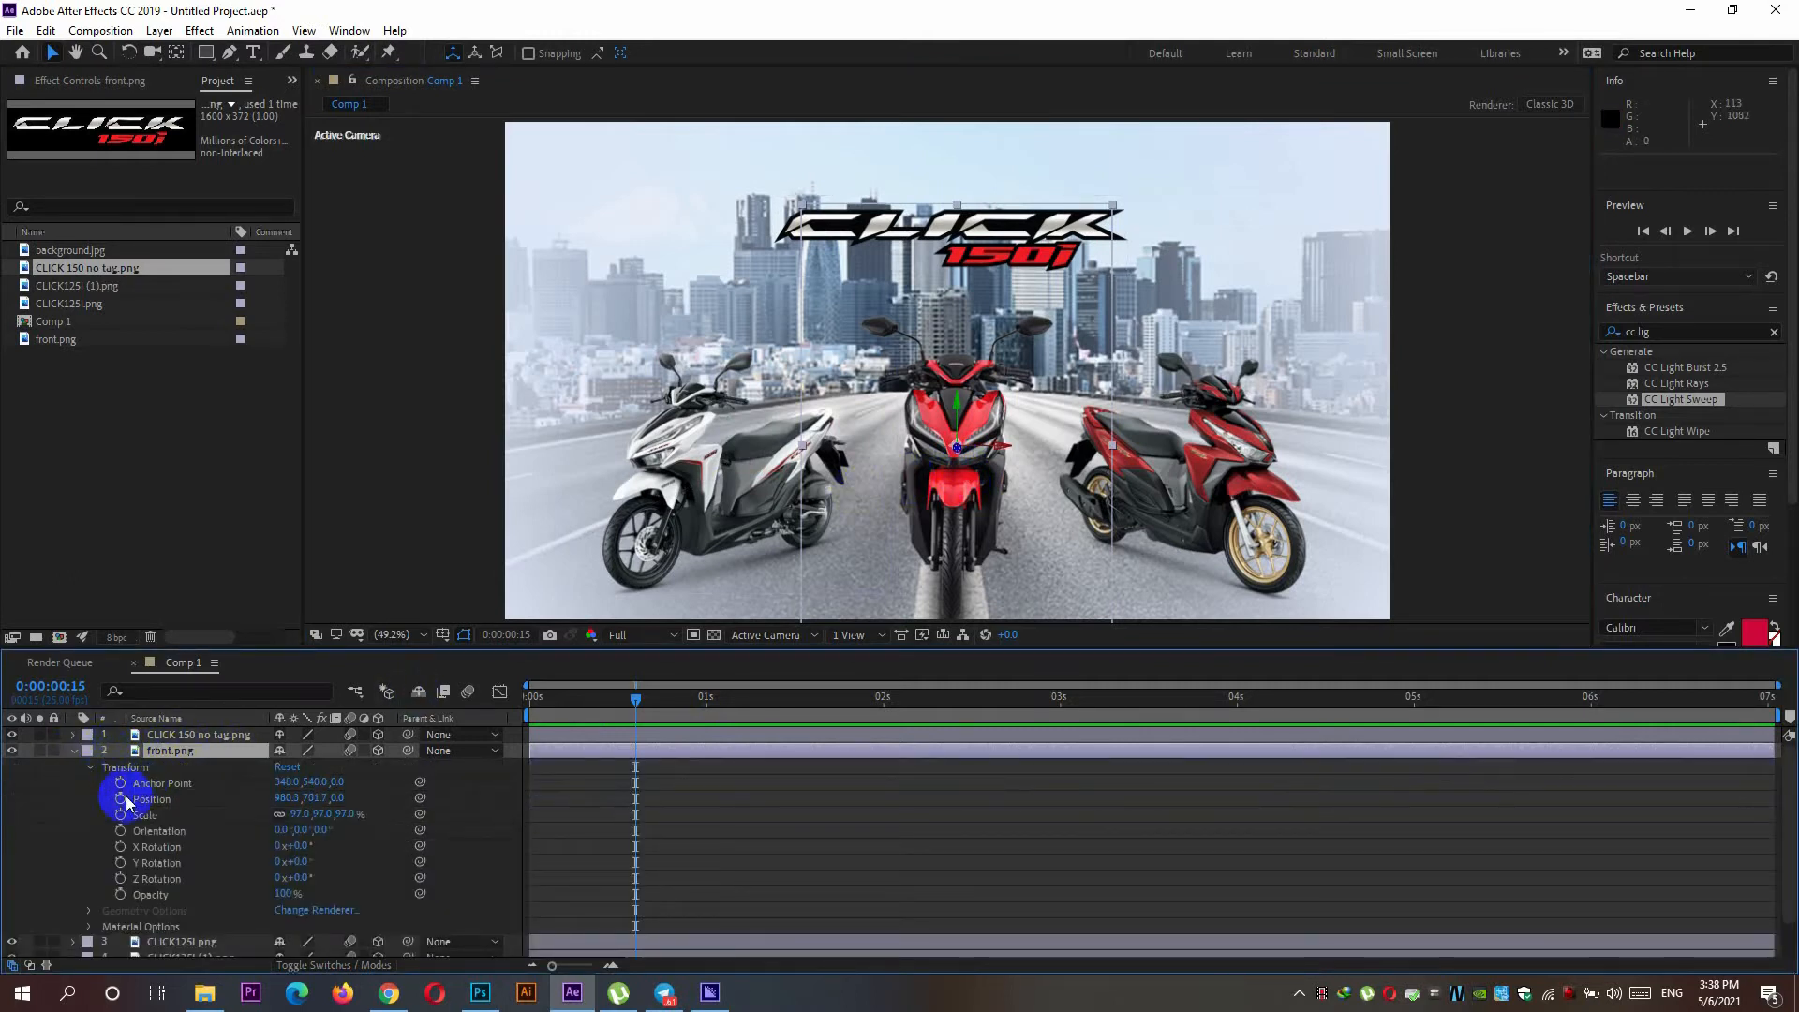
mouse_move(640, 703)
left_mouse_down()
mouse_move(542, 728)
mouse_move(642, 728)
left_mouse_up()
key("p")
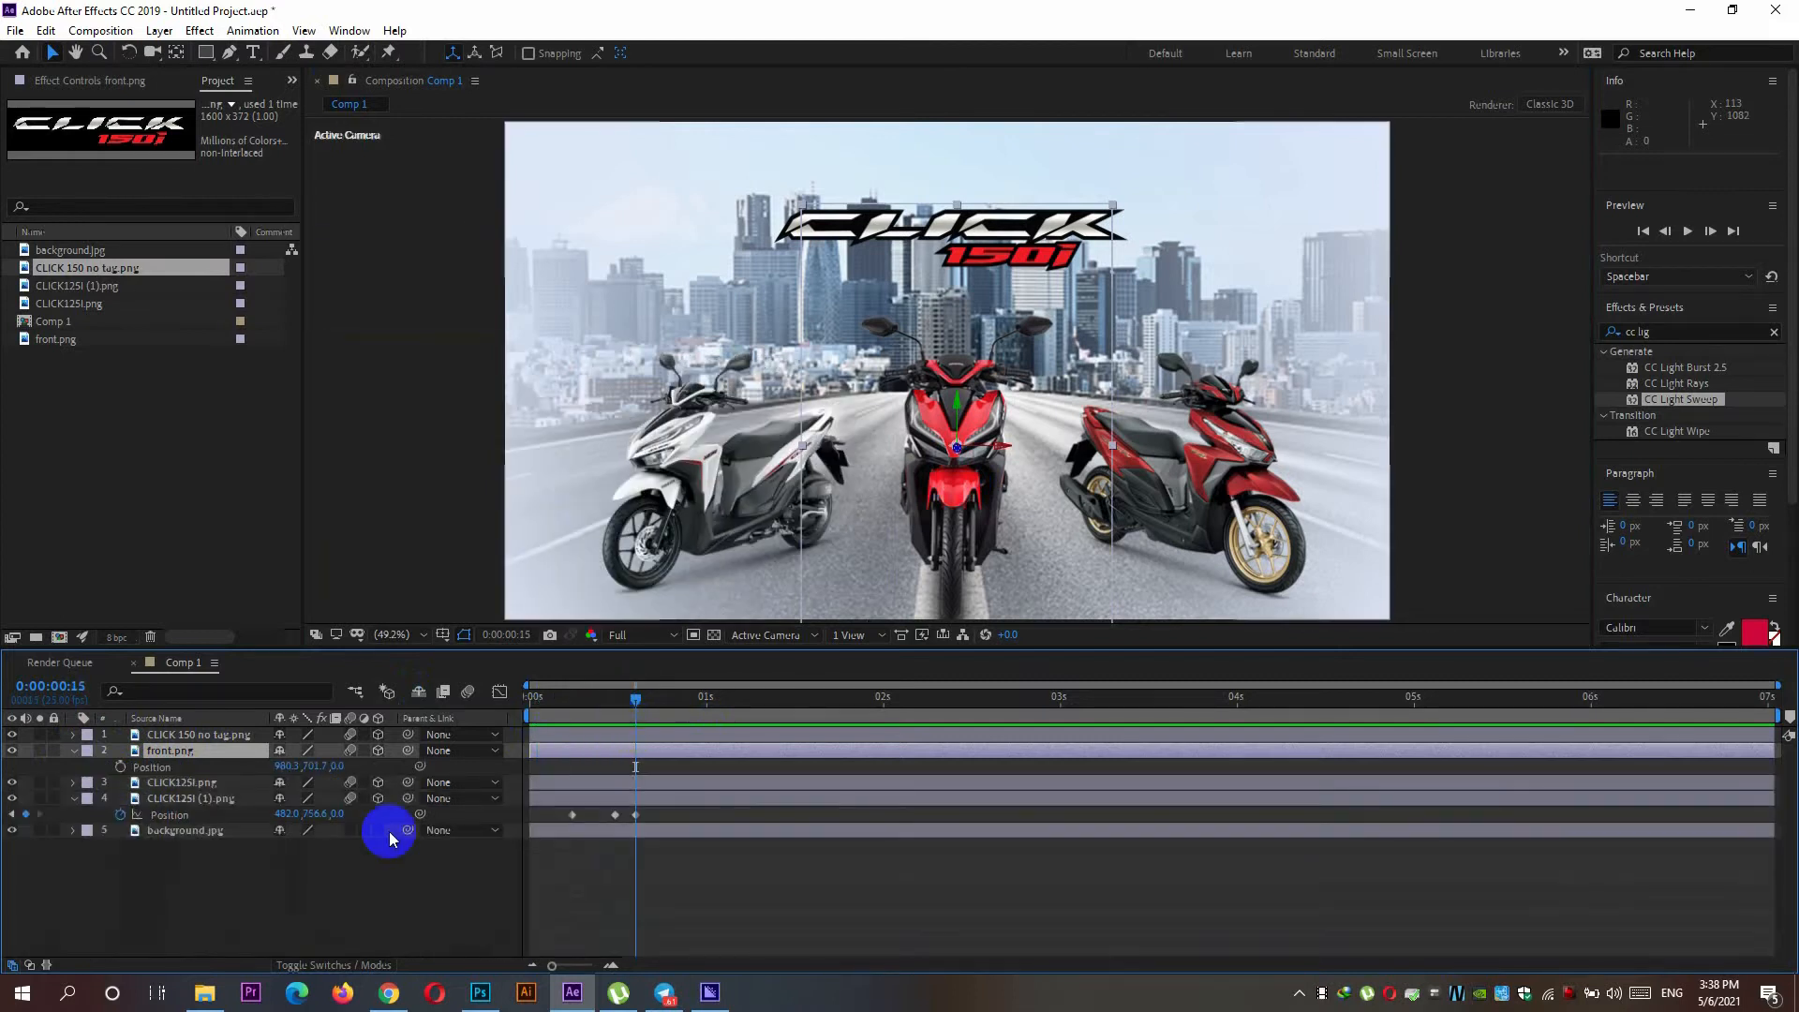
left_click_drag(666, 702, 693, 703)
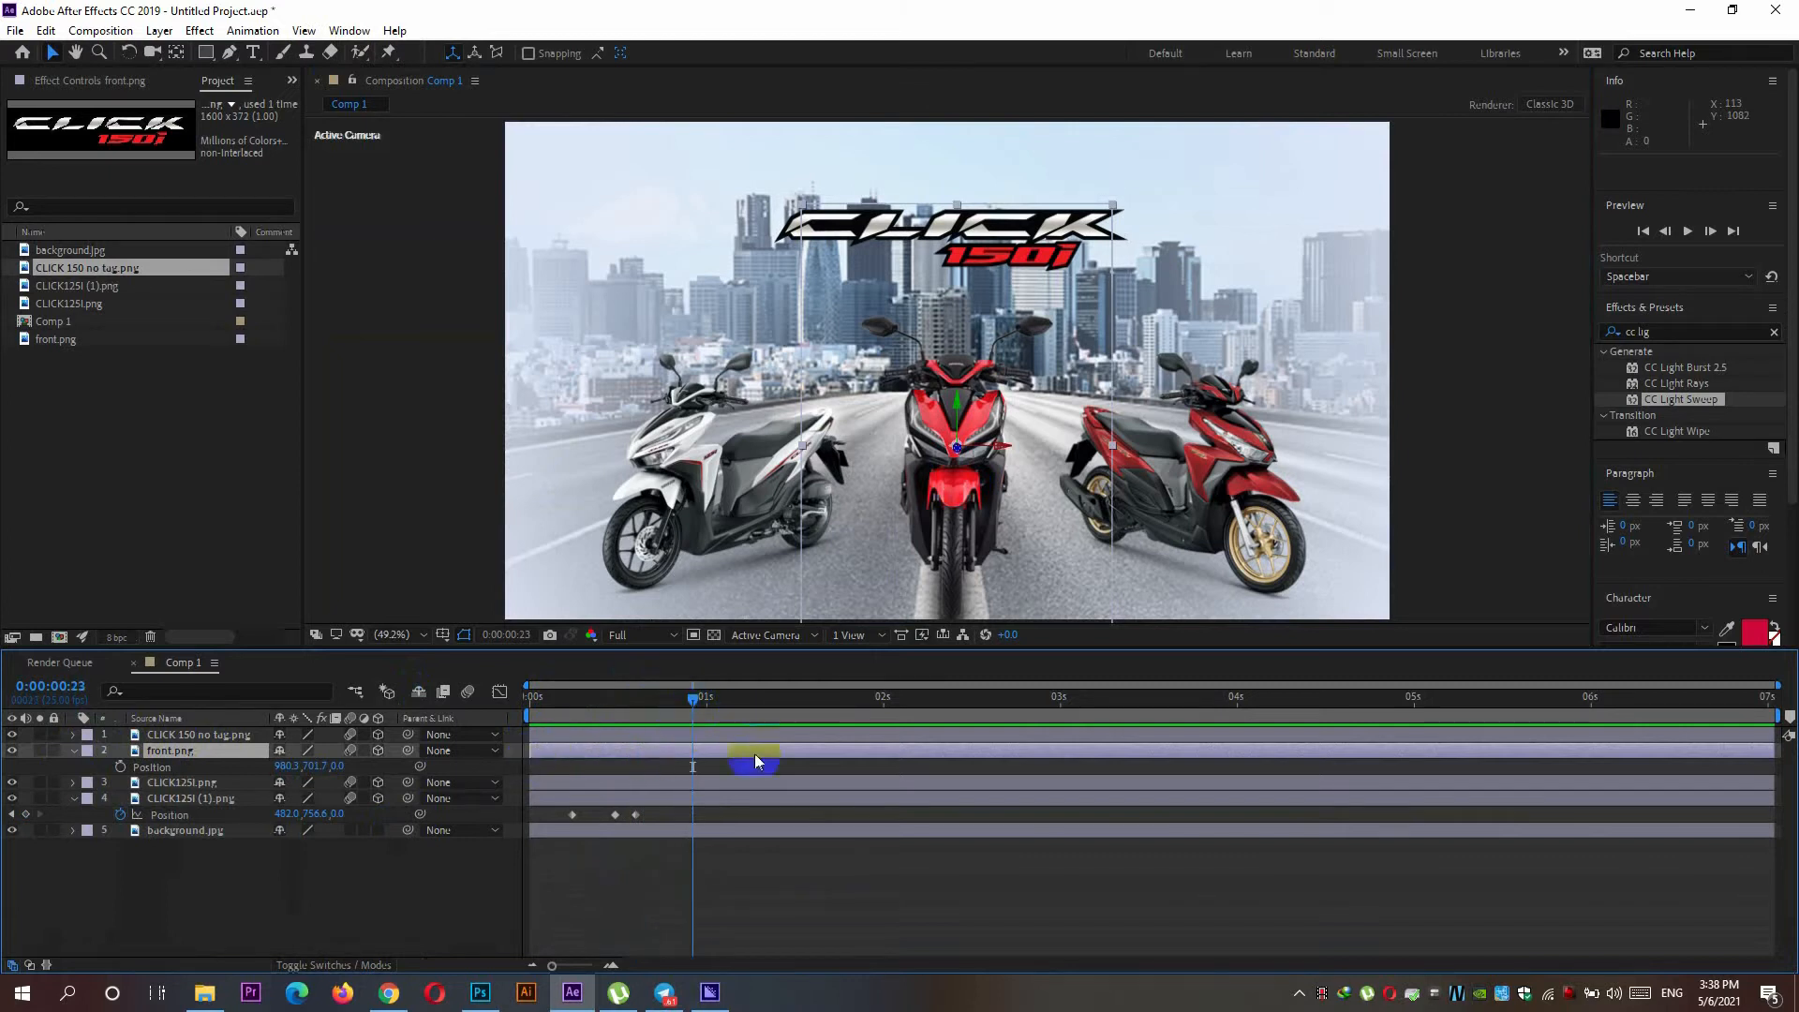
left_click(120, 767)
Step: Add two more Position keyframes to the middle scooter at 0:00:01:04 and 0:00:01:07 without changing its position
left_click(1710, 232)
left_click(1710, 231)
left_click(1710, 231)
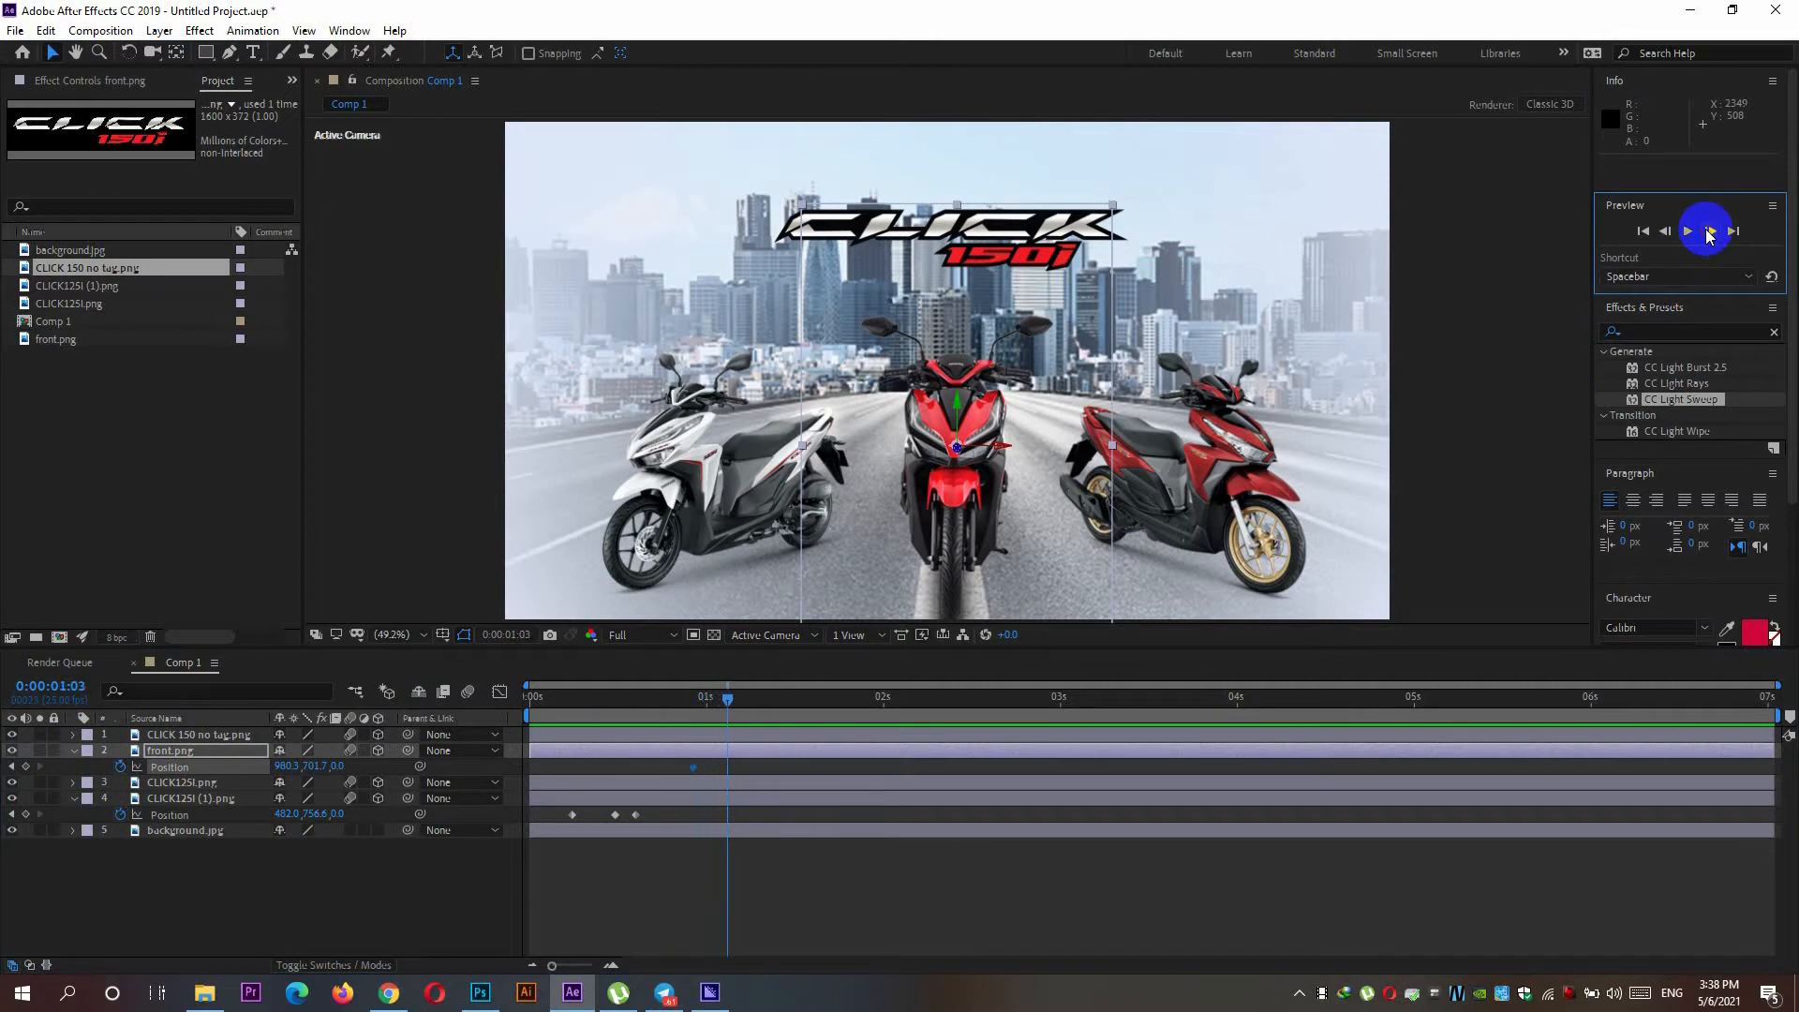
left_click(26, 766)
left_click(1710, 232)
left_click(1710, 231)
left_click(1710, 231)
left_click(26, 767)
Step: Set the middle scooter's Z position to -3090 at 0:00:00:23 and 1520 at 0:00:01:04, and preview the animation from the start
left_click_drag(755, 699, 694, 698)
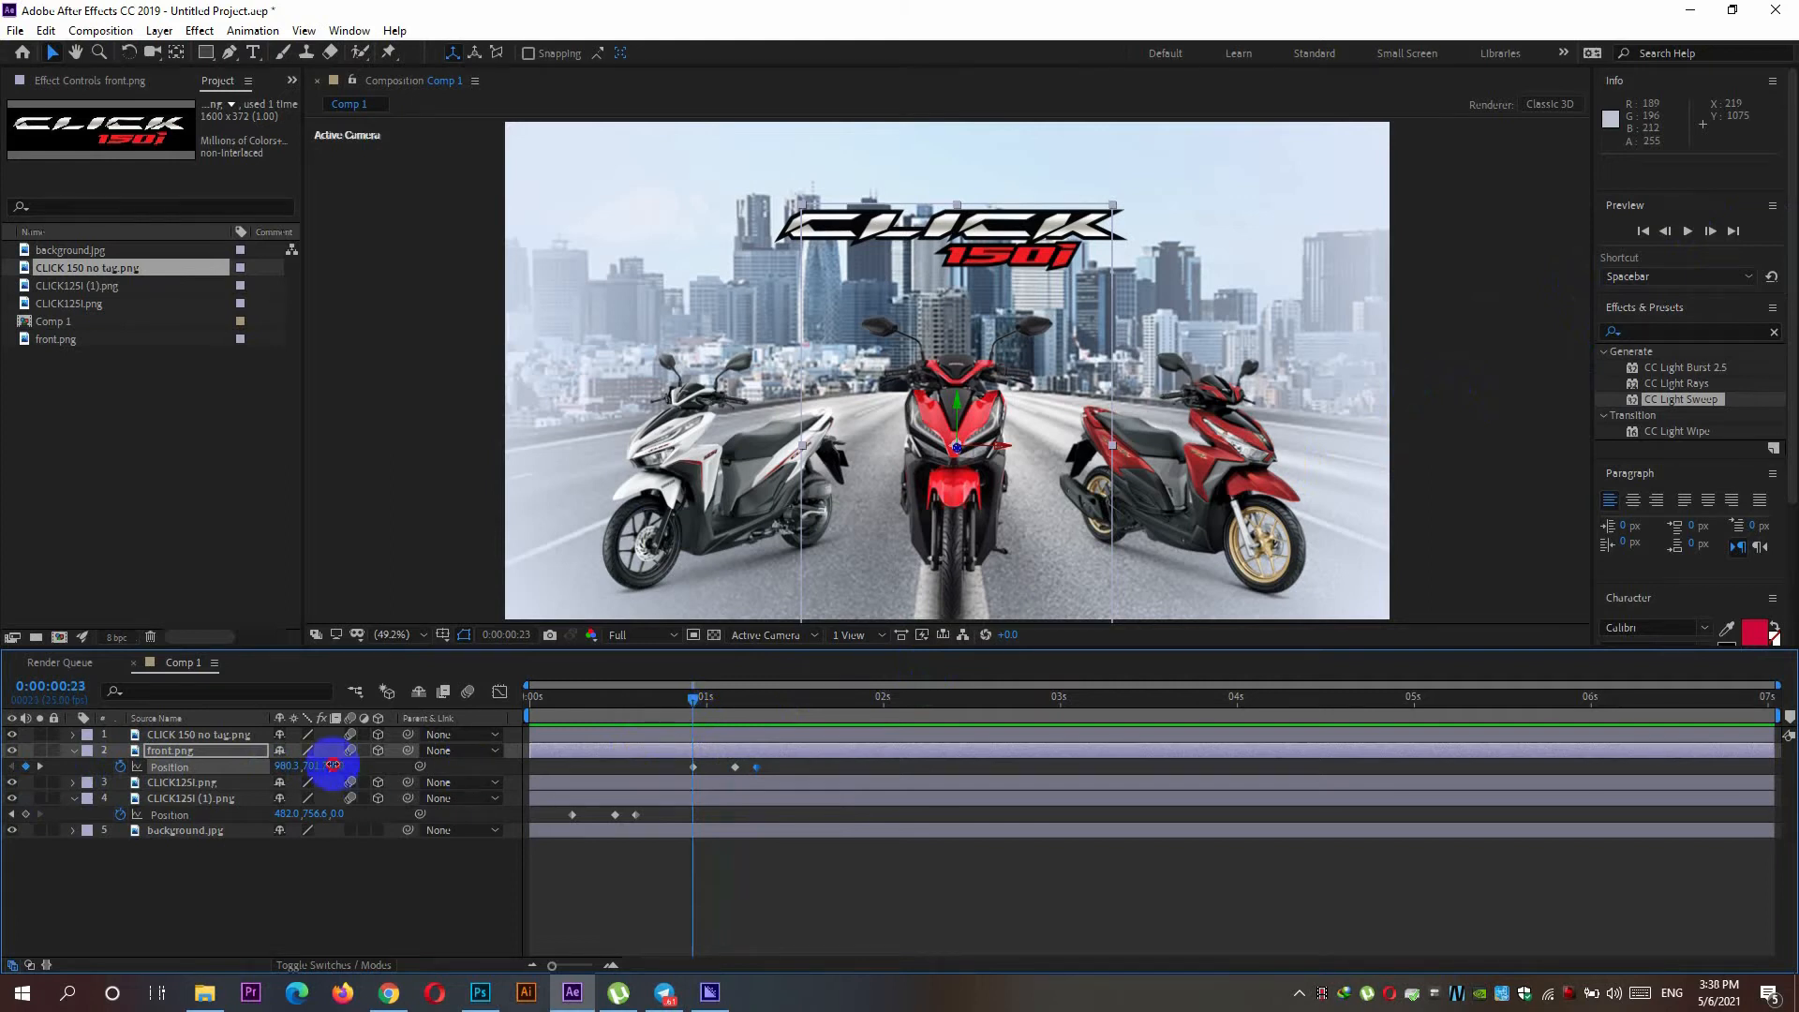
left_click_drag(333, 764, 58, 779)
left_click_drag(694, 708, 733, 712)
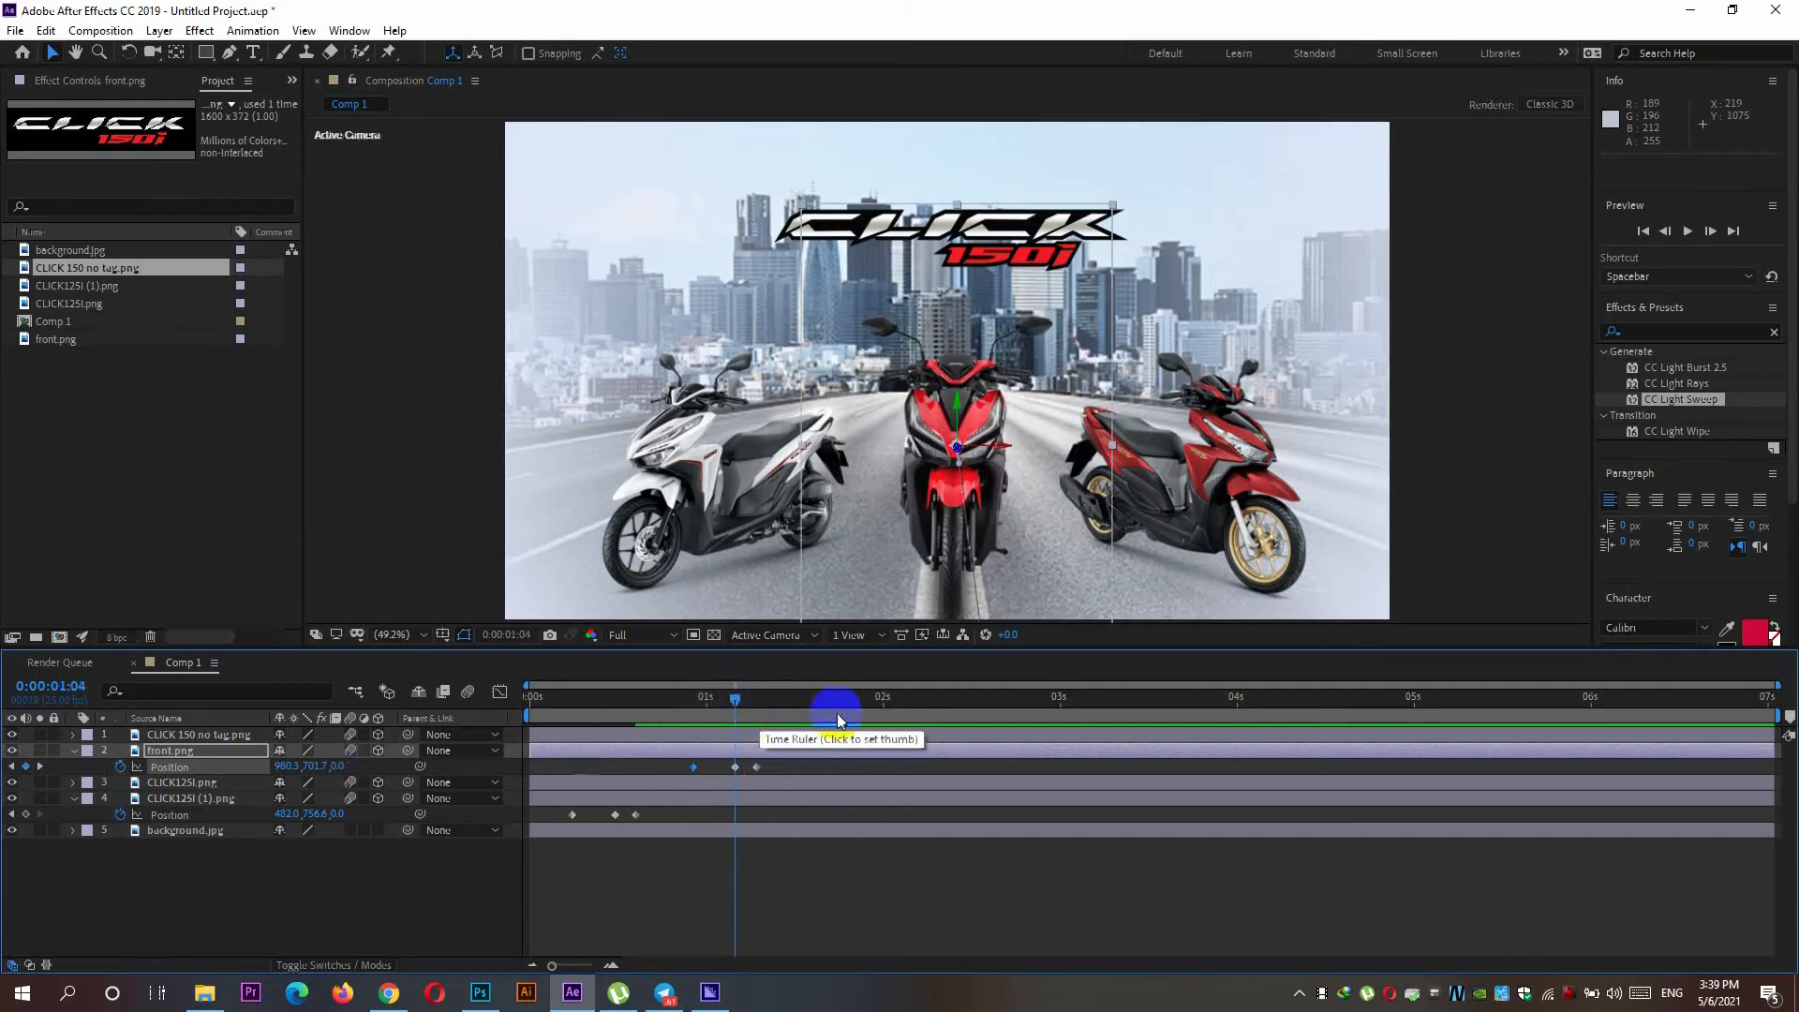
left_click_drag(334, 766, 474, 764)
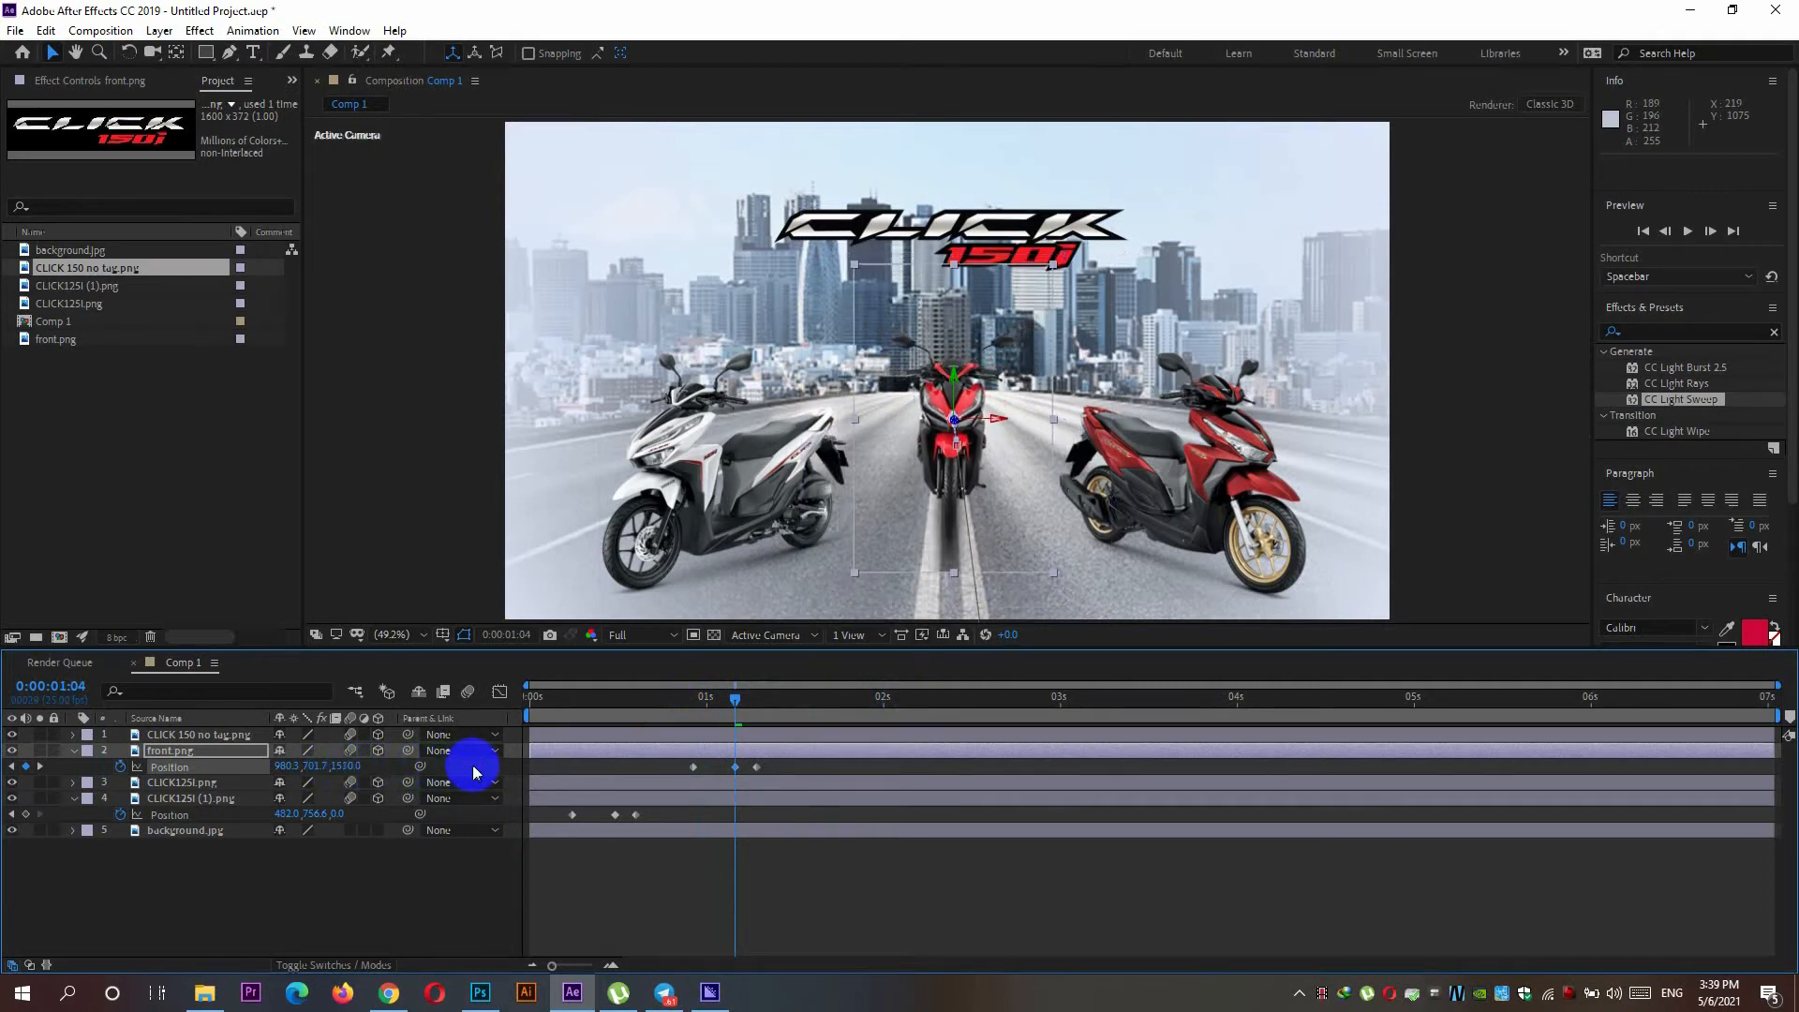
left_click_drag(735, 720, 509, 718)
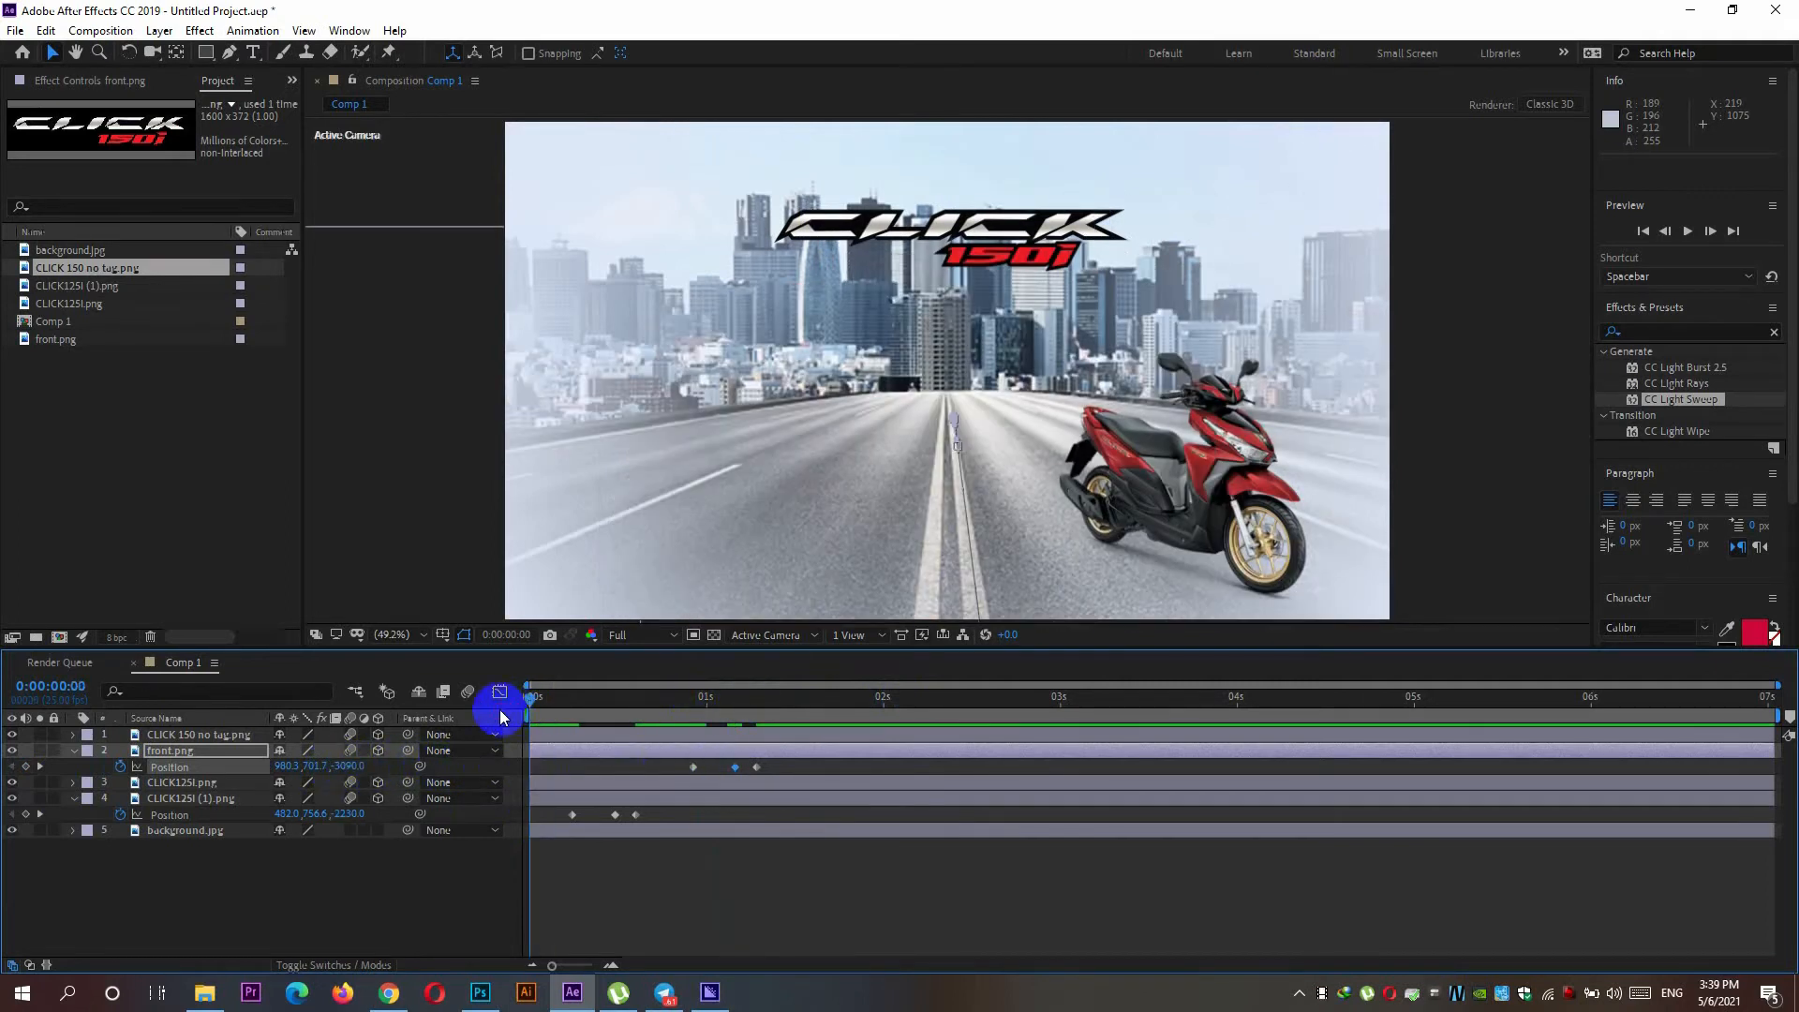
key("space")
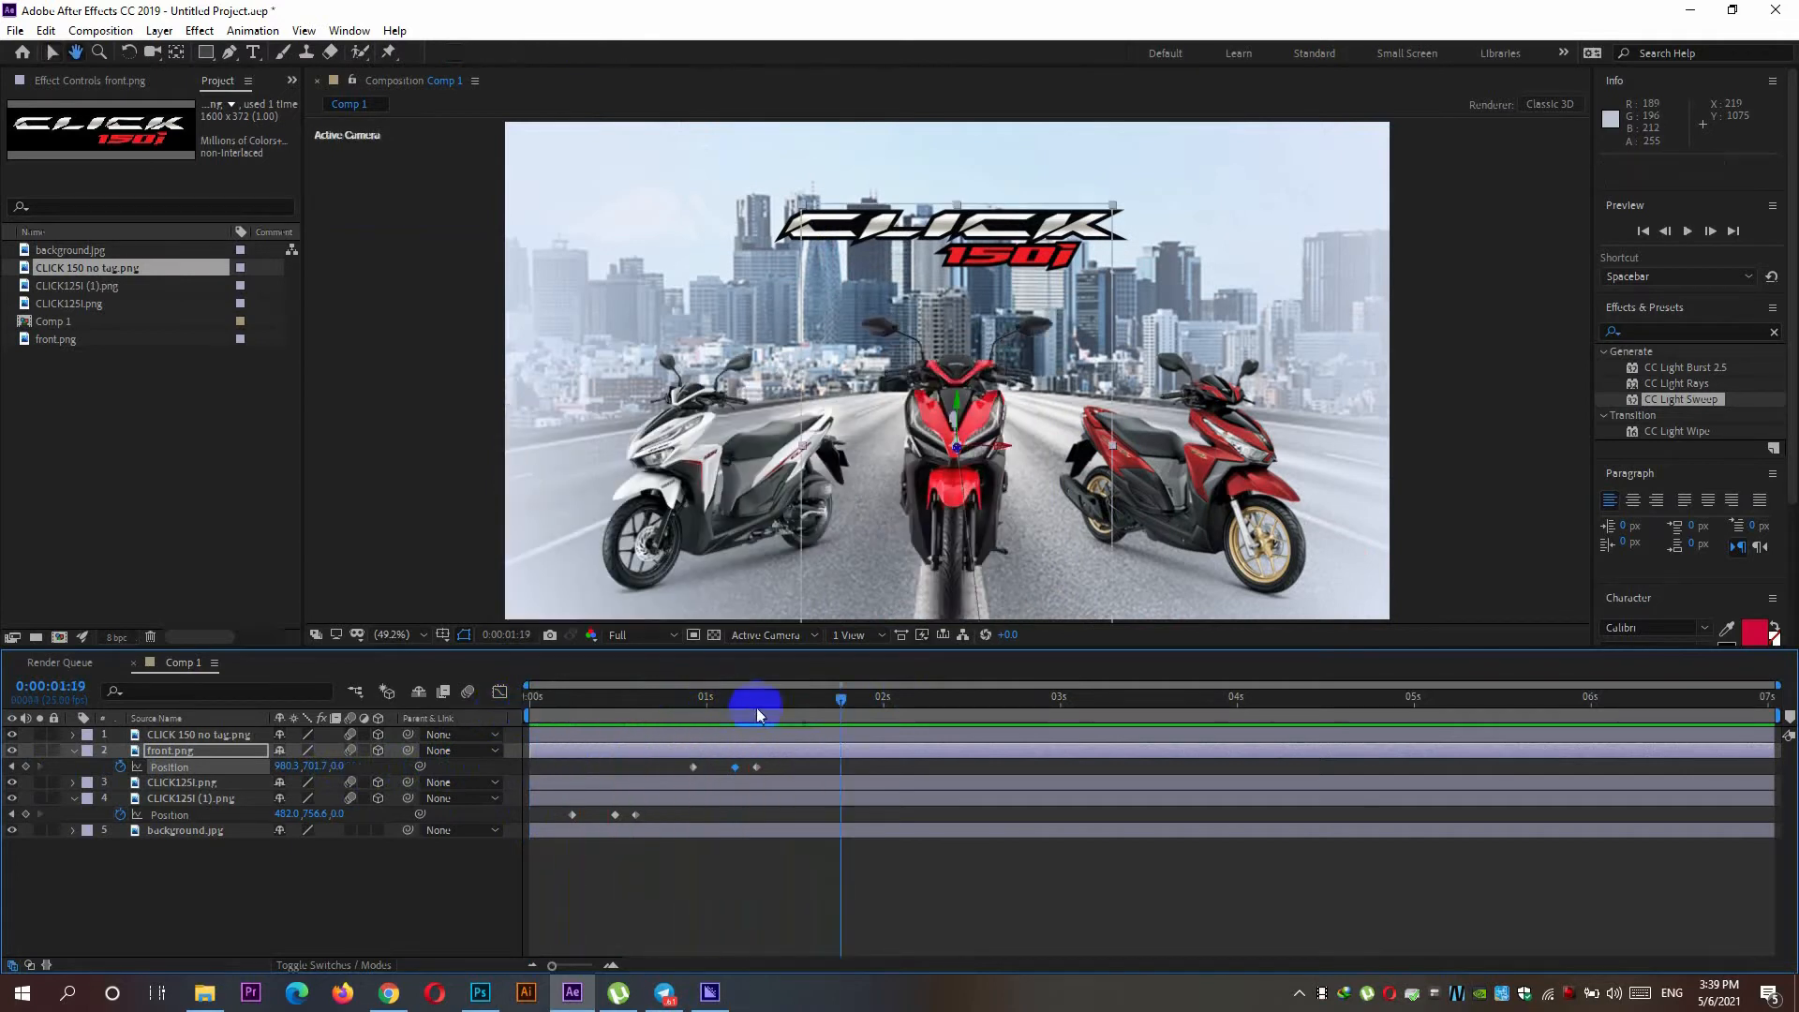
Step: Add a starting Position keyframe at 0:00:01:15 on the red scooter layer CLICK125I.png
left_click(822, 701)
left_click_drag(823, 702, 813, 704)
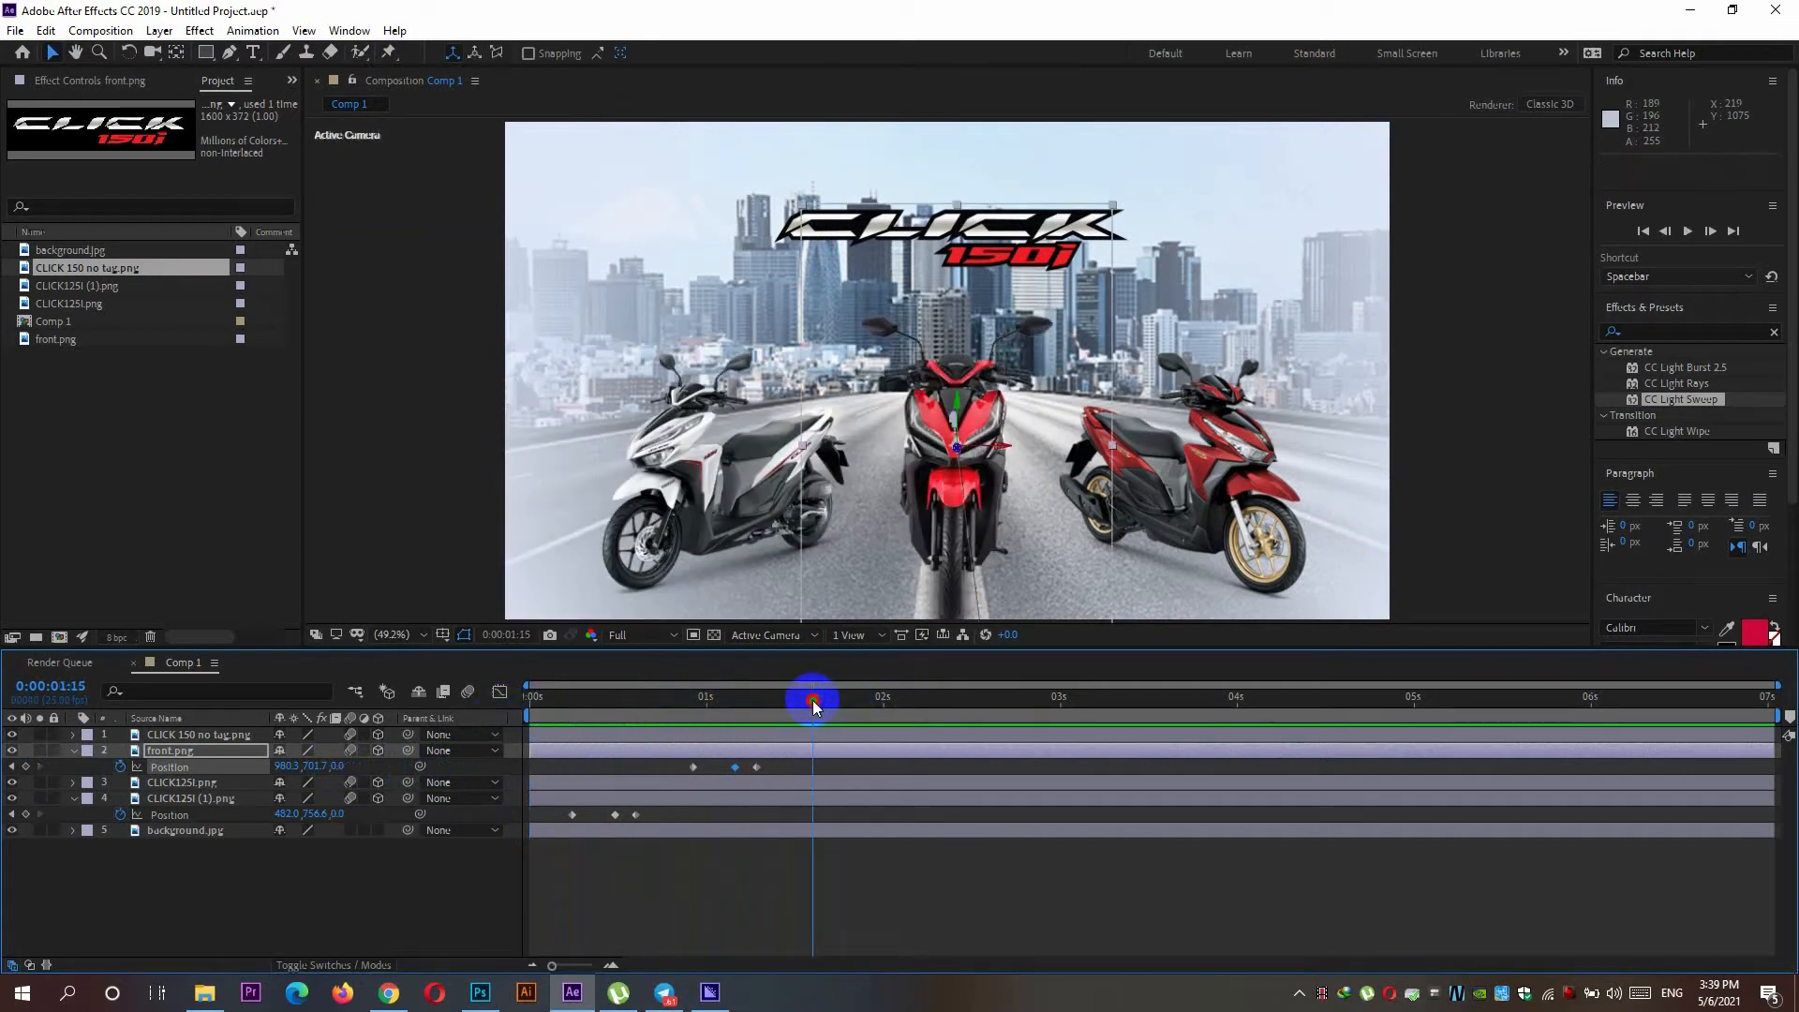
left_click(1201, 476)
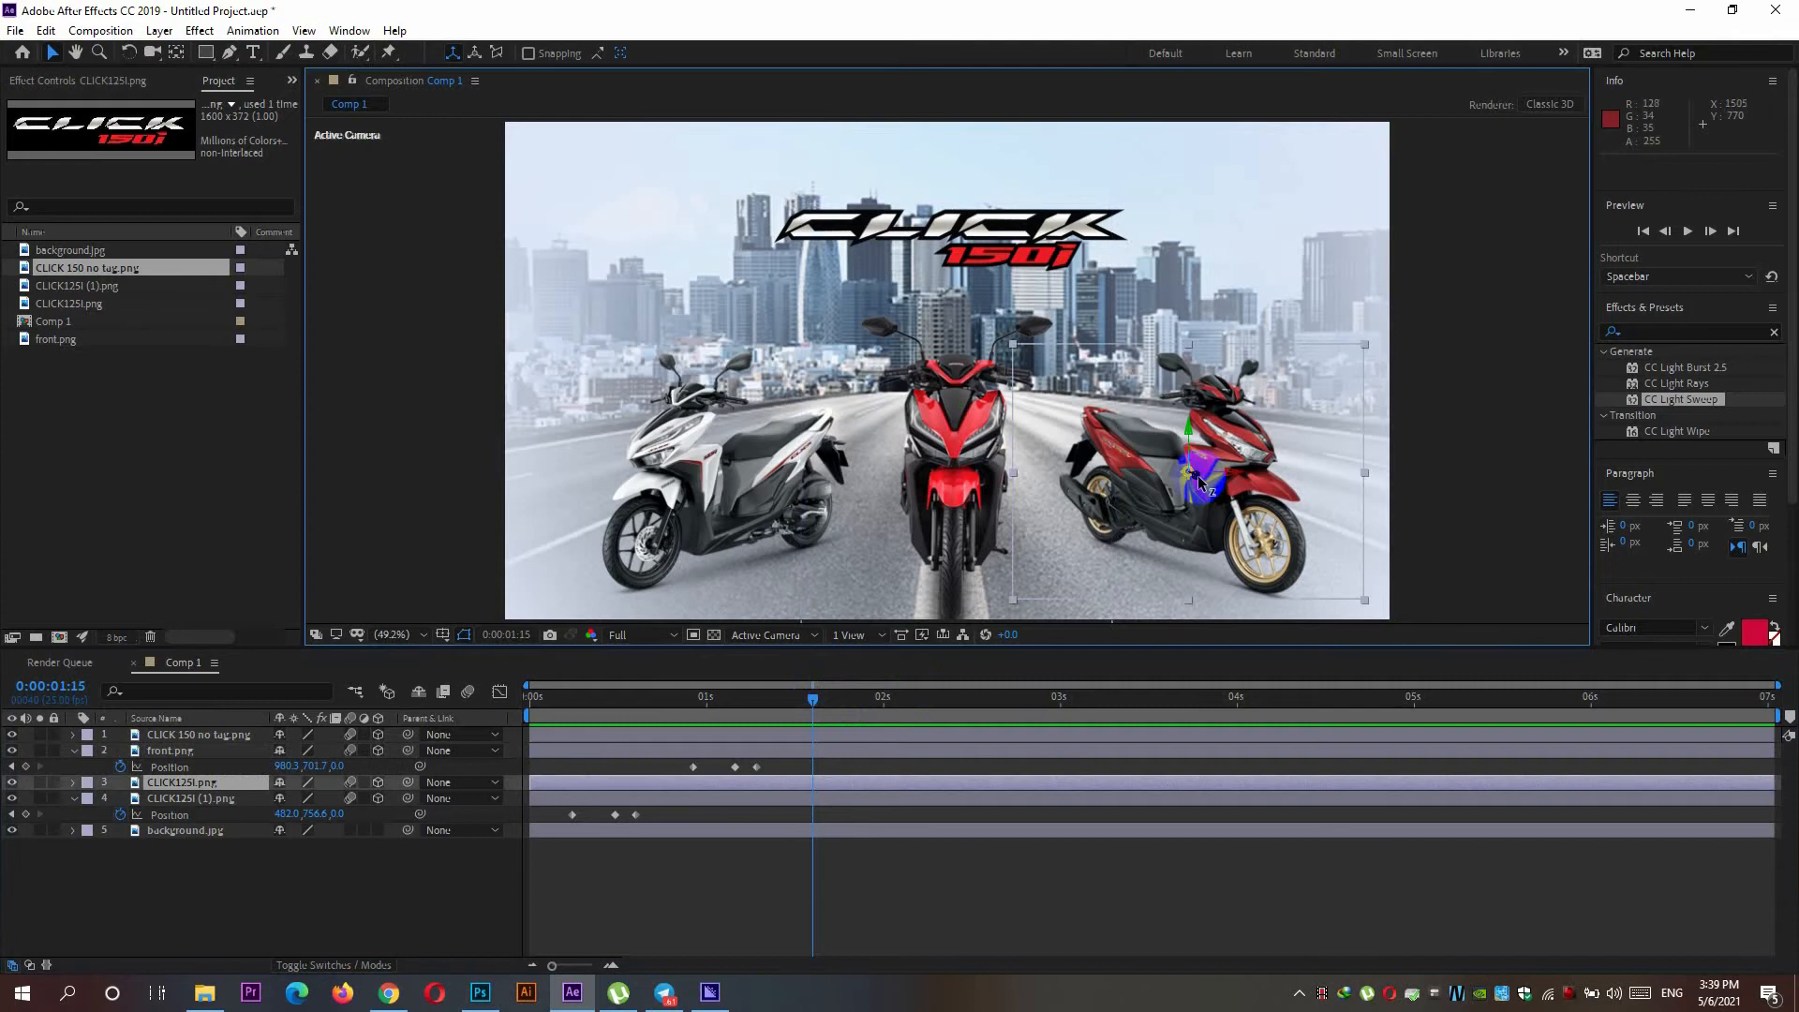
key("p")
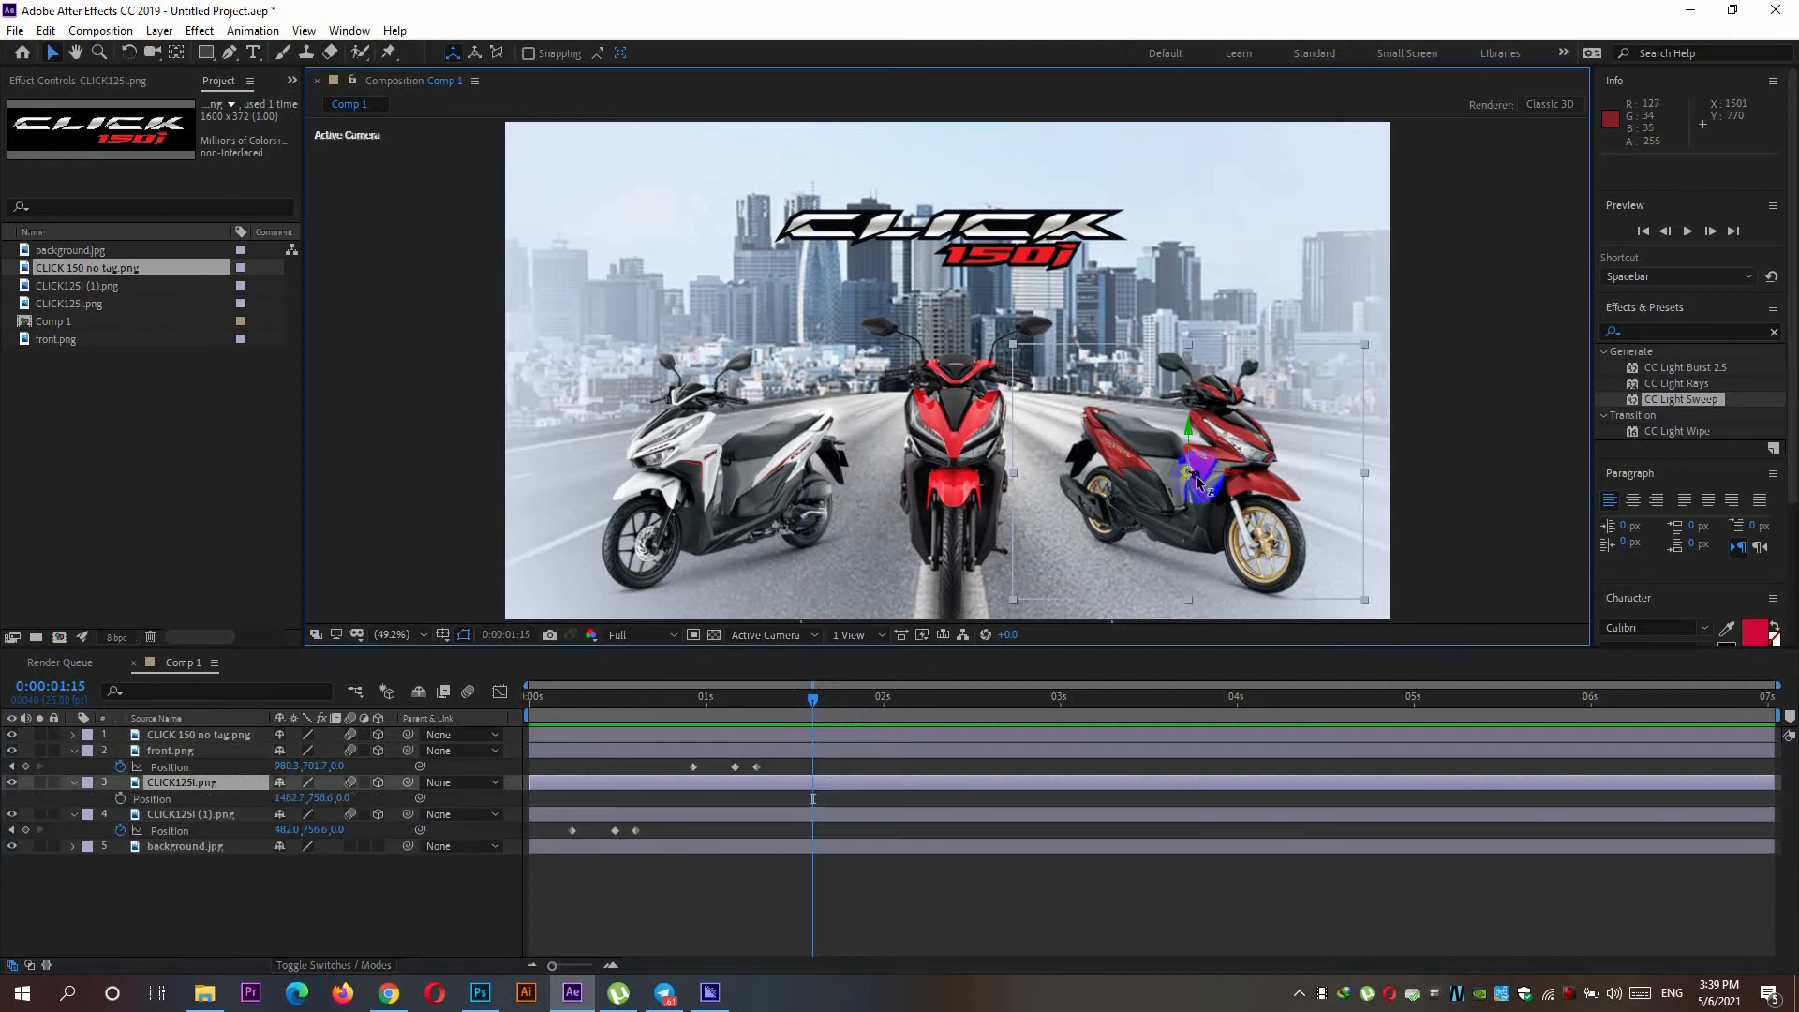
left_click(1128, 583)
left_click(120, 798)
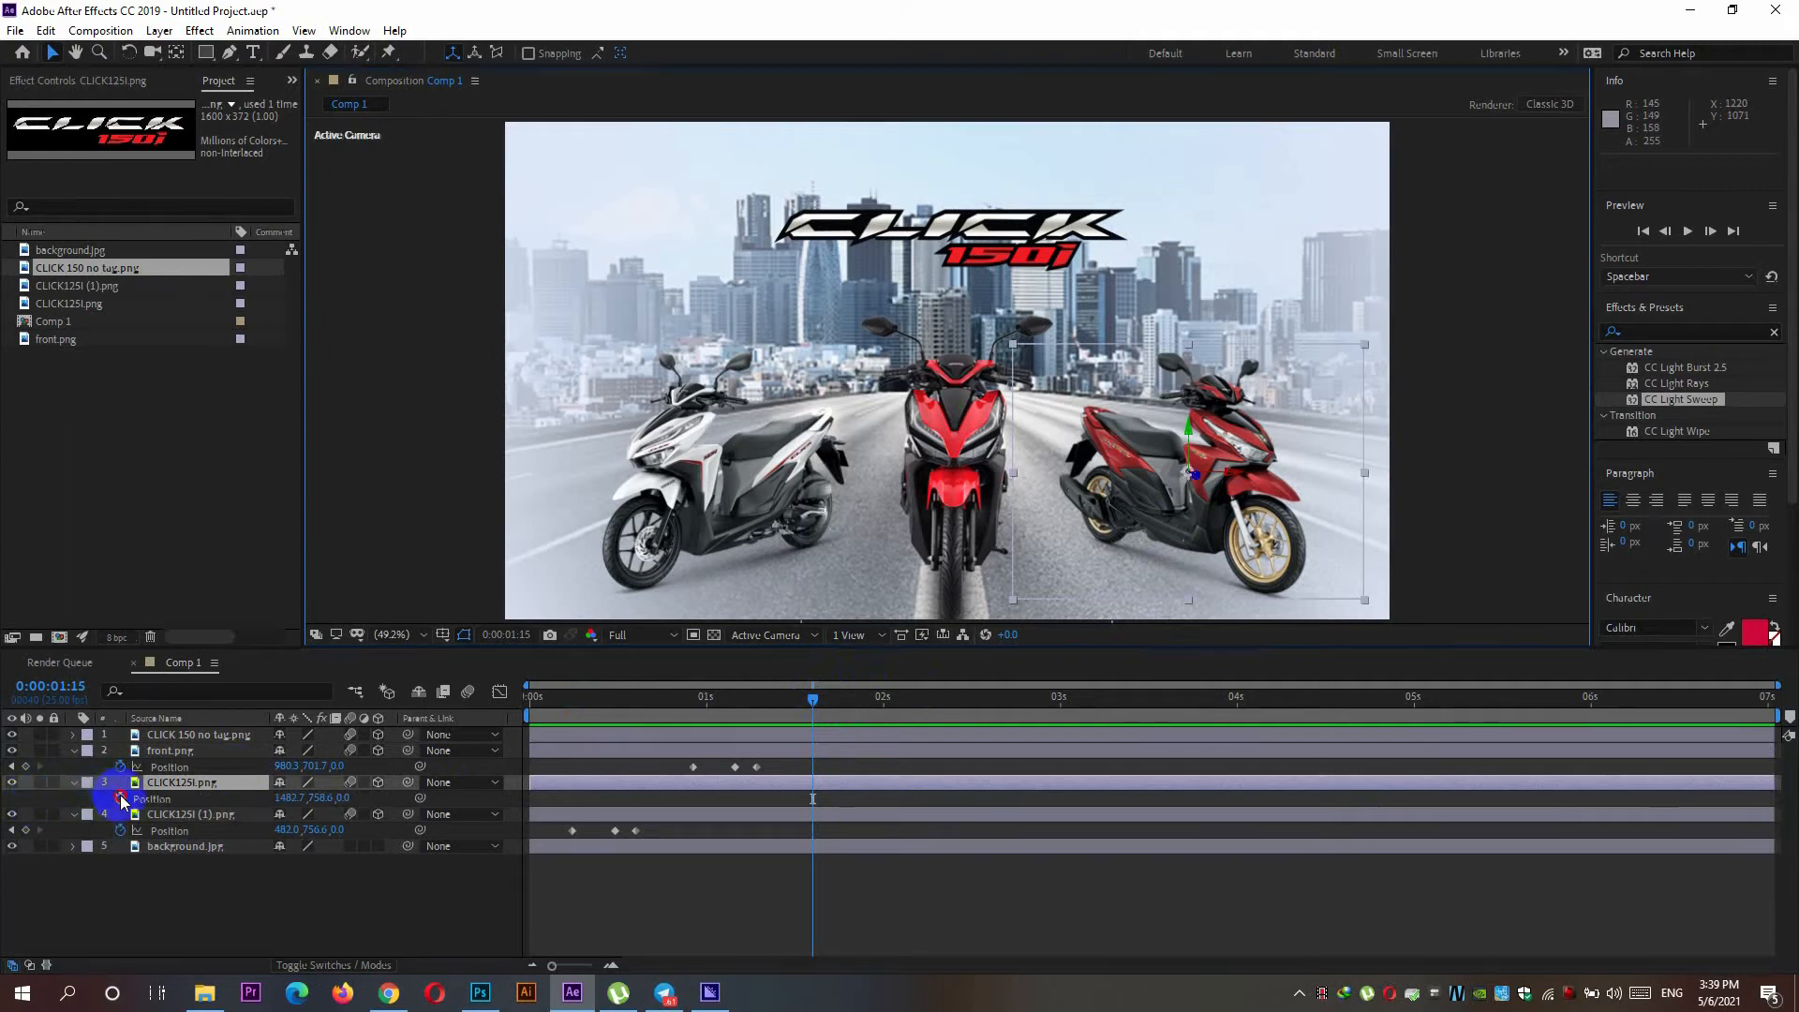
Step: Add two more Position keyframes to the red scooter layer CLICK125I.png at 0:00:01:21 and 0:00:01:24 without changing its position
left_click(1710, 232)
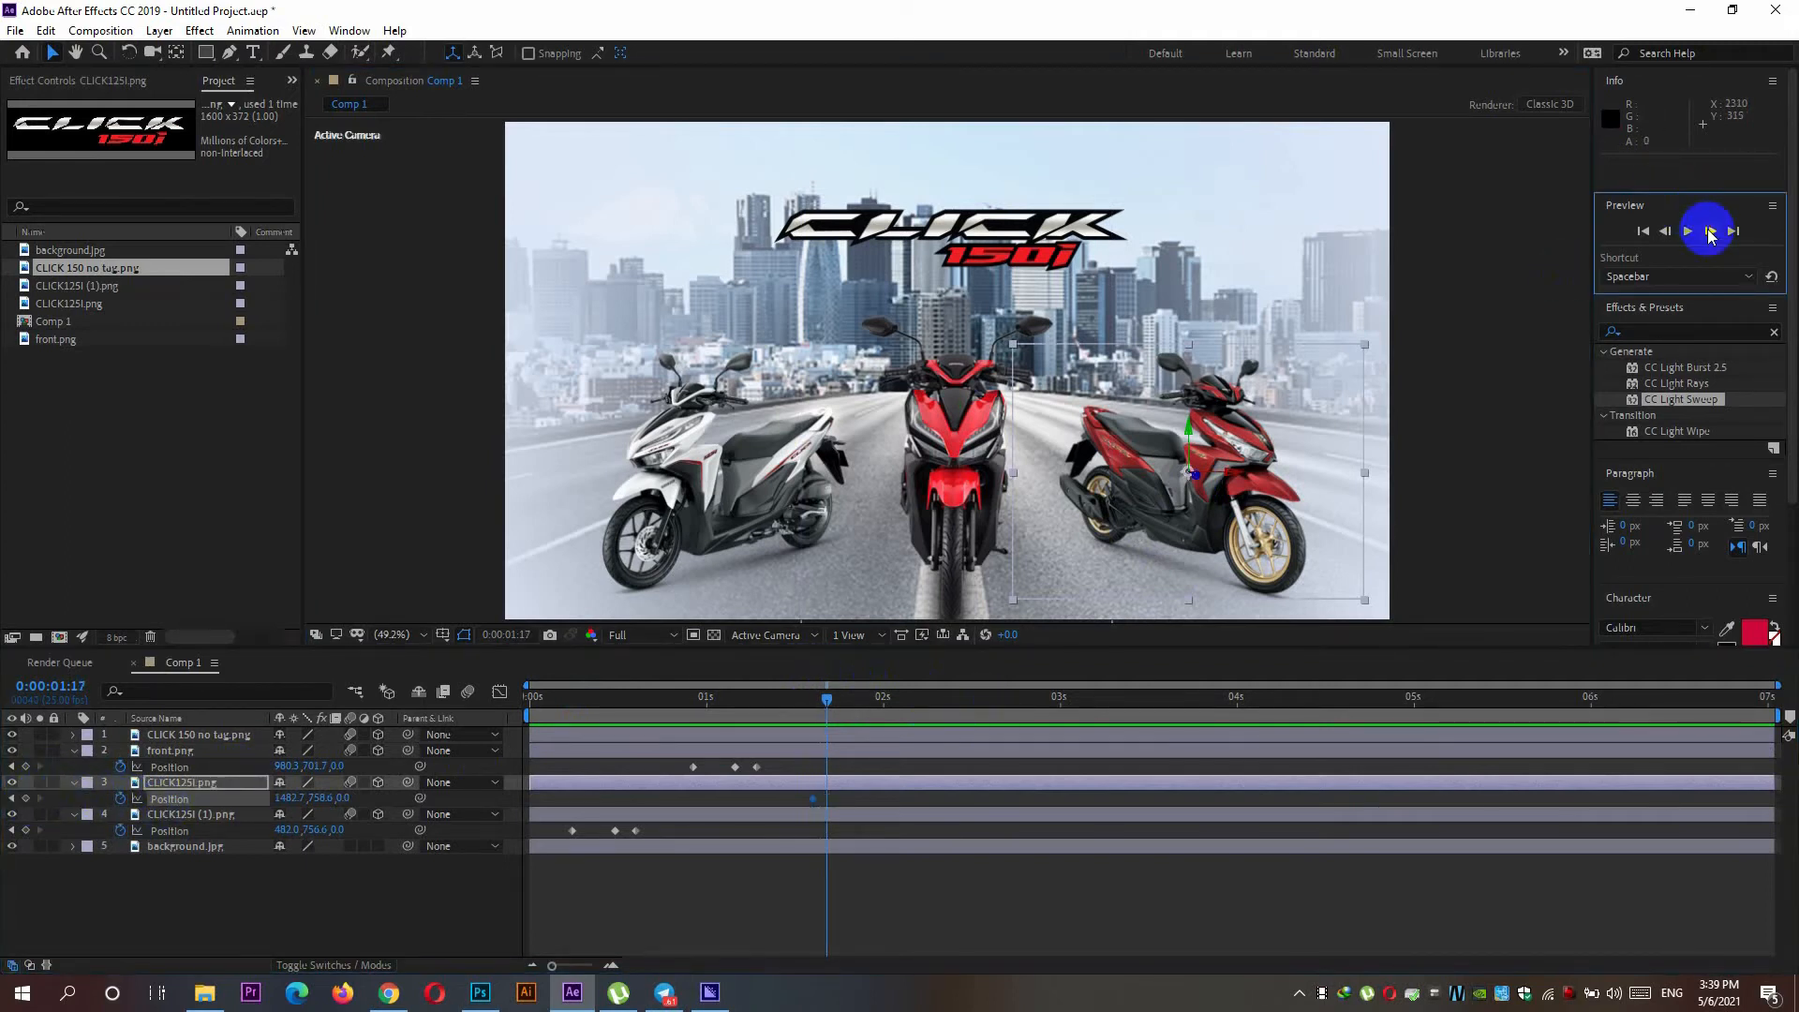
left_click(1710, 232)
left_click(1709, 232)
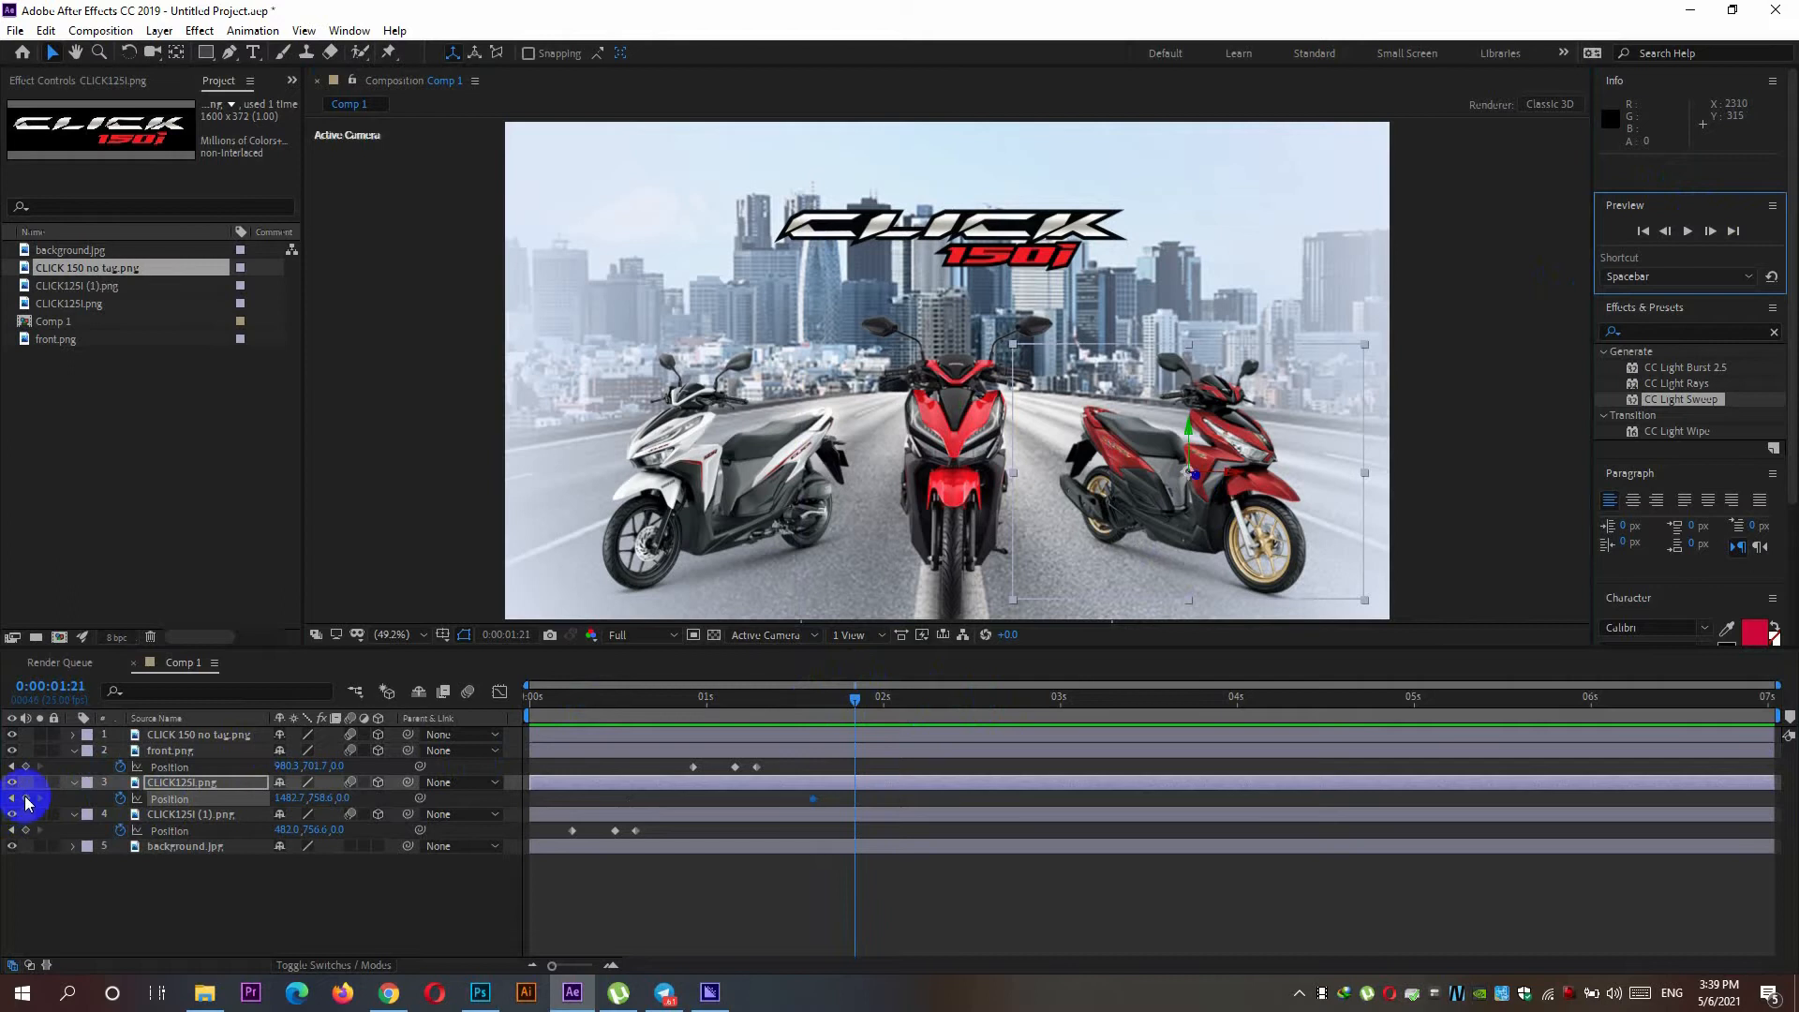
left_click(26, 800)
left_click(1710, 232)
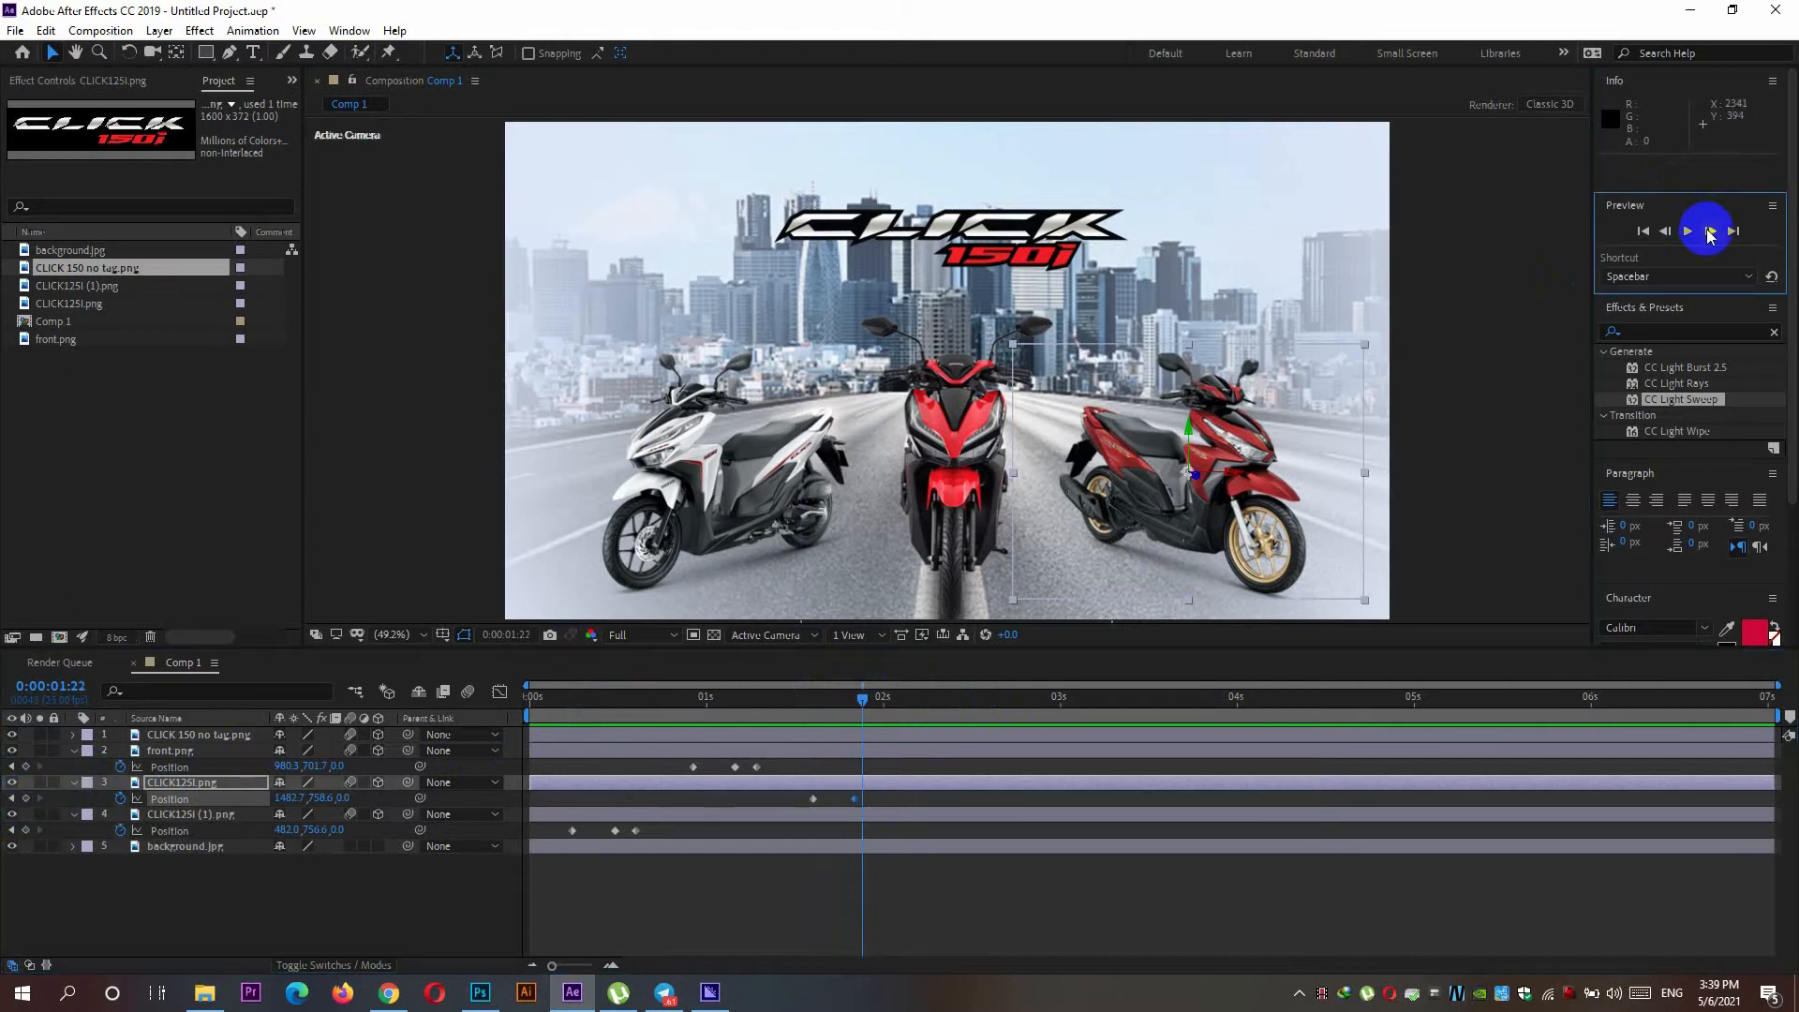
left_click(1710, 232)
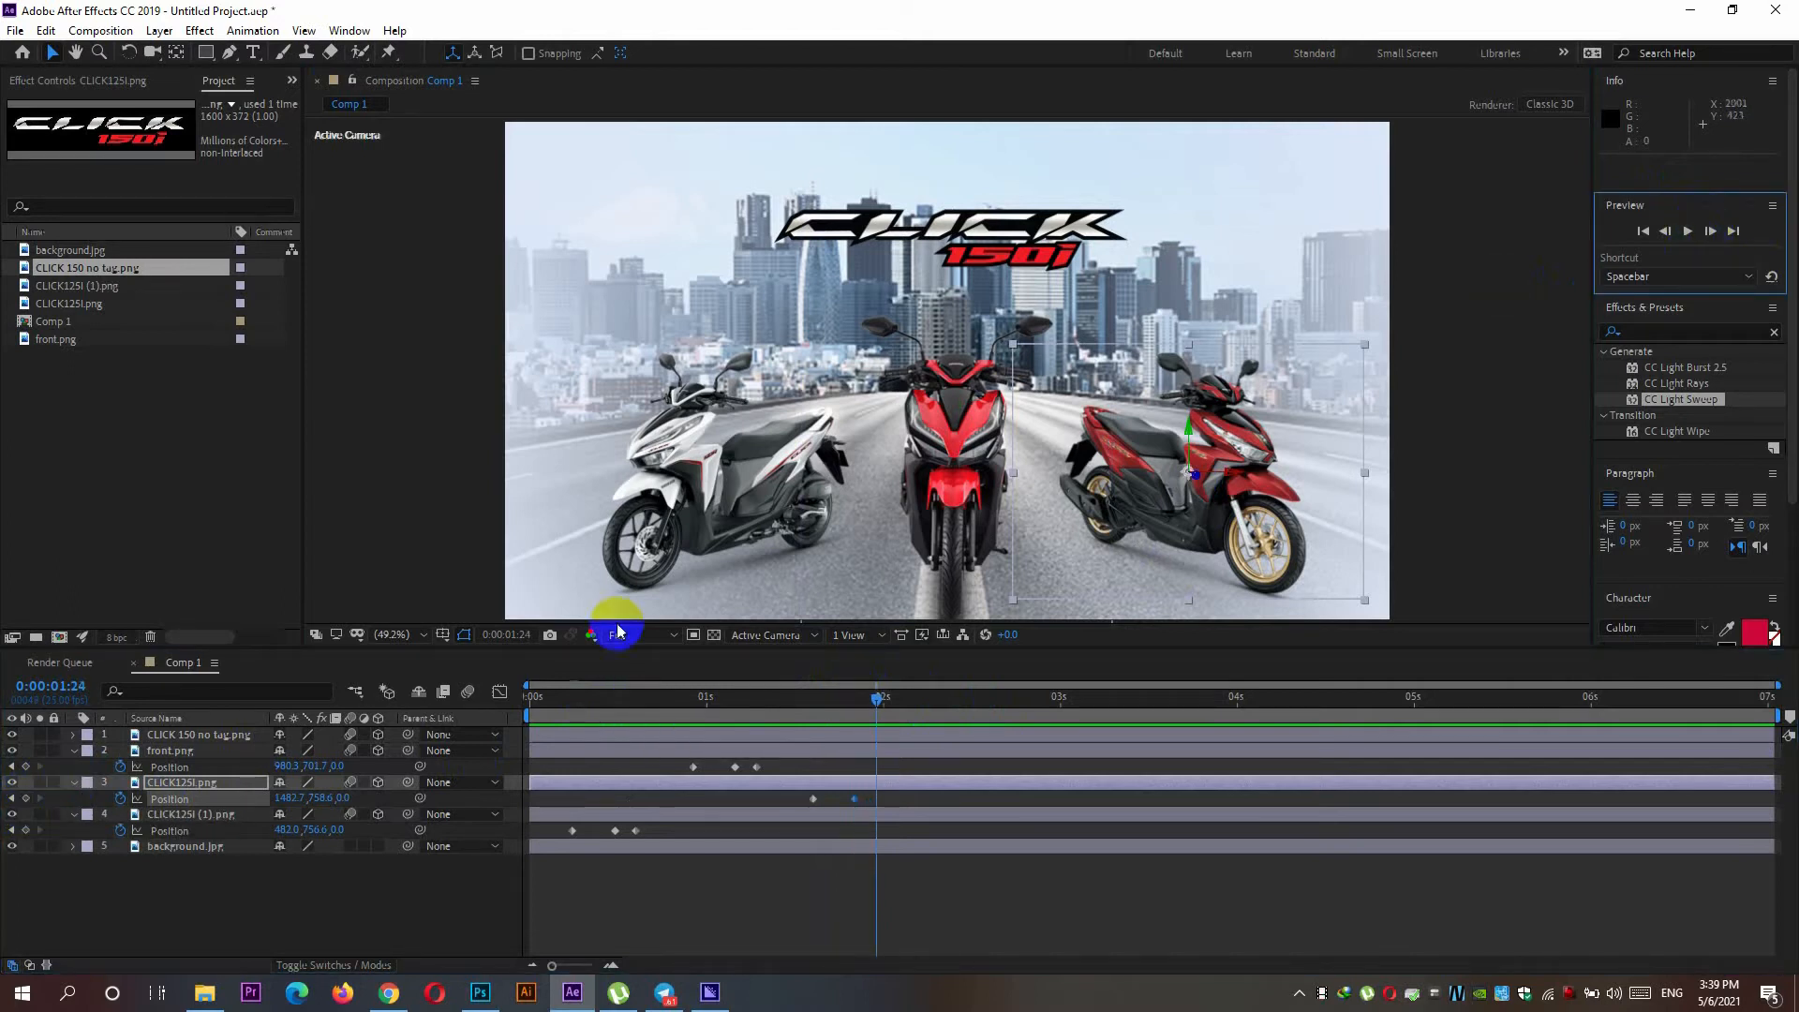
left_click(26, 799)
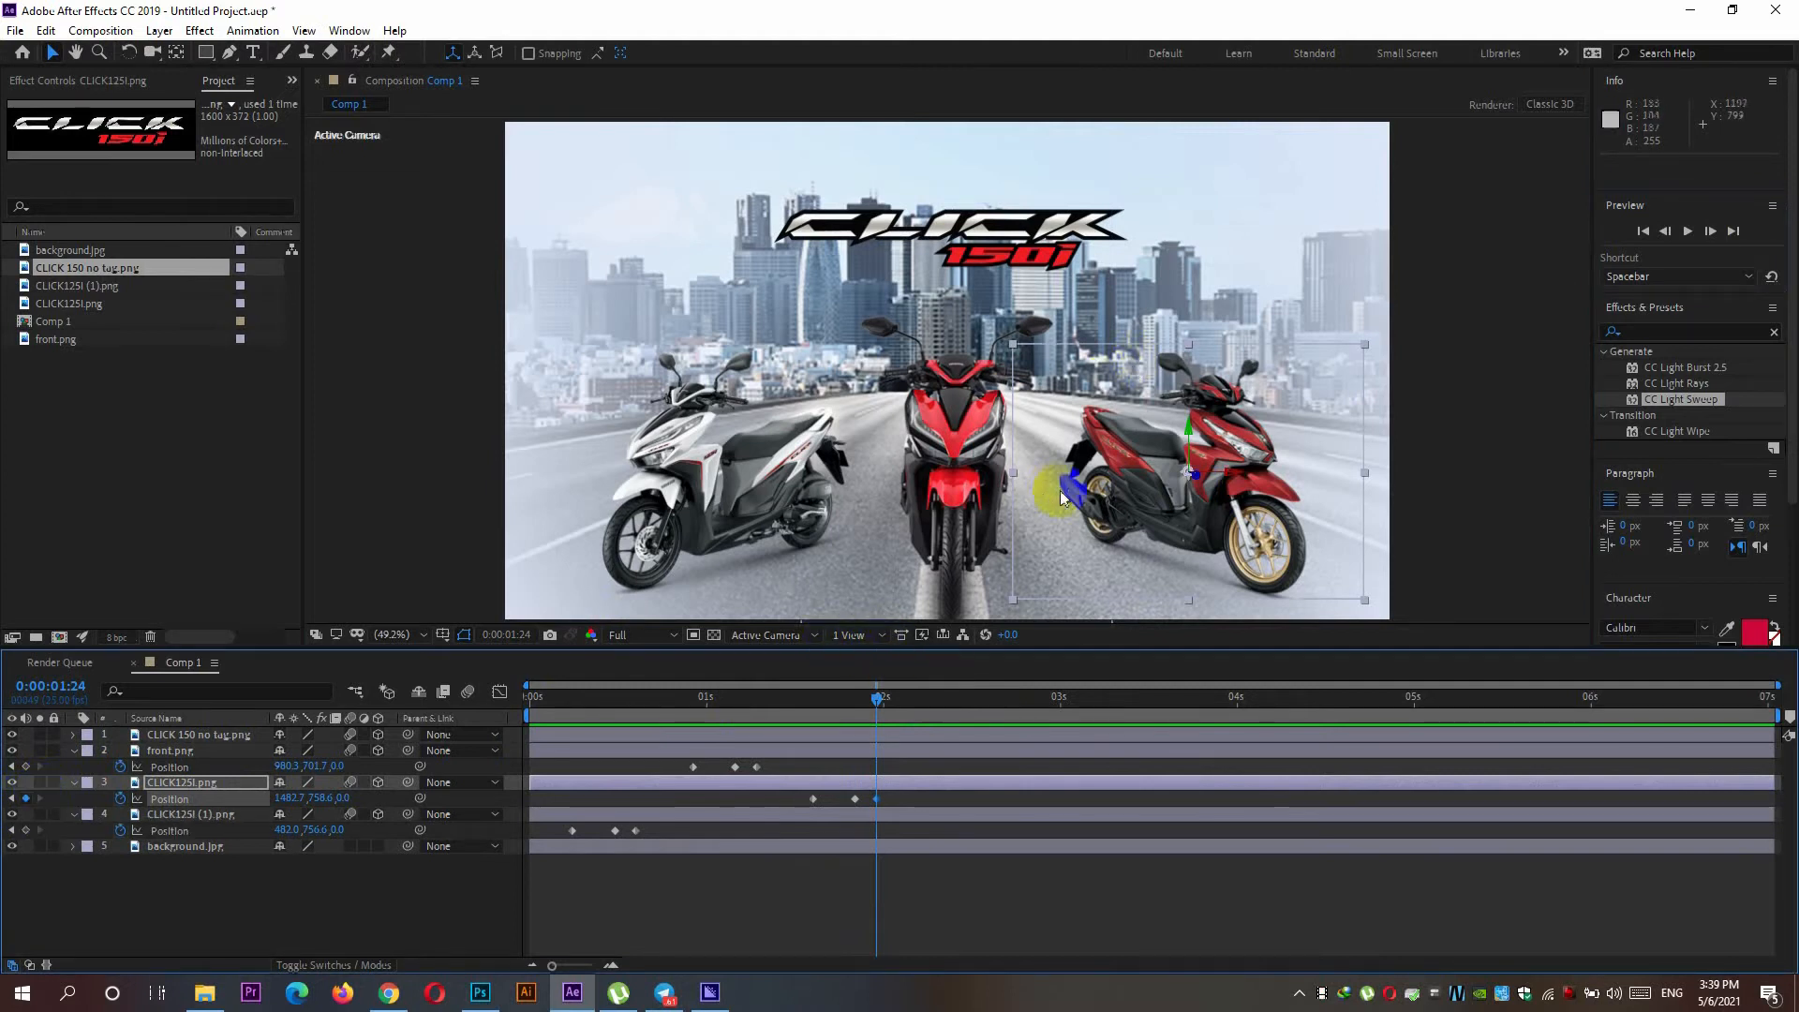
Step: Set the red scooter's Z position to -2060 at 0:00:01:15, push it farther back at 0:00:01:21, and preview the animation from the start
left_click_drag(819, 710, 812, 712)
left_click(810, 800)
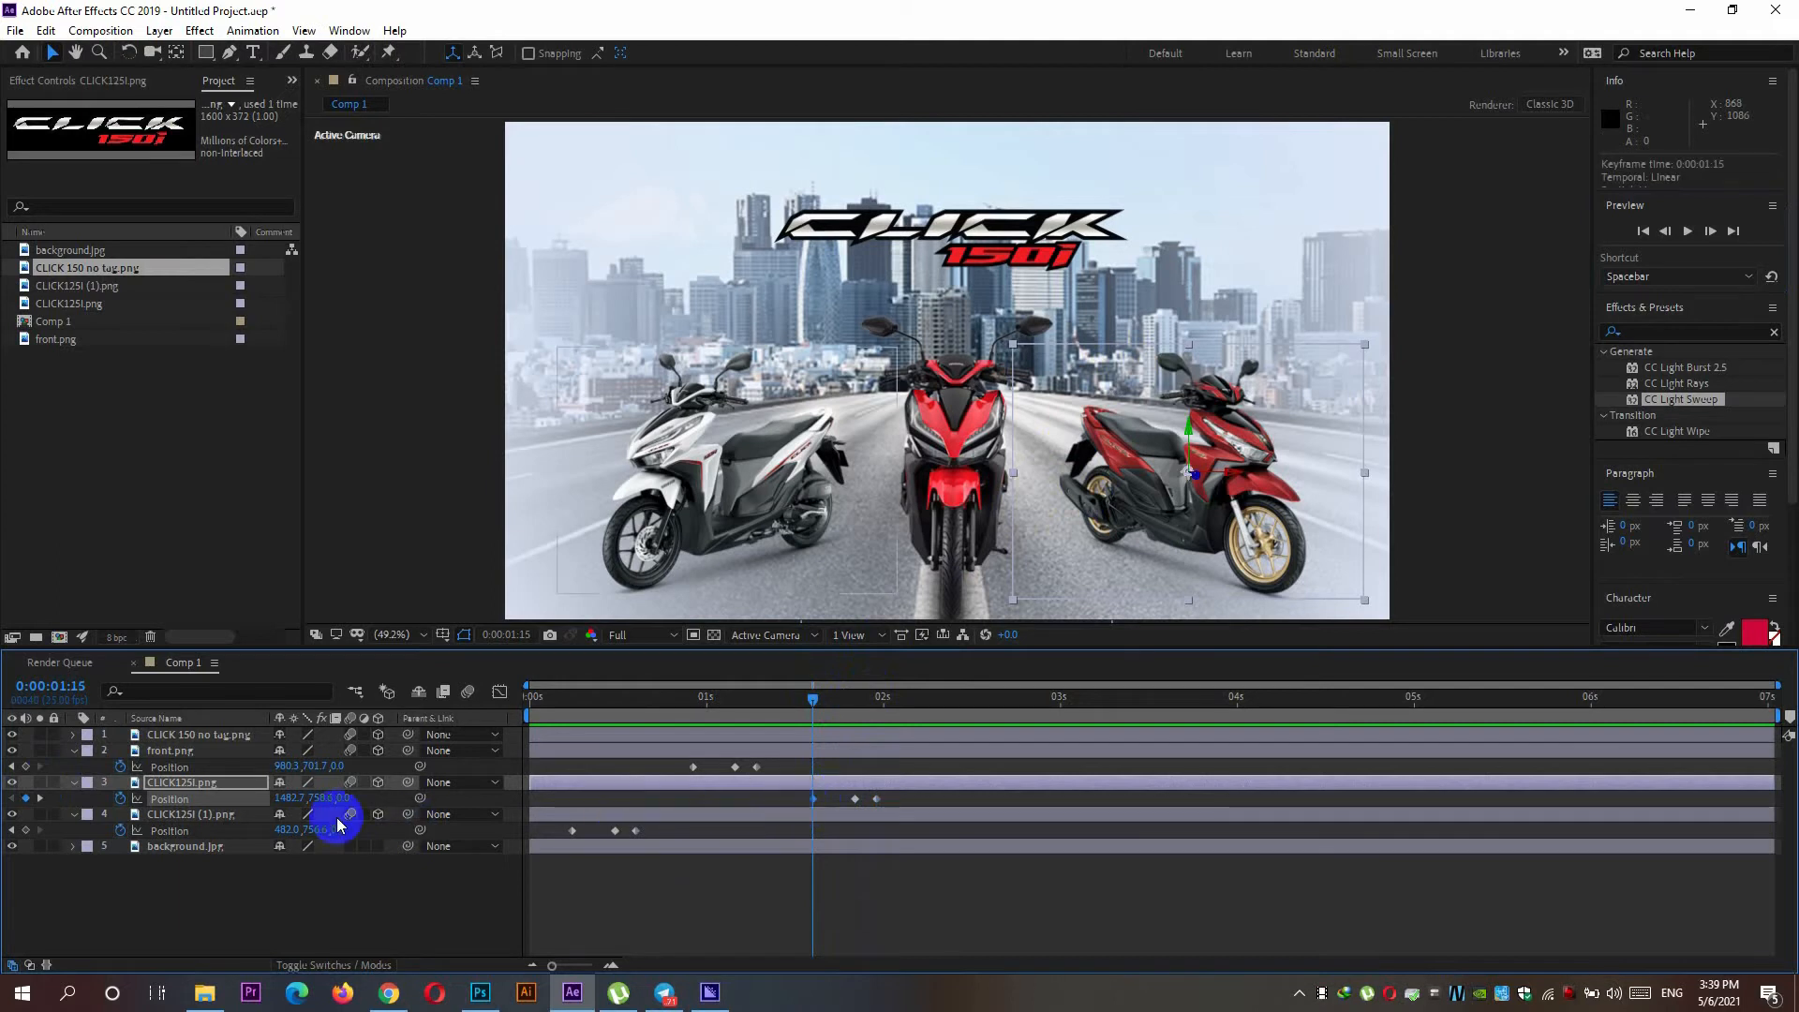
left_click_drag(345, 798, 169, 803)
left_click_drag(813, 698, 864, 703)
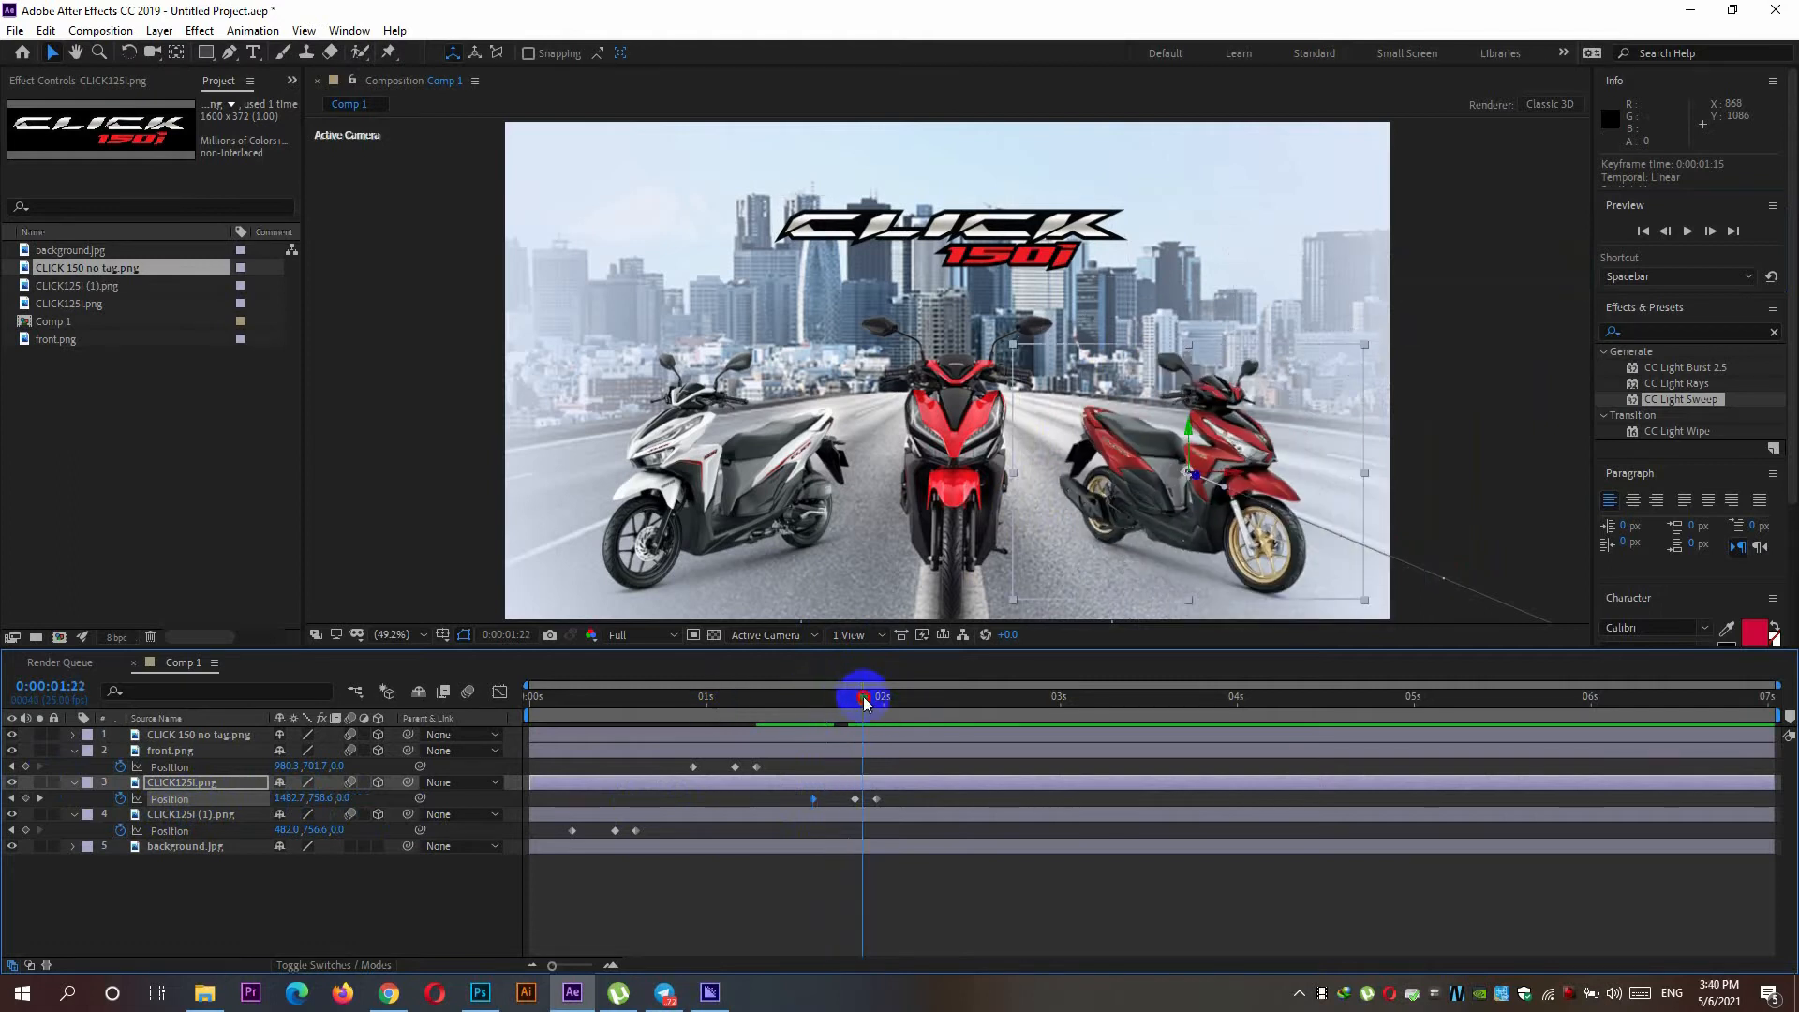
left_click(354, 798)
left_click_drag(354, 798, 533, 804)
left_click_drag(827, 691, 519, 714)
key("space")
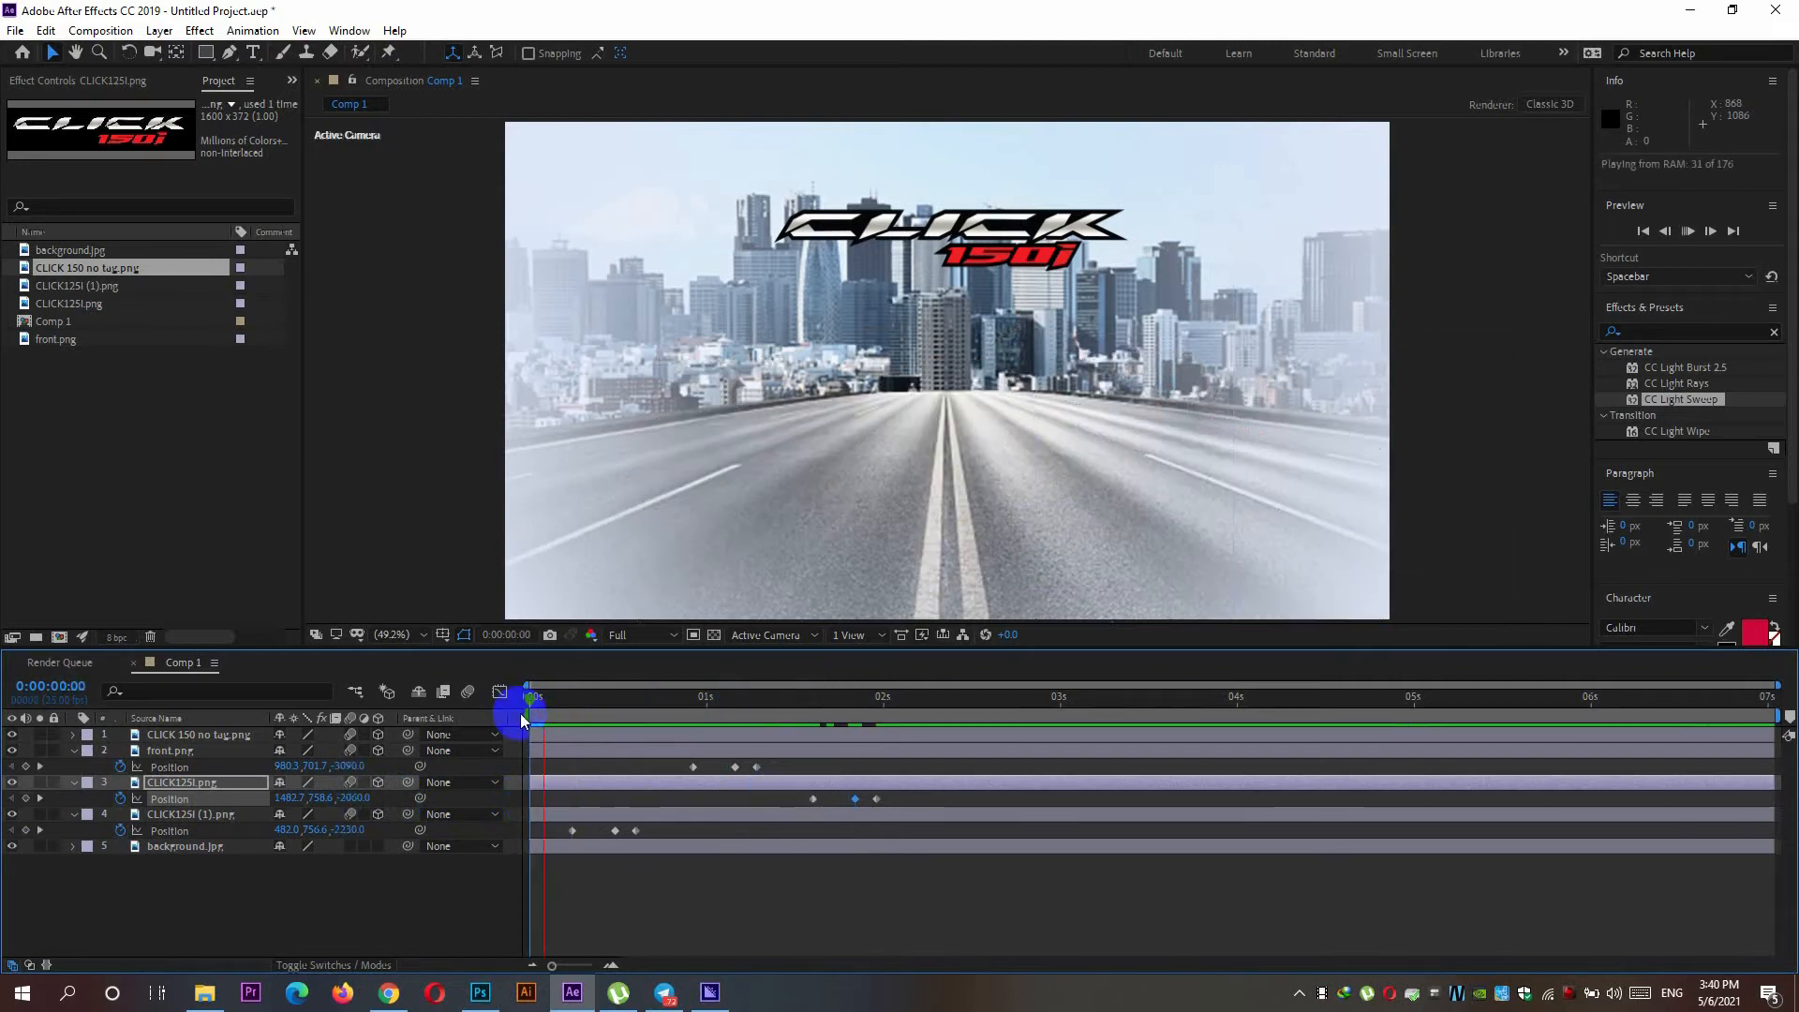
Step: Create a null object directly above the middle scooter layer front.png
left_click_drag(520, 712, 953, 699)
left_click(179, 751)
left_click(159, 31)
mouse_move(187, 52)
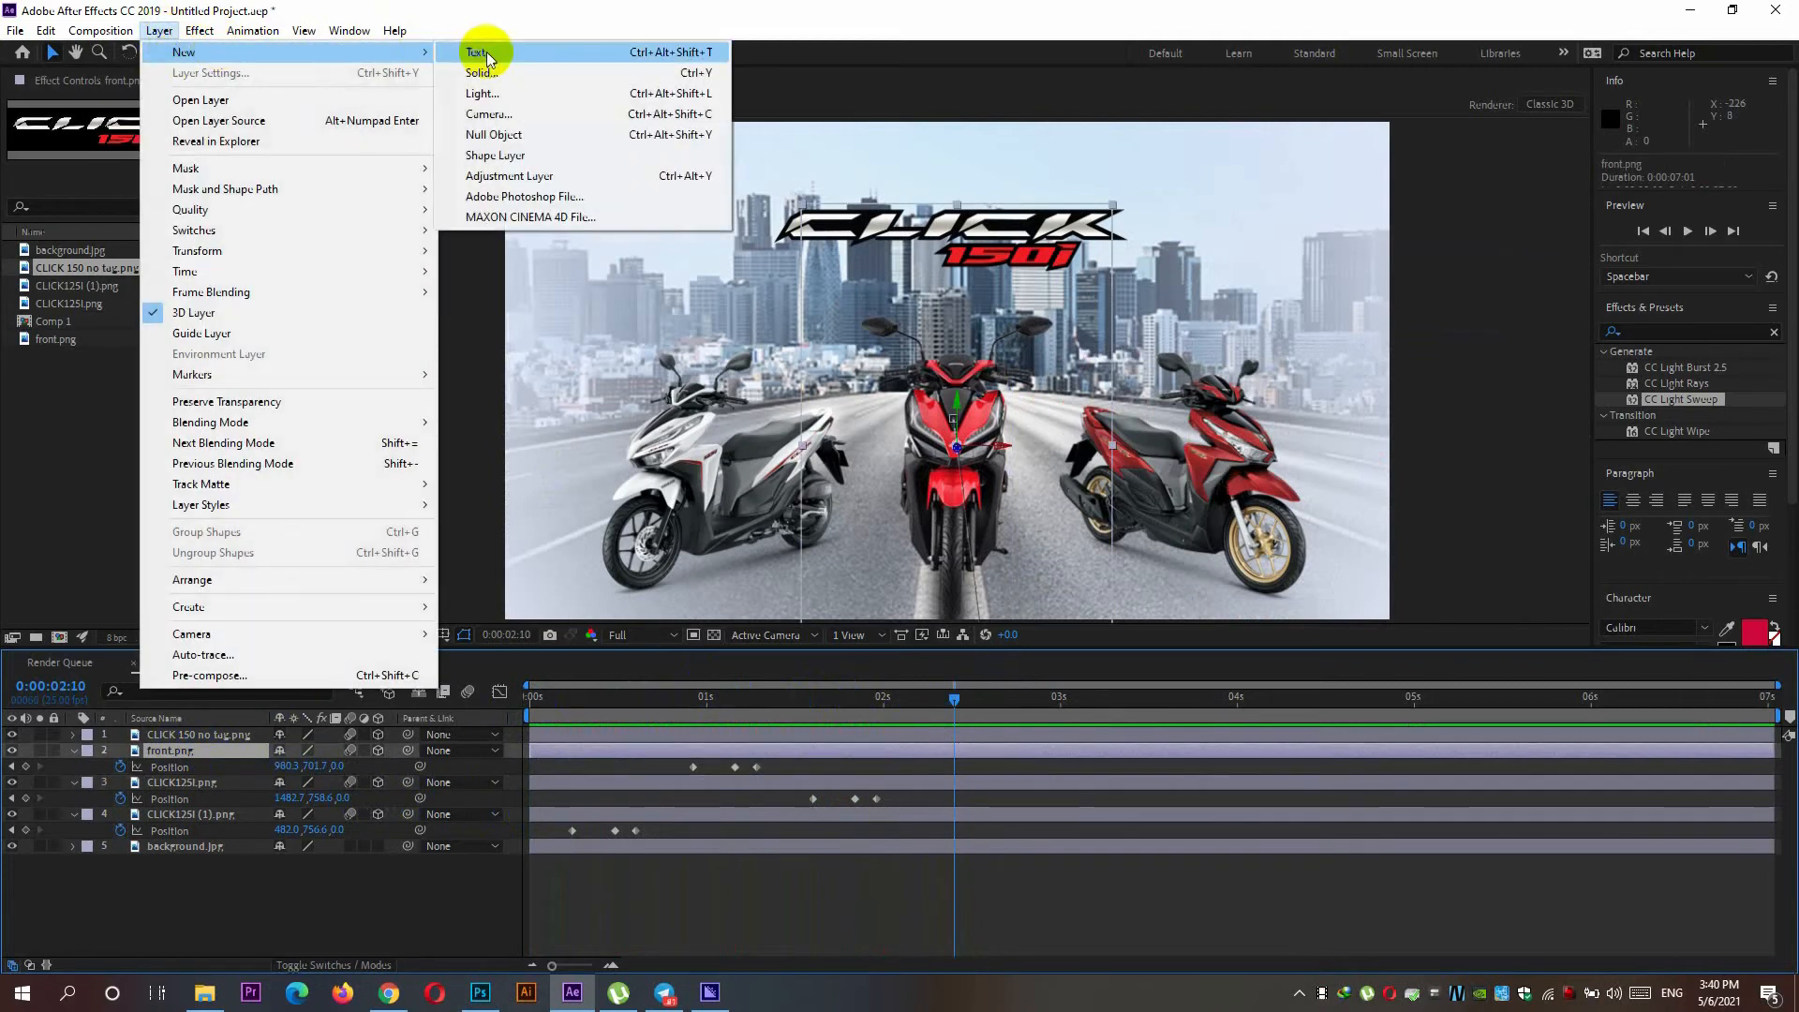
left_click(499, 134)
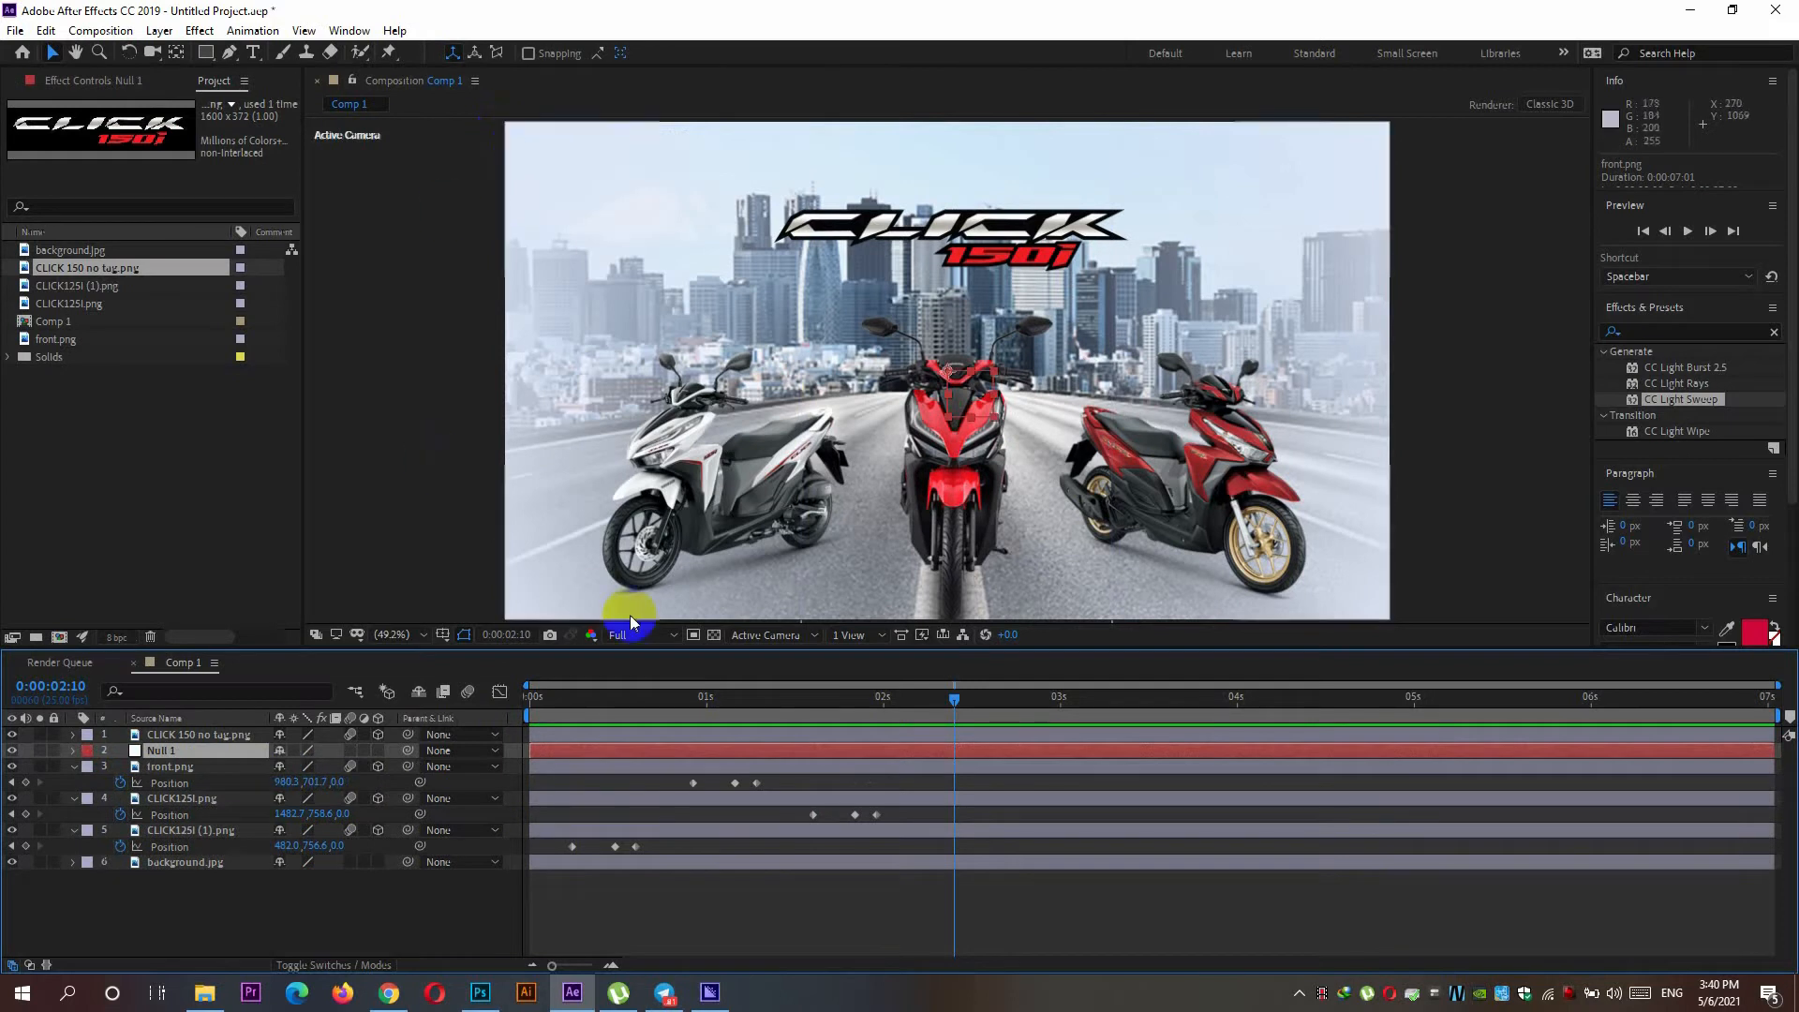
Step: Parent the three scooter layers to the null object and reveal the null's transform properties
left_click(178, 767)
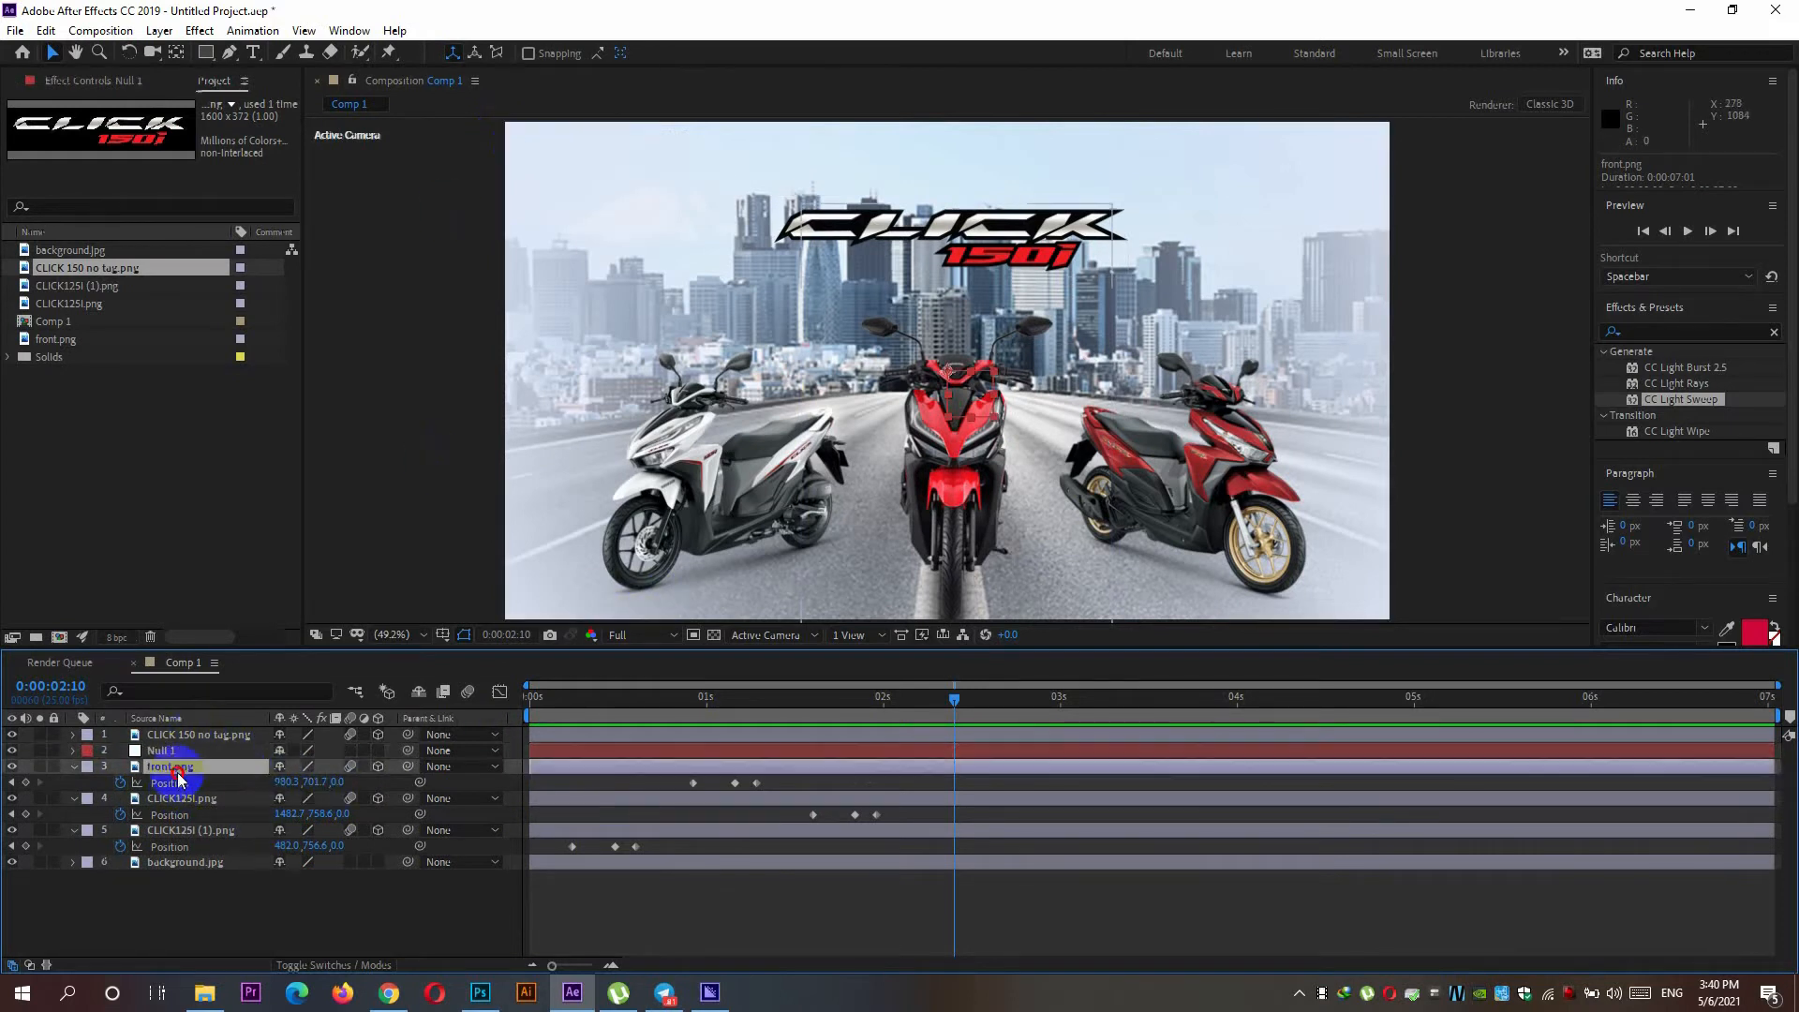
left_click(182, 800, "ctrl")
left_click(185, 830, "ctrl")
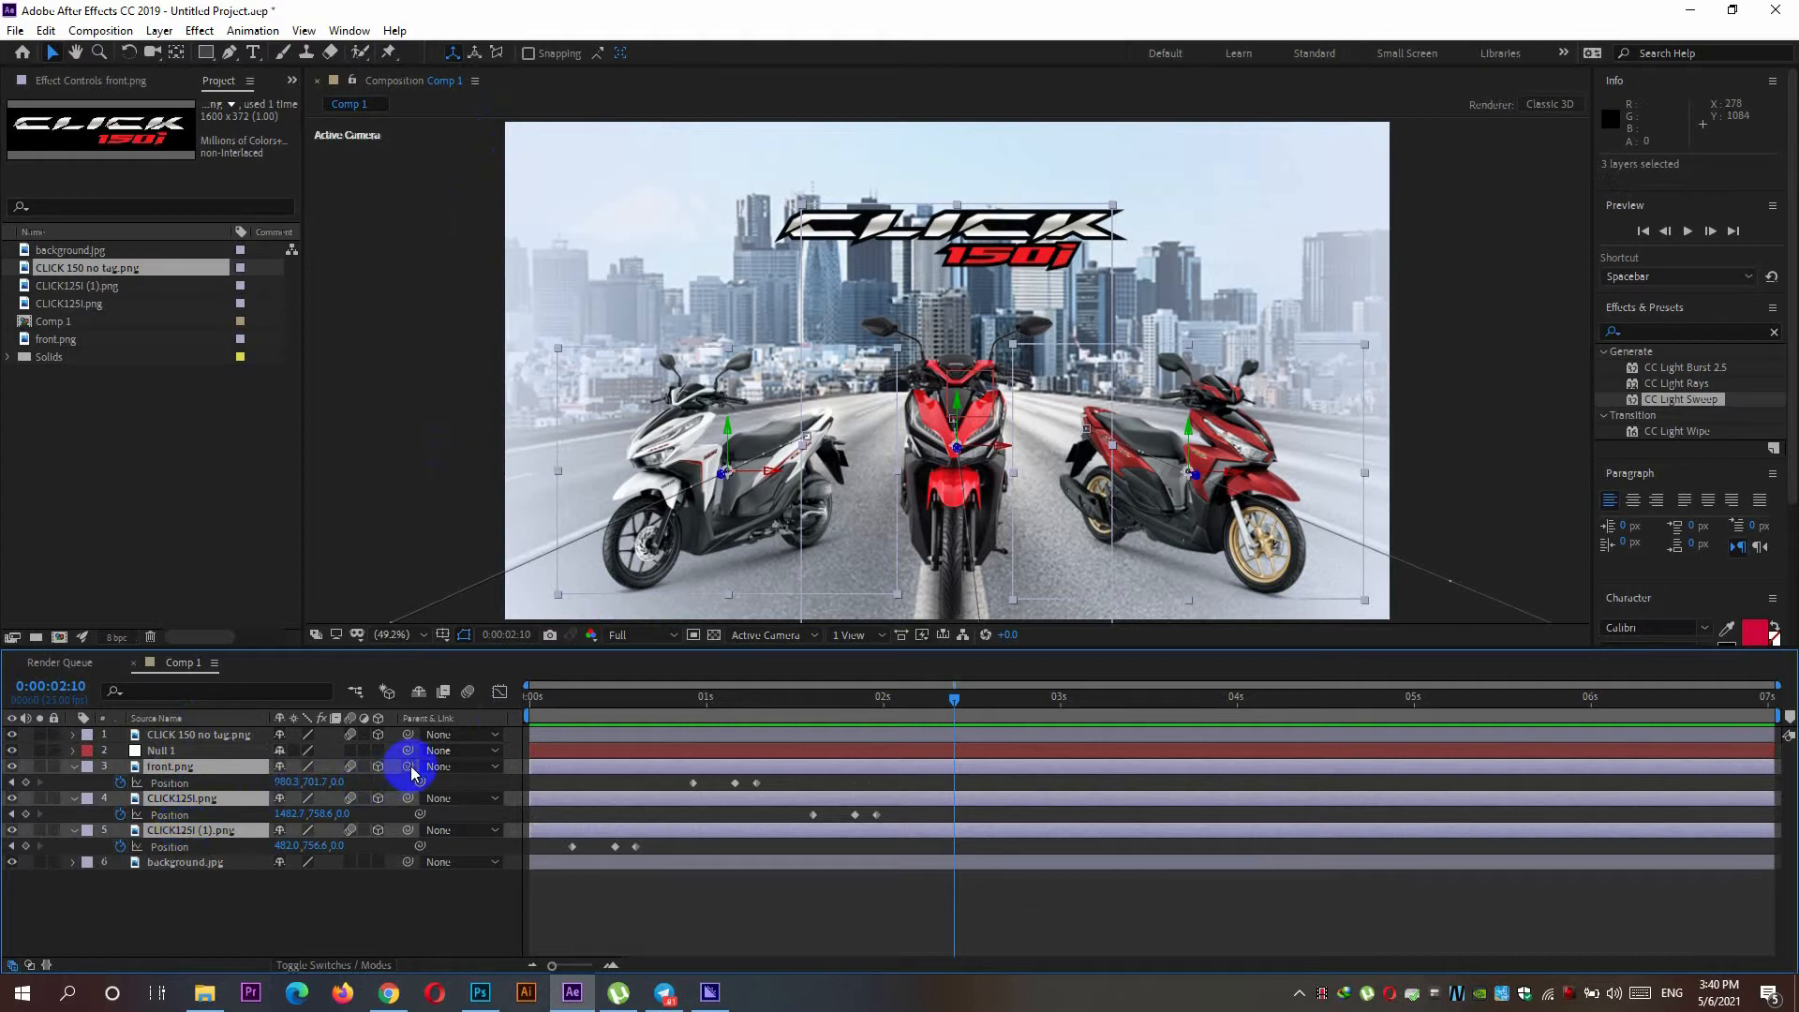
left_click_drag(411, 767, 223, 752)
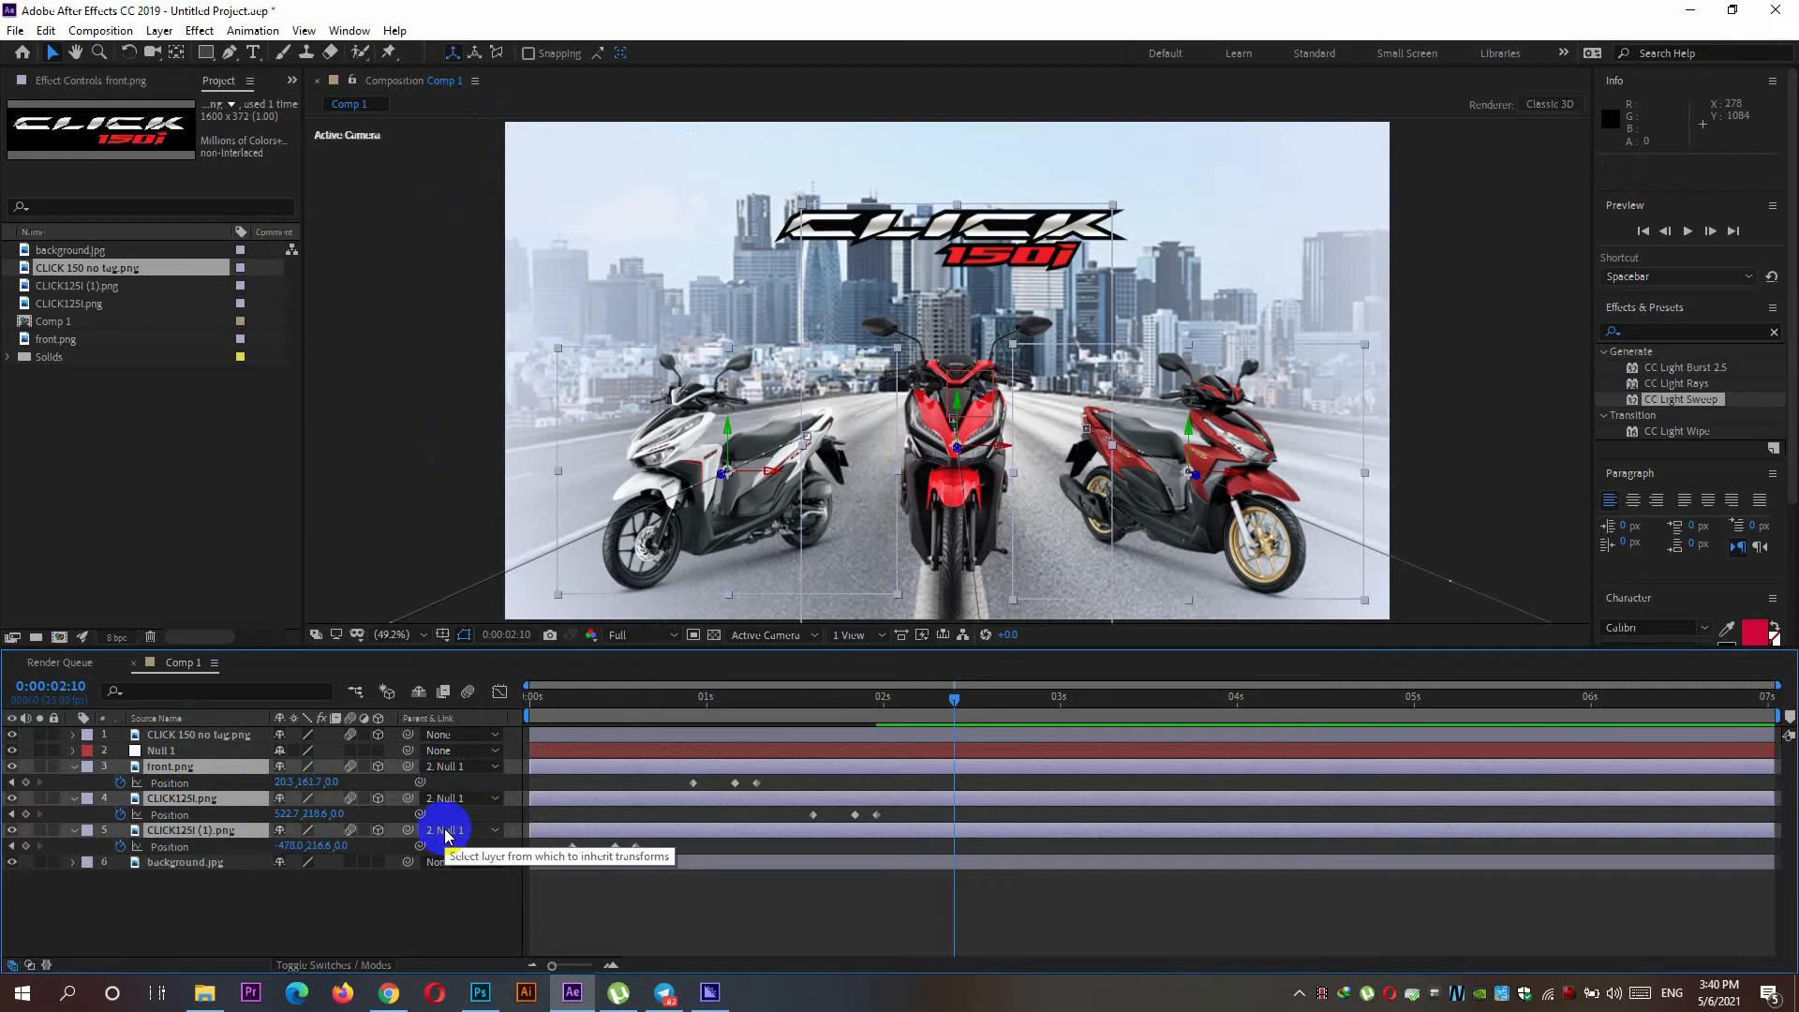
left_click(73, 750)
left_click(88, 769)
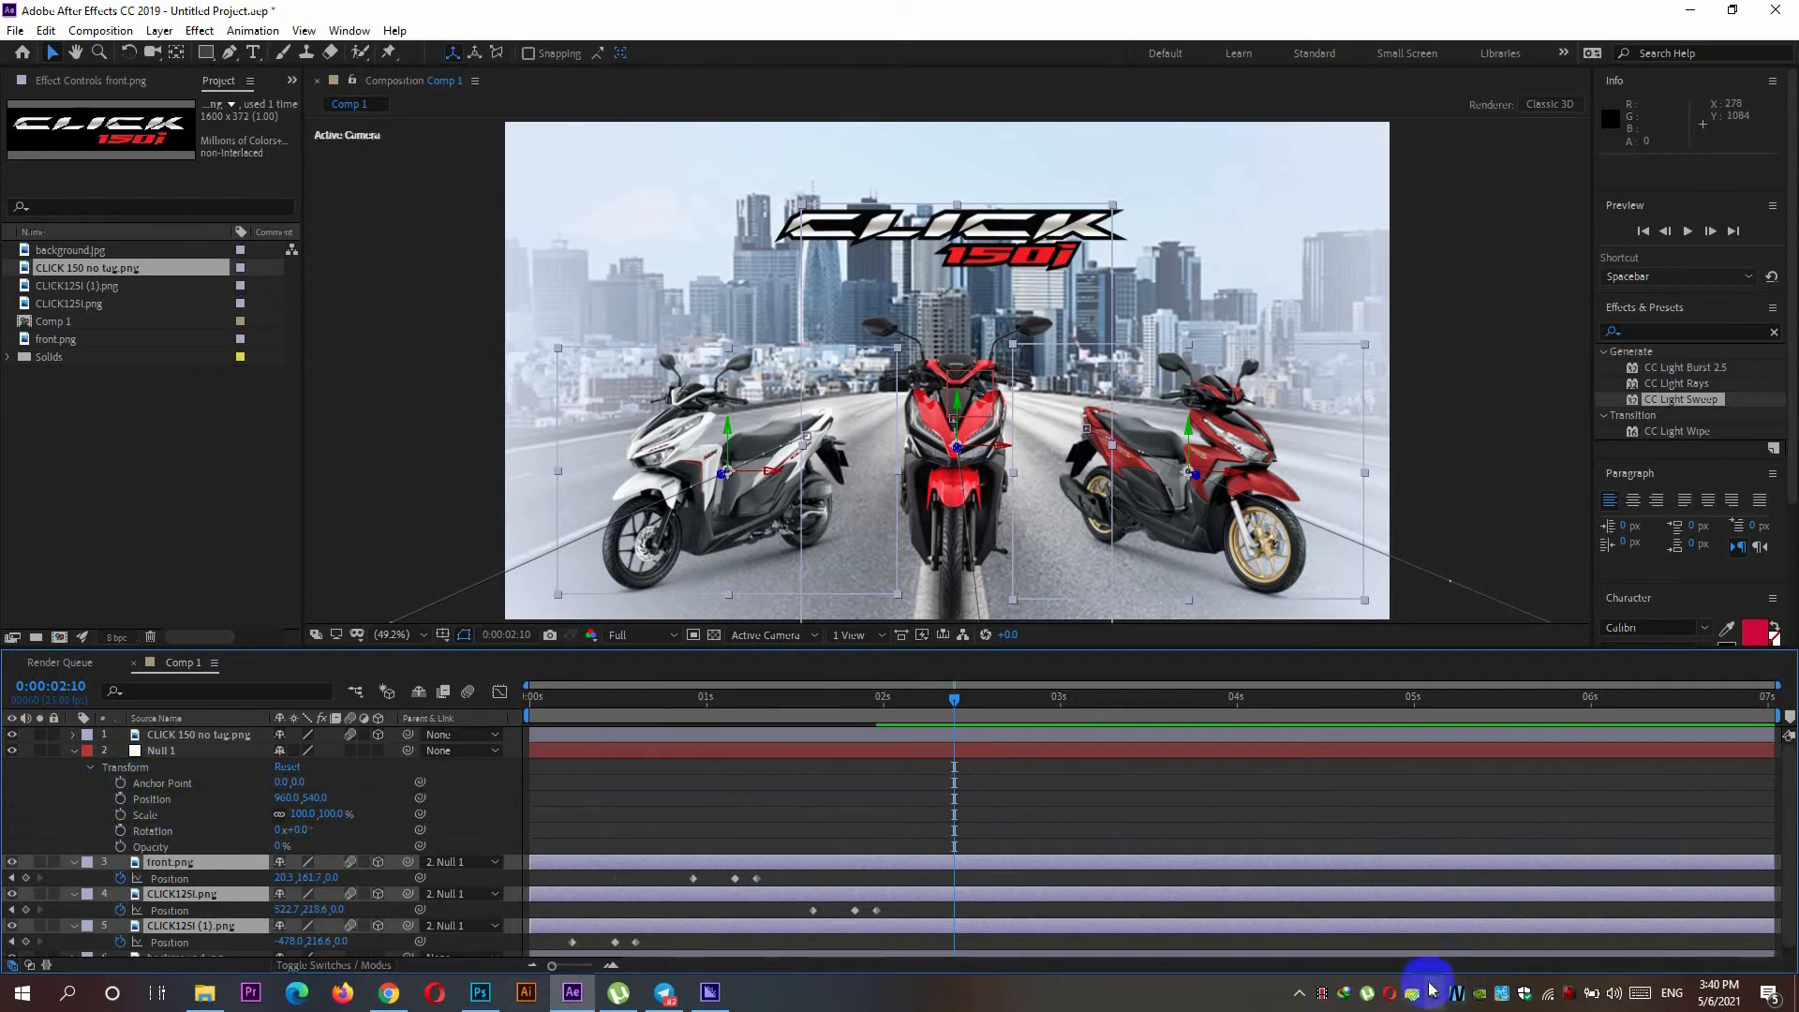
mouse_move(954, 702)
left_mouse_down()
mouse_move(824, 707)
mouse_move(969, 722)
left_mouse_up()
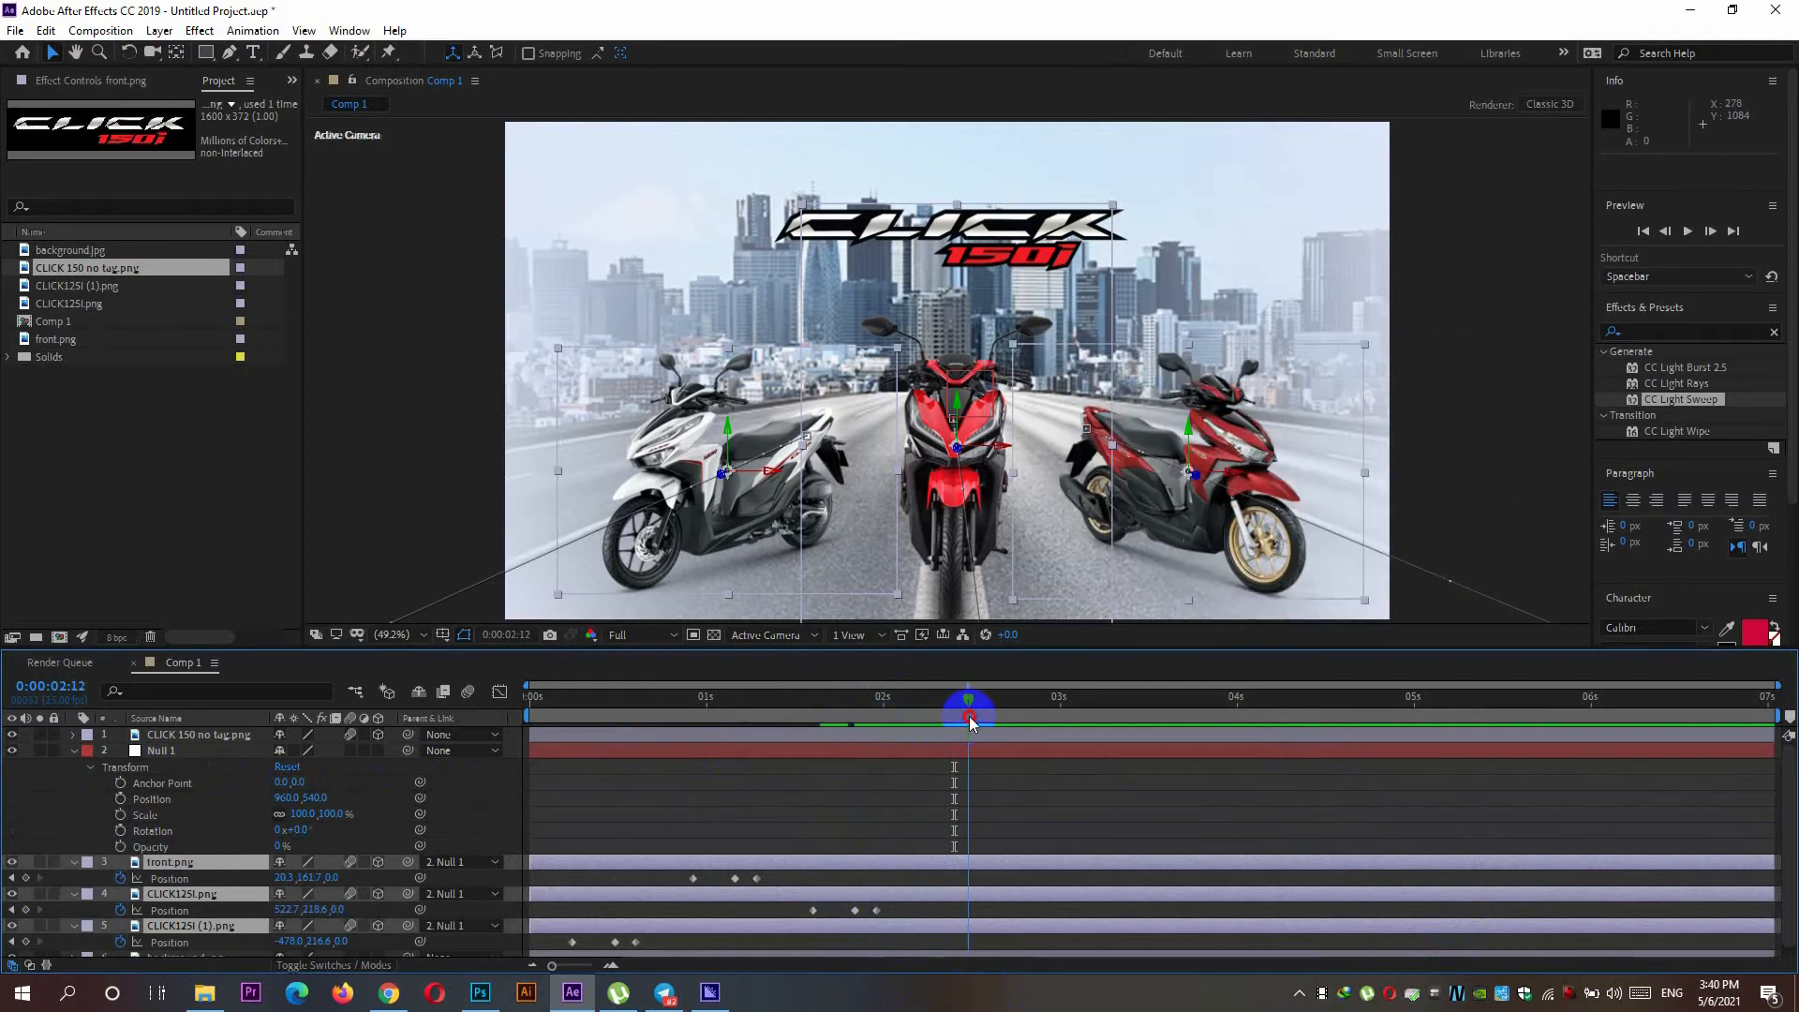
left_click(120, 798)
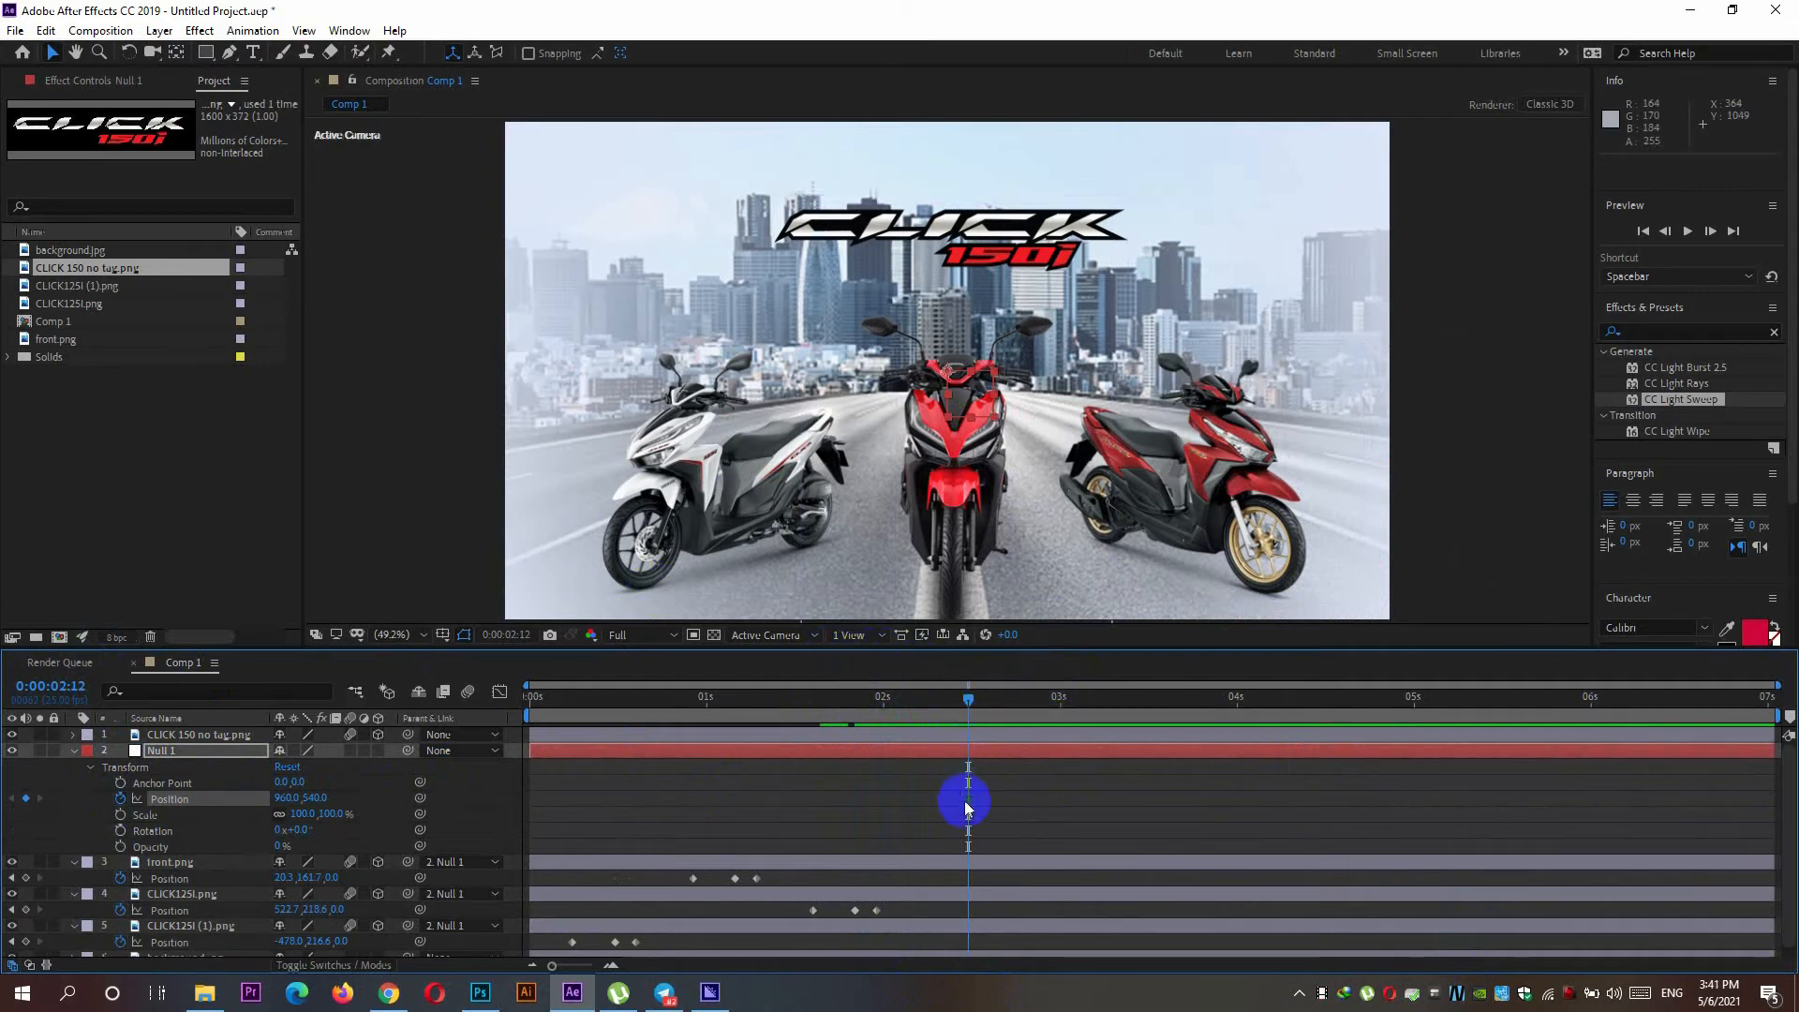
key("ctrl+z")
Step: Add a starting Position keyframe at 0:00:02:09 on the logo layer CLICK 150 no tag.png
left_click(920, 214)
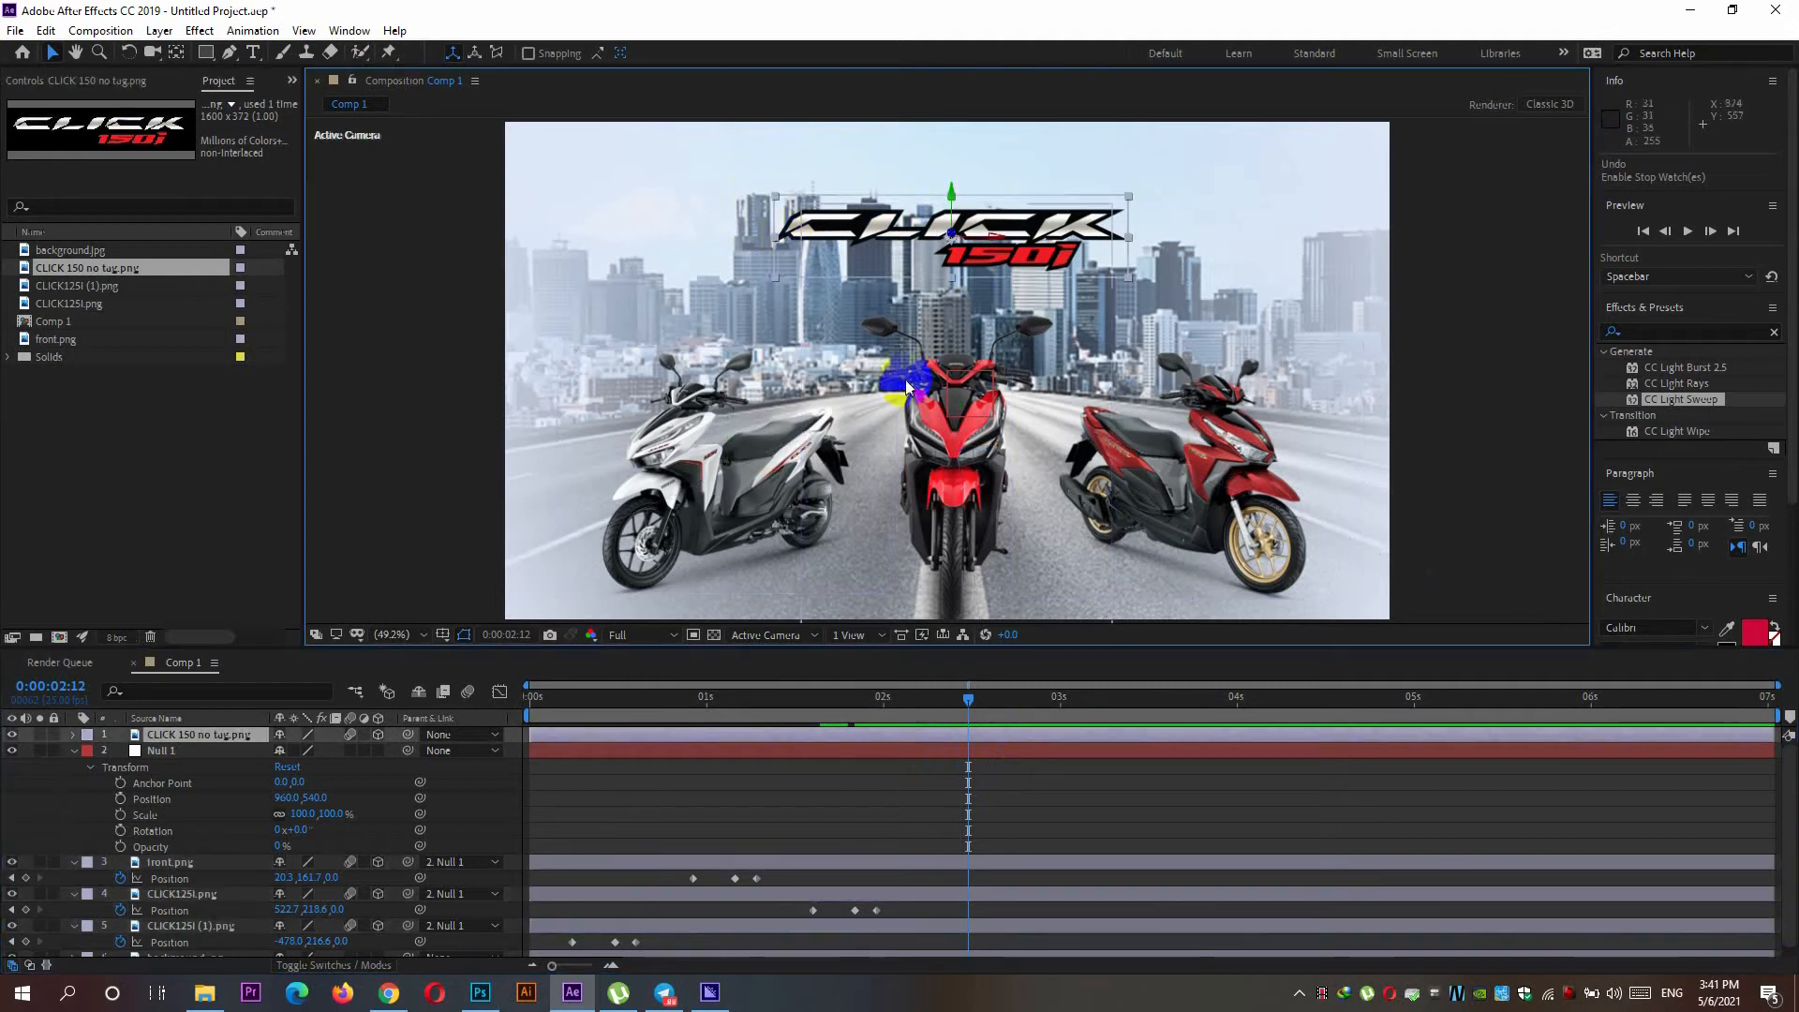
key("p")
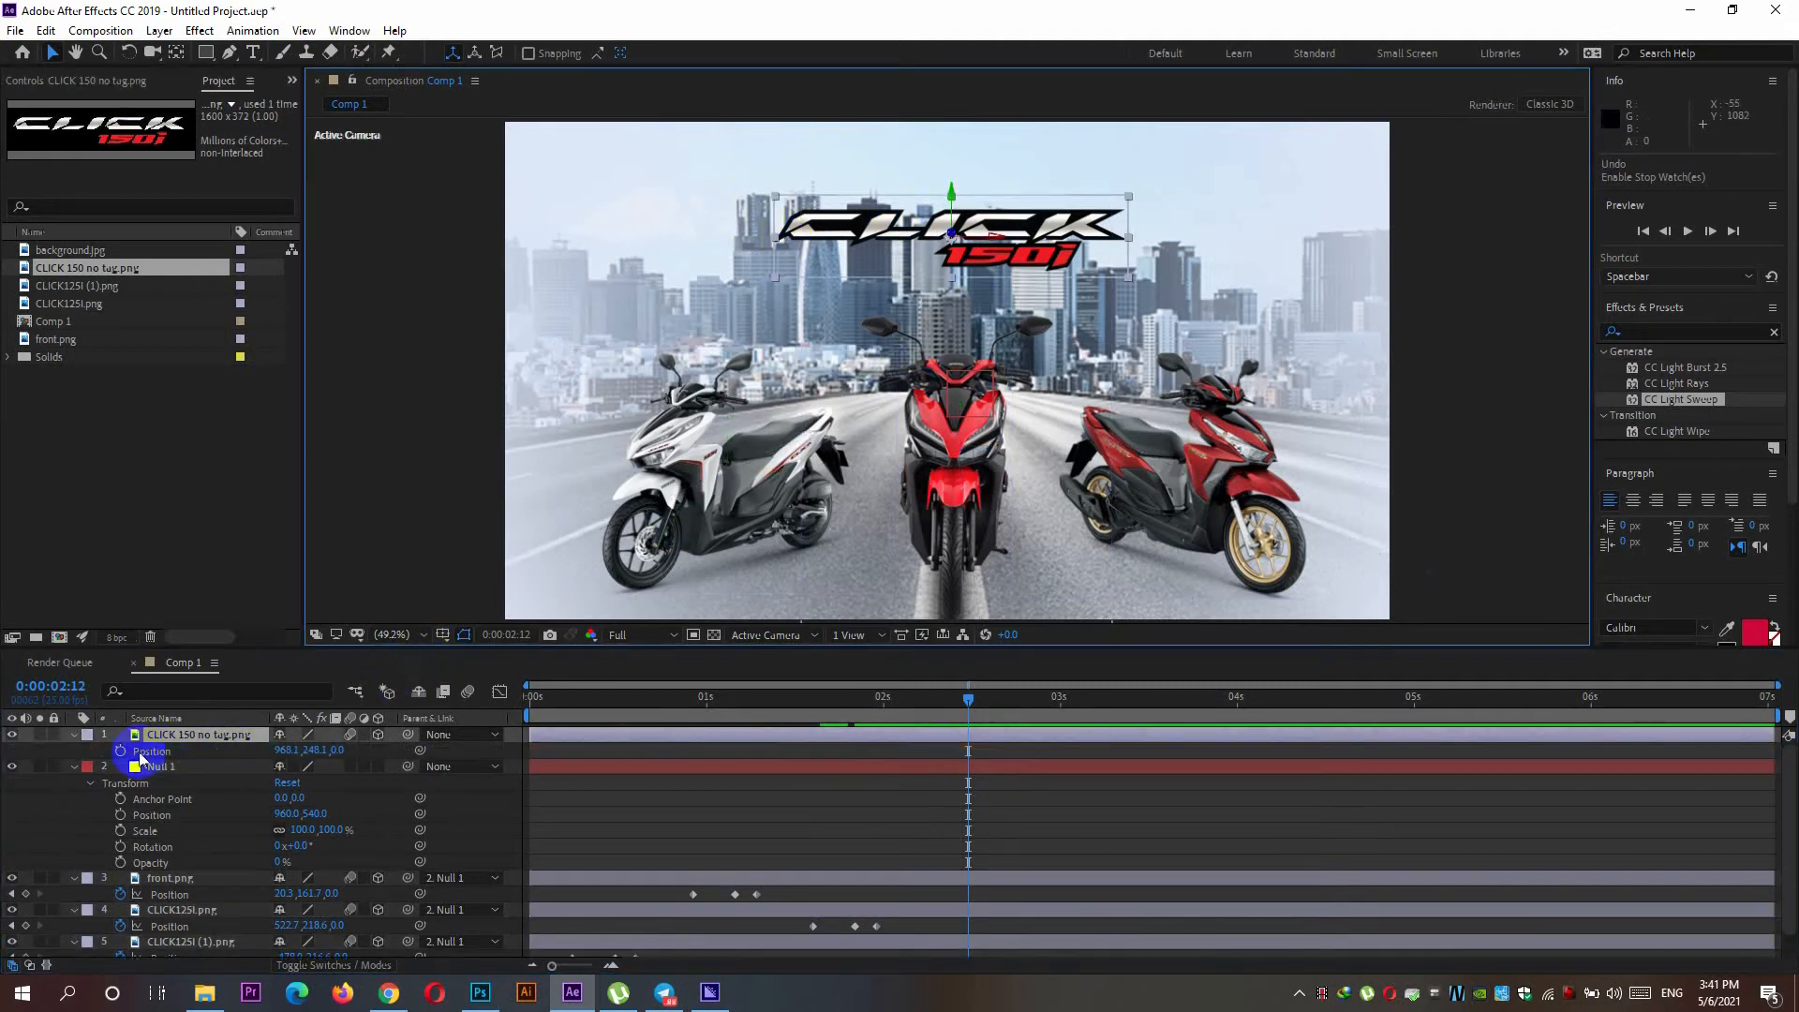
left_click_drag(980, 693, 948, 695)
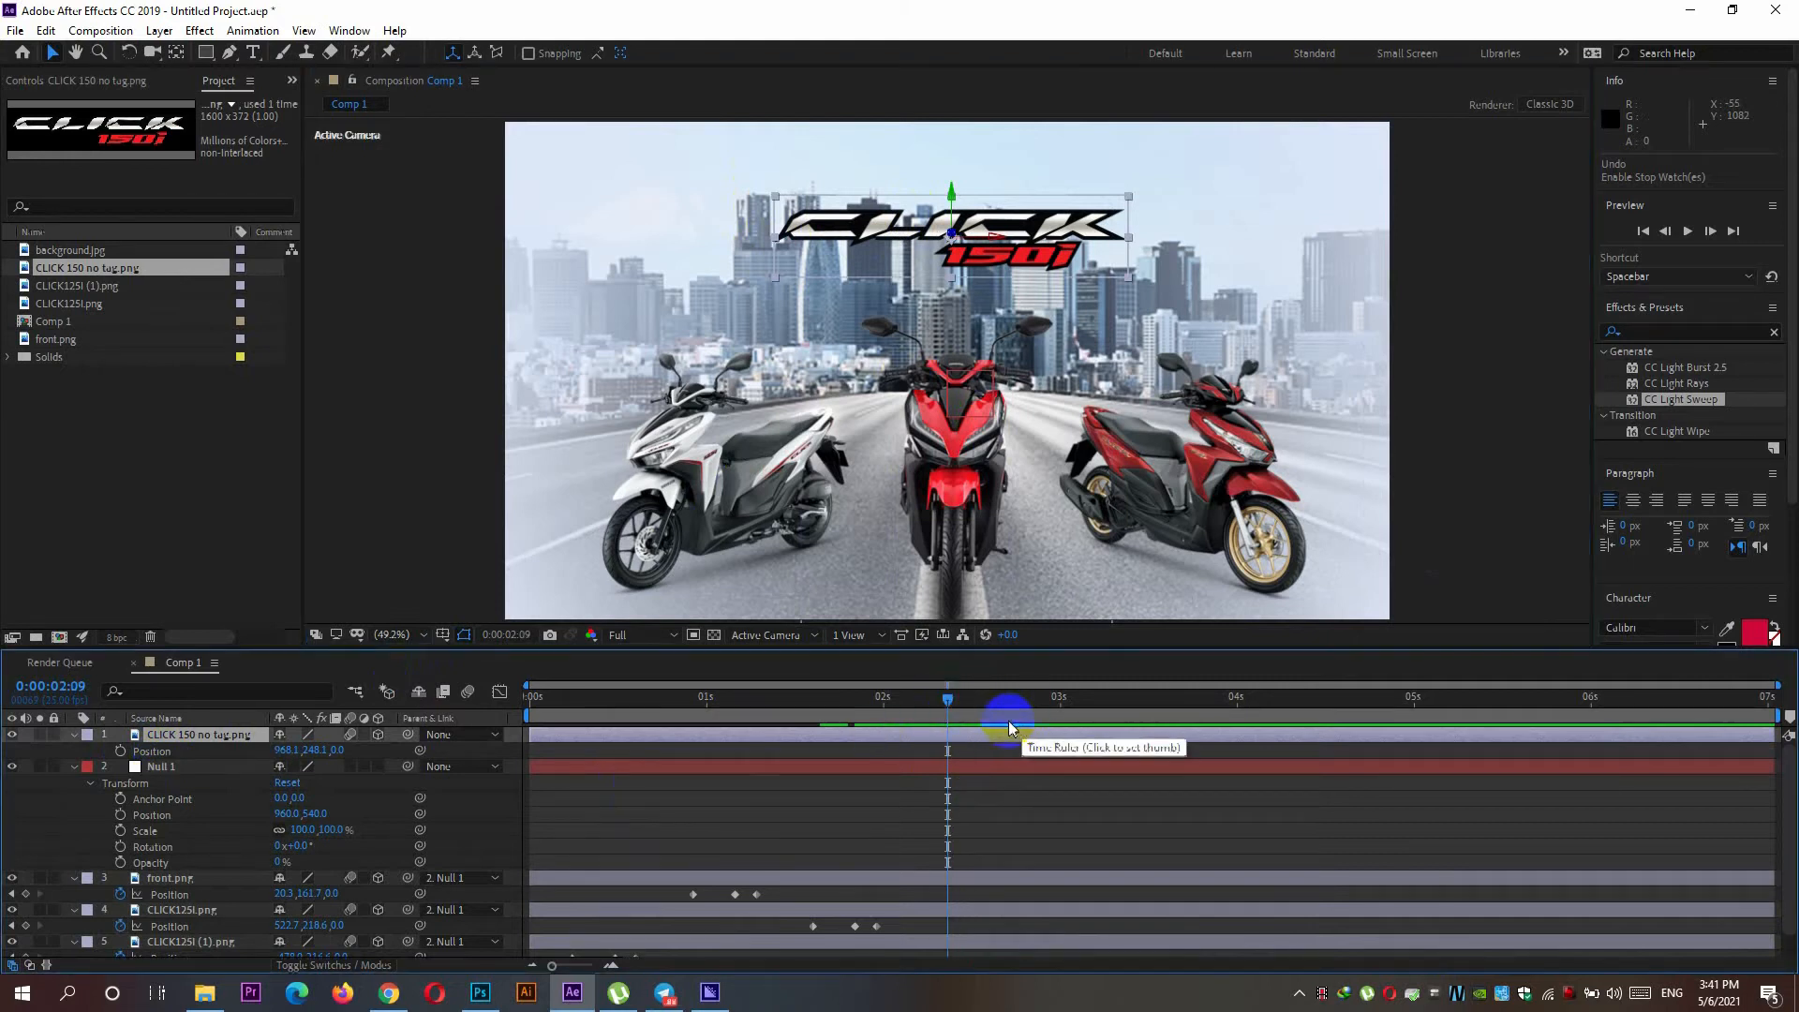
left_click(120, 750)
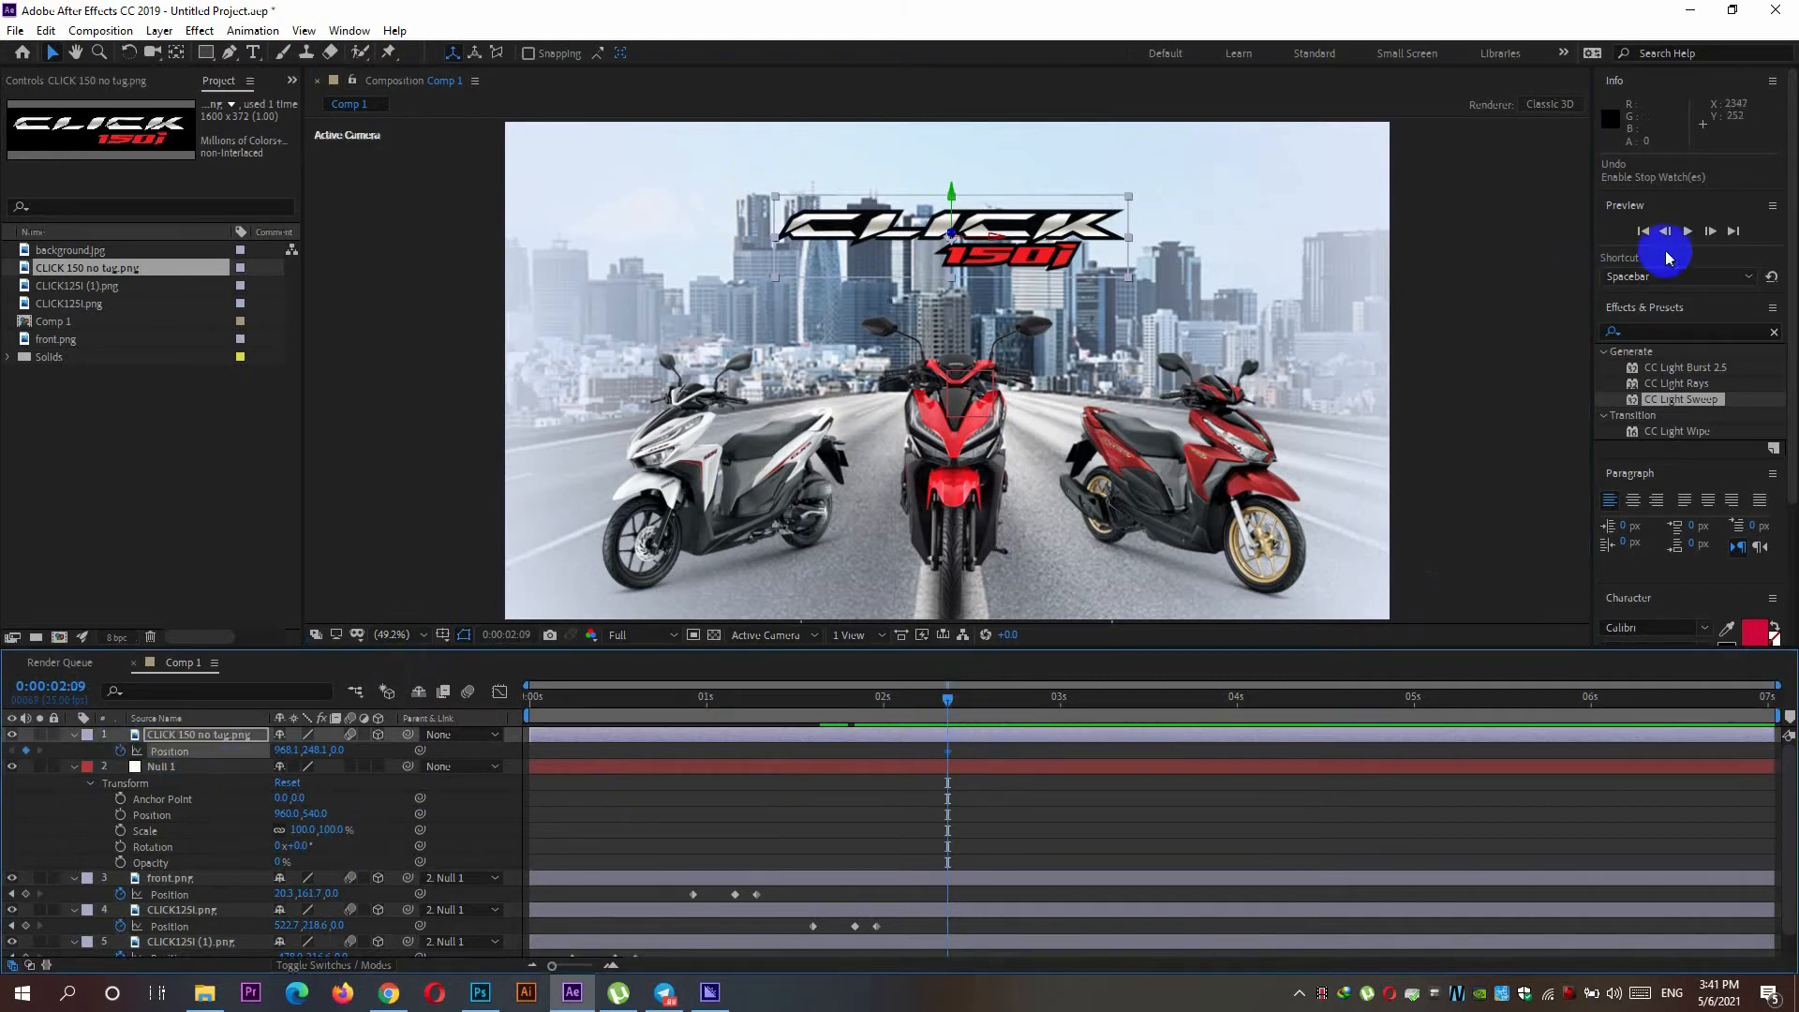
Step: Add two more Position keyframes to the logo layer at 0:00:02:14 and 0:00:02:17 without changing its position
left_click(1710, 232)
left_click(1710, 231)
left_click(1710, 231)
left_click(1710, 232)
left_click(1710, 232)
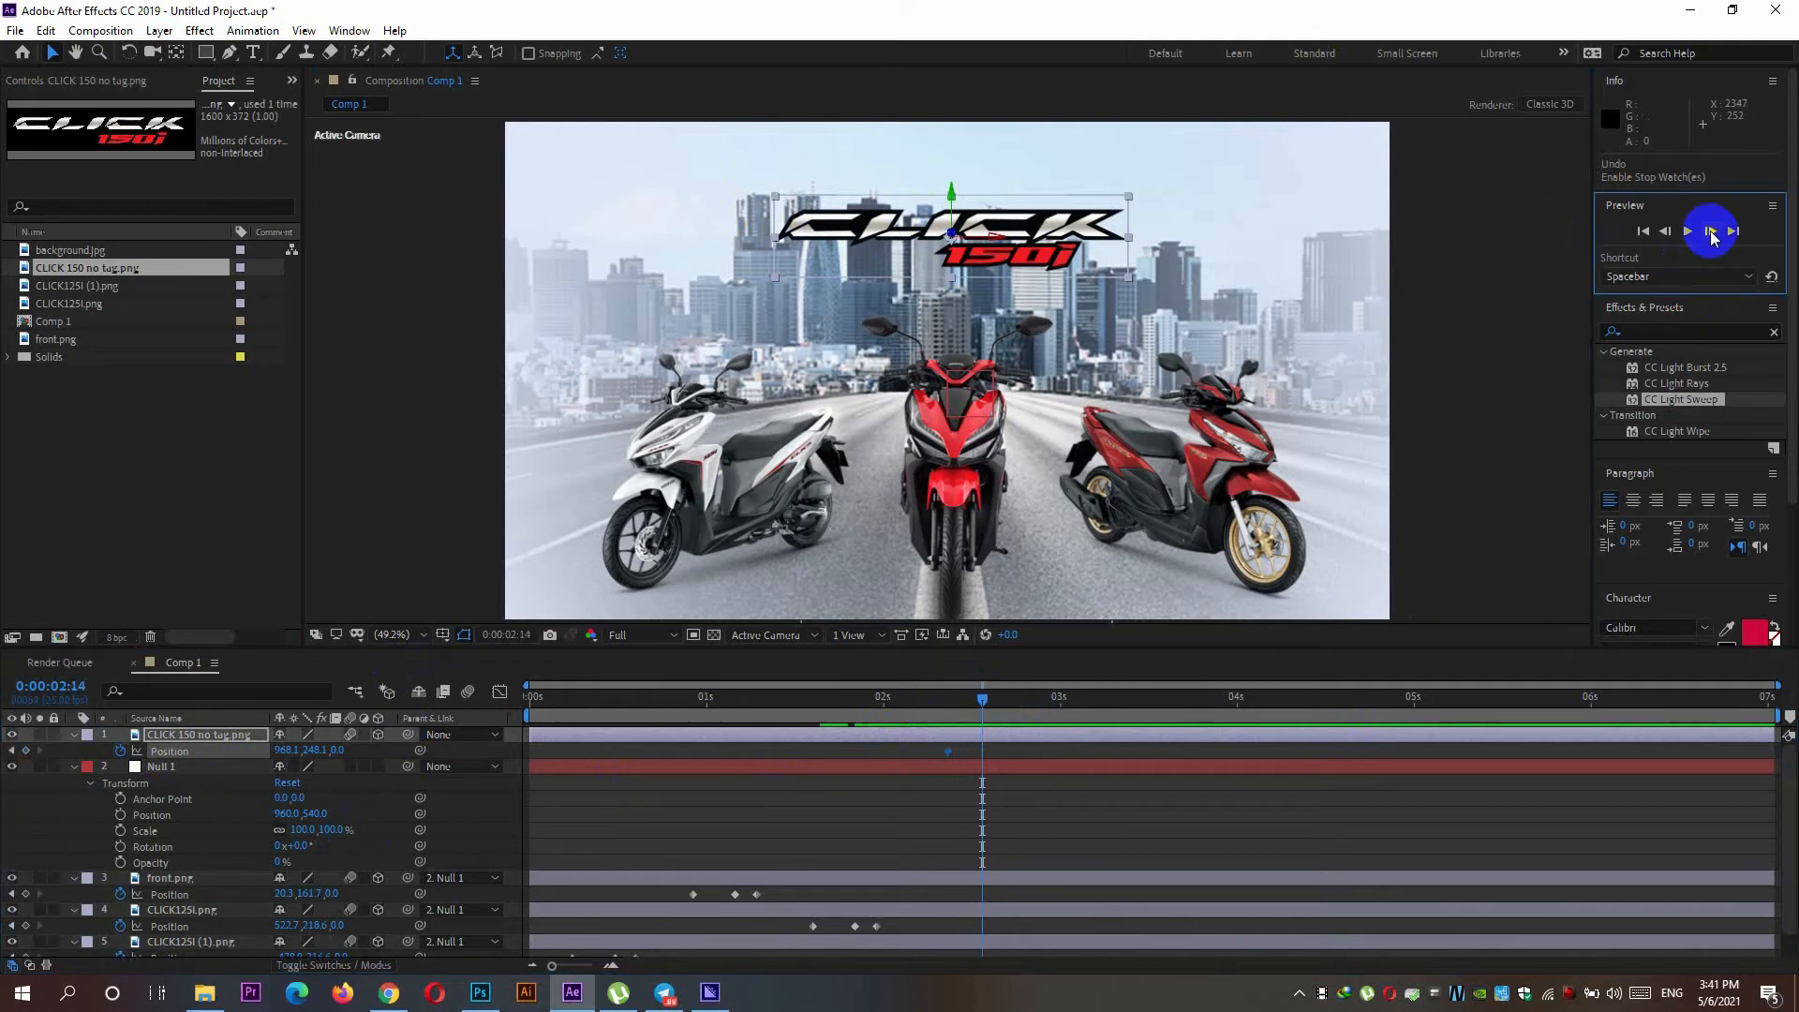
left_click(25, 751)
left_click(1710, 231)
left_click(1710, 232)
left_click(1711, 231)
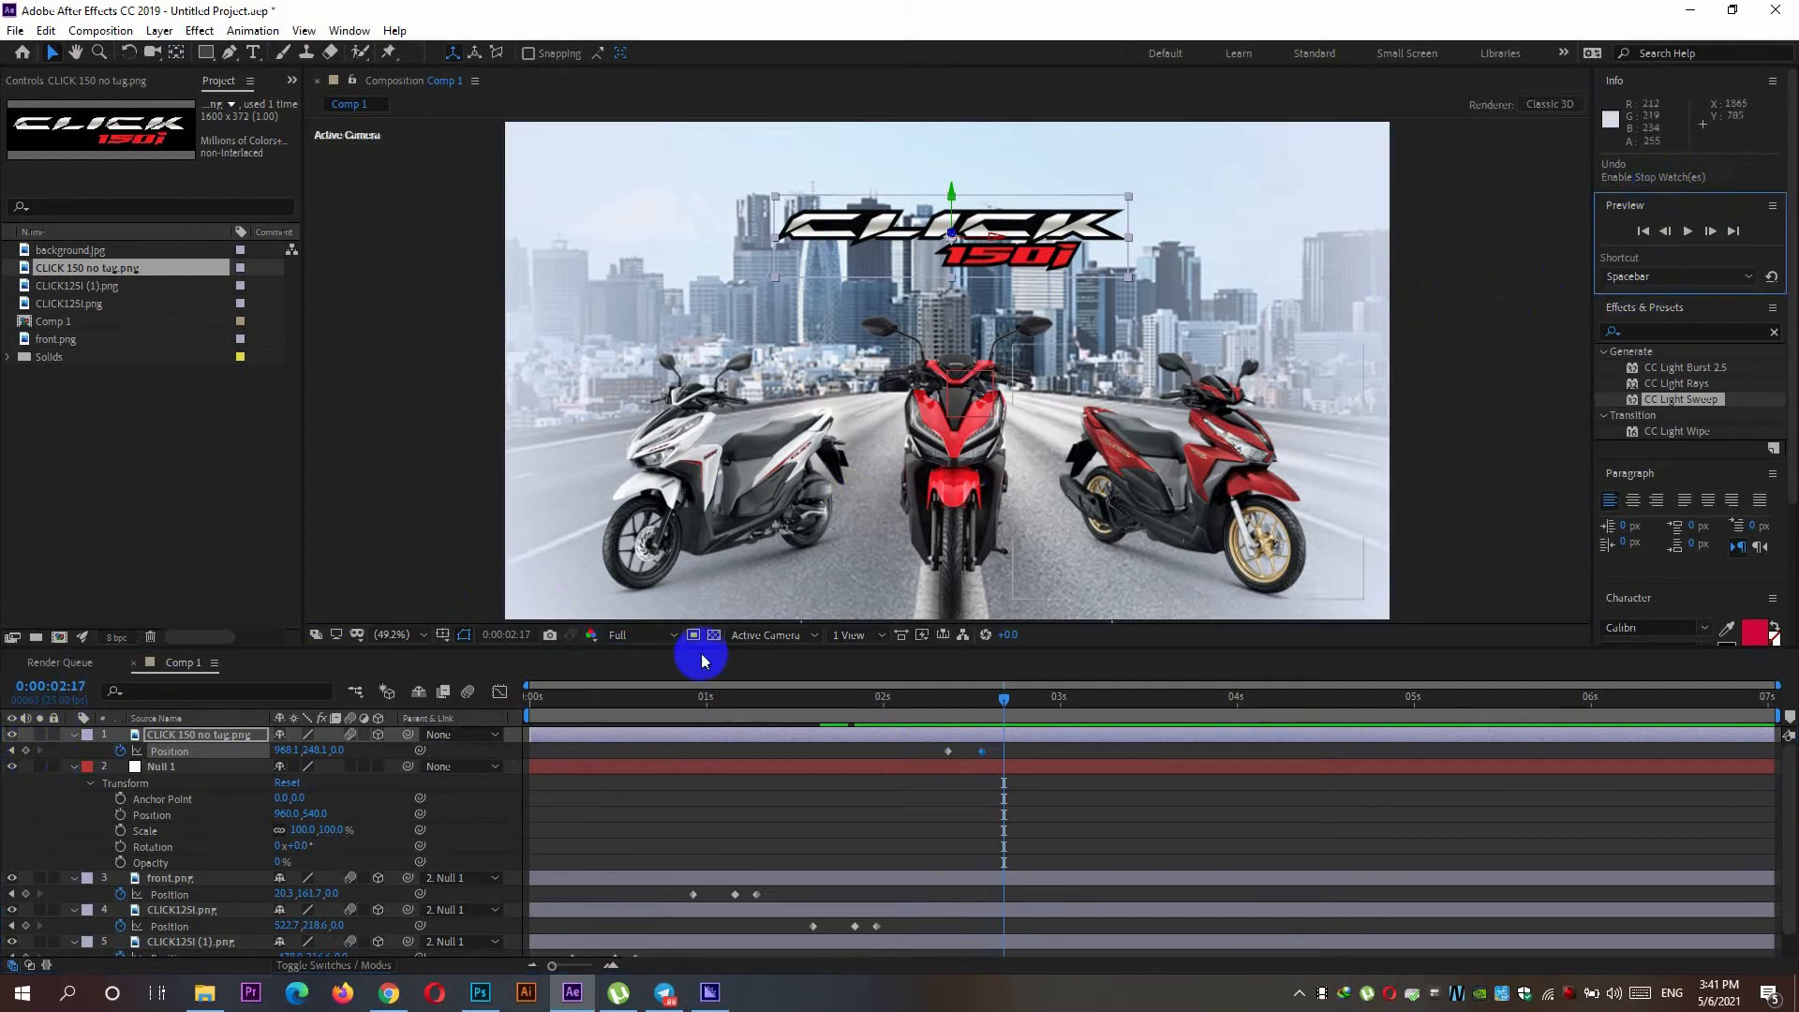
left_click(25, 751)
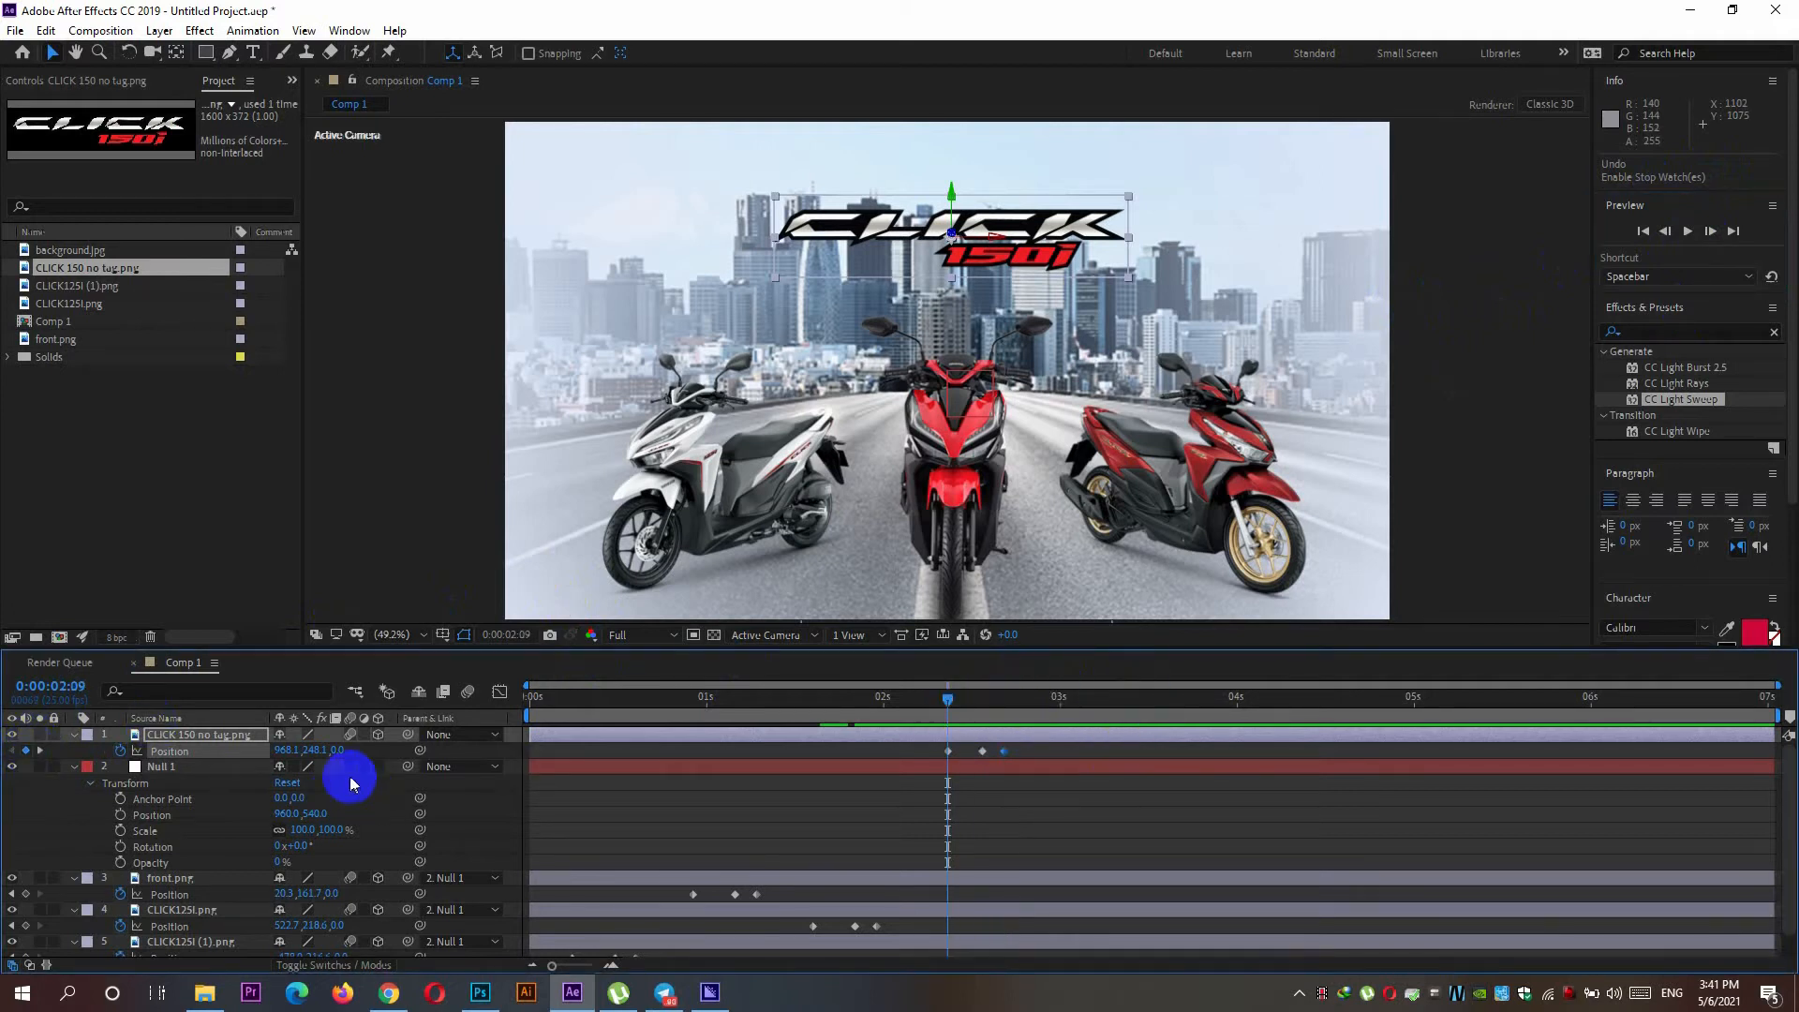
Step: Set the logo's Z position to -1770 at 0:00:02:09 and 1080 at the second keyframe, and shift that second keyframe to 0:00:02:13
left_click_drag(335, 751, 480, 775)
left_click_drag(948, 699, 985, 699)
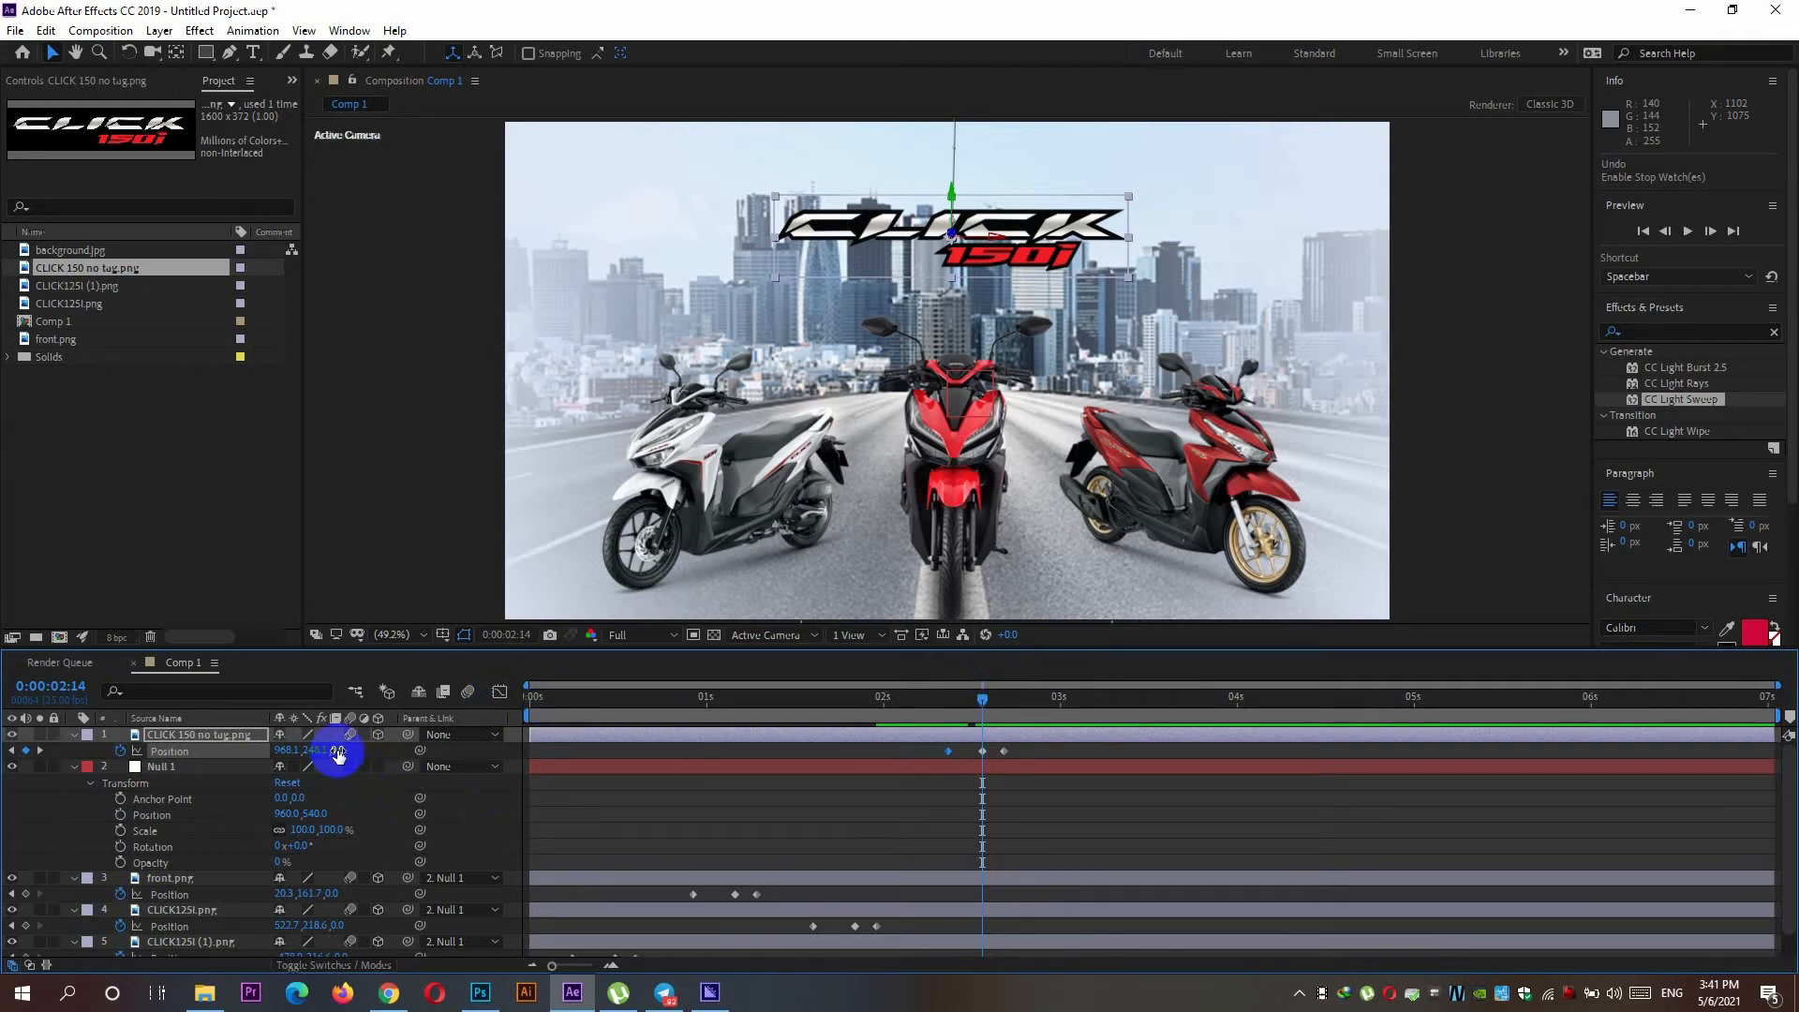
left_click_drag(338, 751, 422, 735)
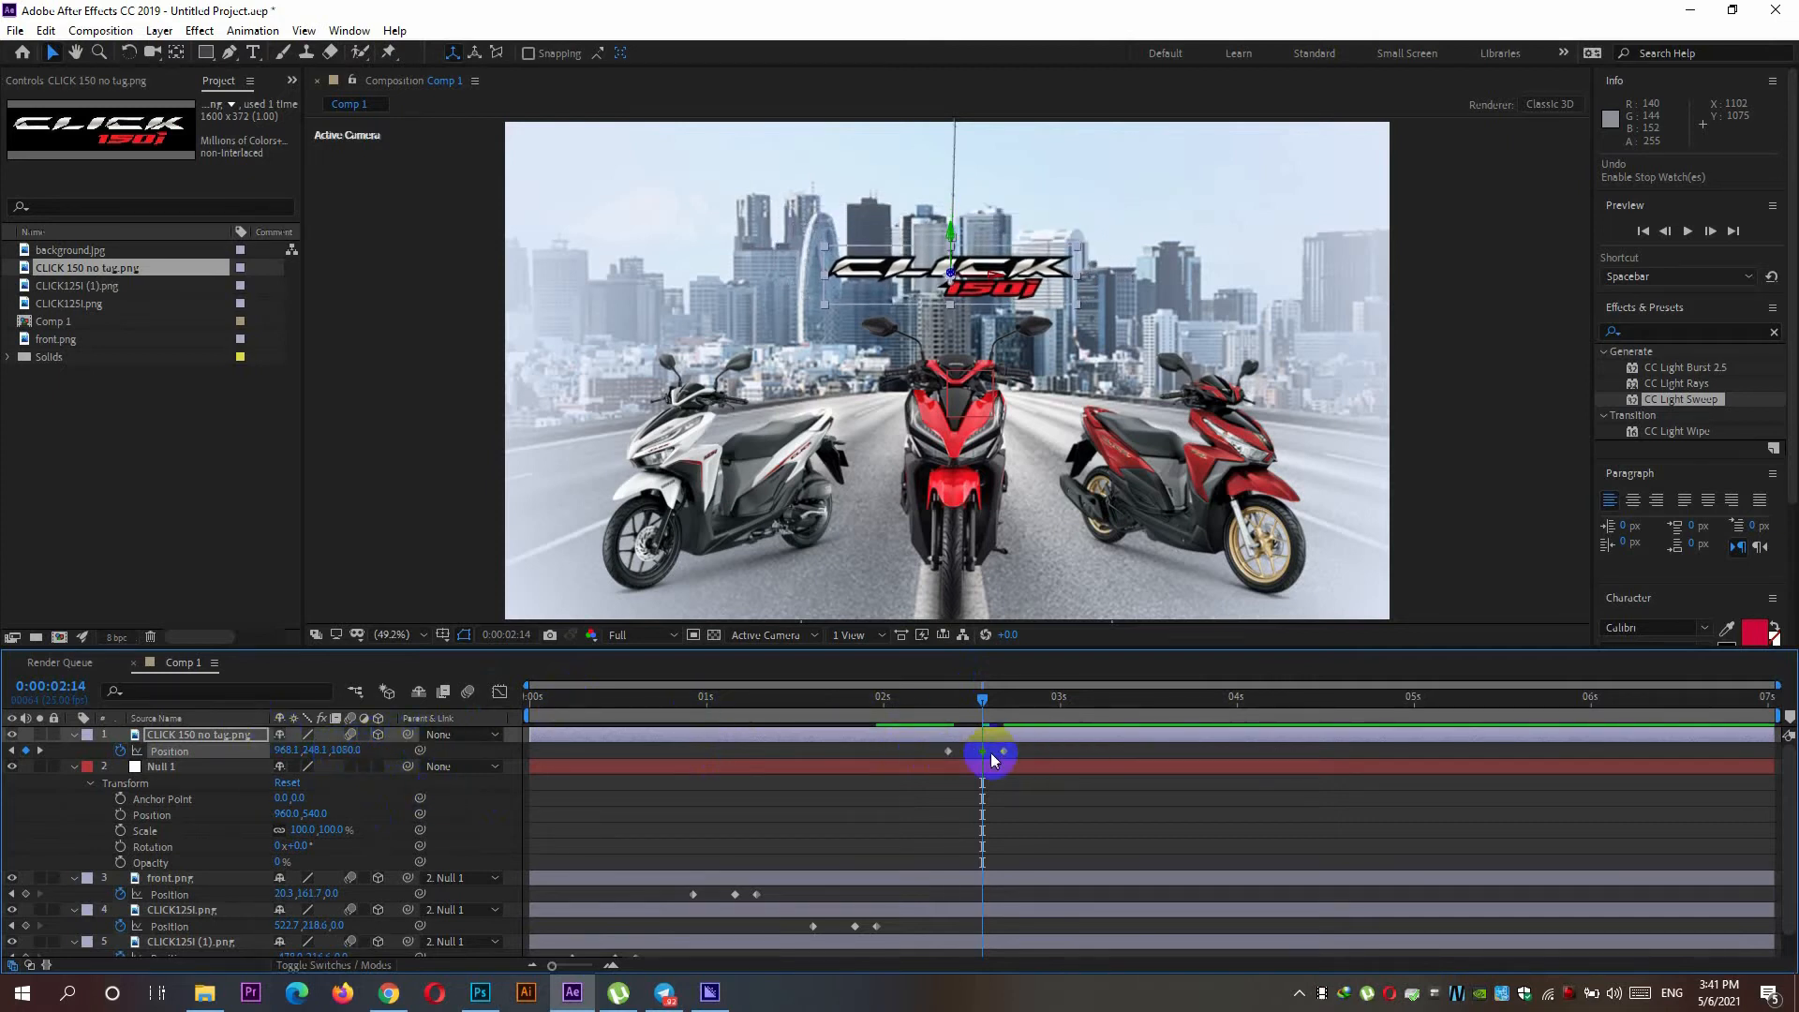
left_click_drag(982, 752, 976, 750)
Step: Add a fourth Position keyframe to the logo layer at 0:00:02:21 with its position unchanged
left_click(977, 694)
left_click_drag(977, 694, 1004, 695)
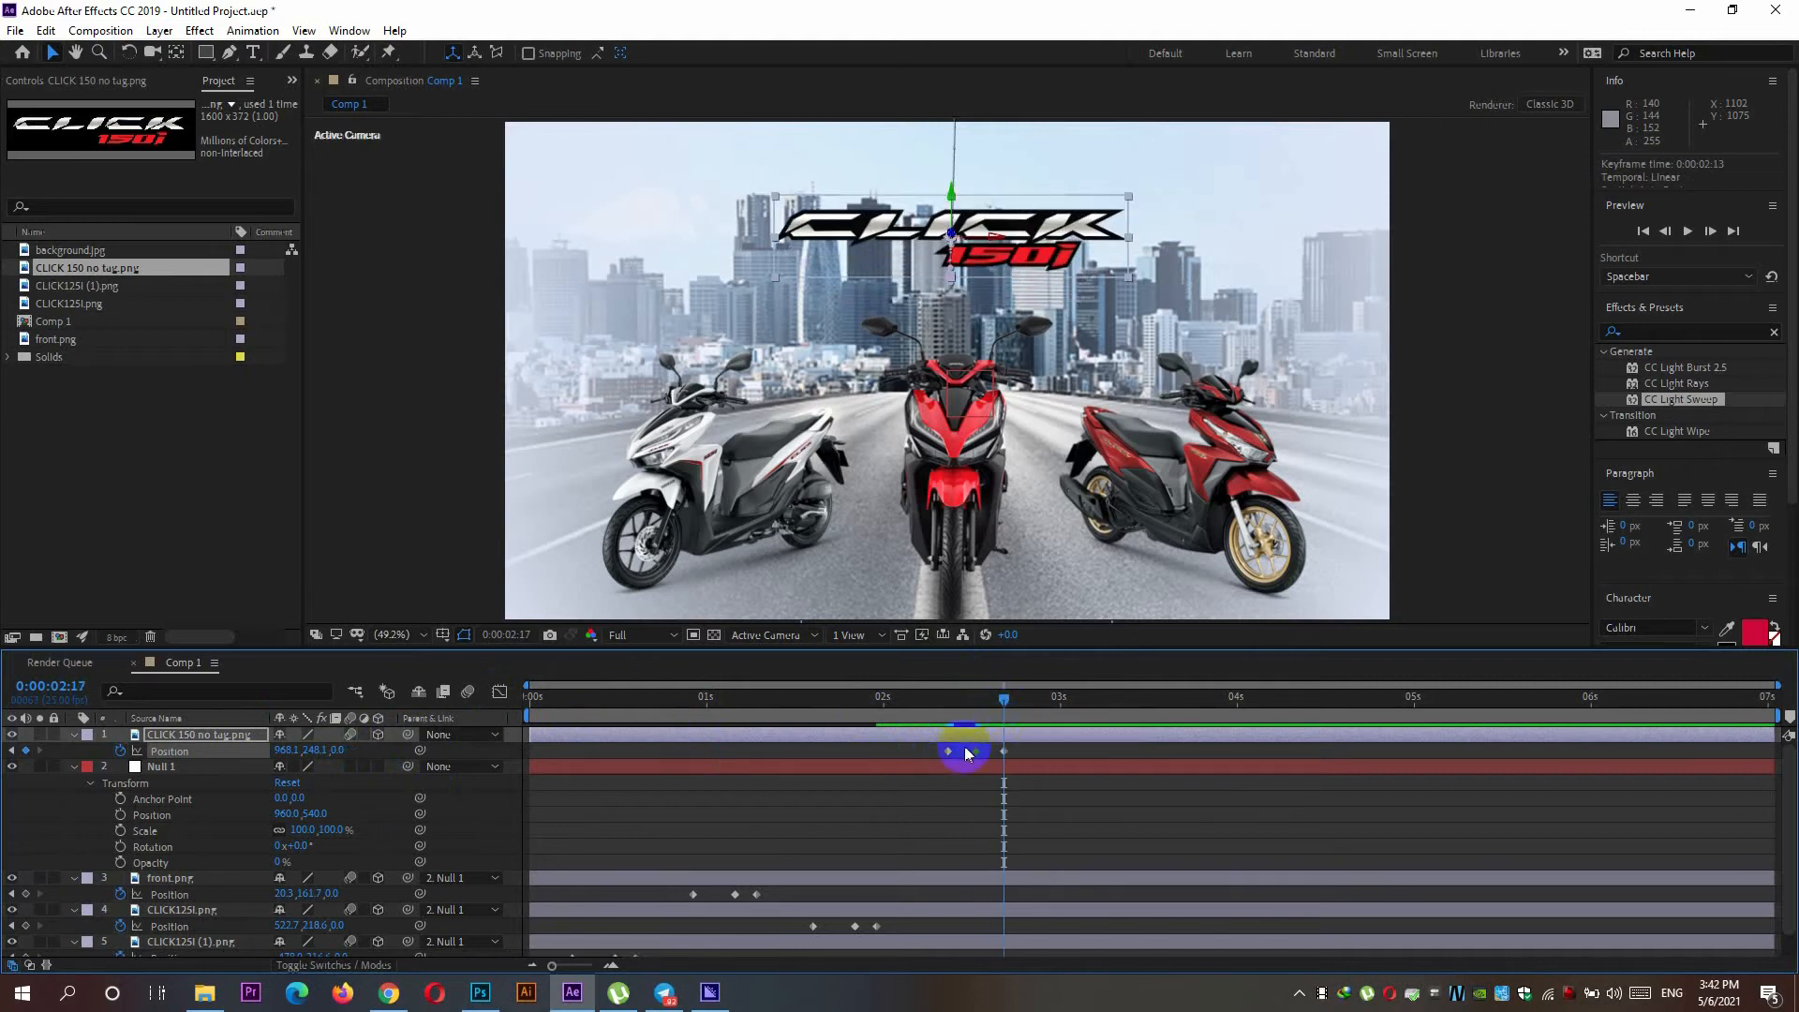
left_click(1710, 231)
left_click(1710, 230)
left_click(1710, 230)
left_click(1710, 230)
left_click(25, 749)
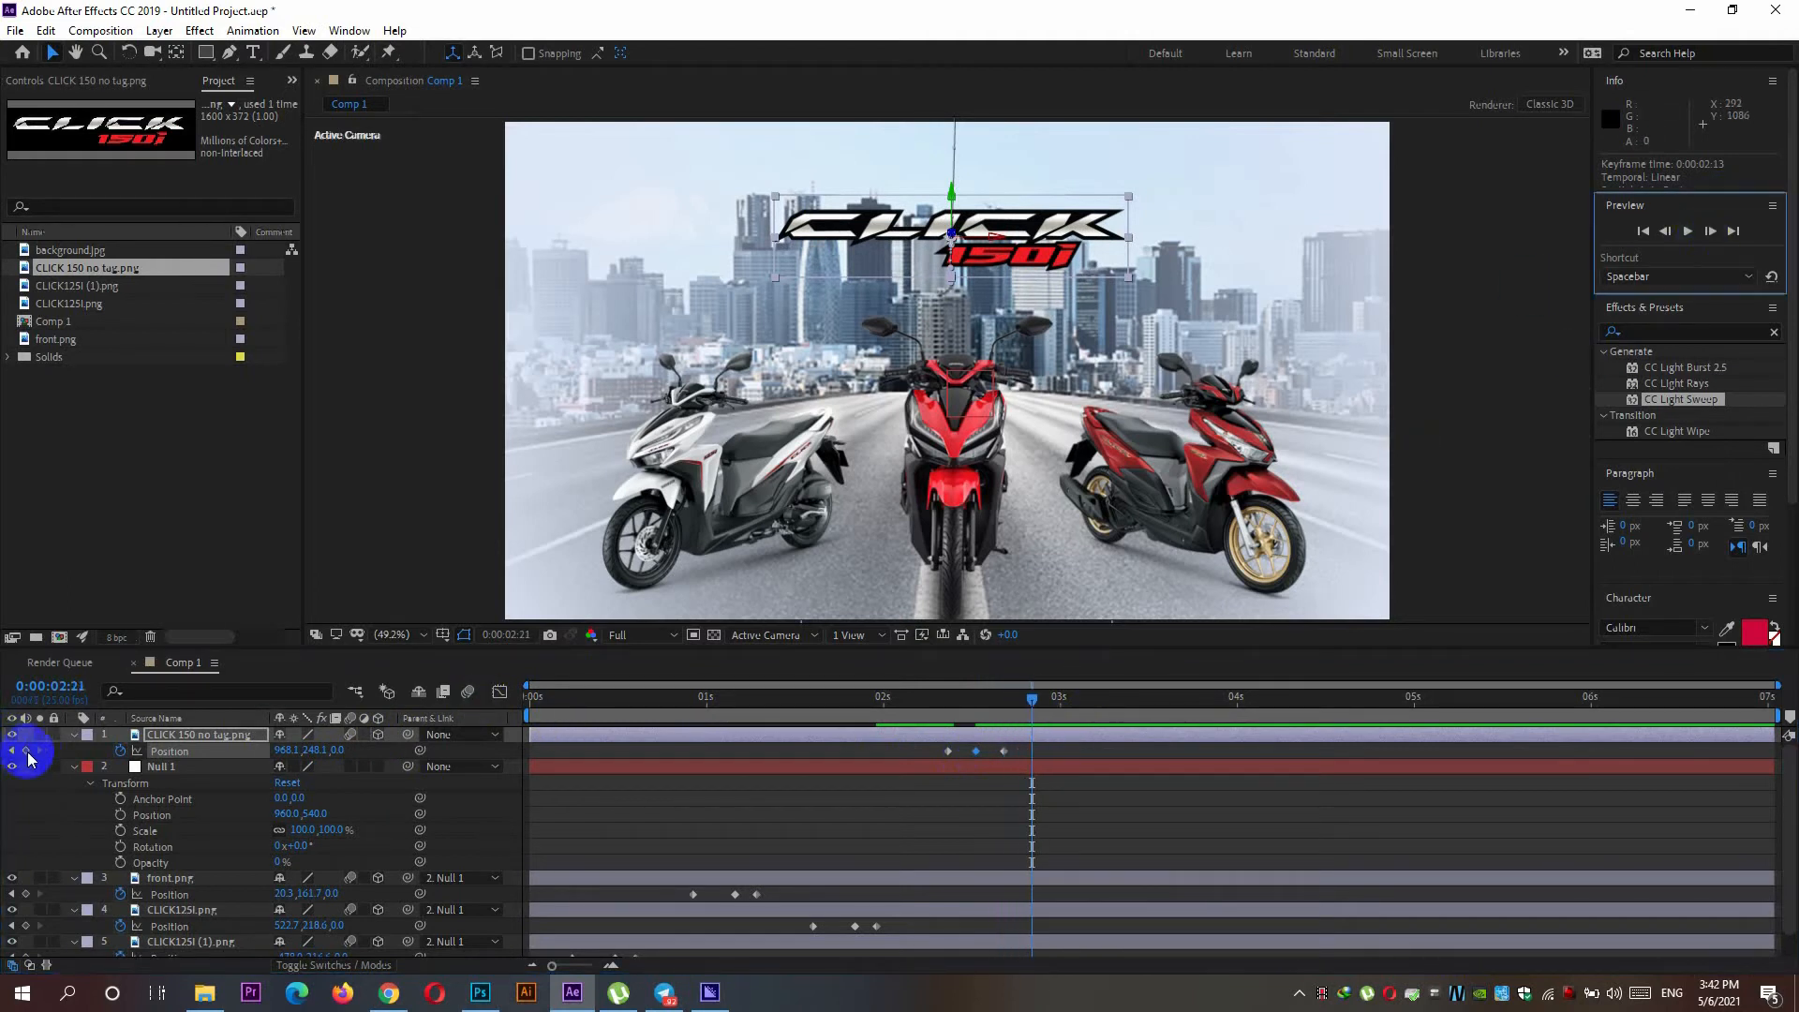
Step: Set the logo's Z position to -370 at 0:00:02:17 and preview the animation from 0:00:01:11
mouse_move(1044, 697)
left_mouse_down()
mouse_move(944, 700)
mouse_move(1036, 694)
mouse_move(1017, 702)
left_mouse_up()
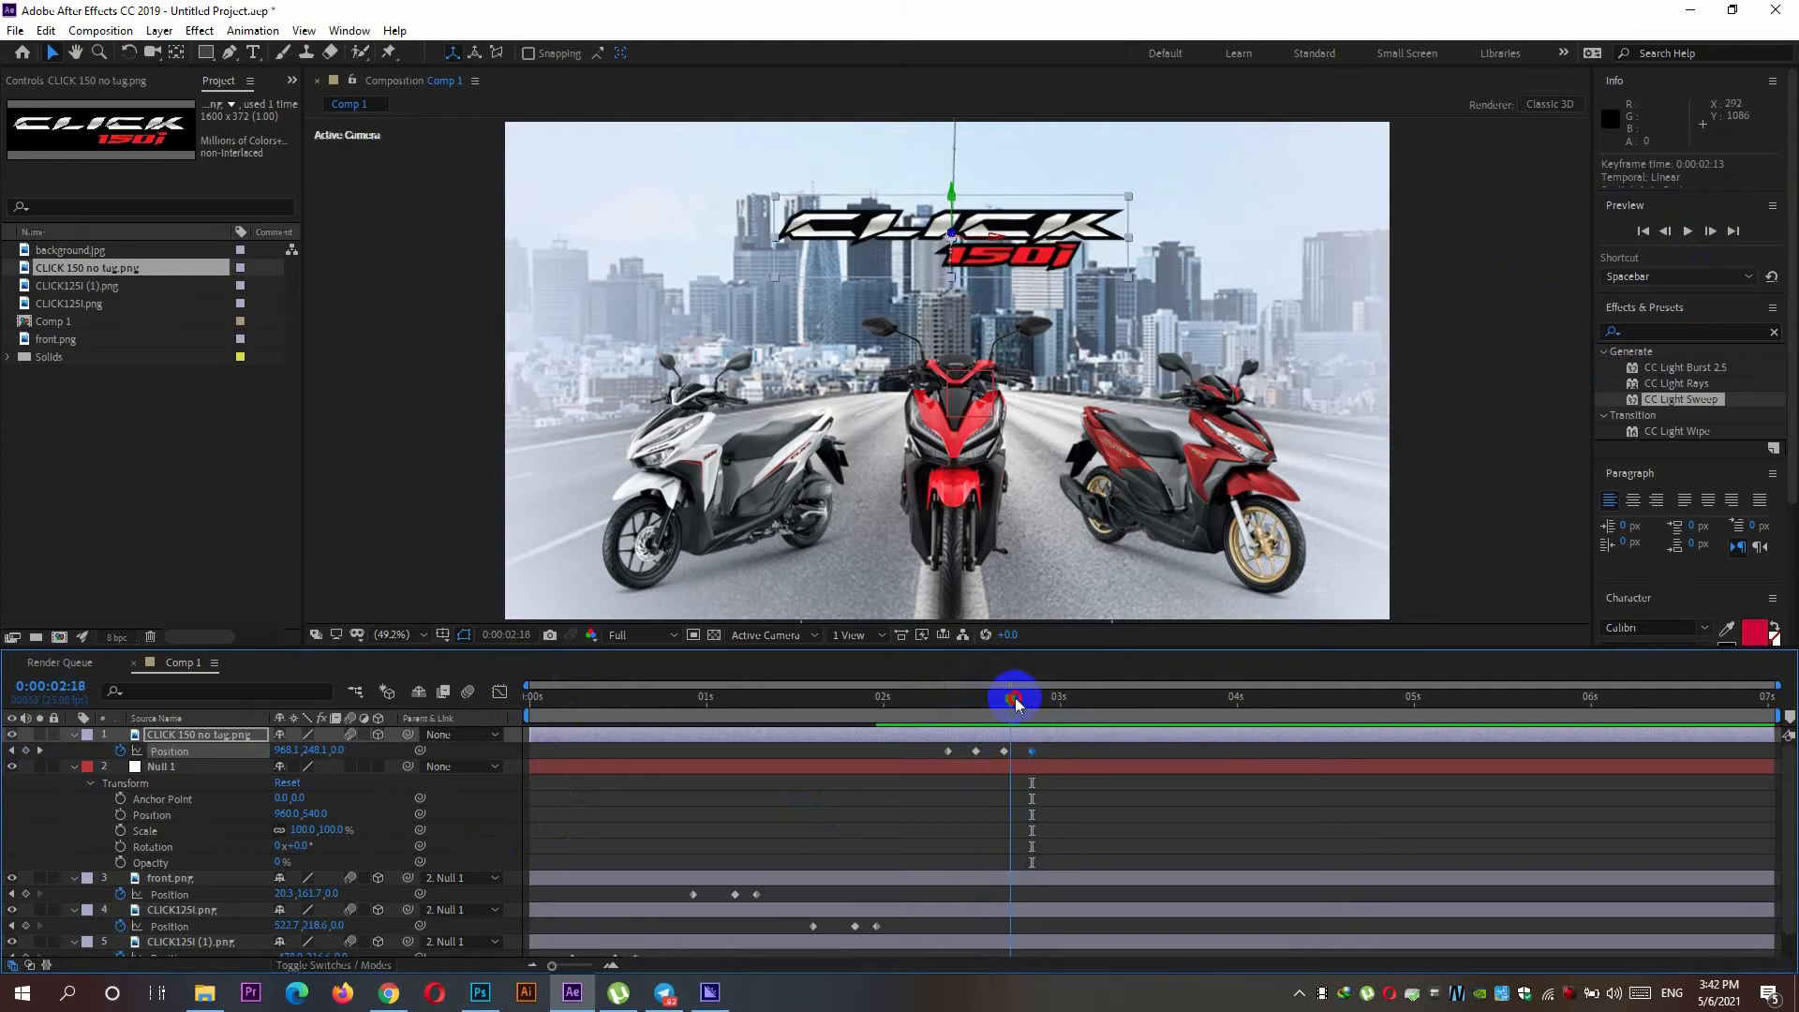
left_click_drag(338, 754, 300, 751)
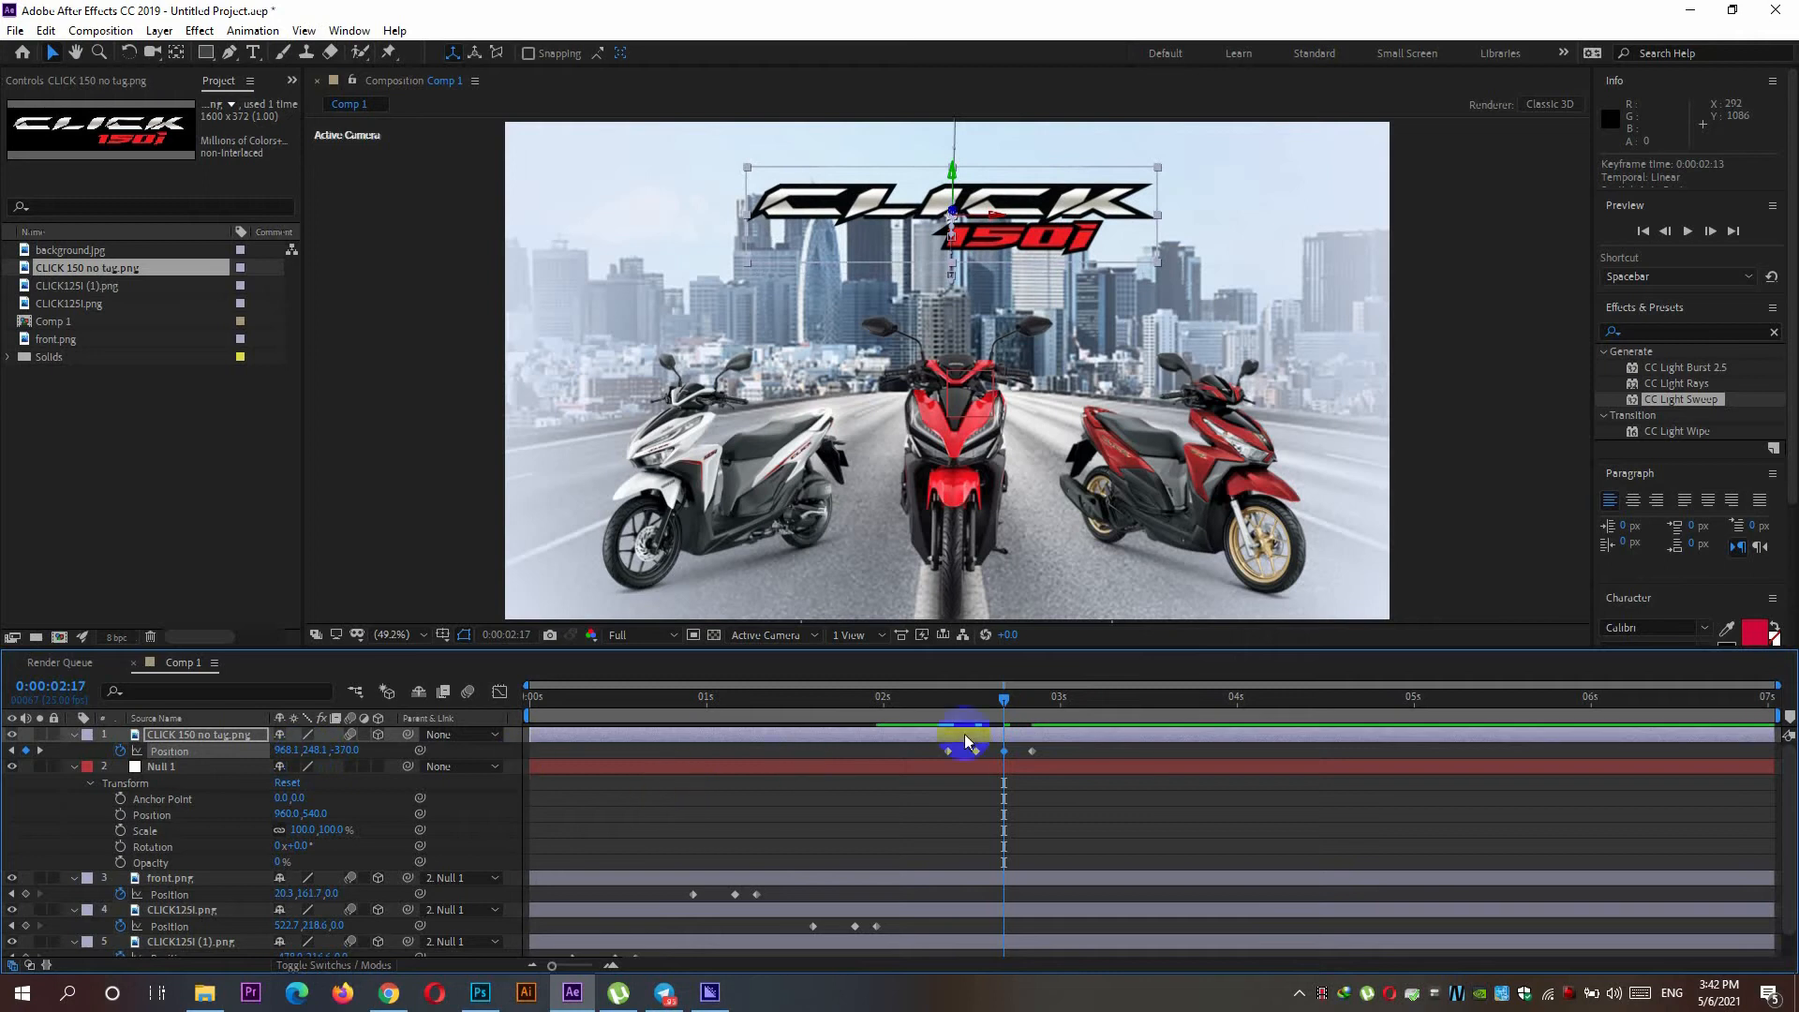
left_click_drag(1008, 697, 789, 701)
key("space")
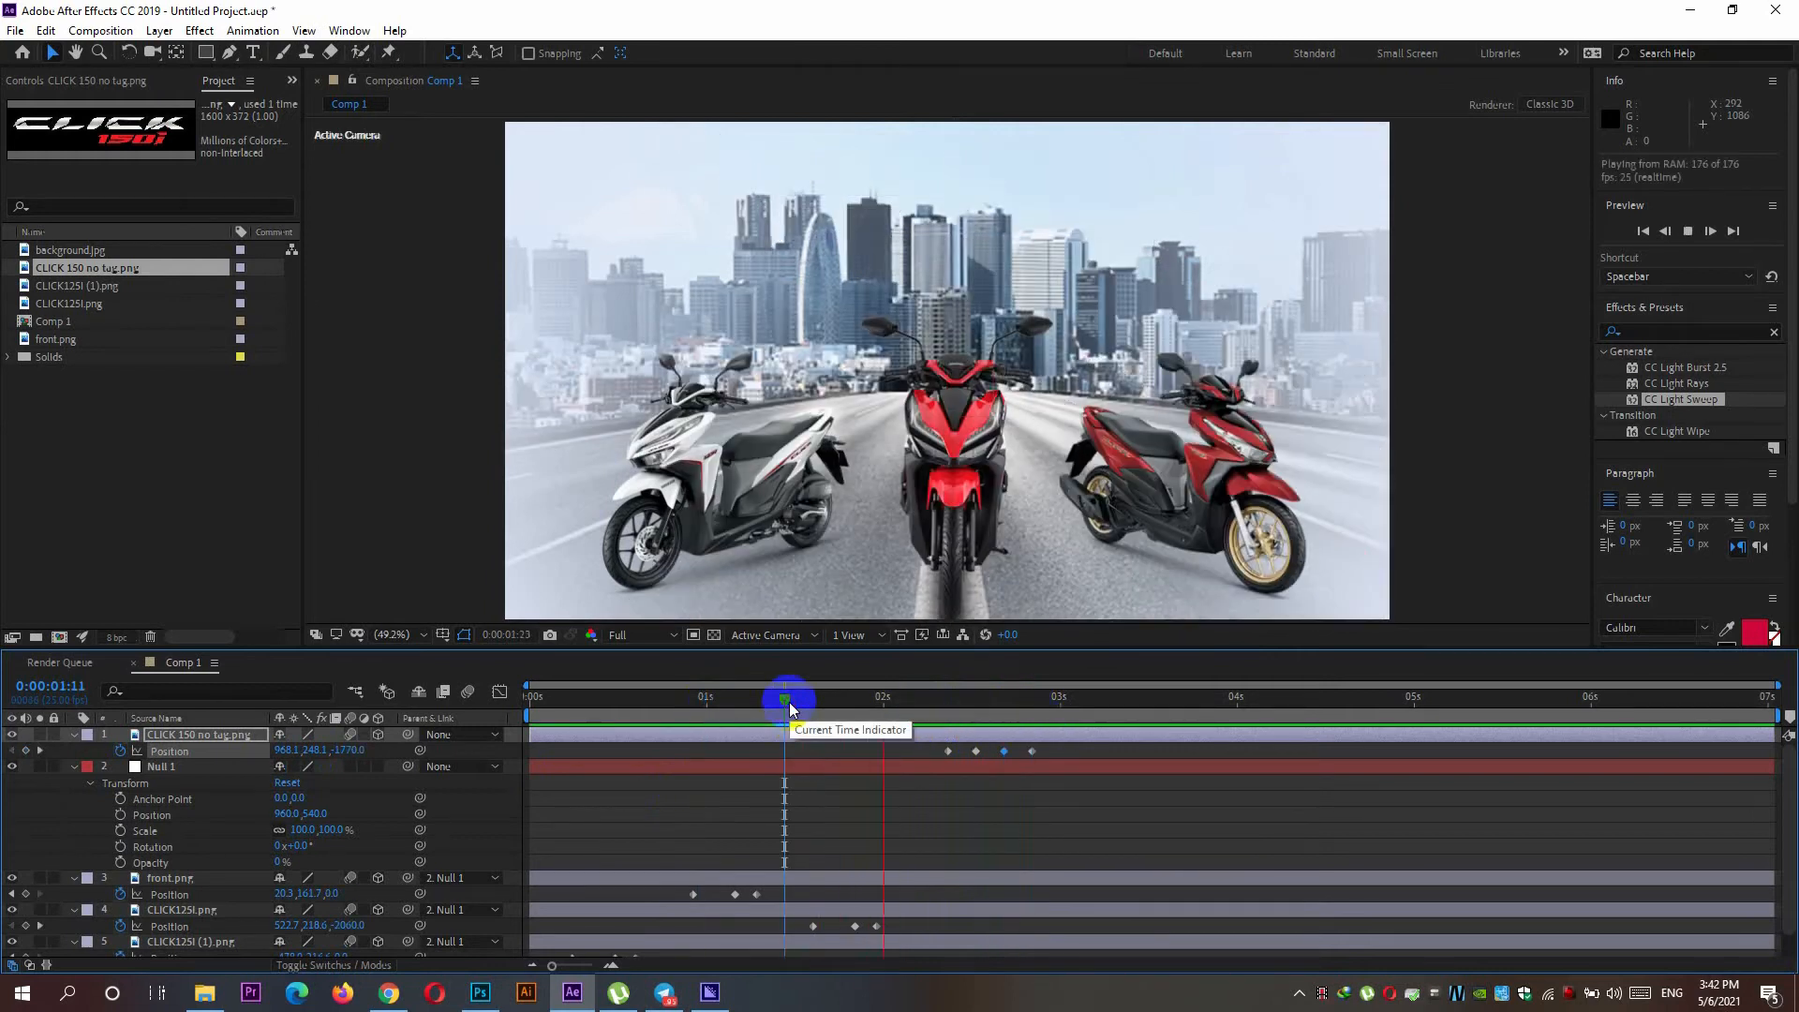
key("space")
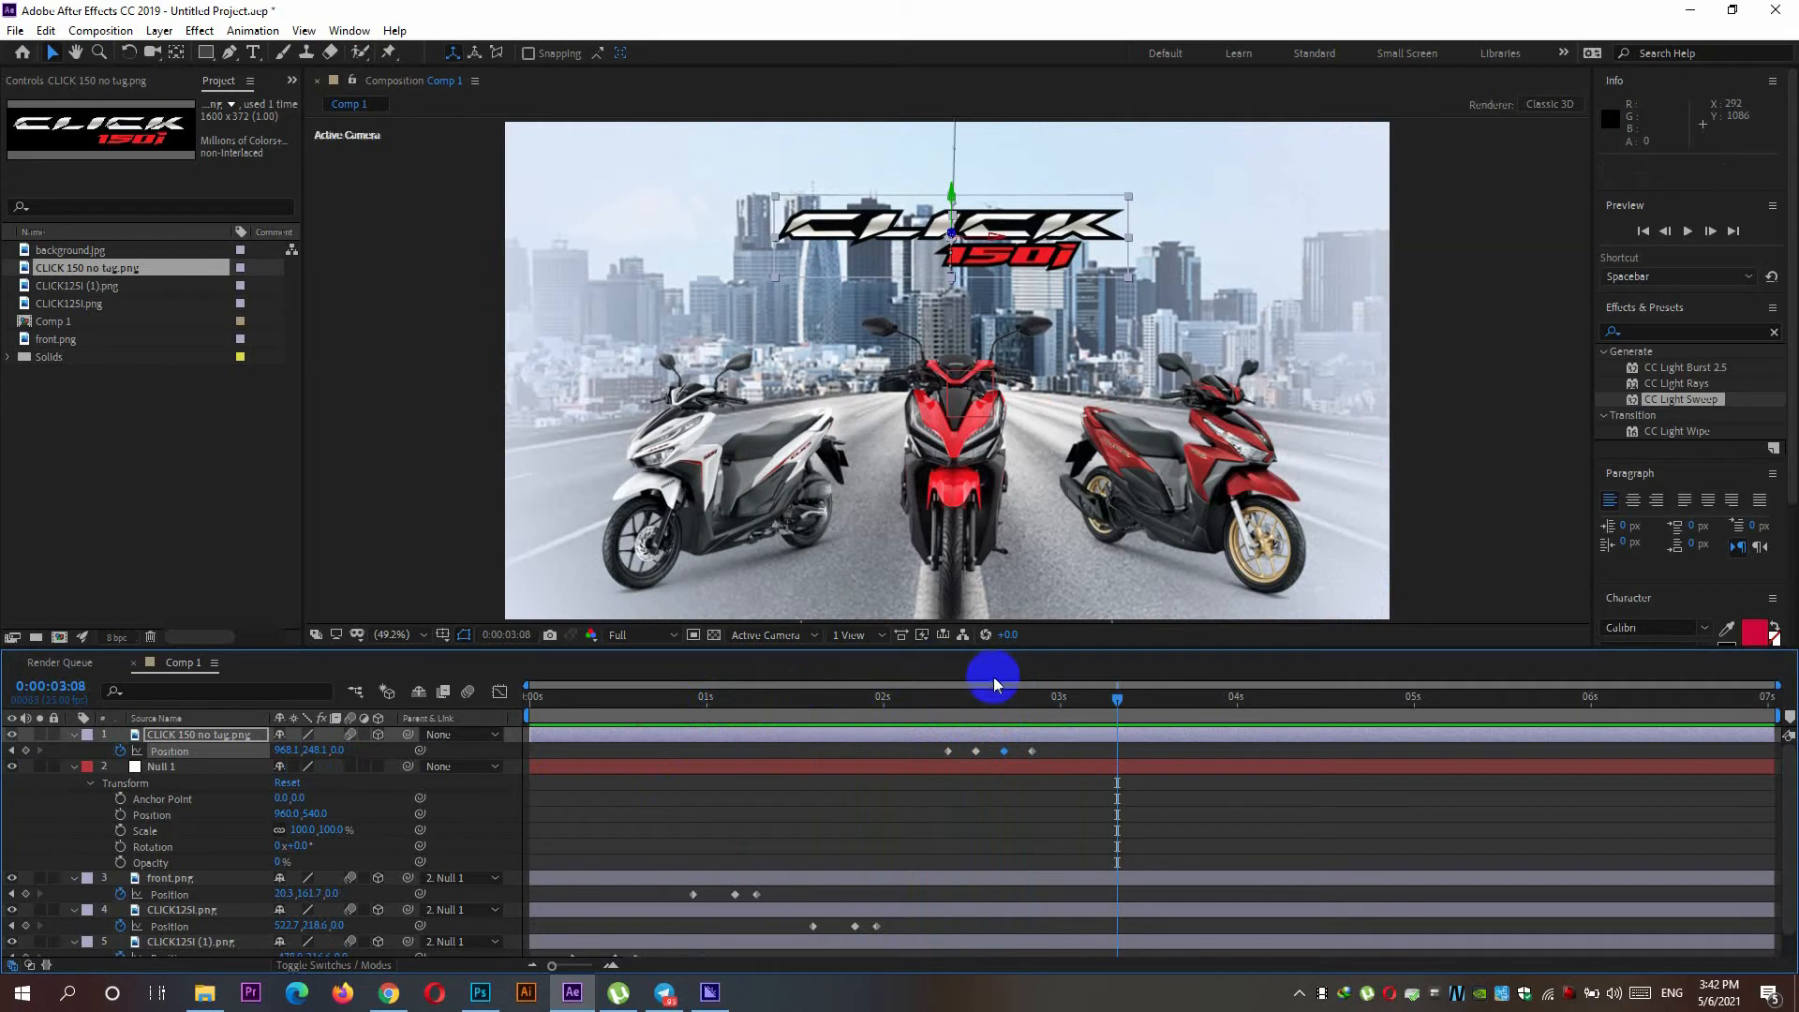
Step: Enable Position keyframing on Null 1 with a first keyframe at 0:00:03:08
mouse_move(1105, 697)
left_mouse_down()
mouse_move(1090, 701)
mouse_move(1116, 701)
left_mouse_up()
left_click(1777, 910)
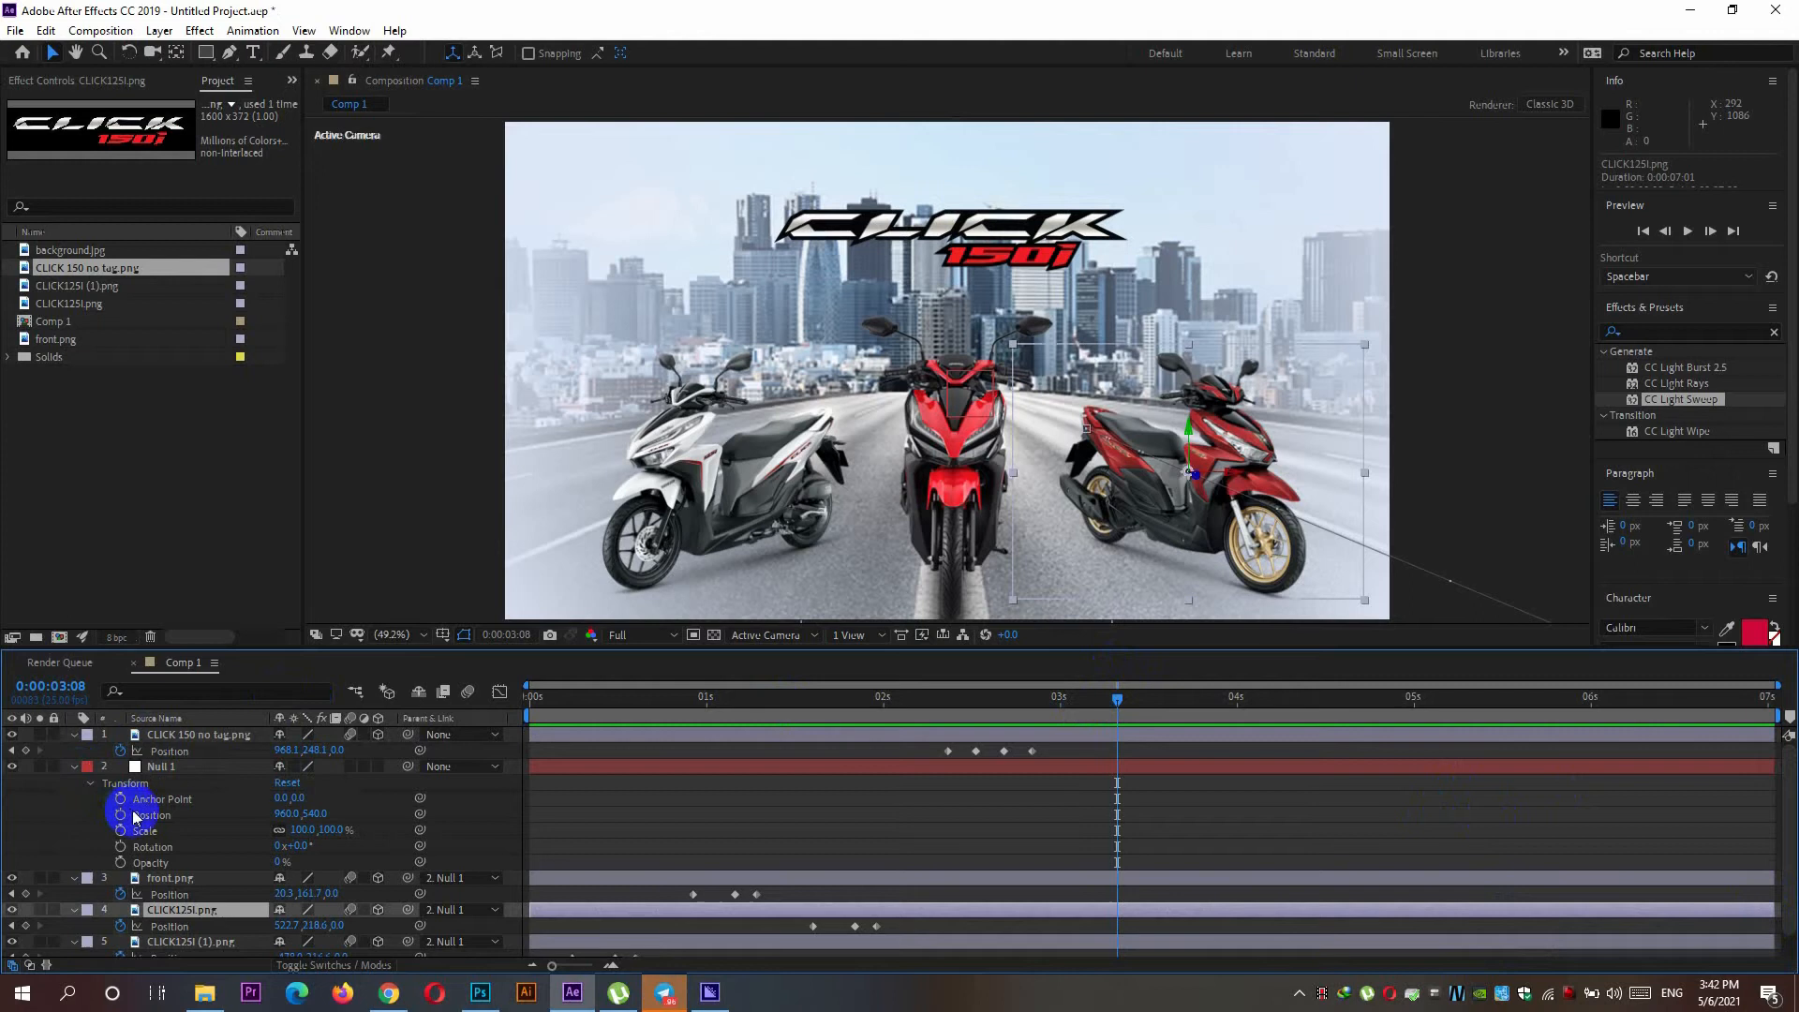
left_click(157, 766)
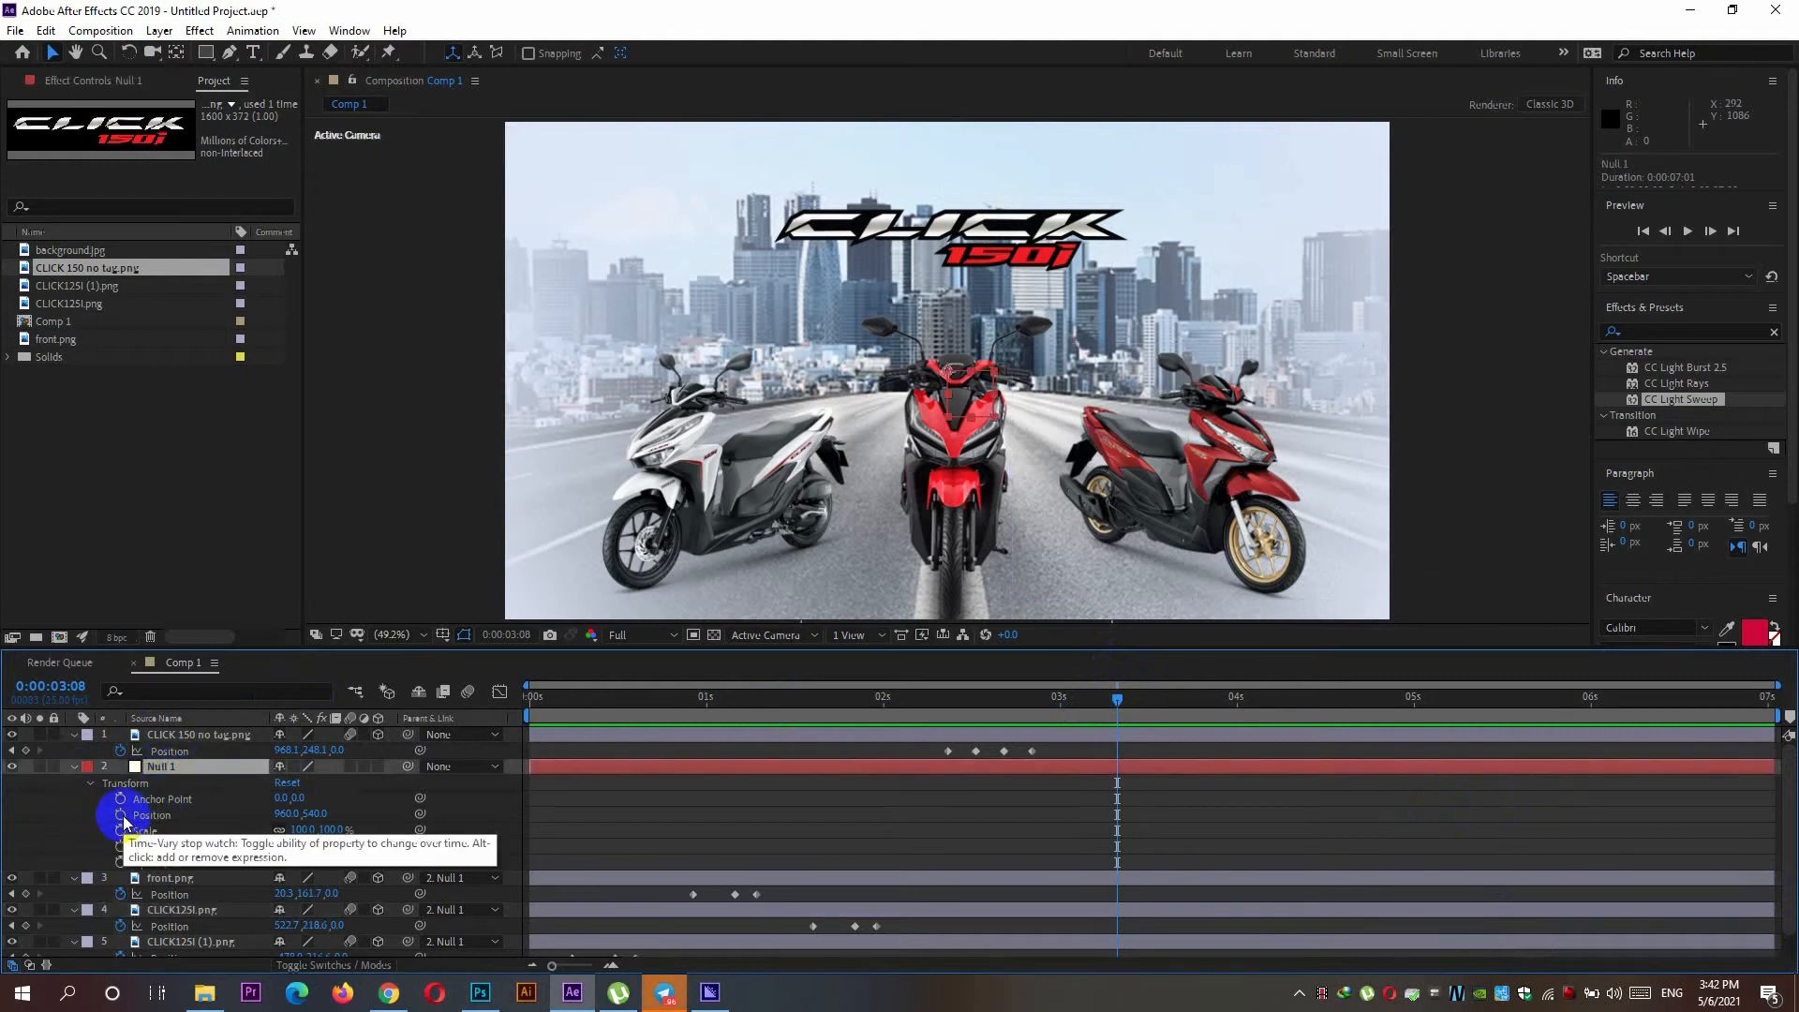
left_click(121, 814)
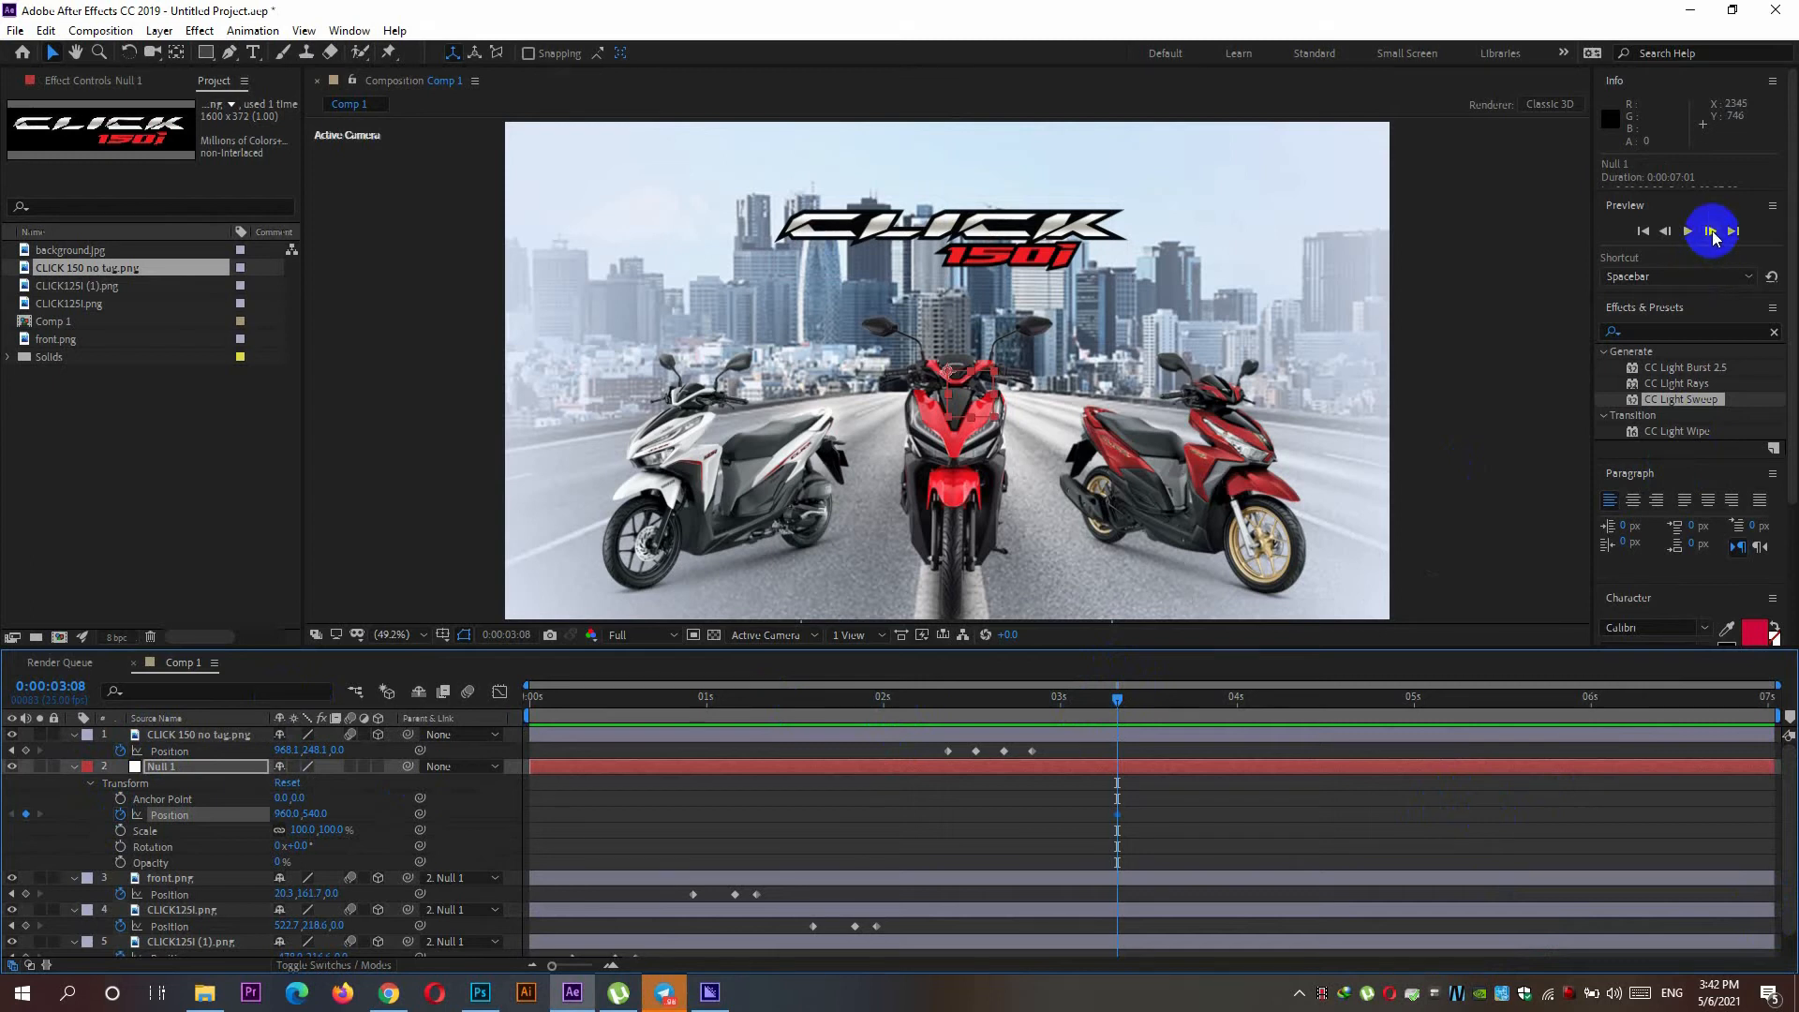
Step: Add two more Position keyframes to Null 1 at 0:00:03:13 and 0:00:03:17 without changing its position
left_click(1711, 232)
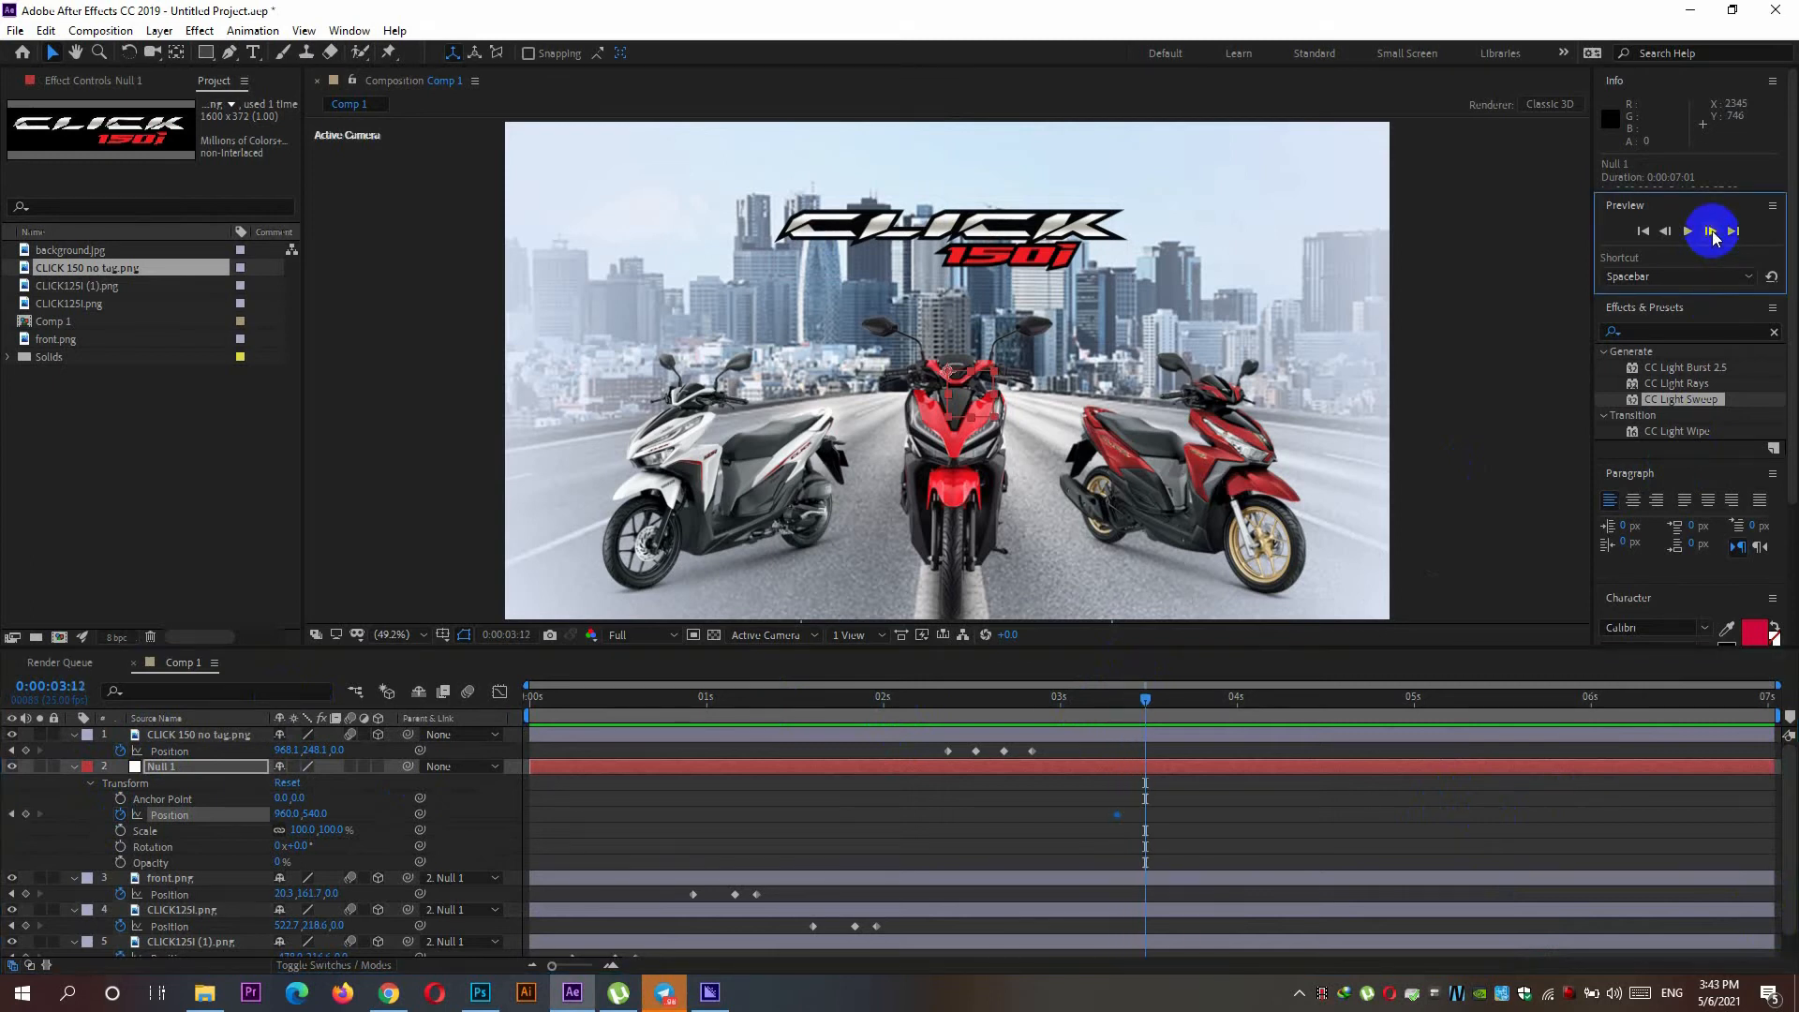
left_click(1711, 231)
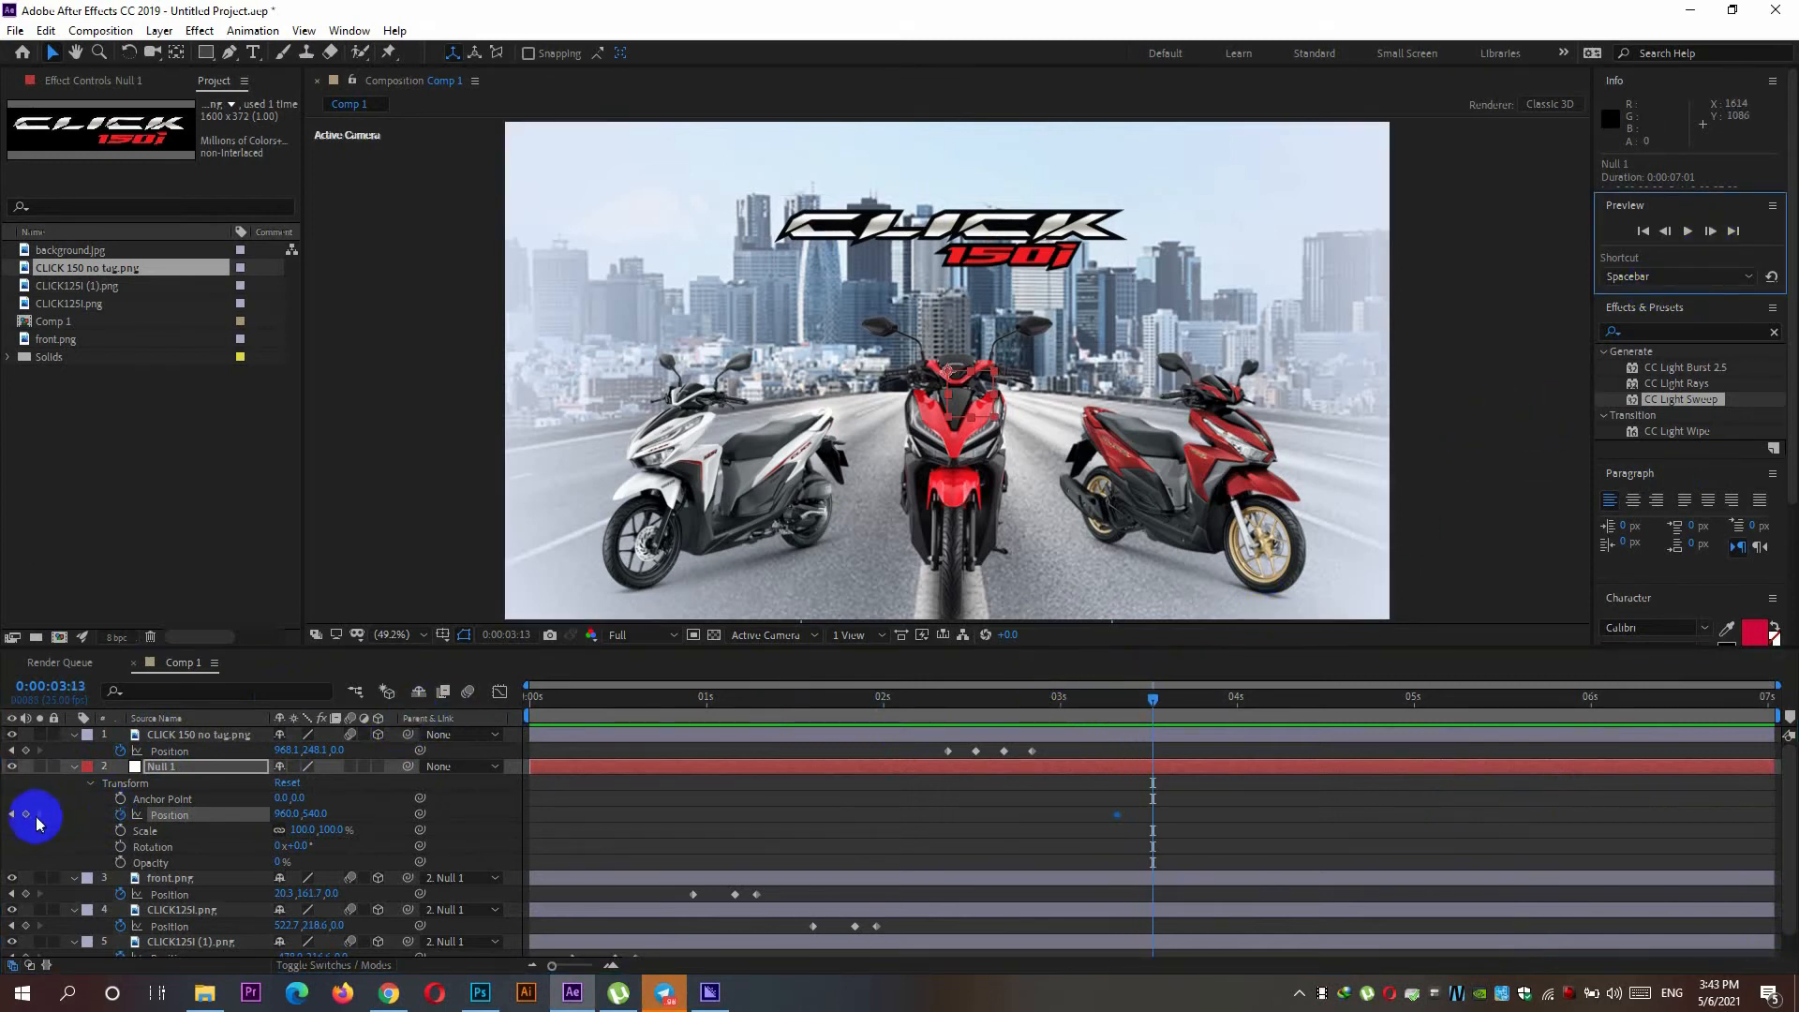
left_click(25, 814)
left_click(1711, 234)
left_click(1711, 231)
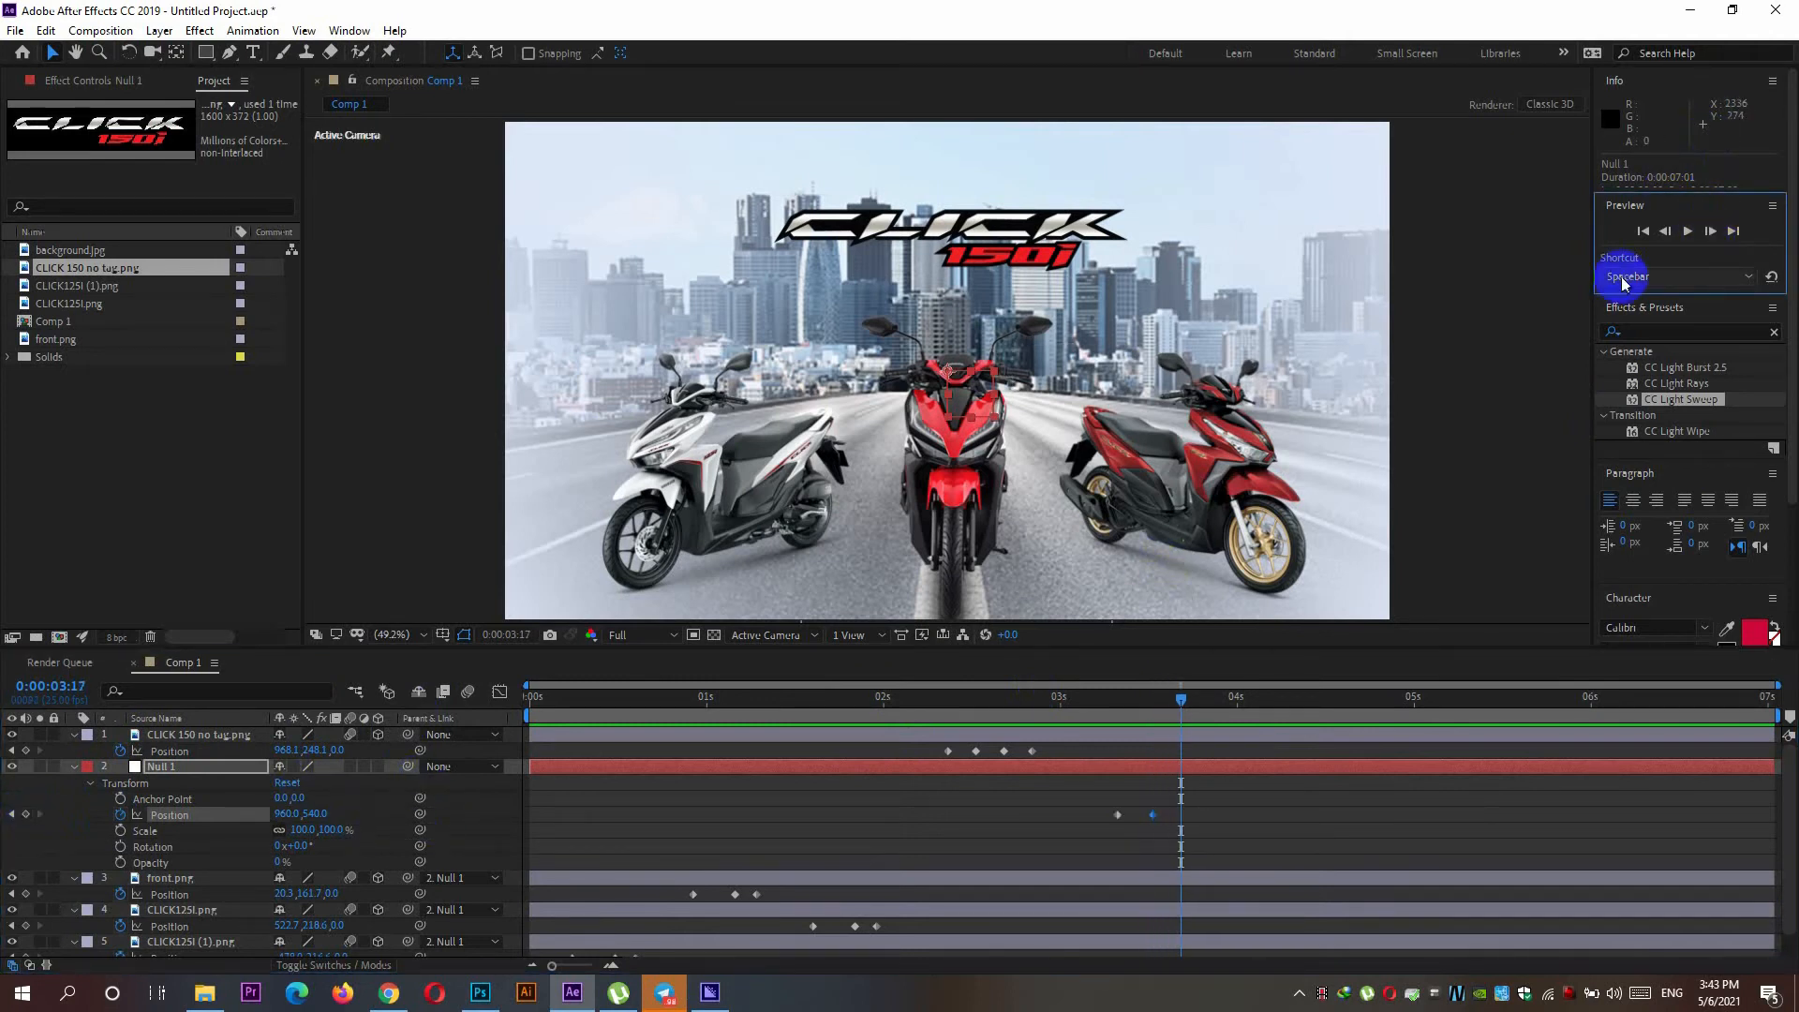
left_click(25, 814)
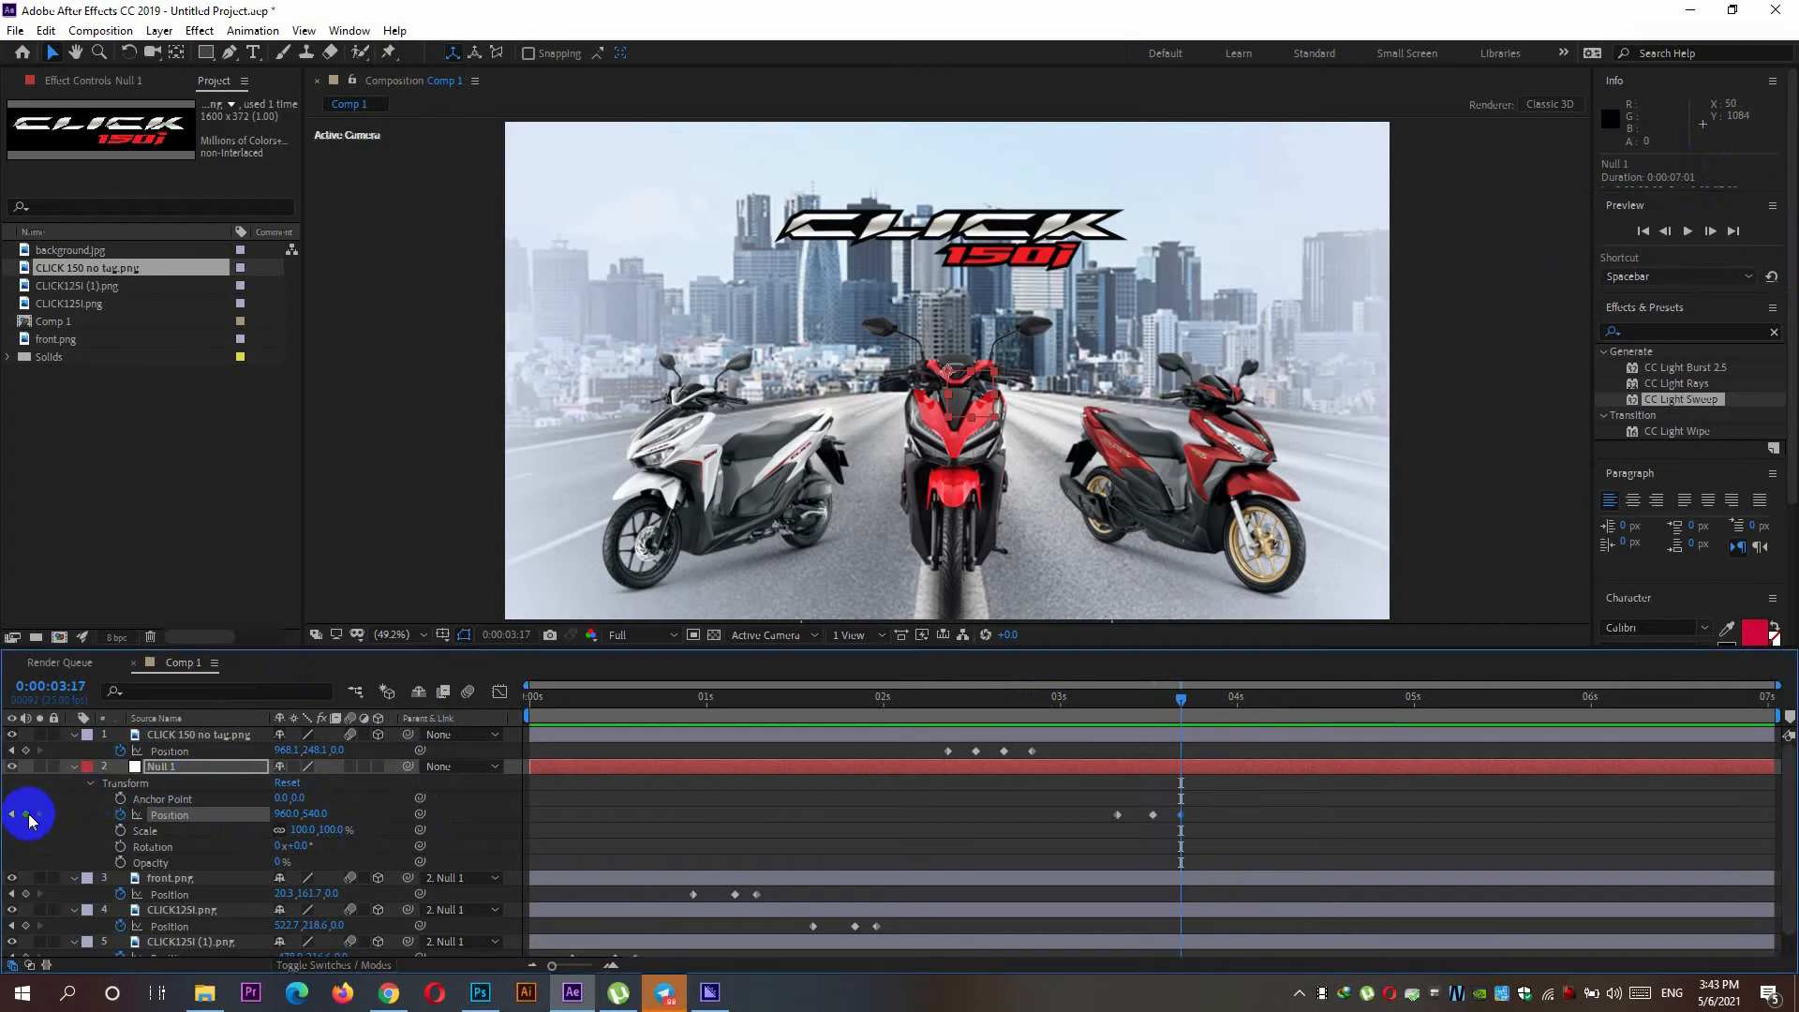
Step: Make Null 1 a 3D layer and enable motion blur for the composition
left_click_drag(1169, 694, 1151, 704)
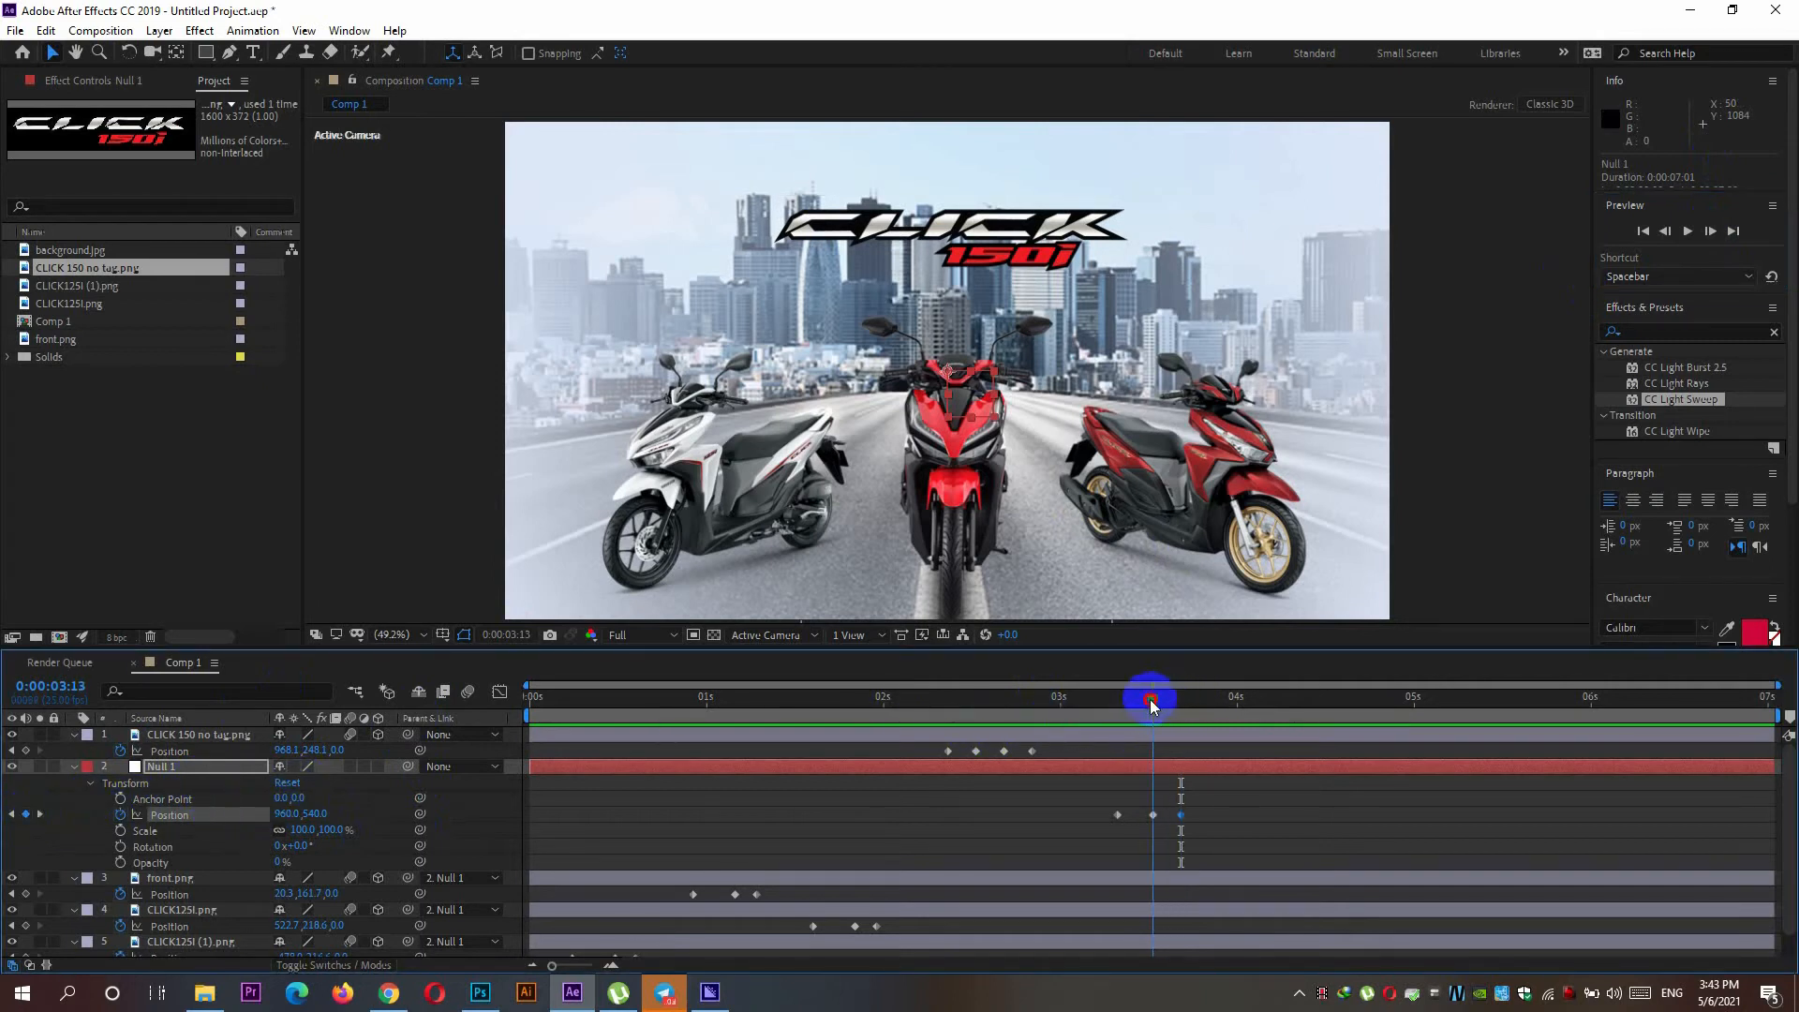
left_click(377, 767)
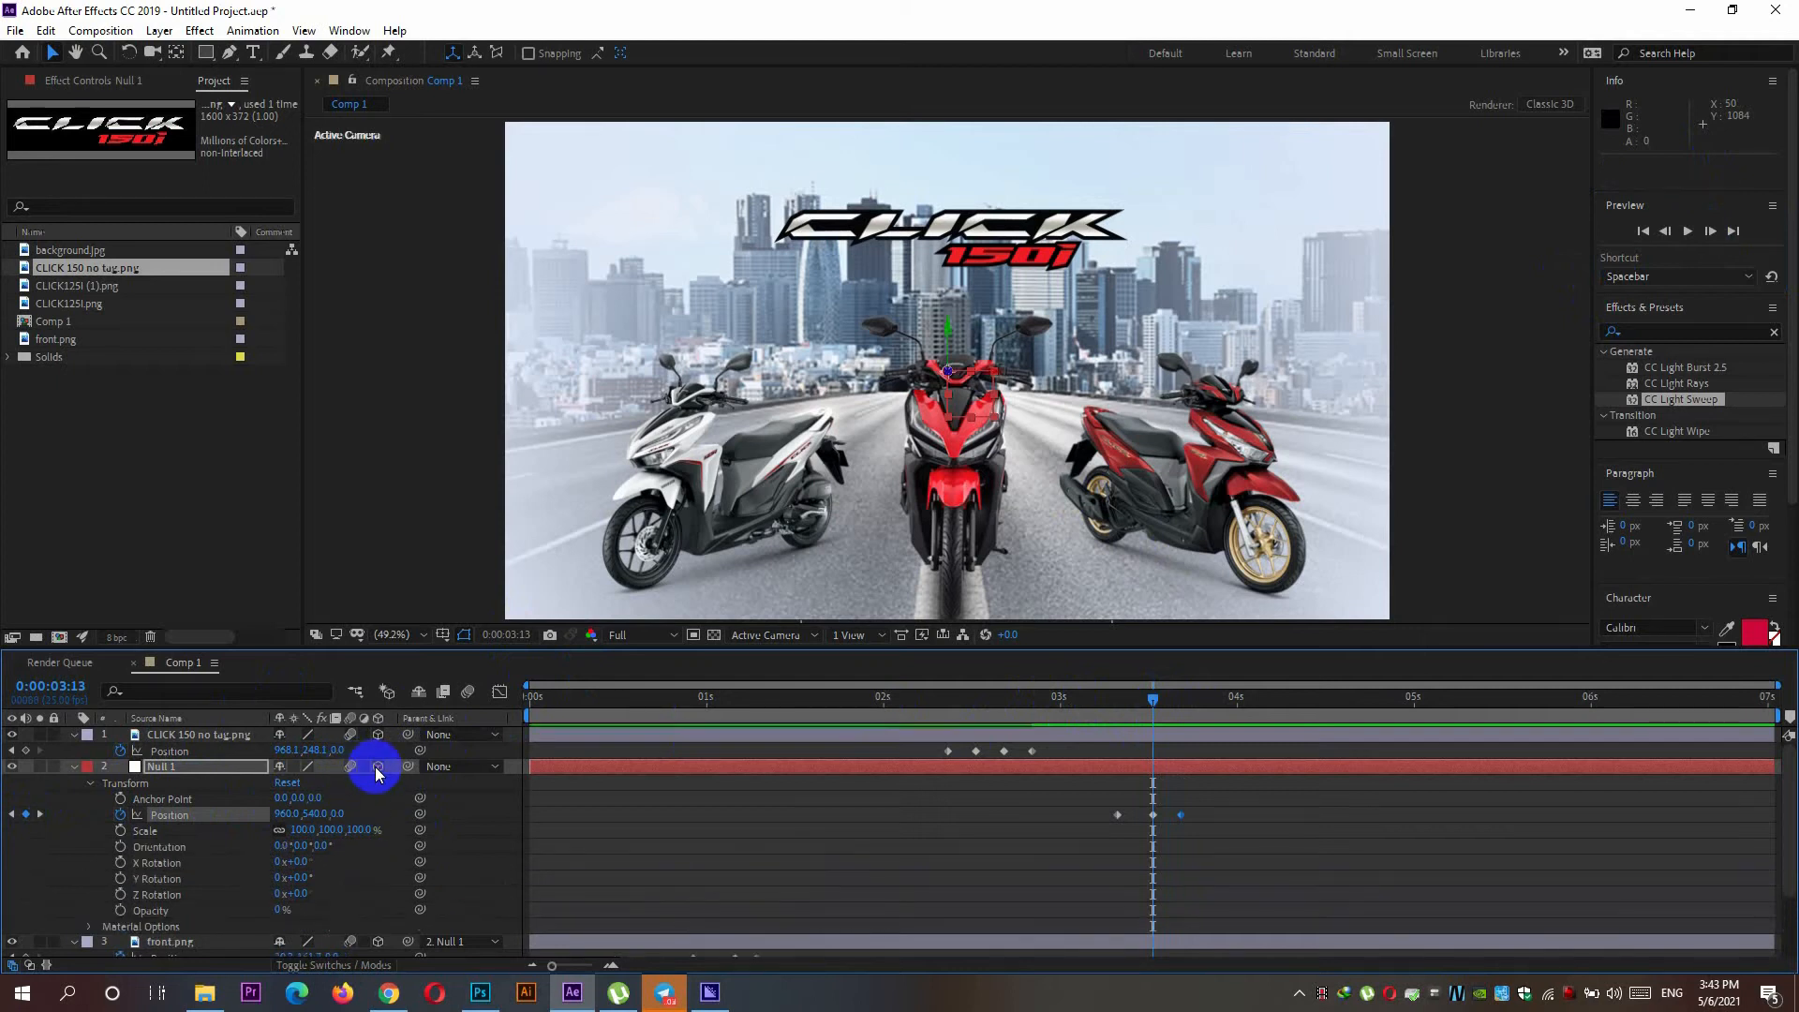
left_click(467, 695)
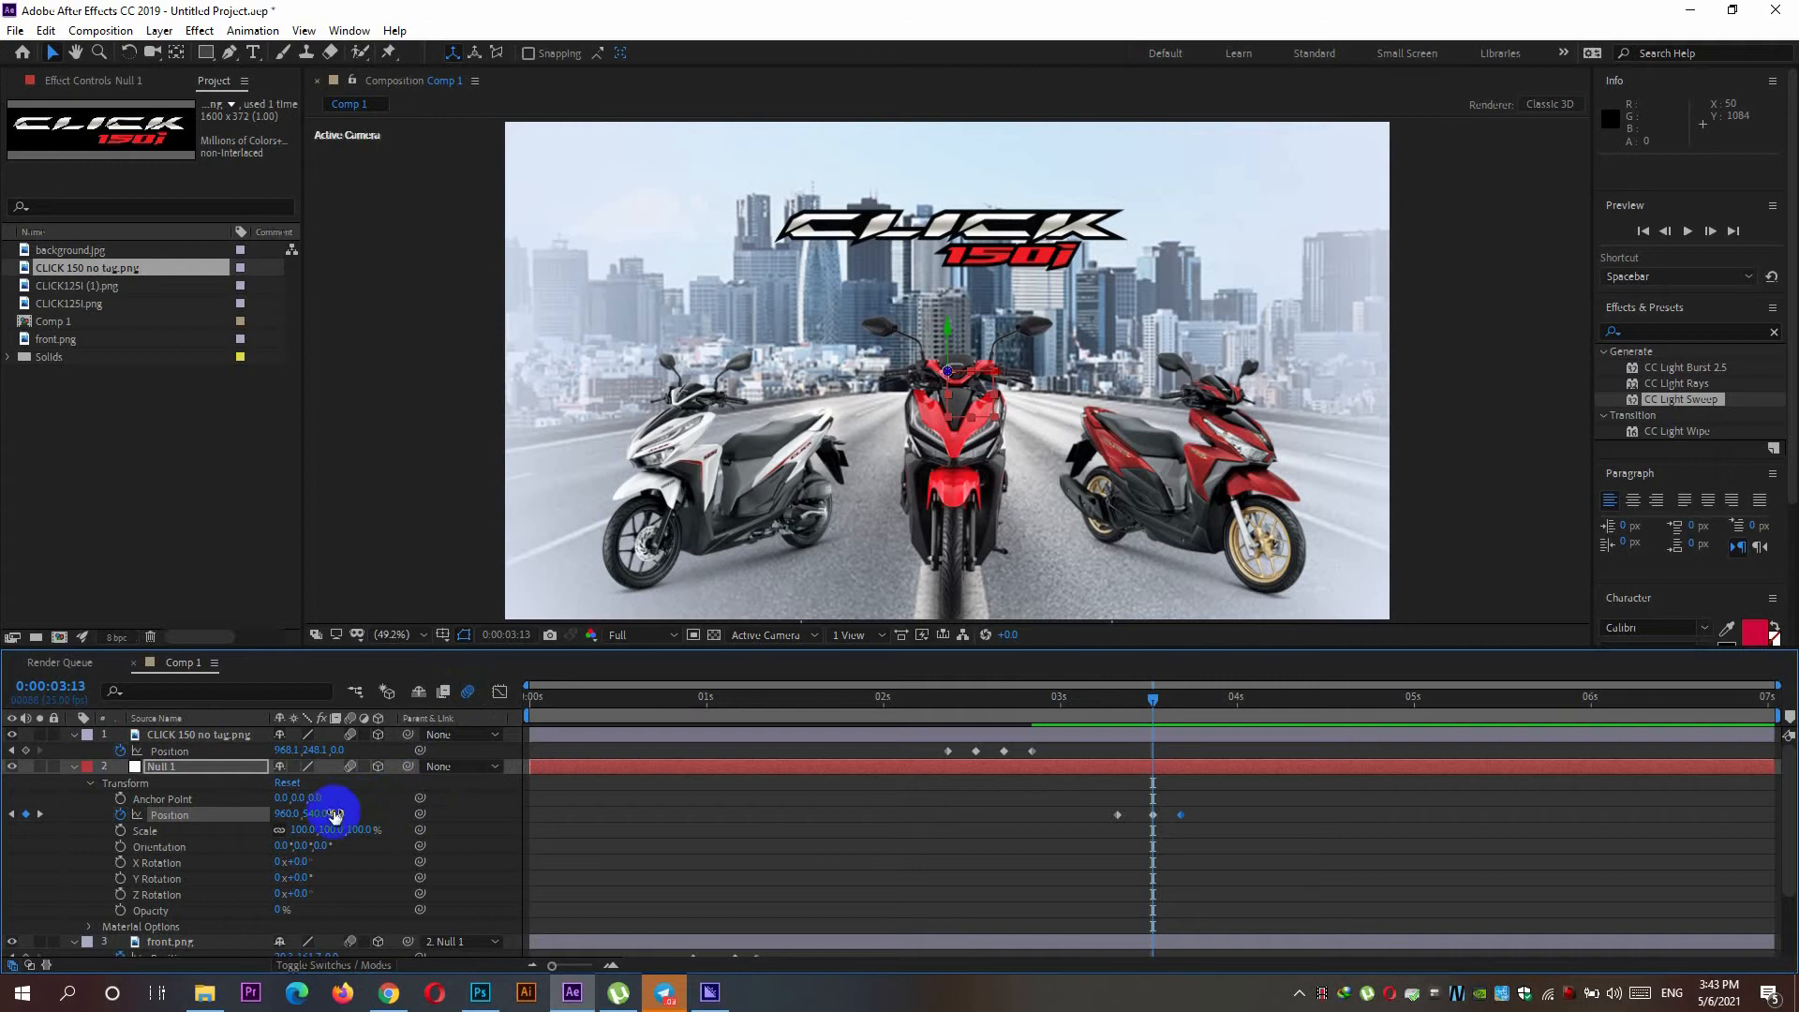
Step: Set Null 1's Z position to 1150 at 0:00:03:13 and -2930 at 0:00:03:17
left_click_drag(335, 814, 438, 799)
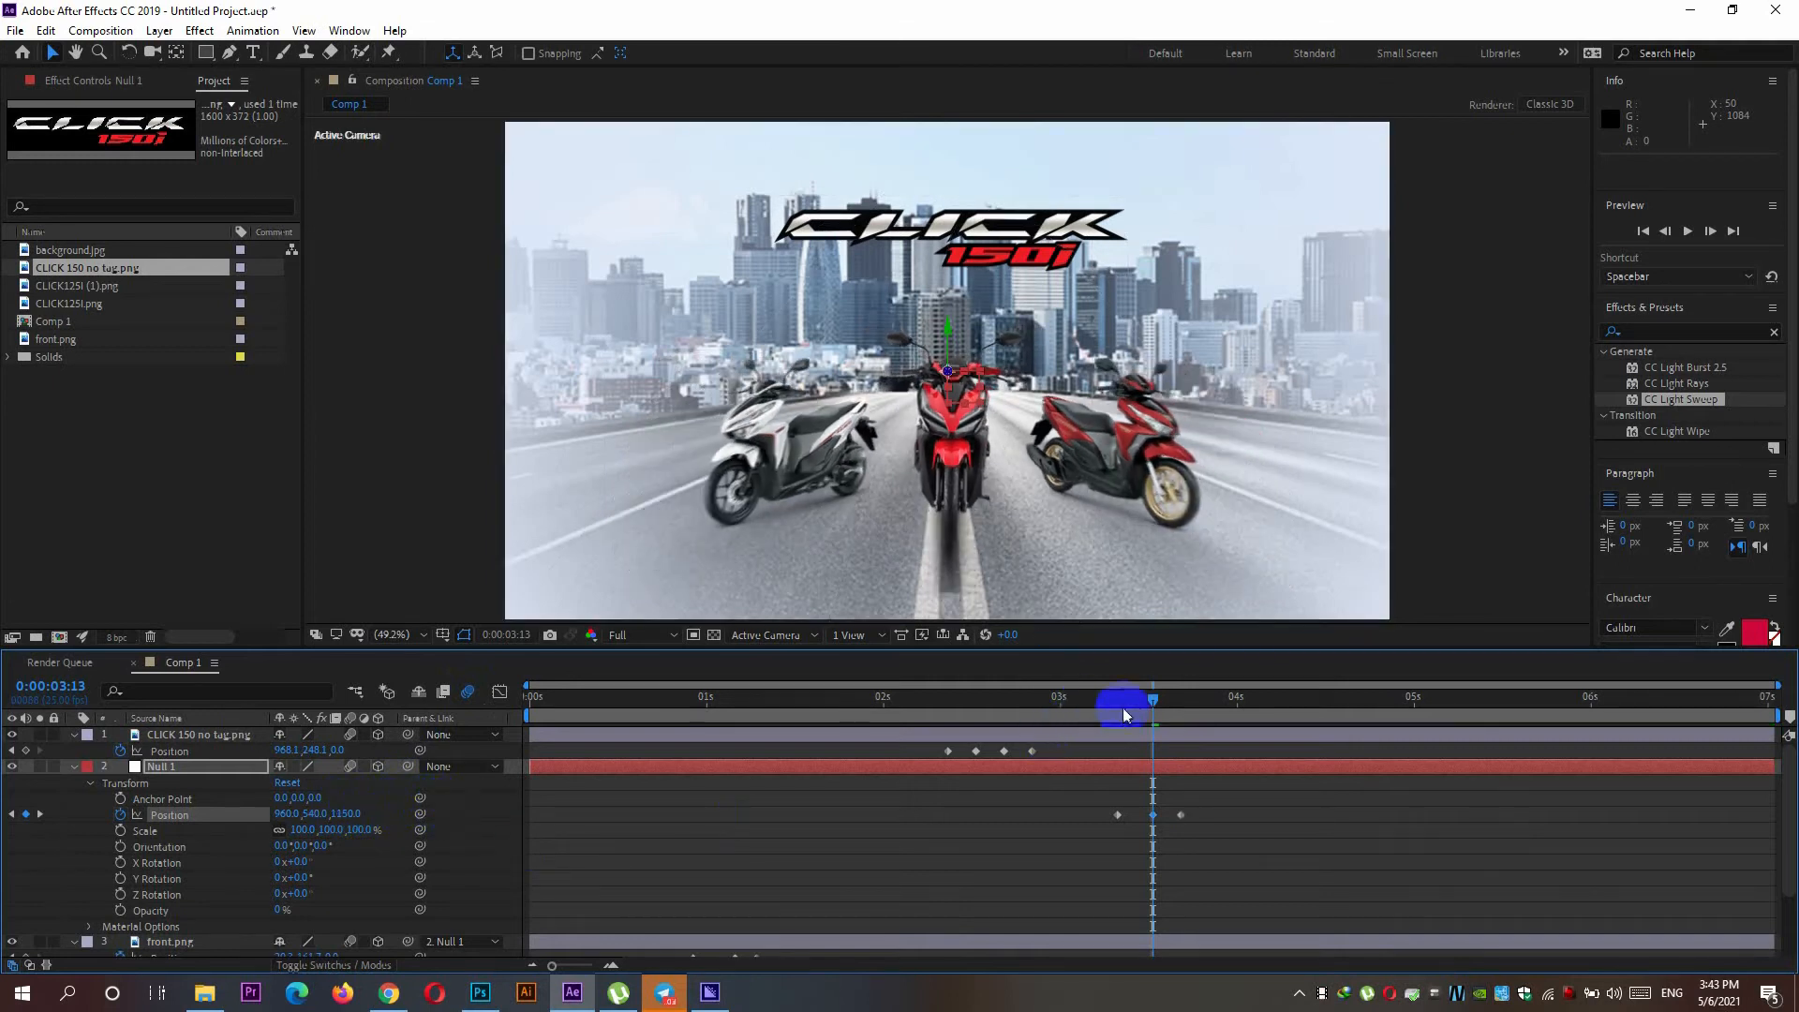
left_click_drag(1156, 701, 1182, 702)
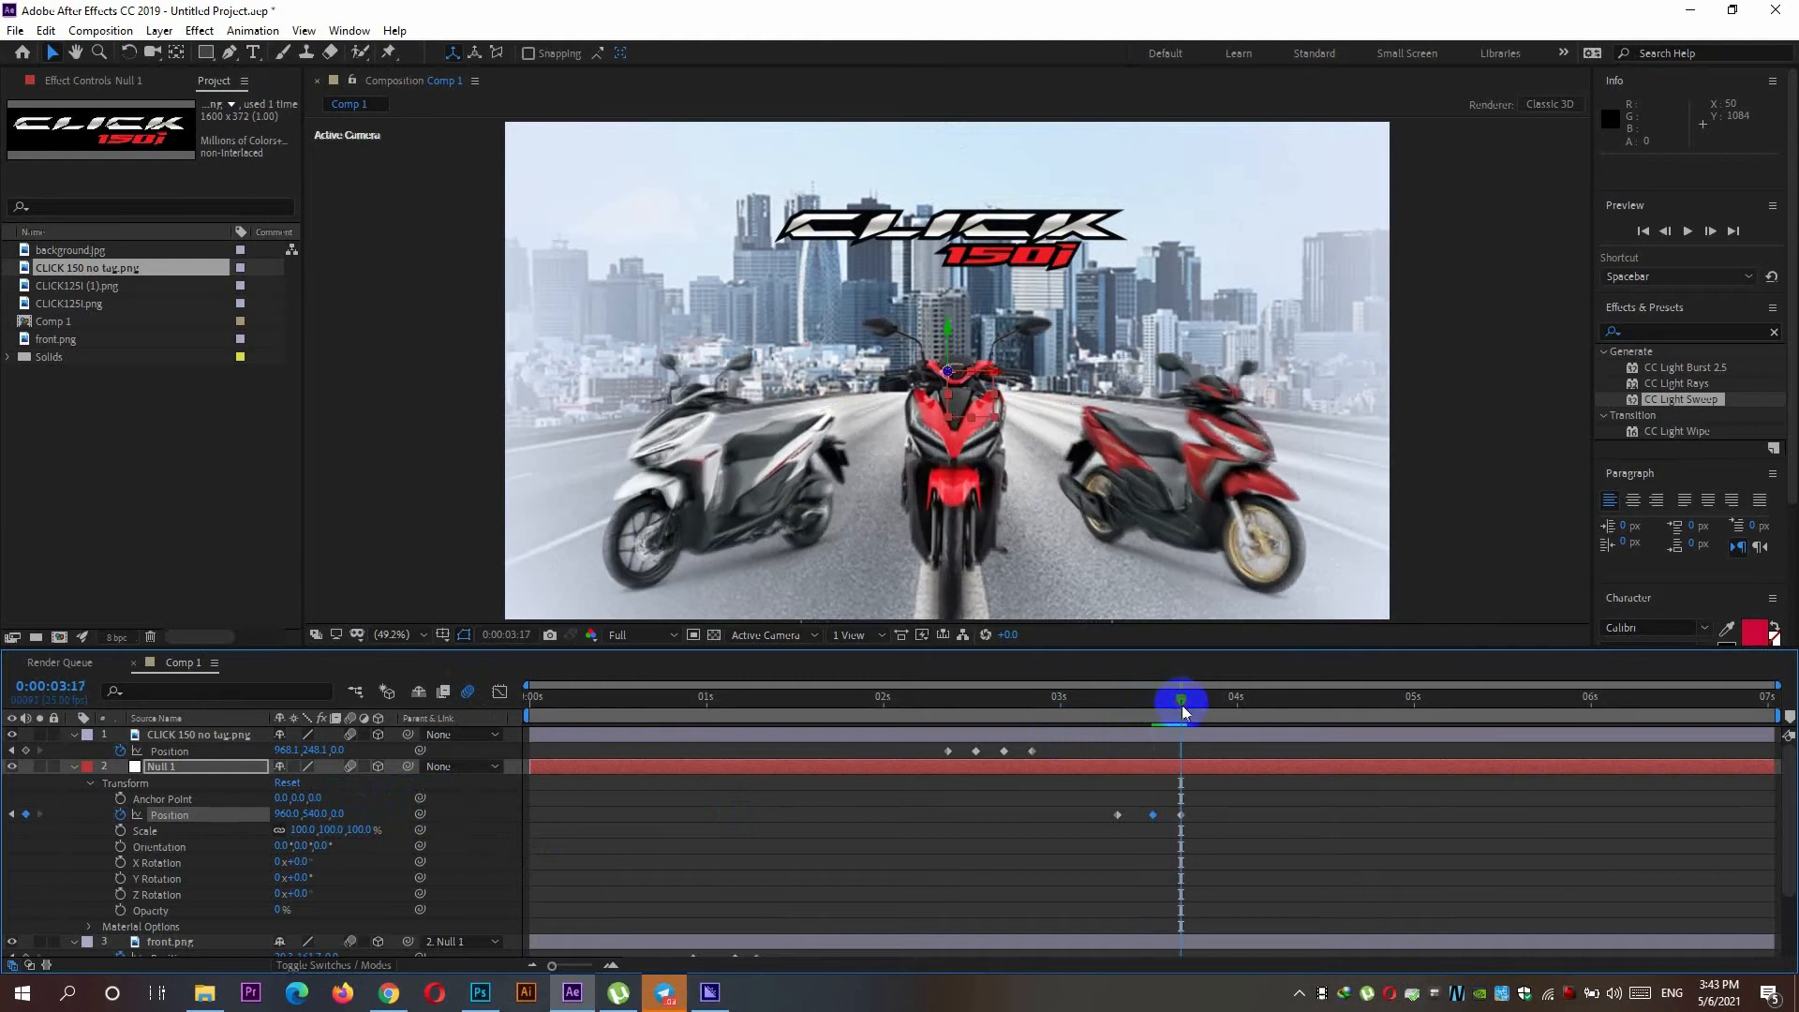
left_click_drag(340, 814, 88, 835)
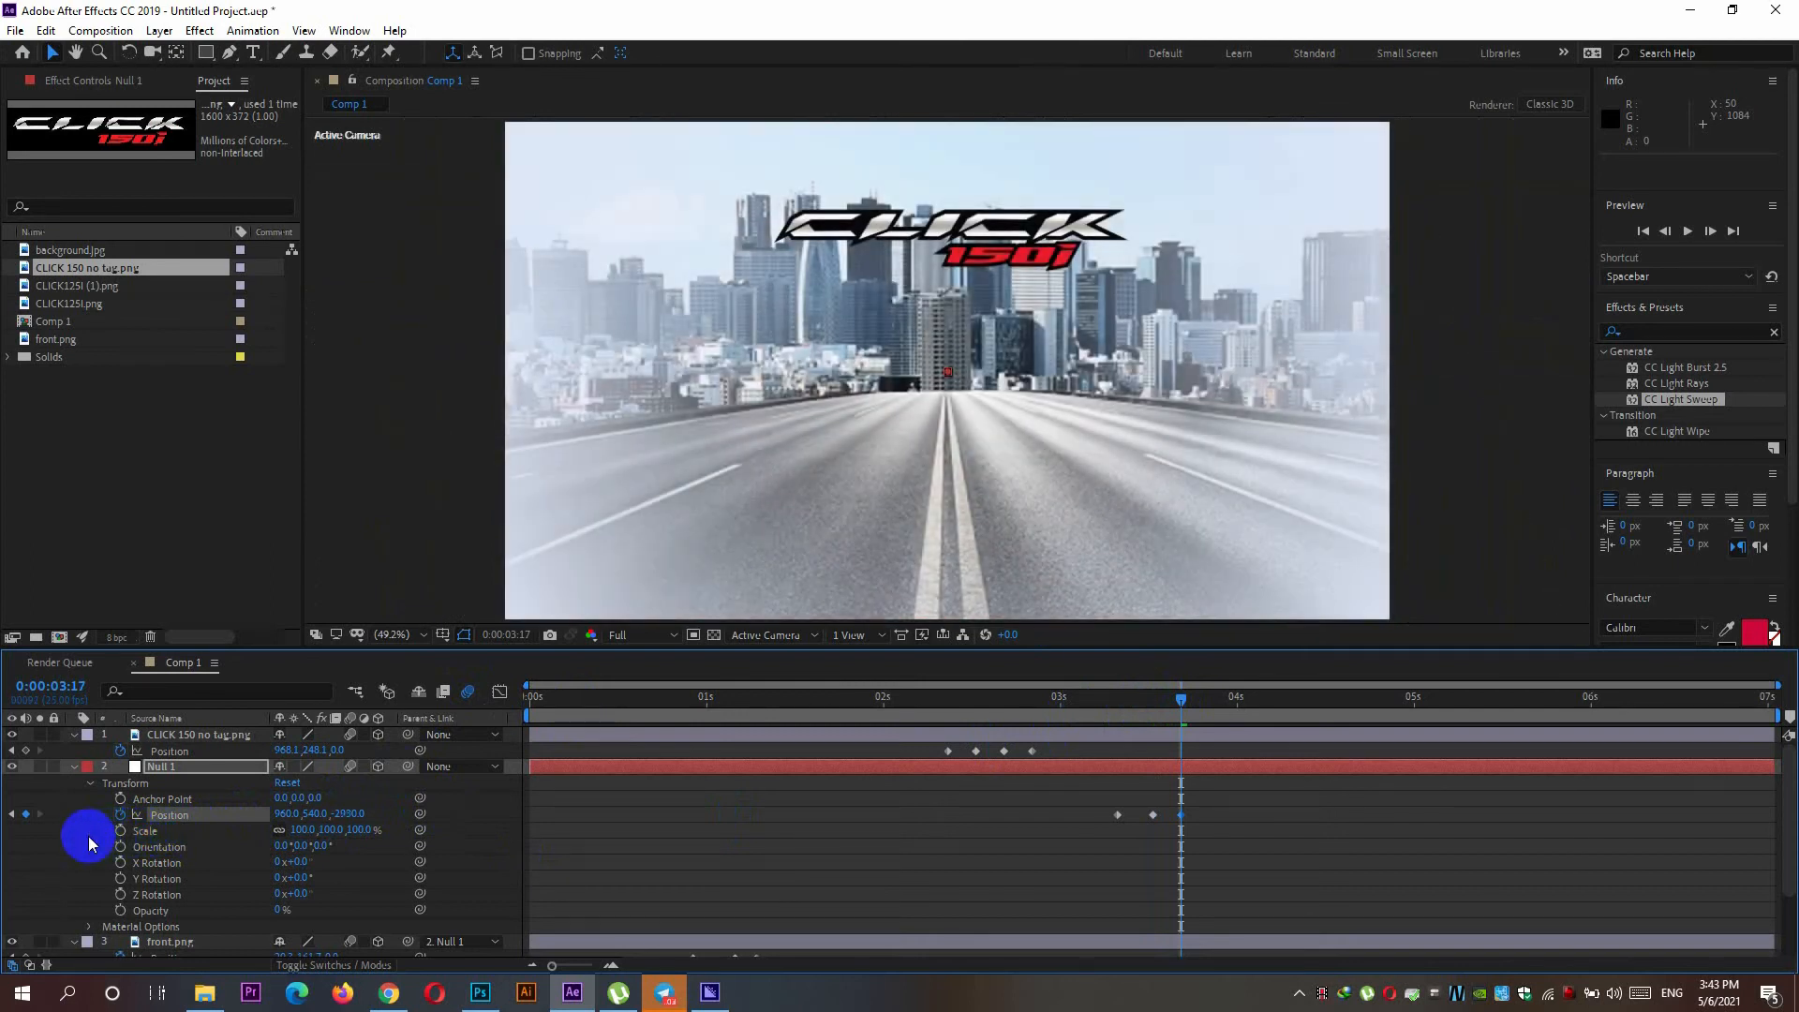
Step: Add Position keyframes to the CLICK 150i logo layer at 0:00:04:04 and 0:00:04:08 without changing its position
left_click_drag(1181, 703, 1267, 723)
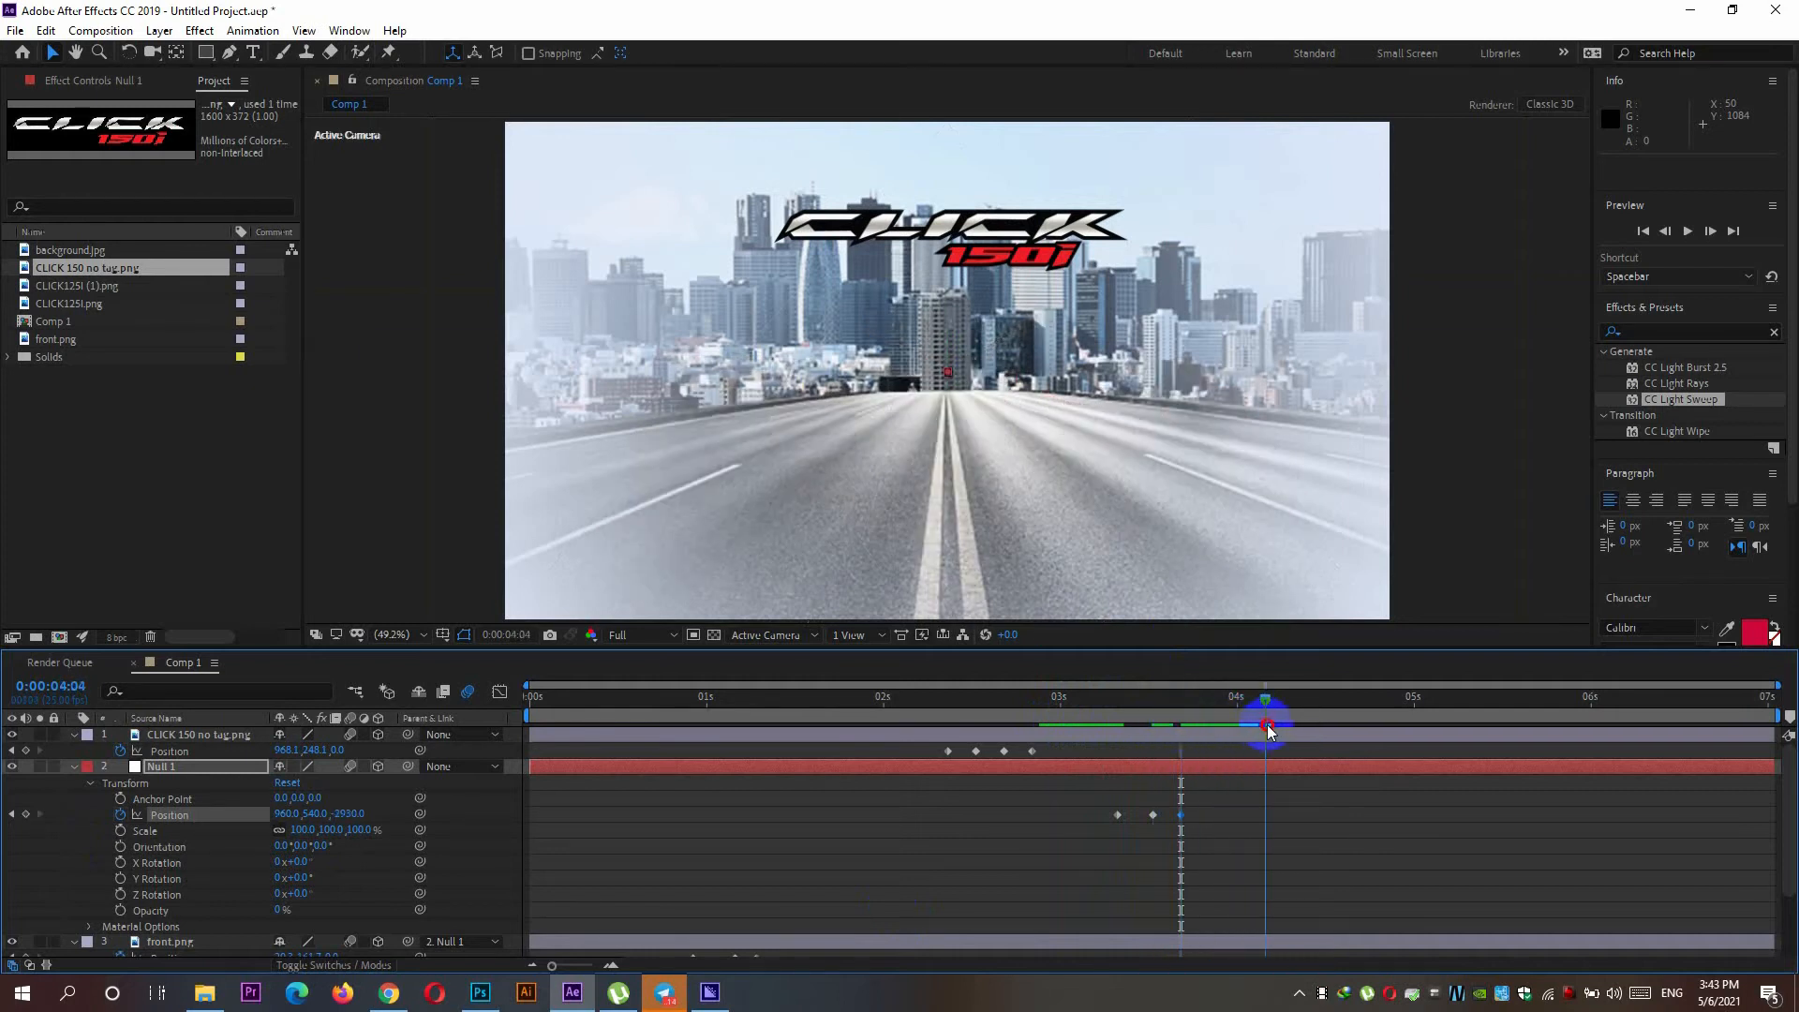
left_click(952, 221)
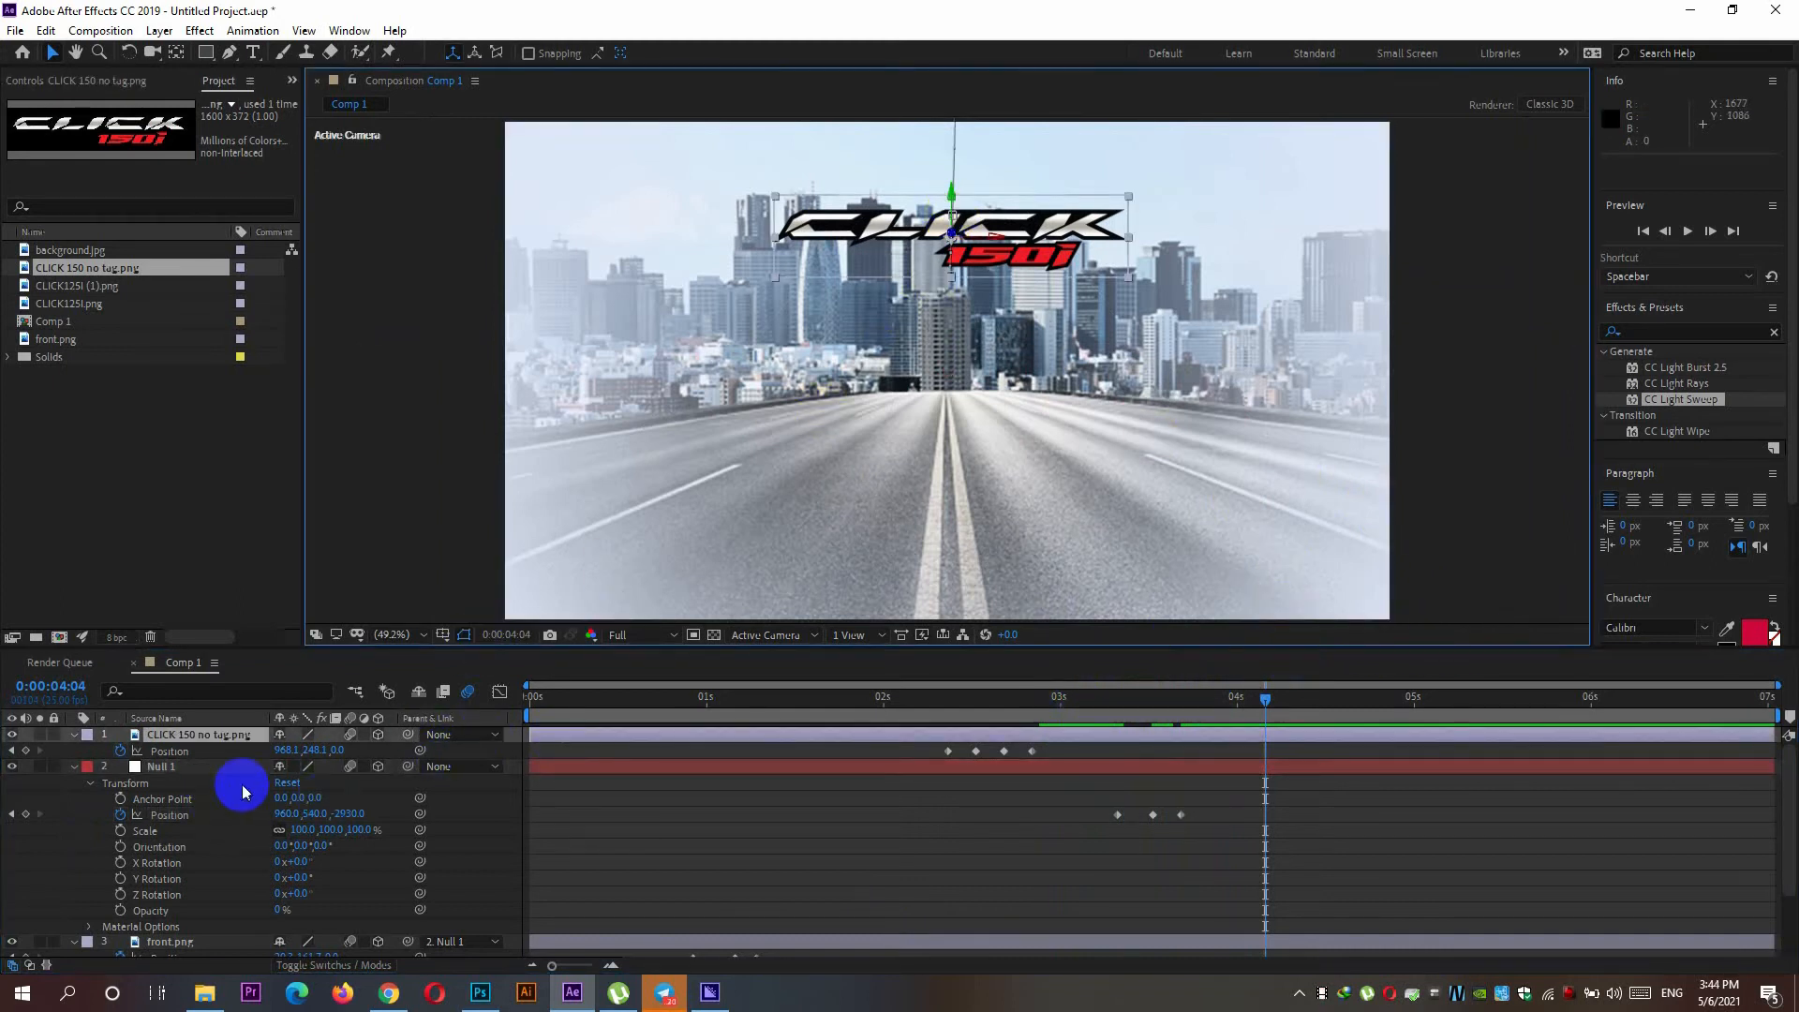
left_click(25, 751)
left_click(1710, 230)
left_click(1710, 230)
left_click(1710, 230)
left_click(1710, 230)
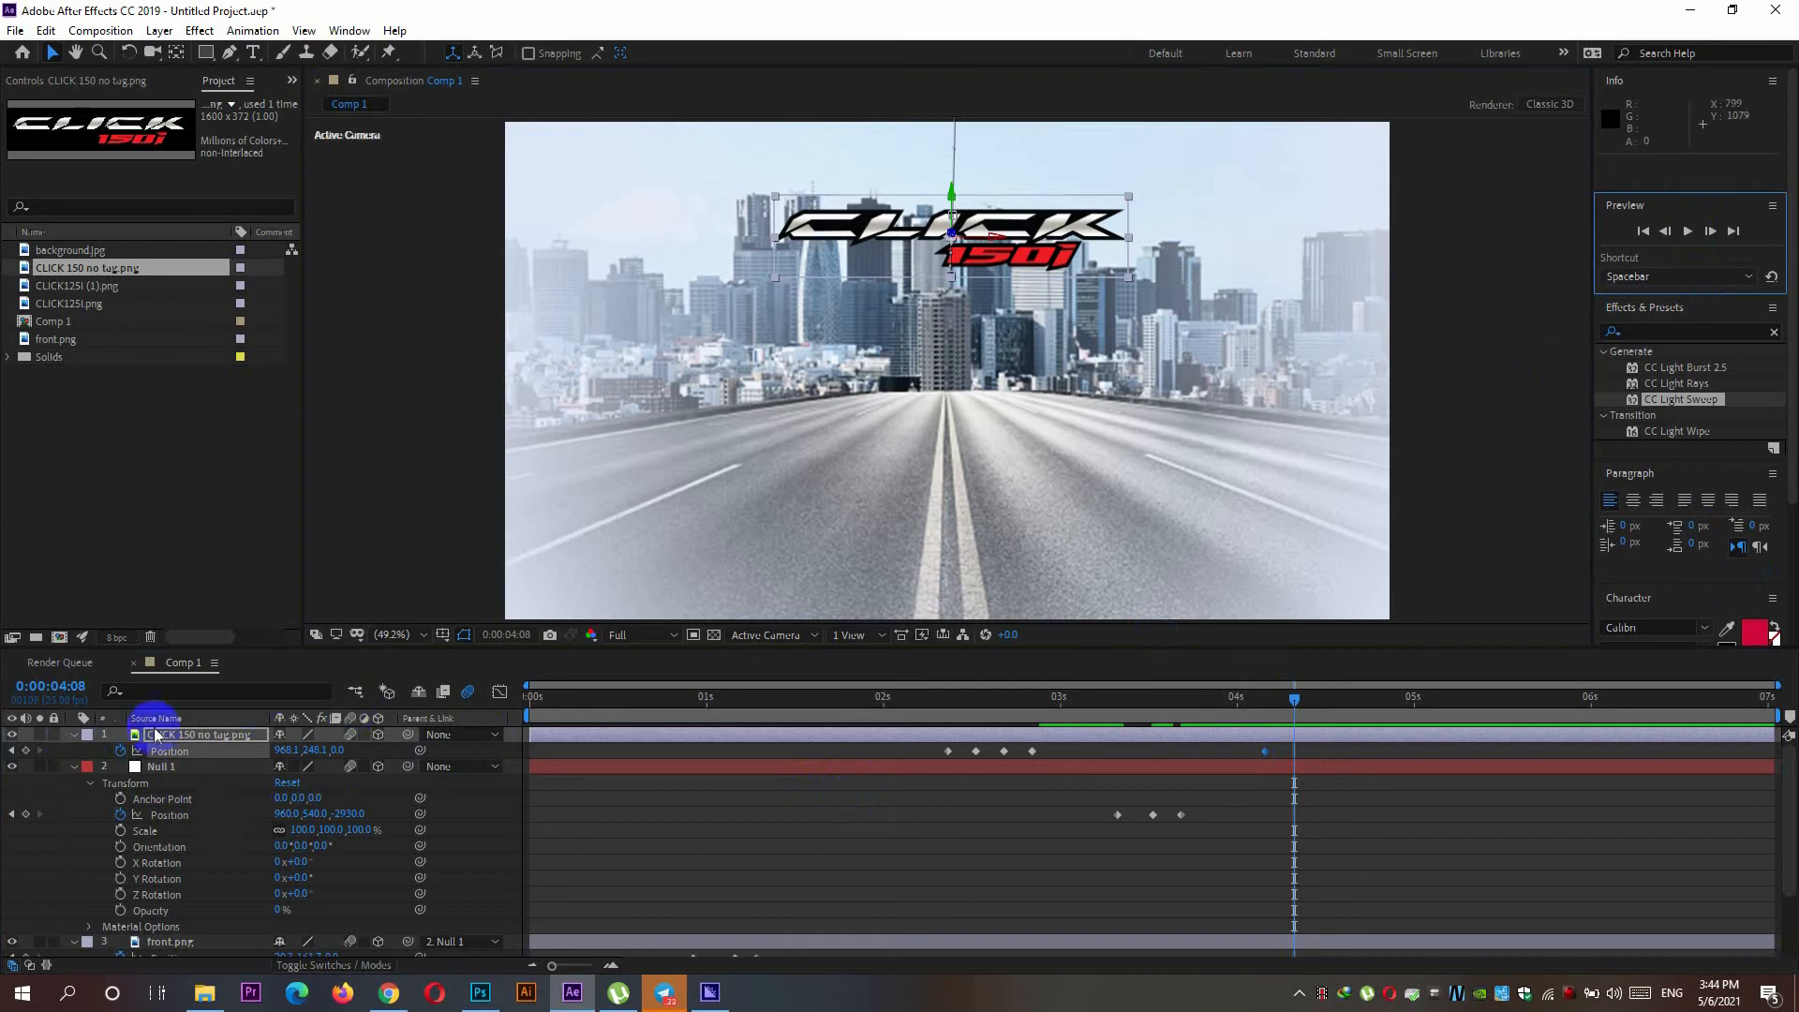
left_click(26, 751)
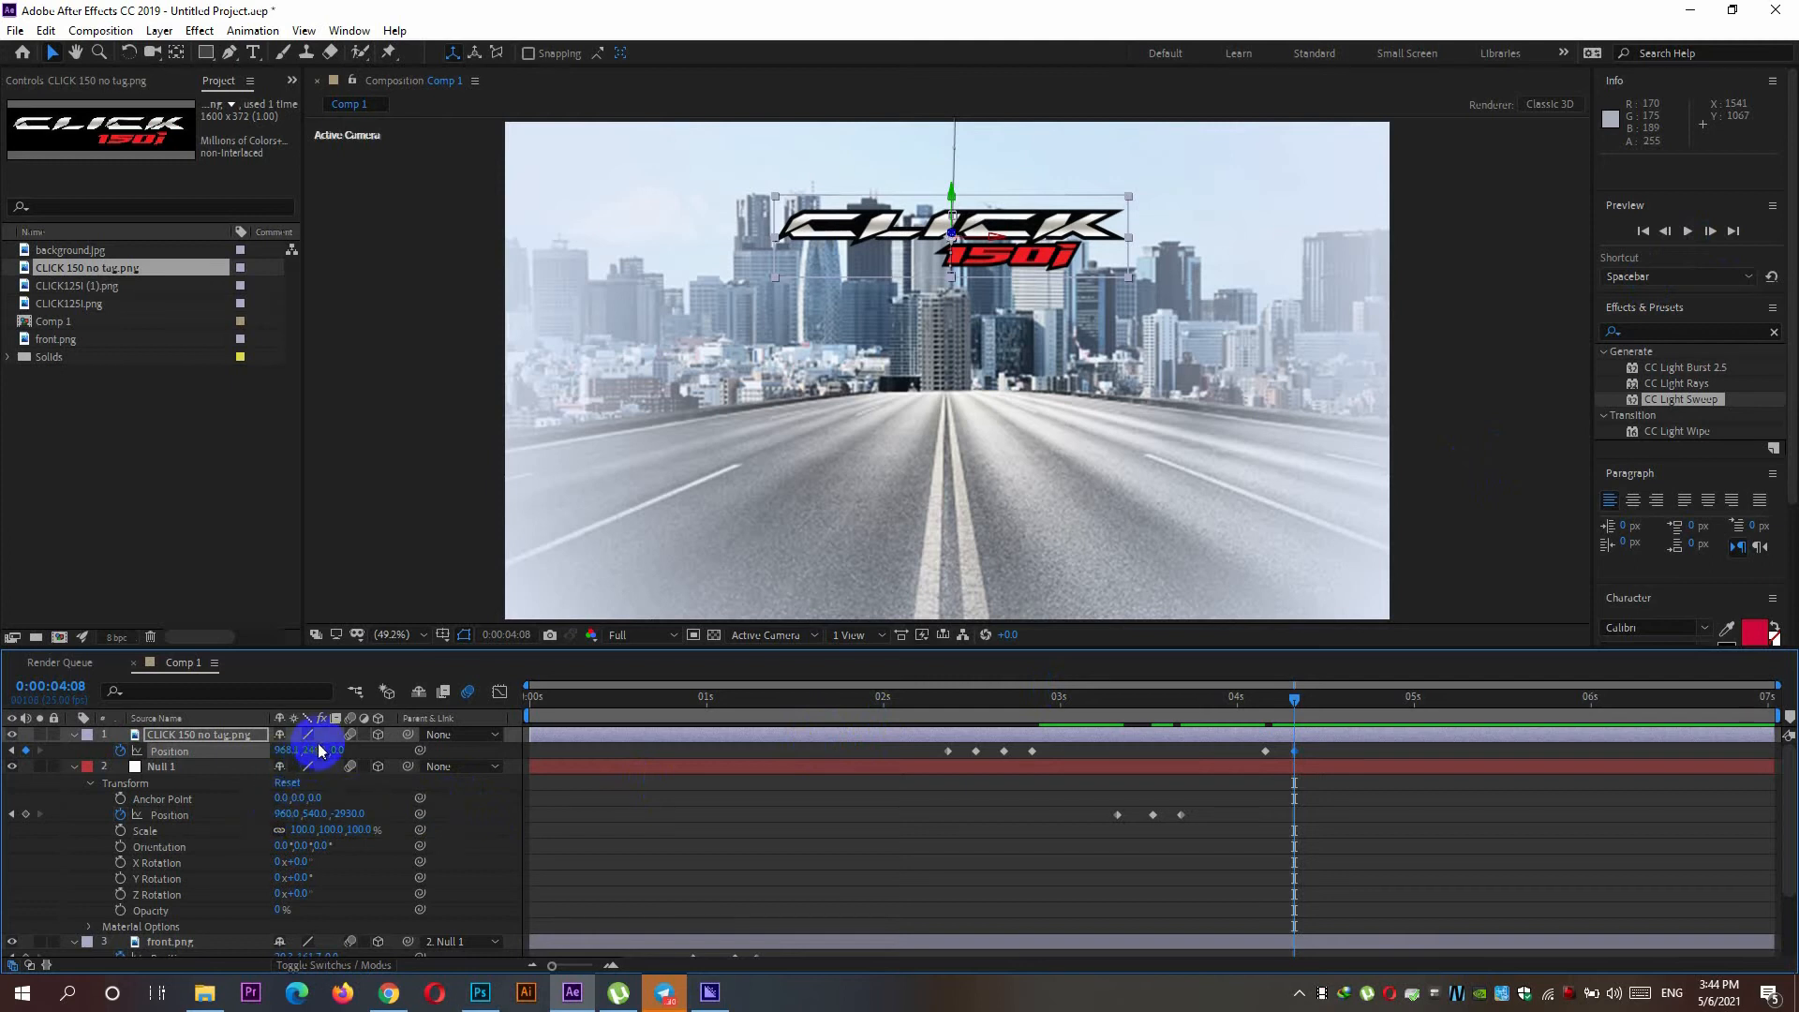
Step: Set the logo's Y position to 586.1 and Z position to -1218 at 0:00:04:08, and preview the animation from 0:00:03:14
left_click_drag(310, 748, 622, 746)
left_click_drag(337, 749, 208, 761)
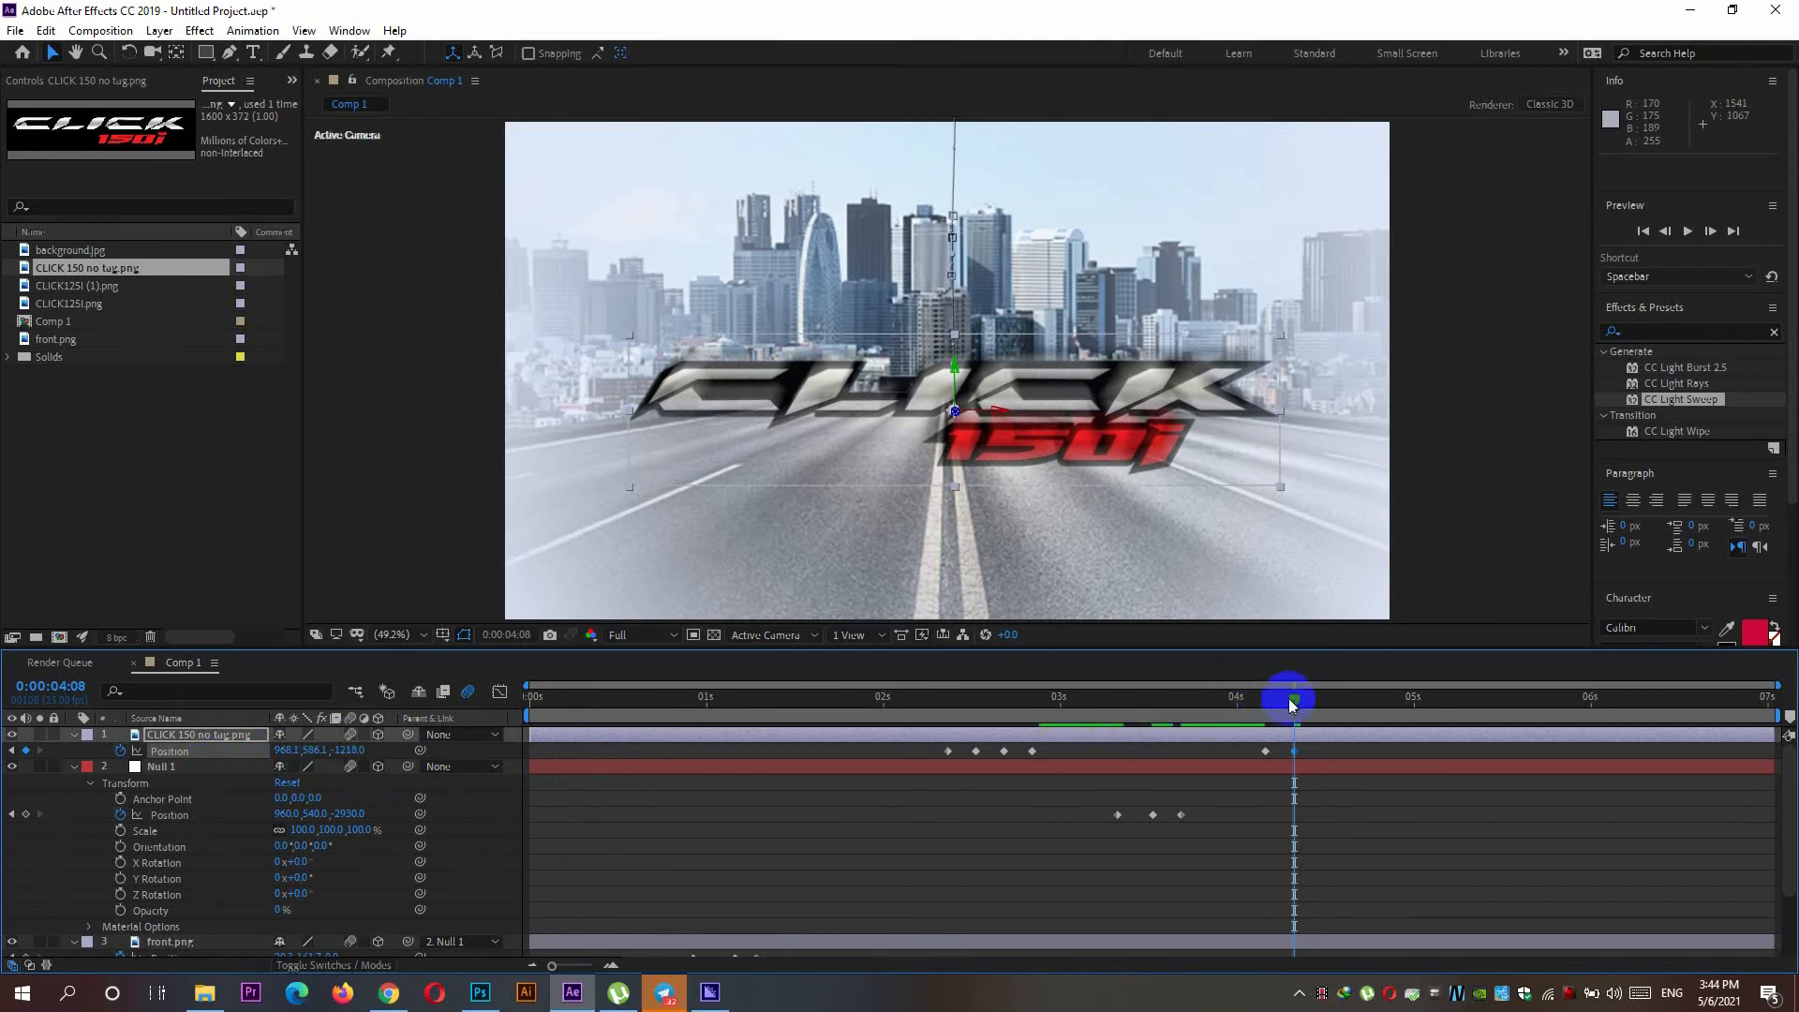
left_click_drag(1273, 694, 1160, 712)
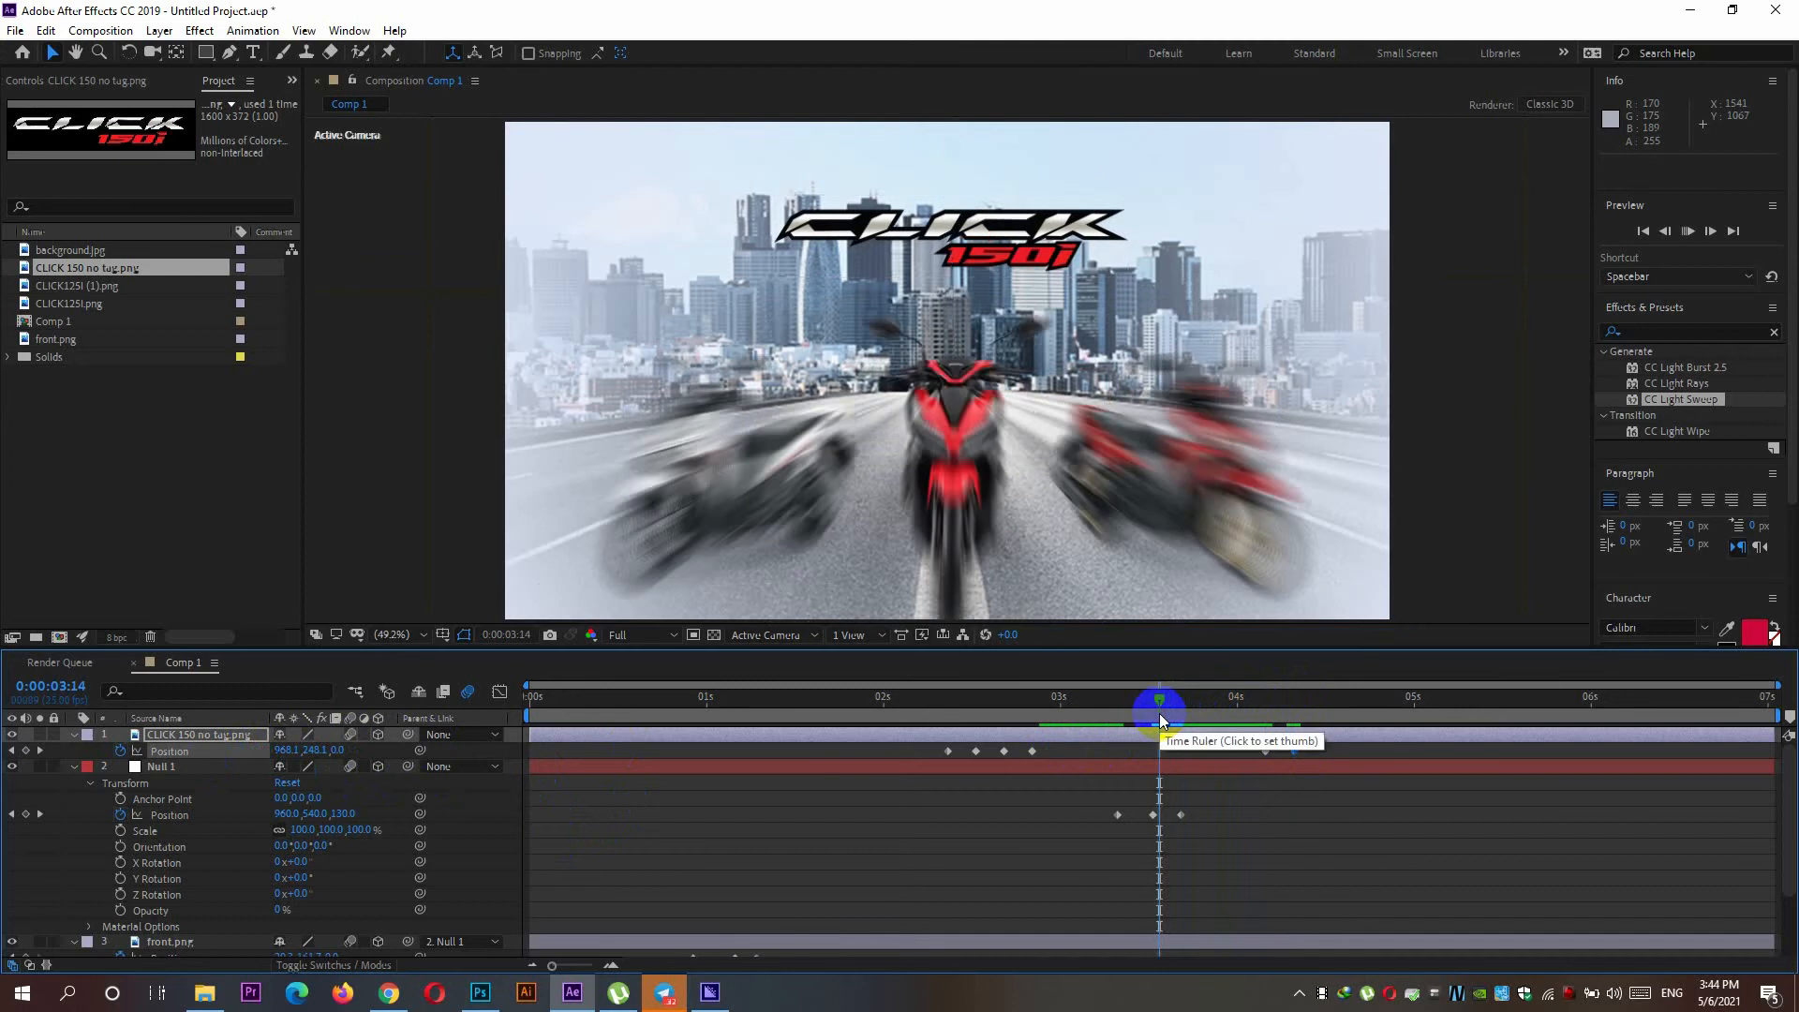
key("space")
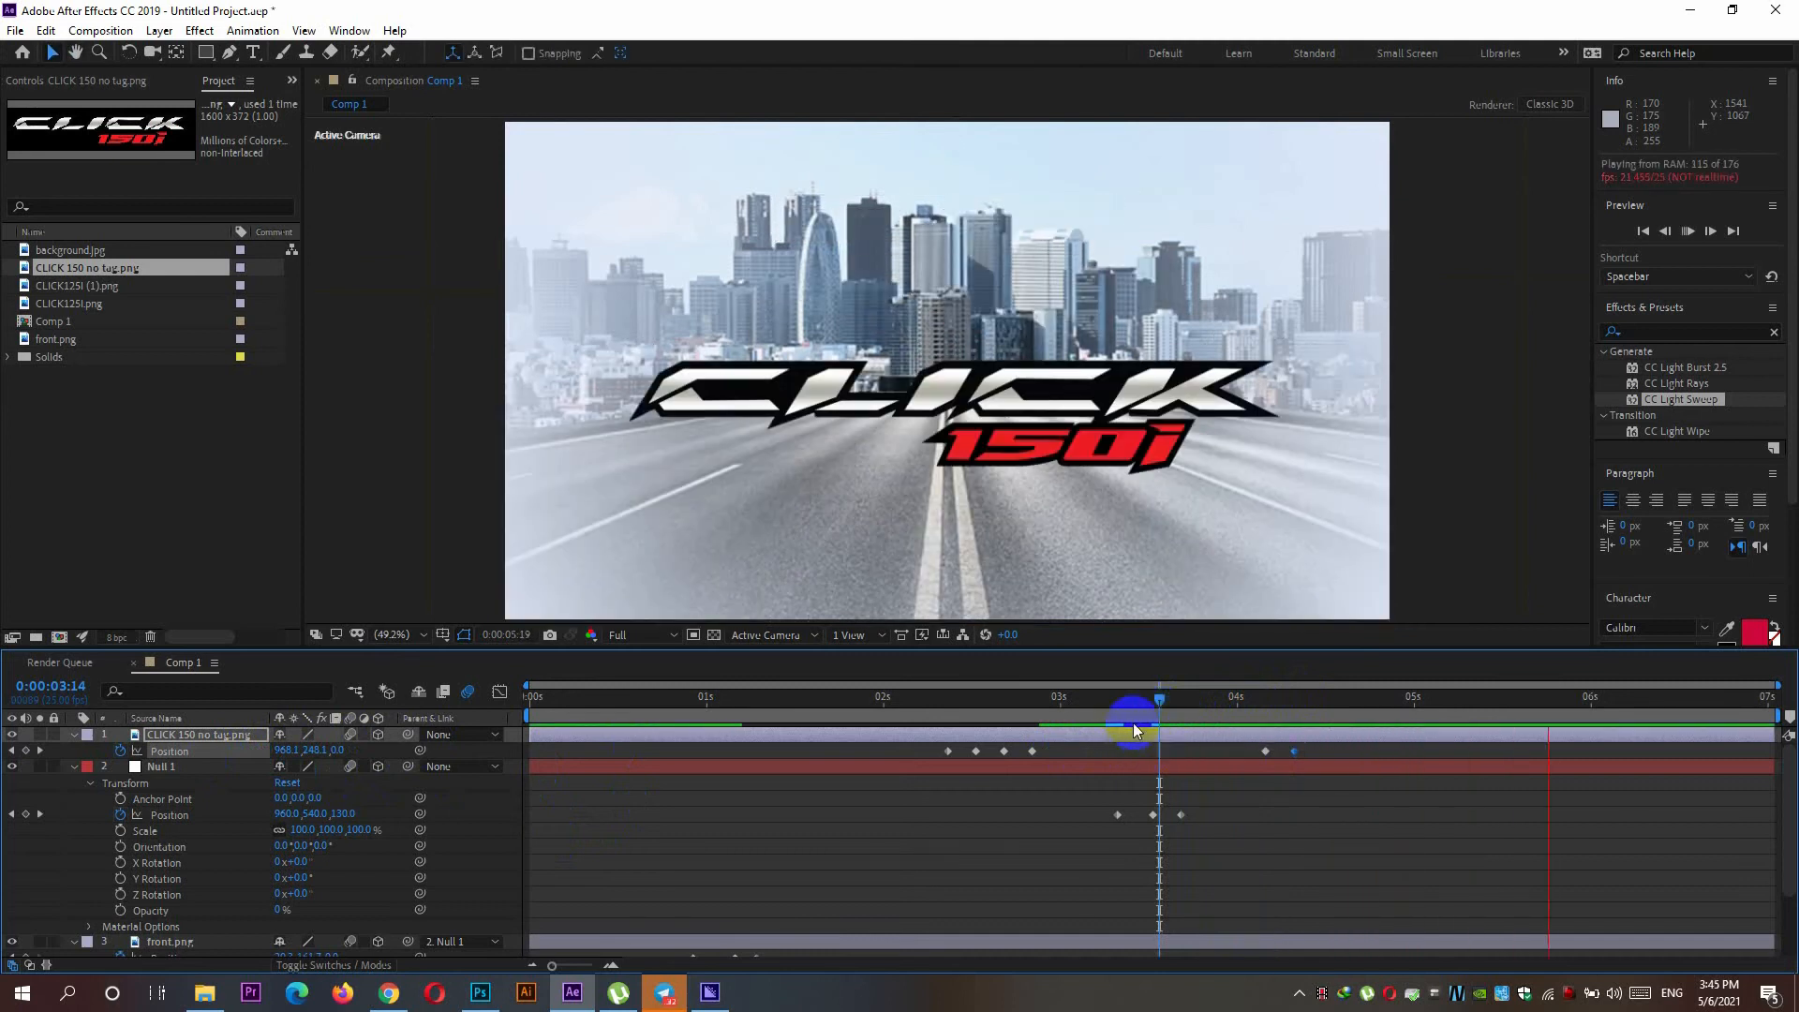
Step: Add Position keyframes to the logo layer at 0:00:04:14 and 0:00:05:10 with its position unchanged
left_click(1610, 698)
left_click_drag(1610, 698, 1349, 705)
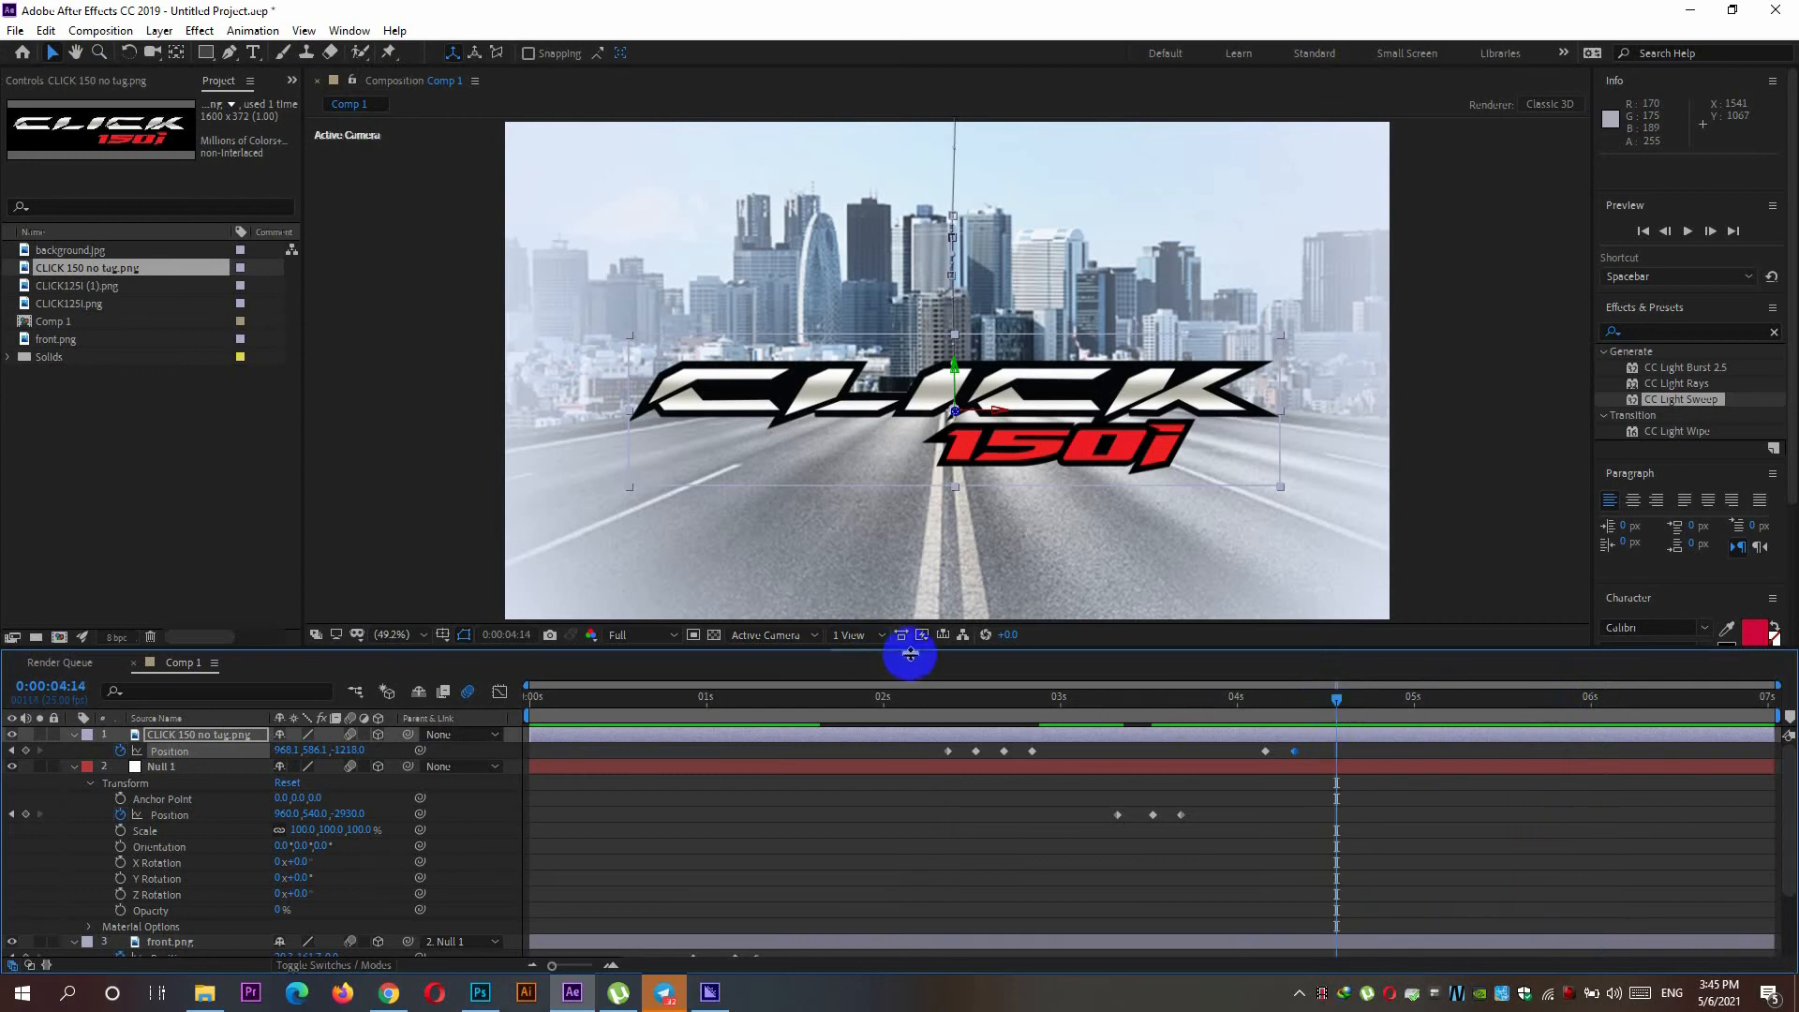
left_click(26, 751)
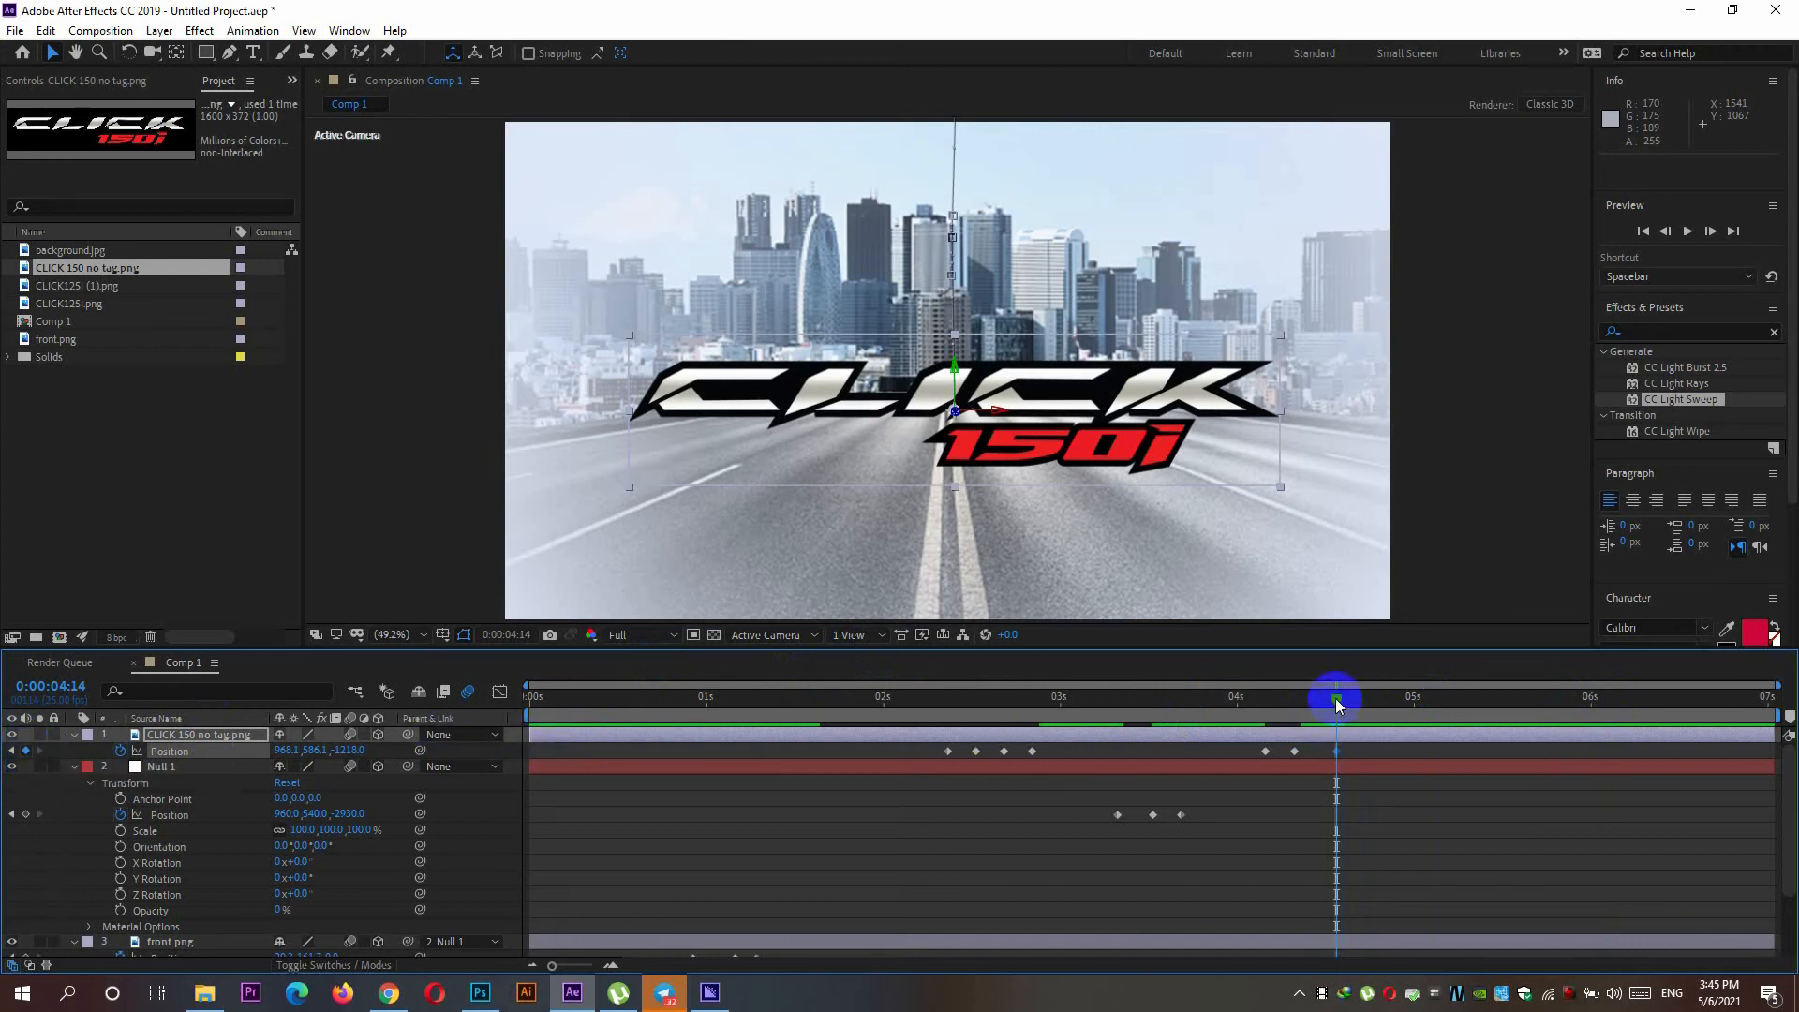
left_click_drag(1336, 703, 1487, 707)
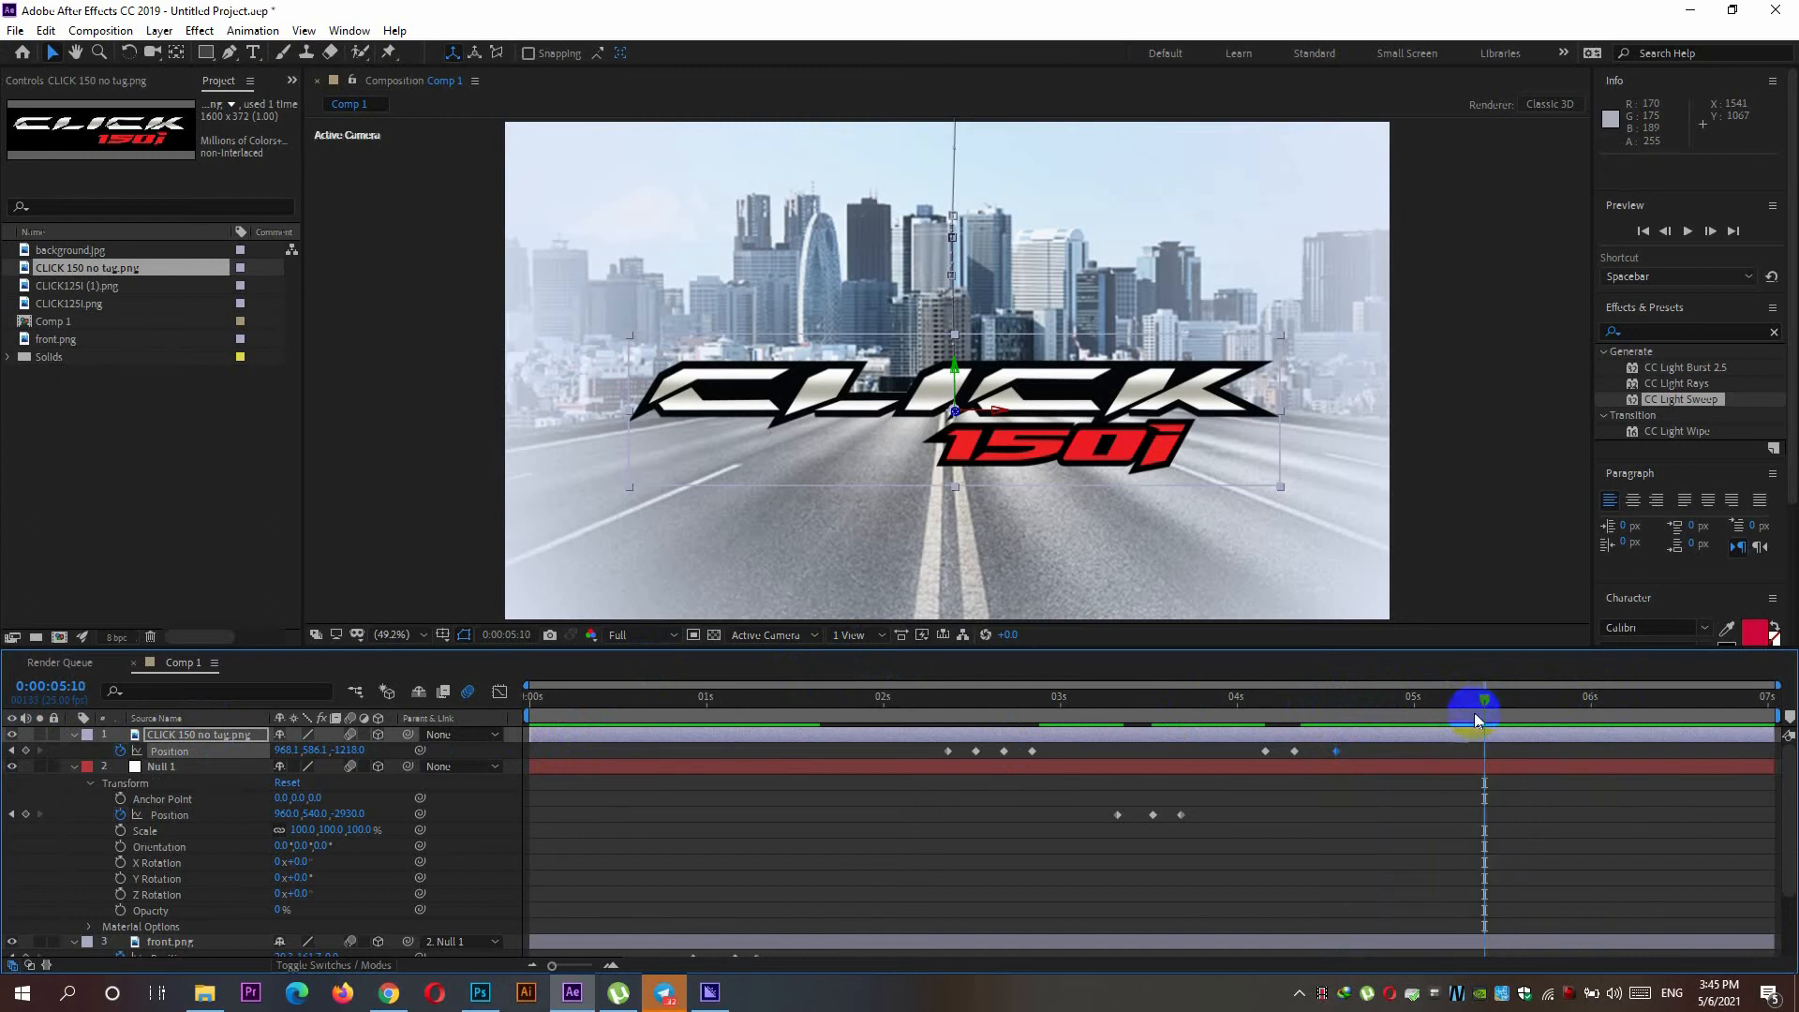
left_click(25, 751)
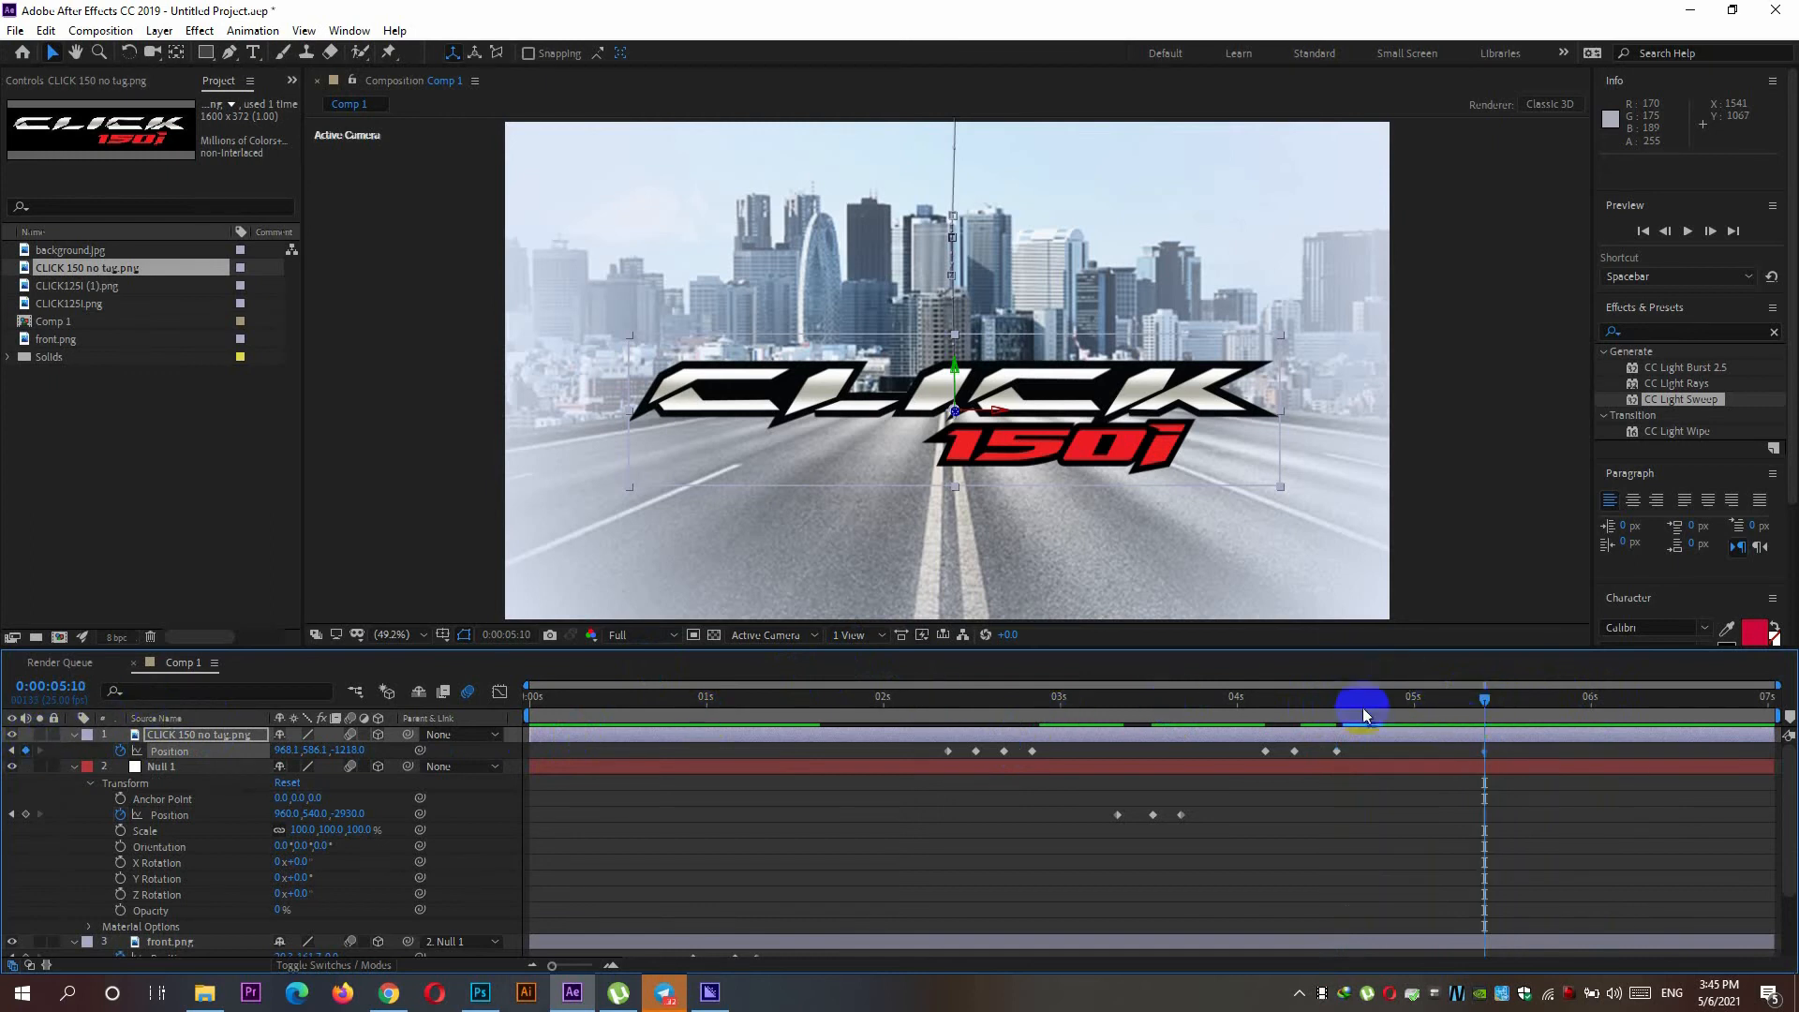
Step: Return to 0:00:04:14 and apply the CC Light Sweep effect to the logo layer
left_click_drag(1484, 702, 1338, 706)
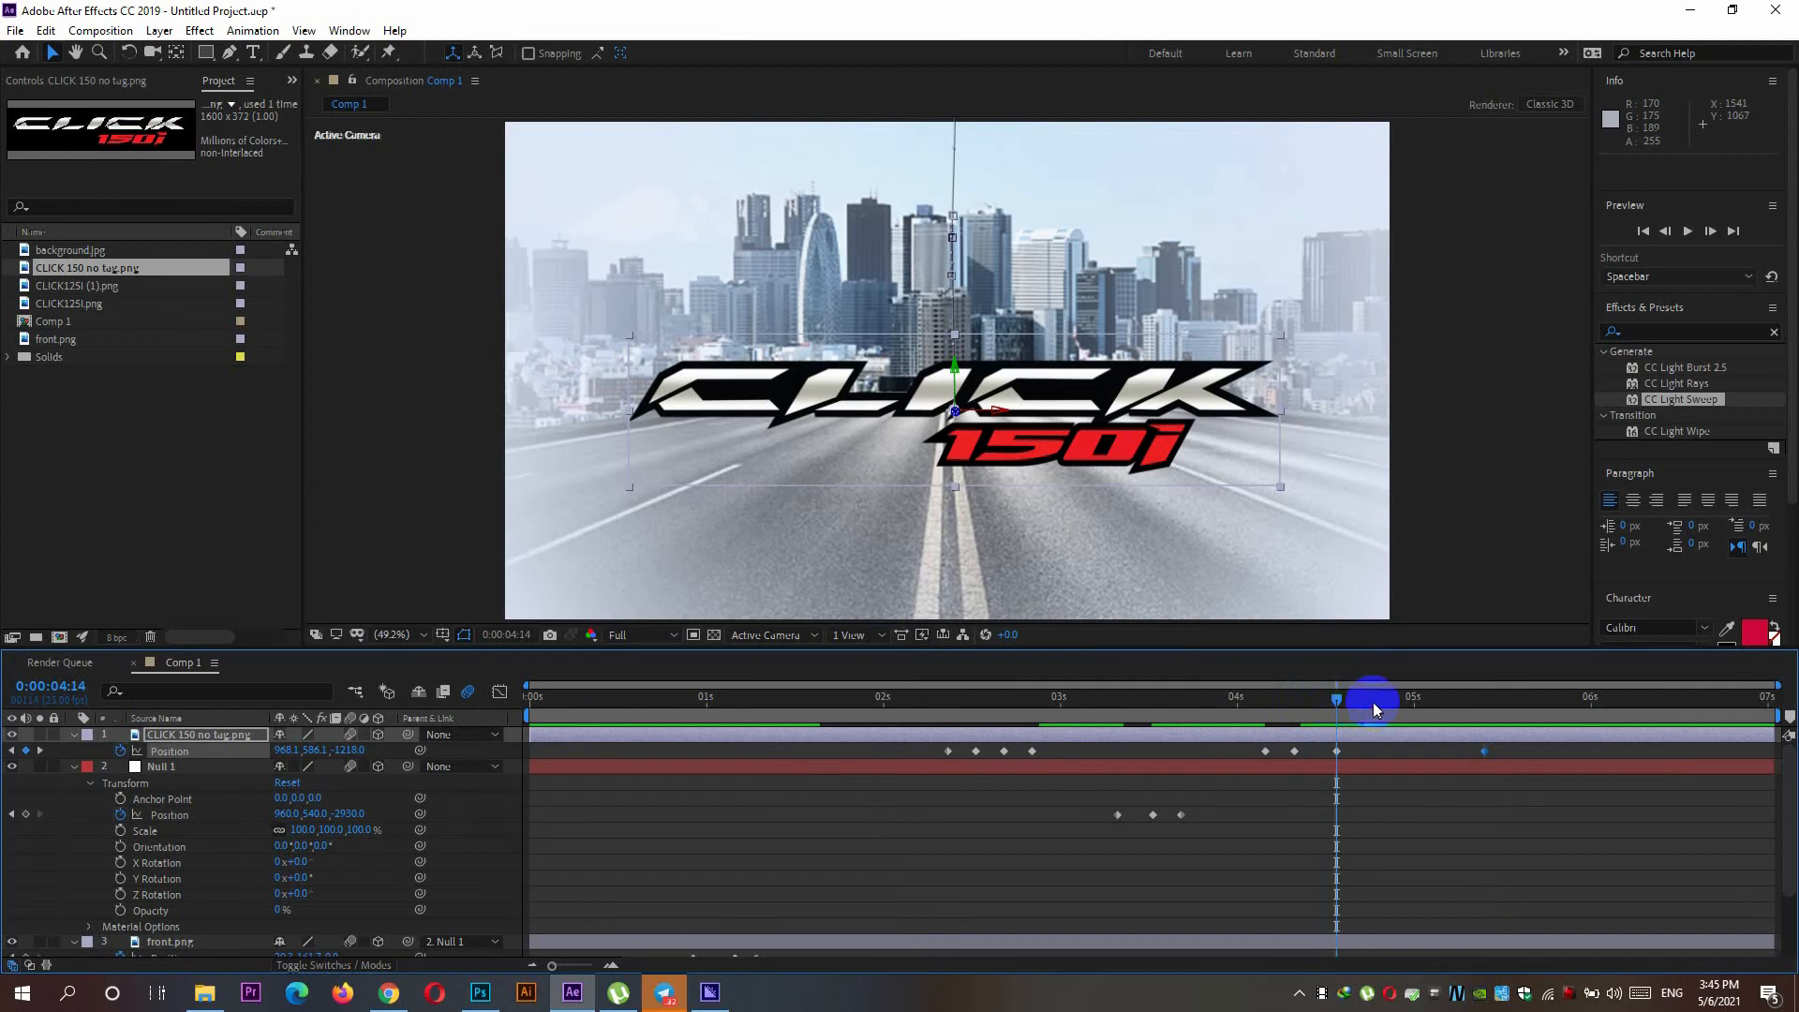
left_click(1650, 334)
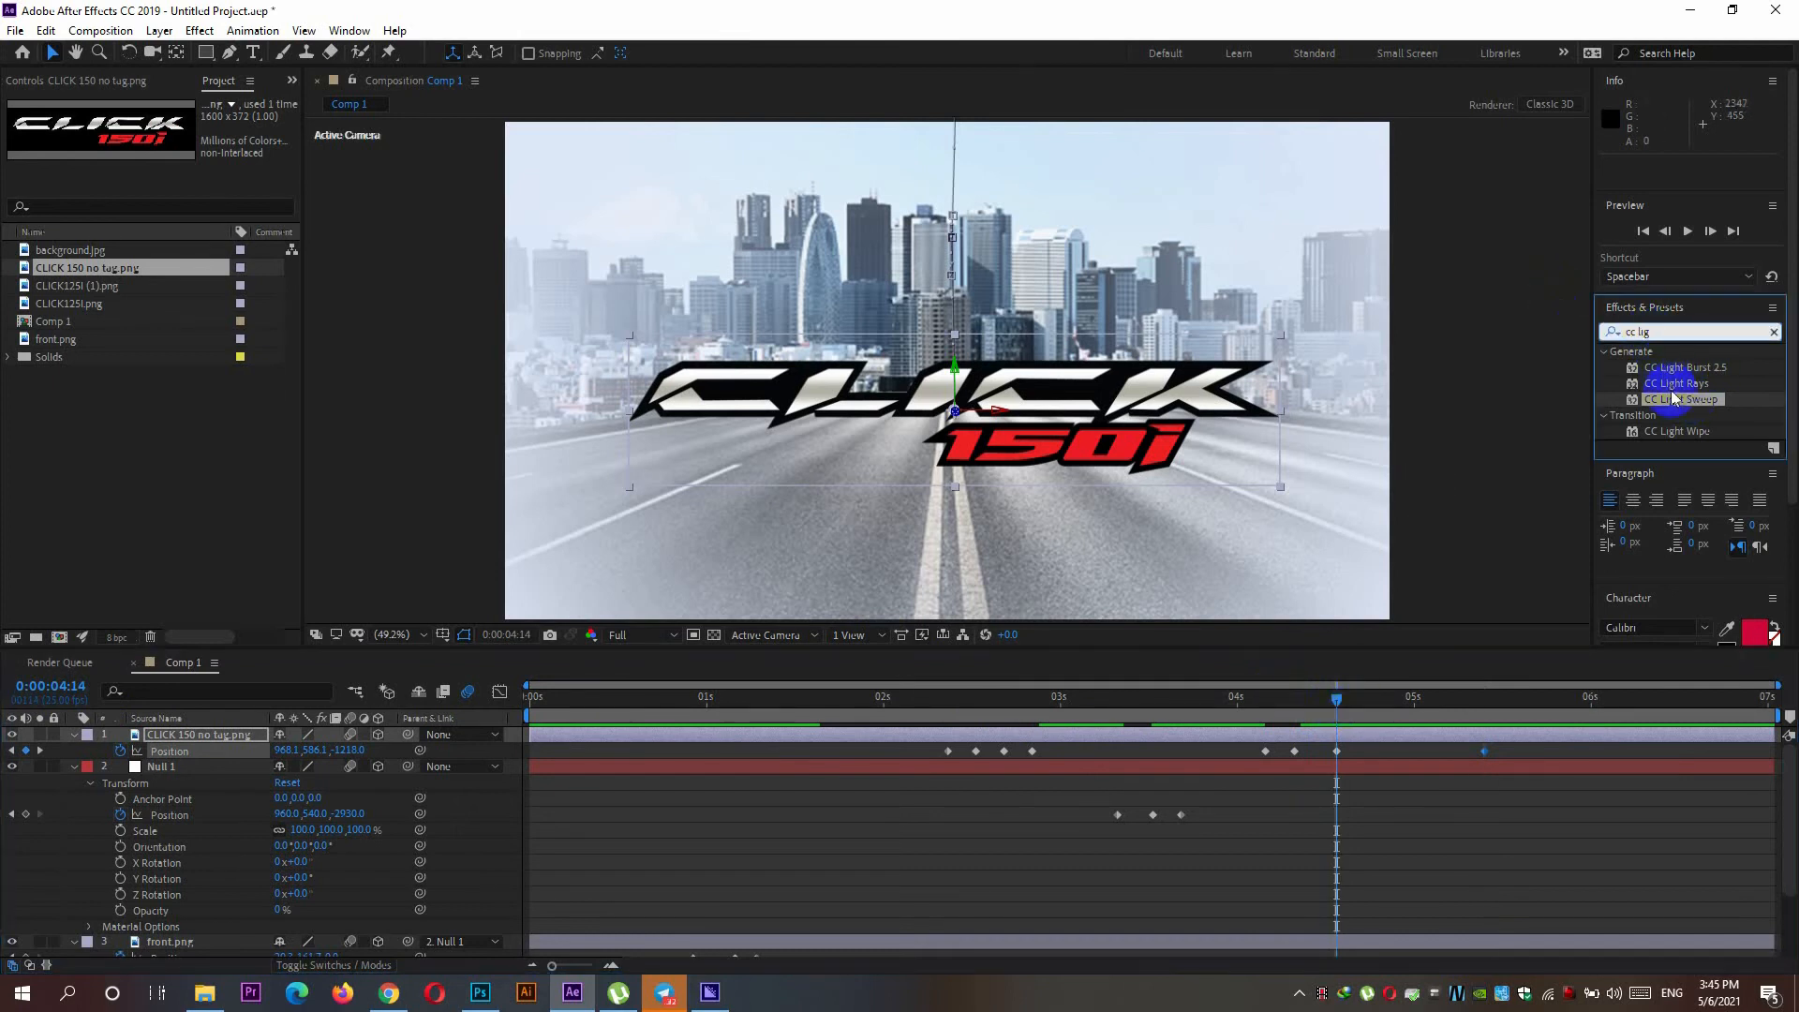
left_click_drag(1707, 403, 1023, 401)
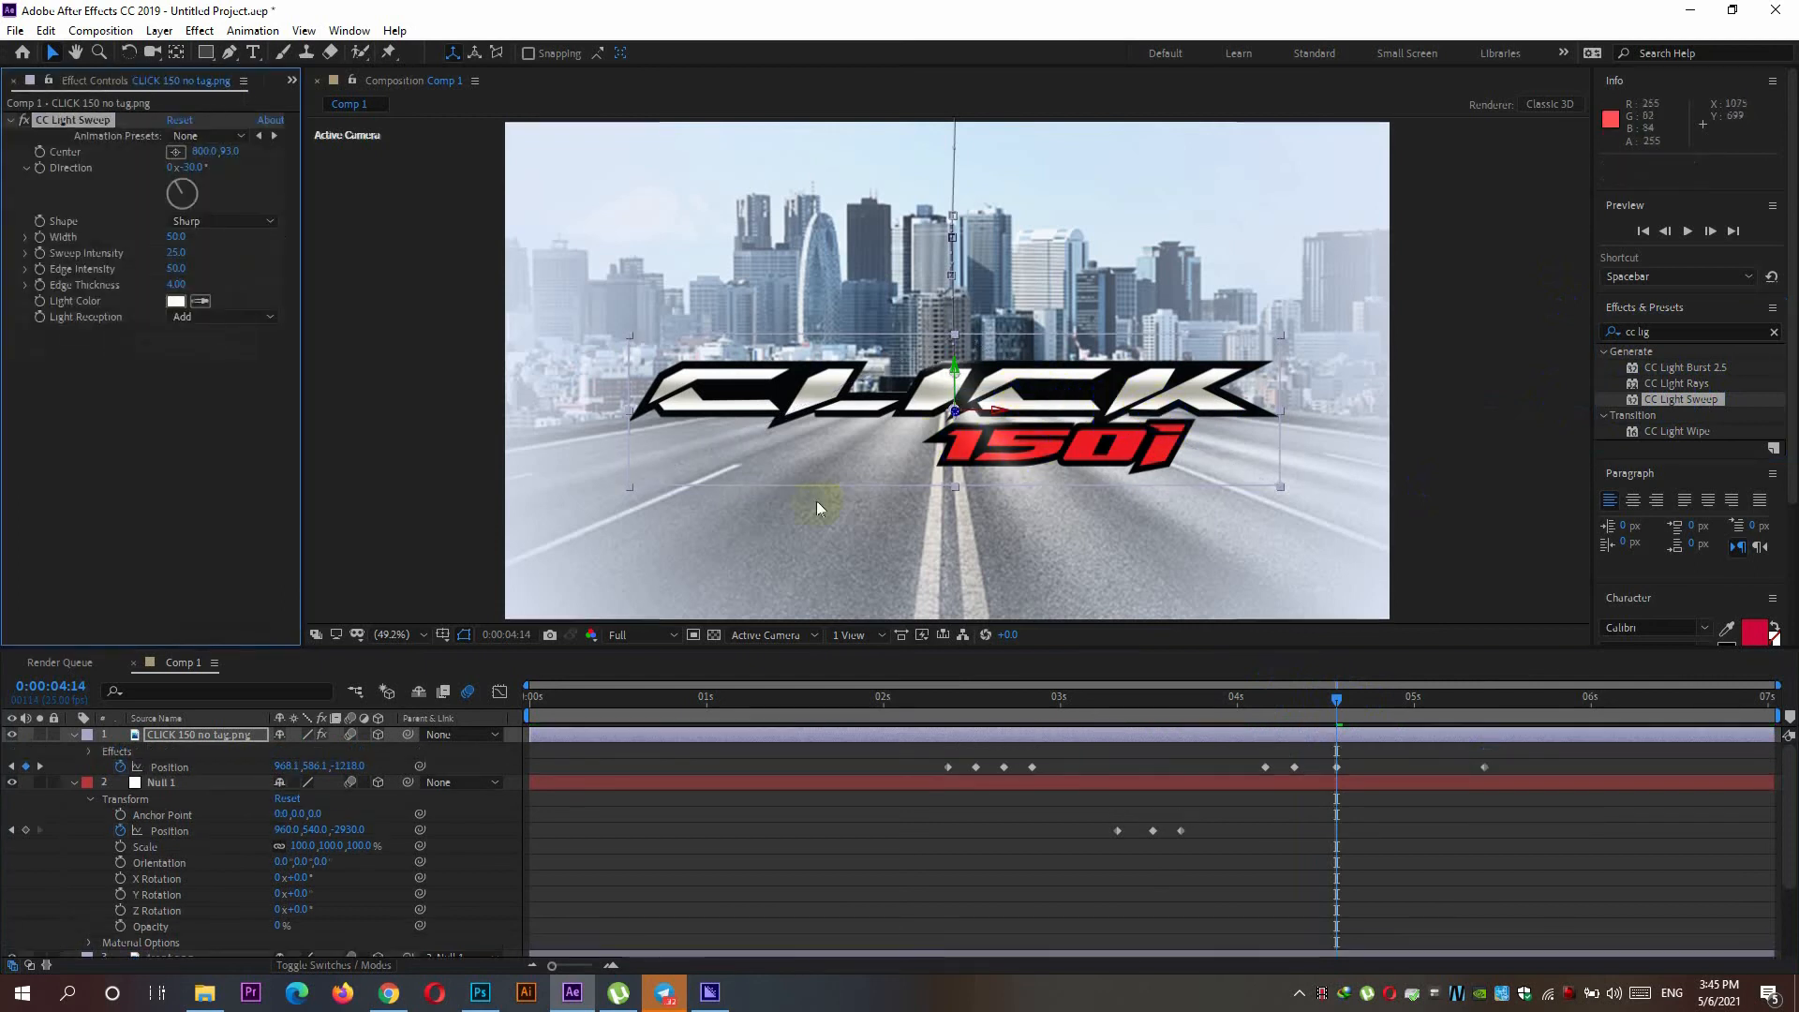
Step: Set the logo's CC Light Sweep to Width 99, Sweep Intensity 50 and Edge Intensity 93
left_click(96, 760)
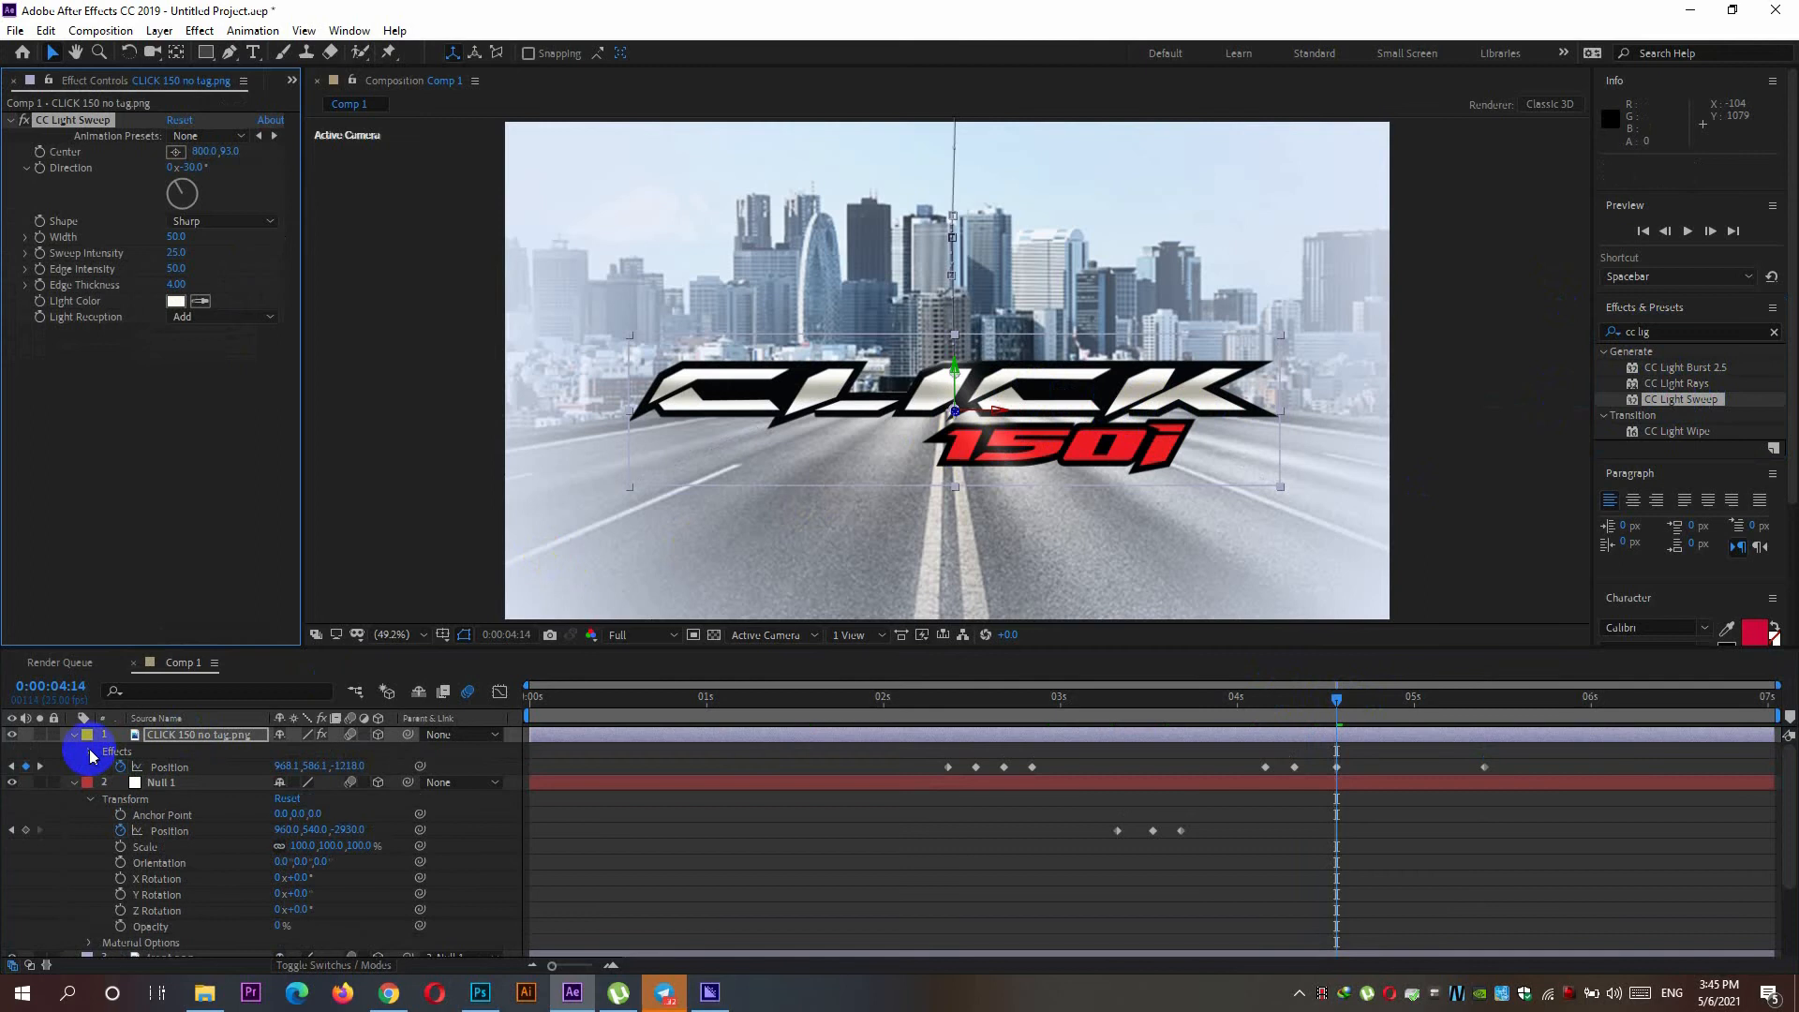
left_click(89, 751)
left_click(105, 770)
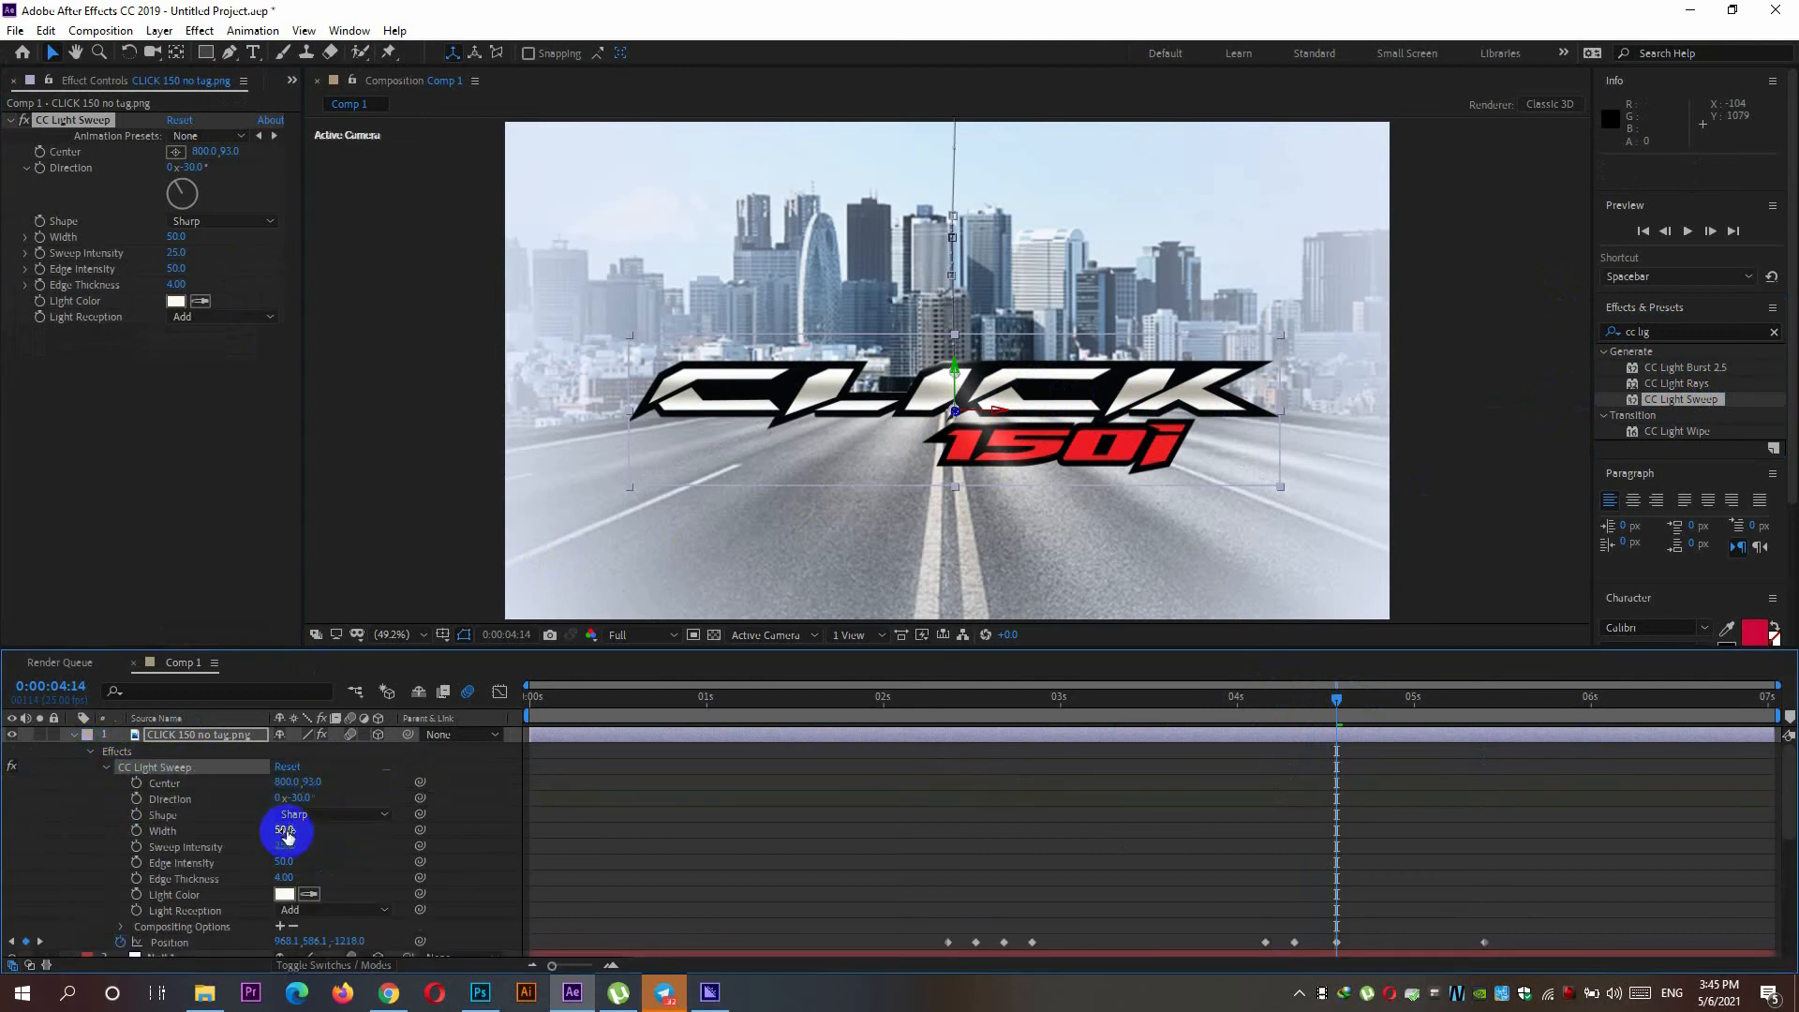
left_click_drag(282, 830, 324, 861)
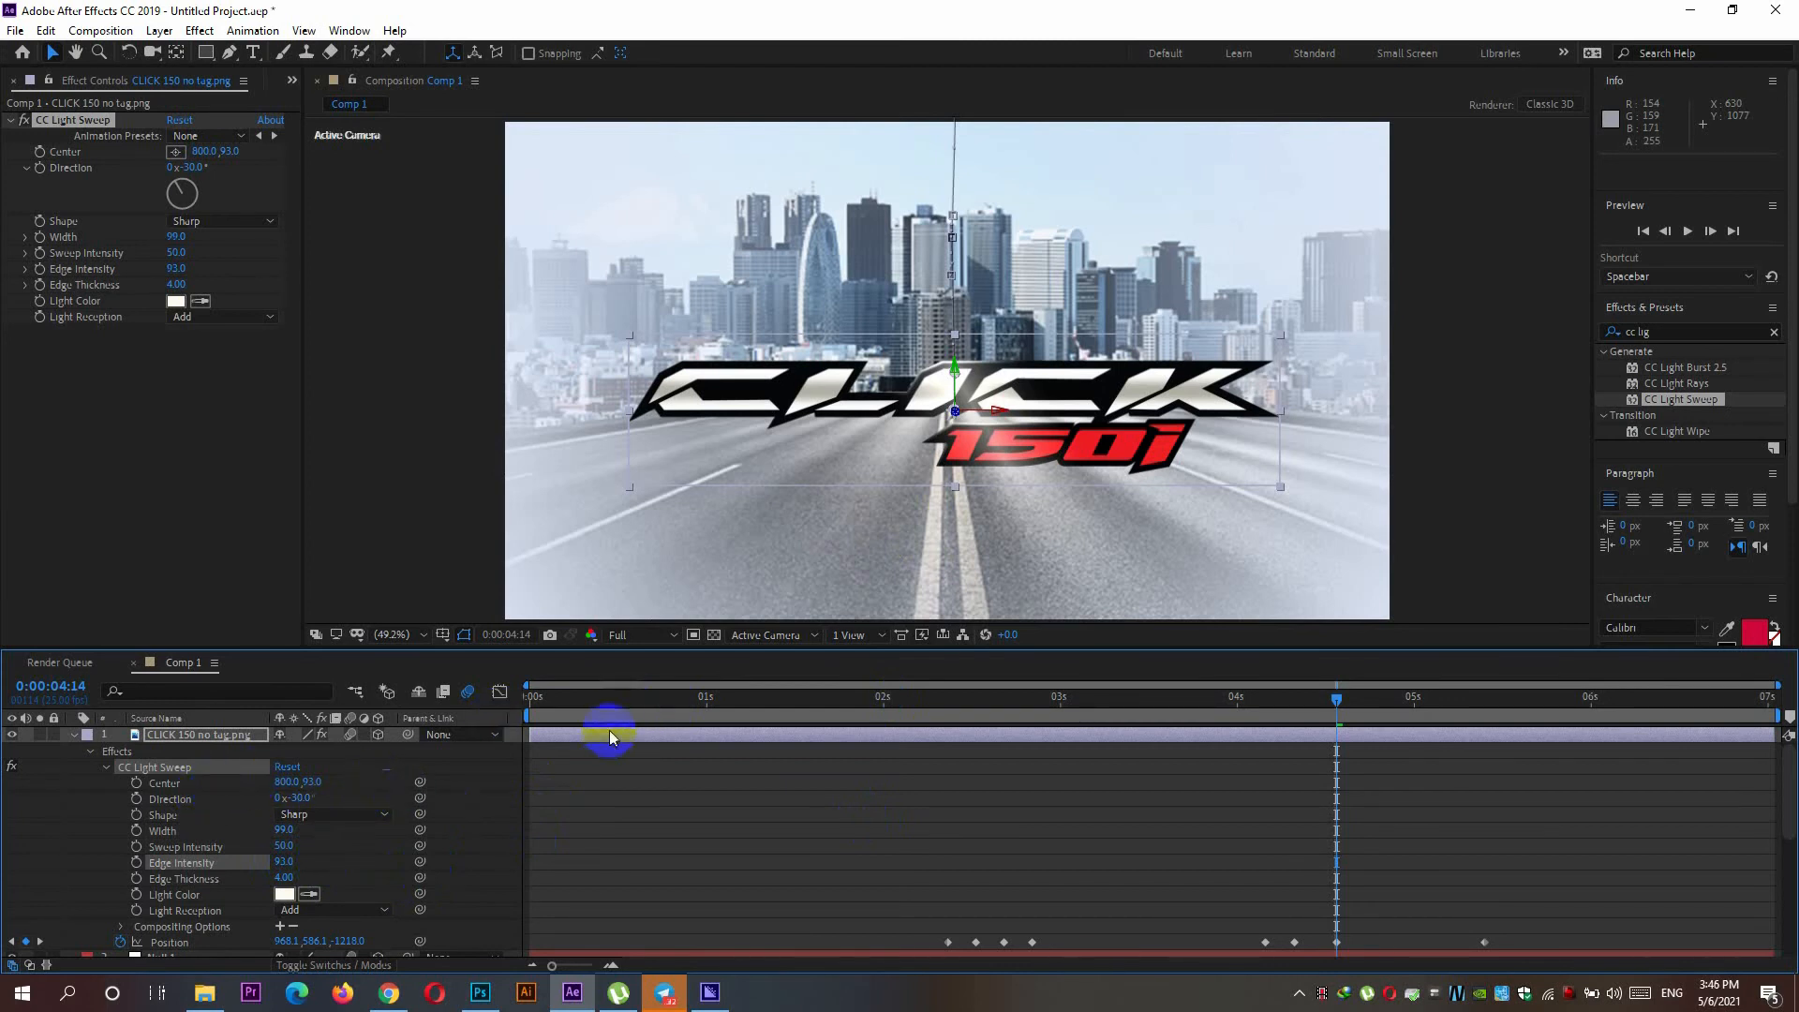
Step: Move the light sweep's center to about -240.5, 132.1 at 0:00:04:14 and about 1739.2, 0.9 at 0:00:05:10
left_click_drag(956, 375, 550, 392)
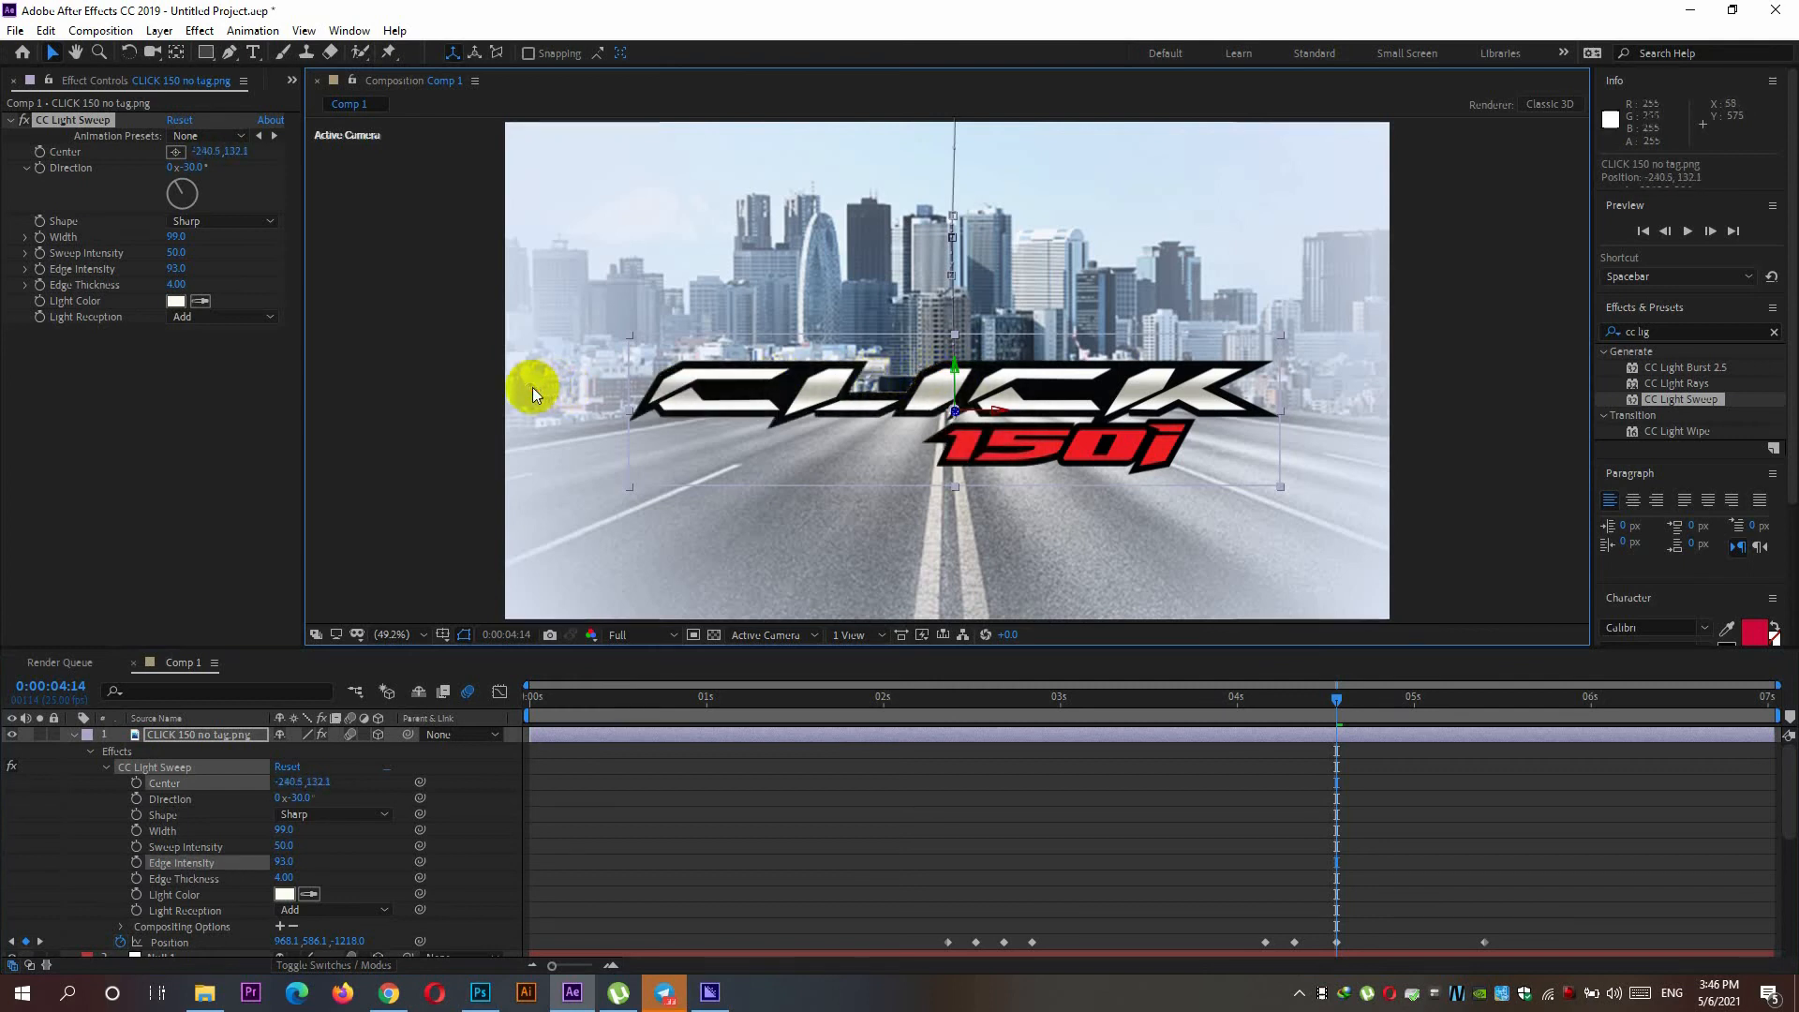
left_click_drag(1339, 698, 1484, 698)
left_click_drag(531, 403, 1329, 340)
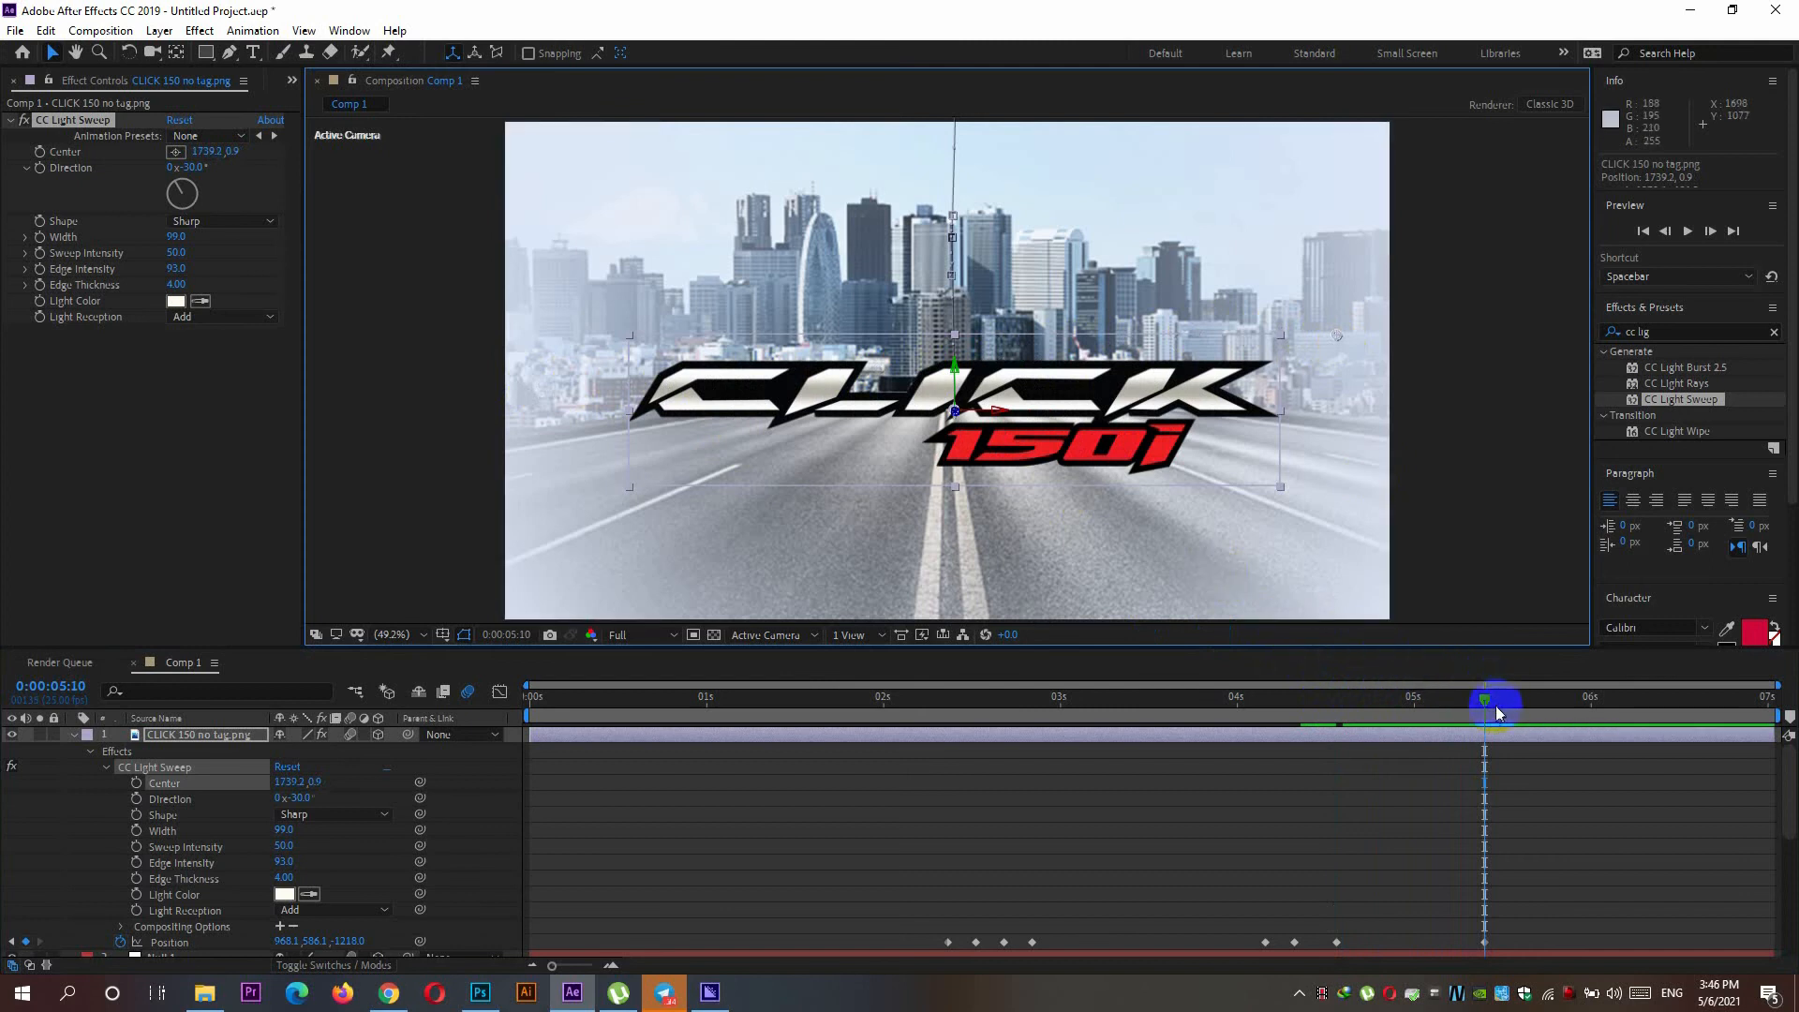
Step: Trim the end of the logo layer to 0:00:06:06 and preview the animation
left_click_drag(1485, 699, 1634, 695)
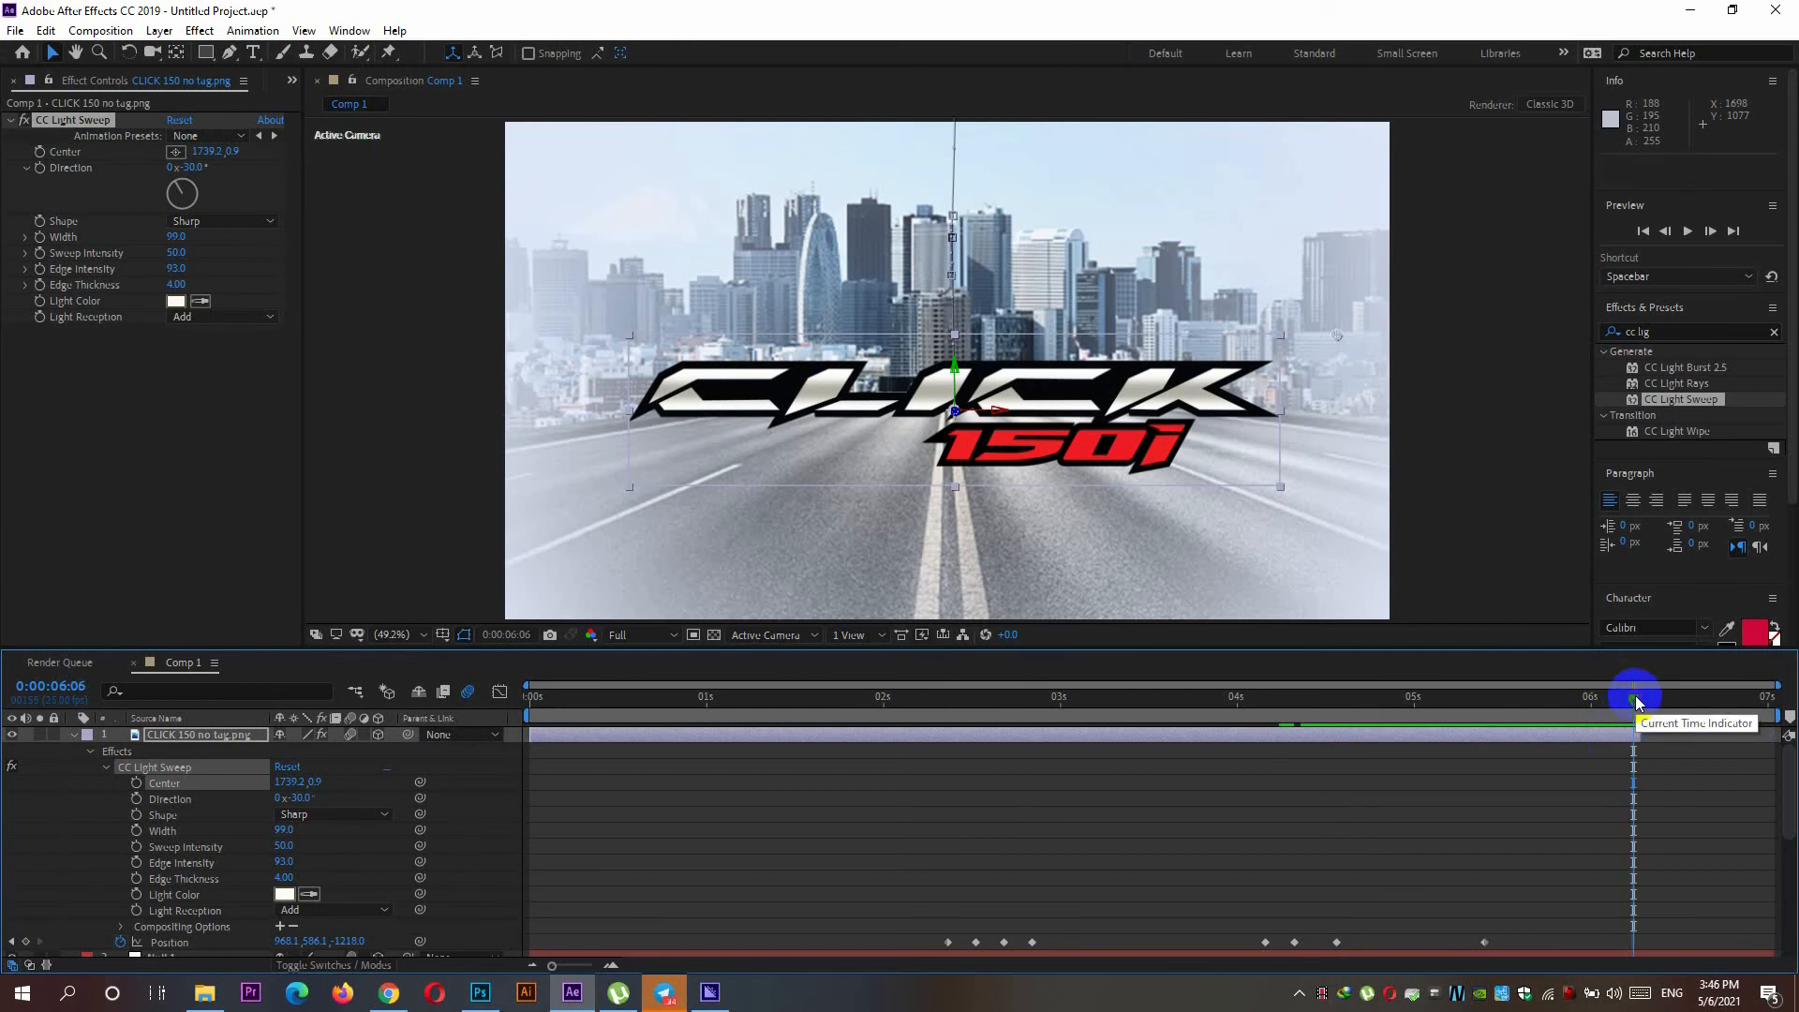
key("alt+bracketright")
key("space")
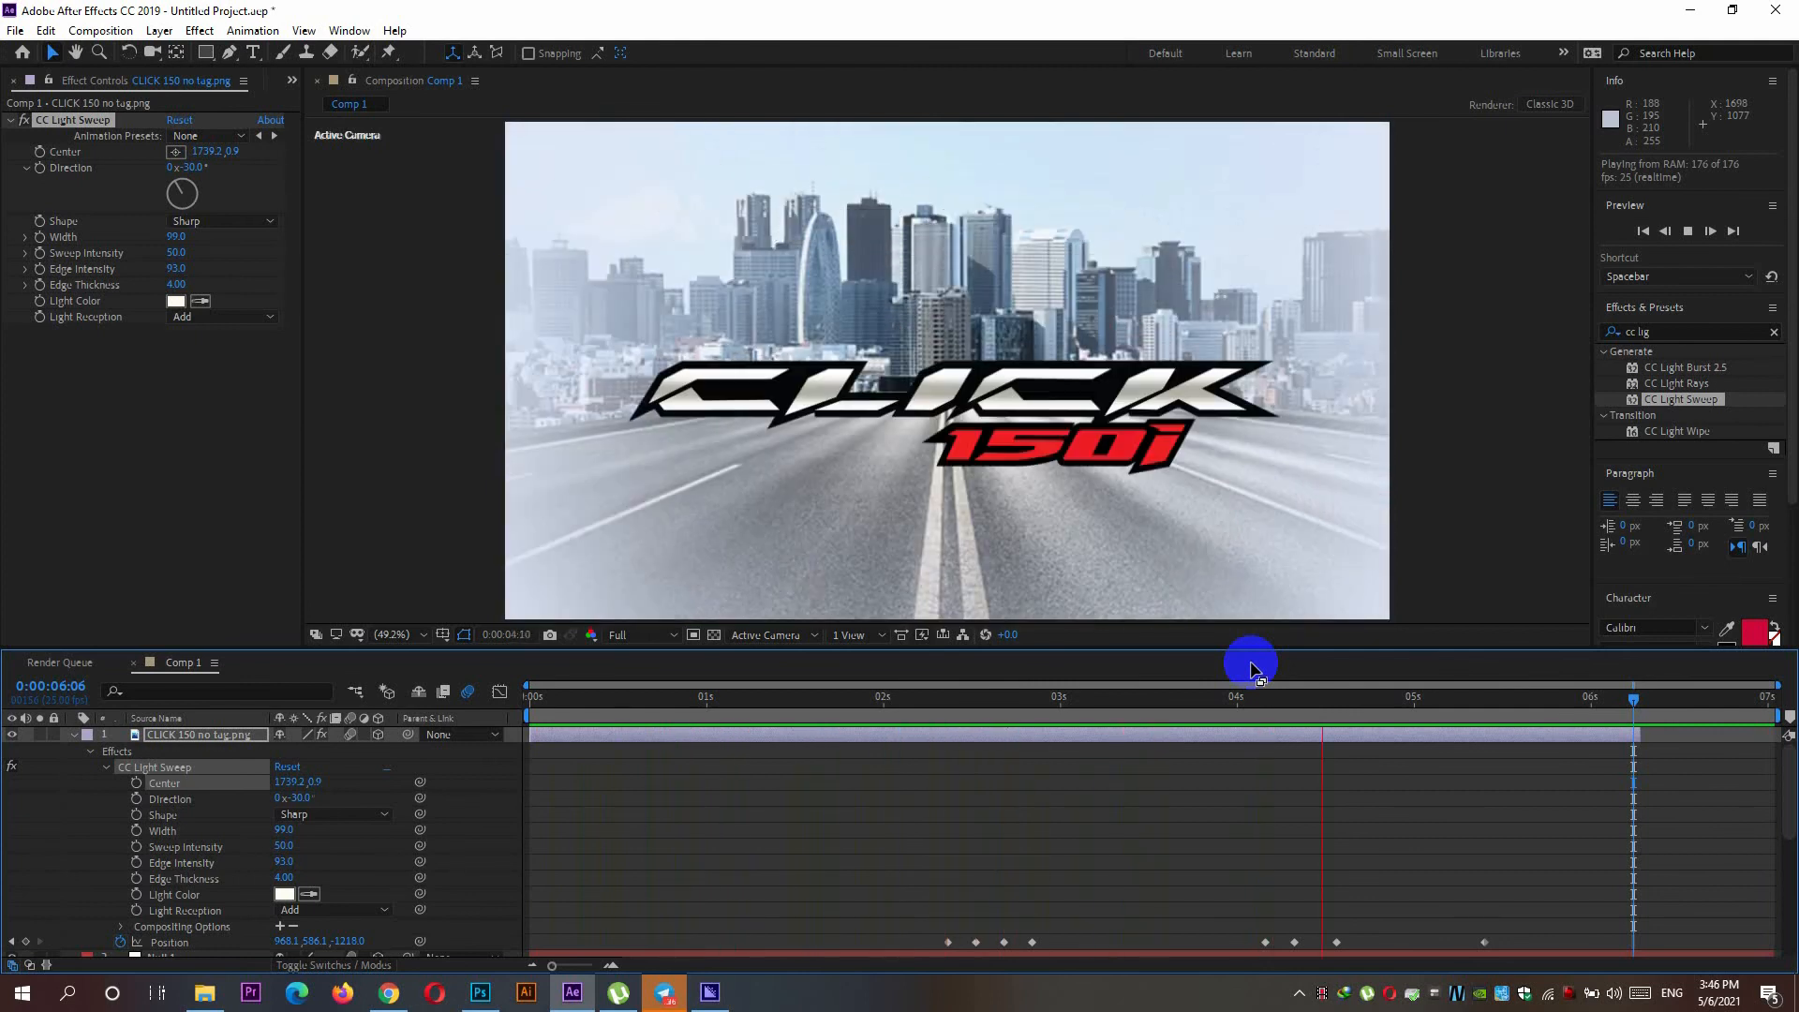
key("space")
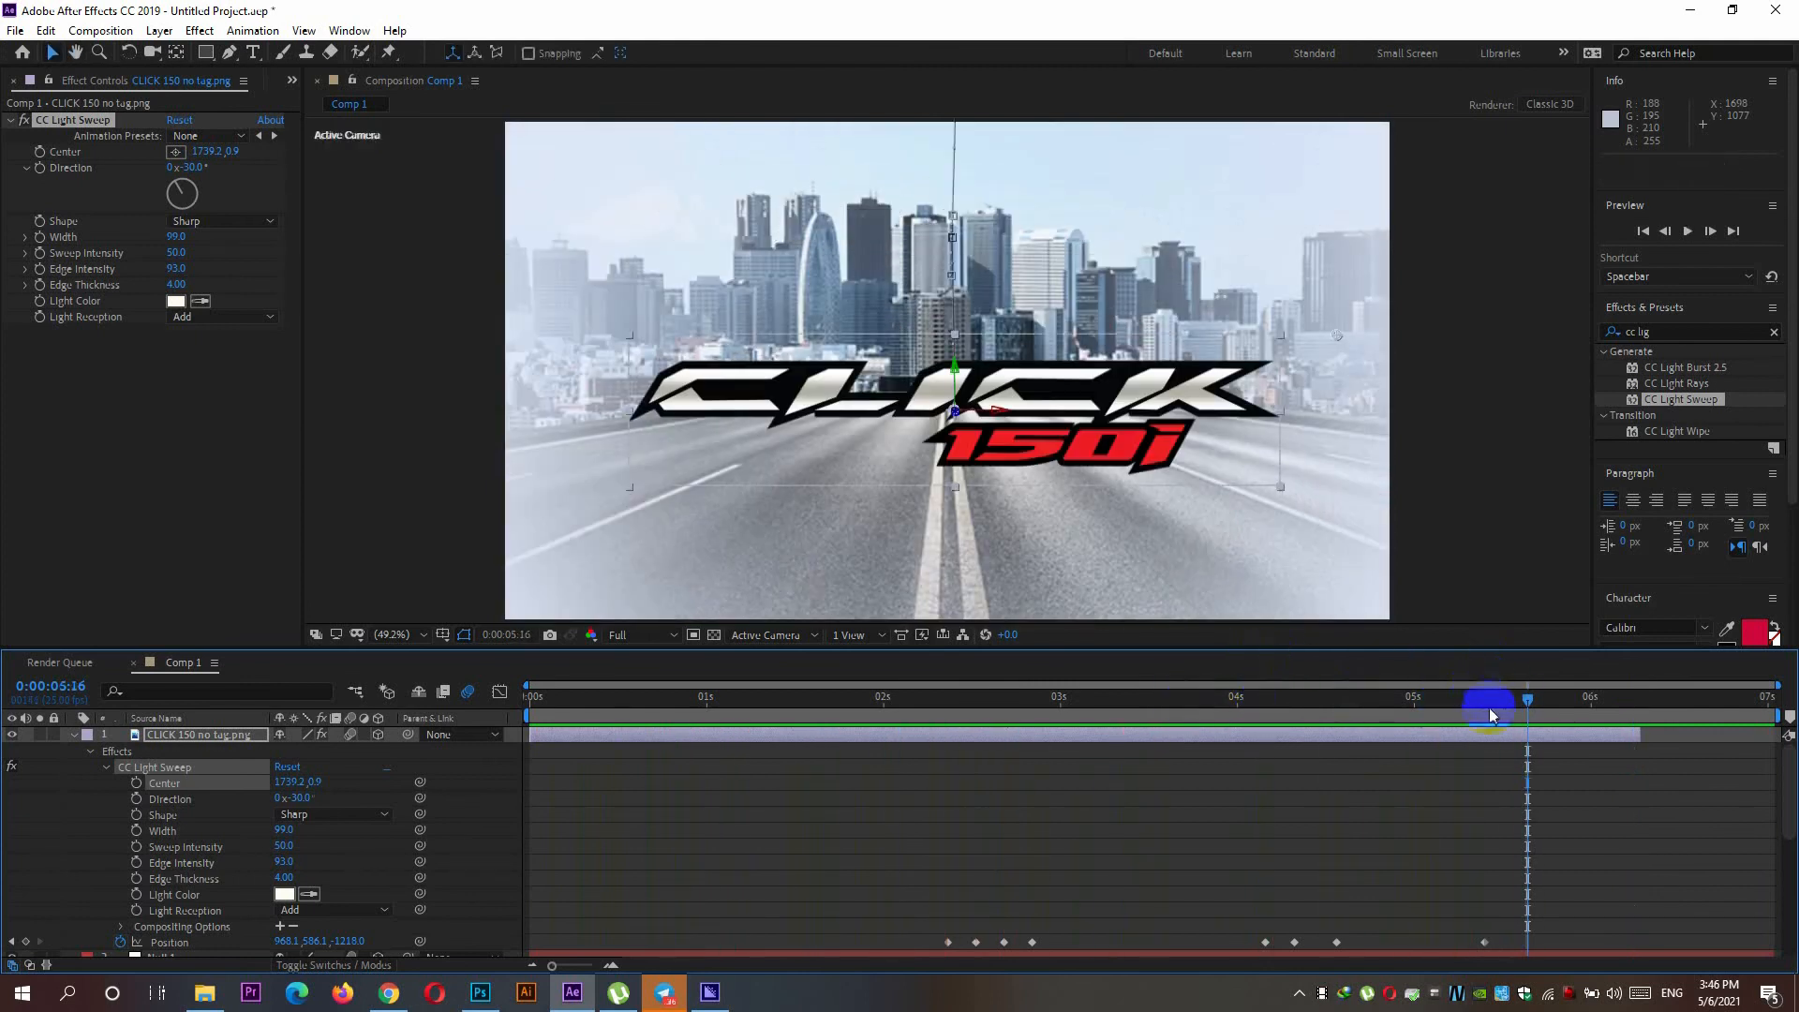
Step: Delete the logo's Position keyframes at 0:00:04:14 and 0:00:05:10, and keyframe the light sweep's Center at 0:00:04:14 and 0:00:05:13
left_click_drag(1519, 705, 1487, 948)
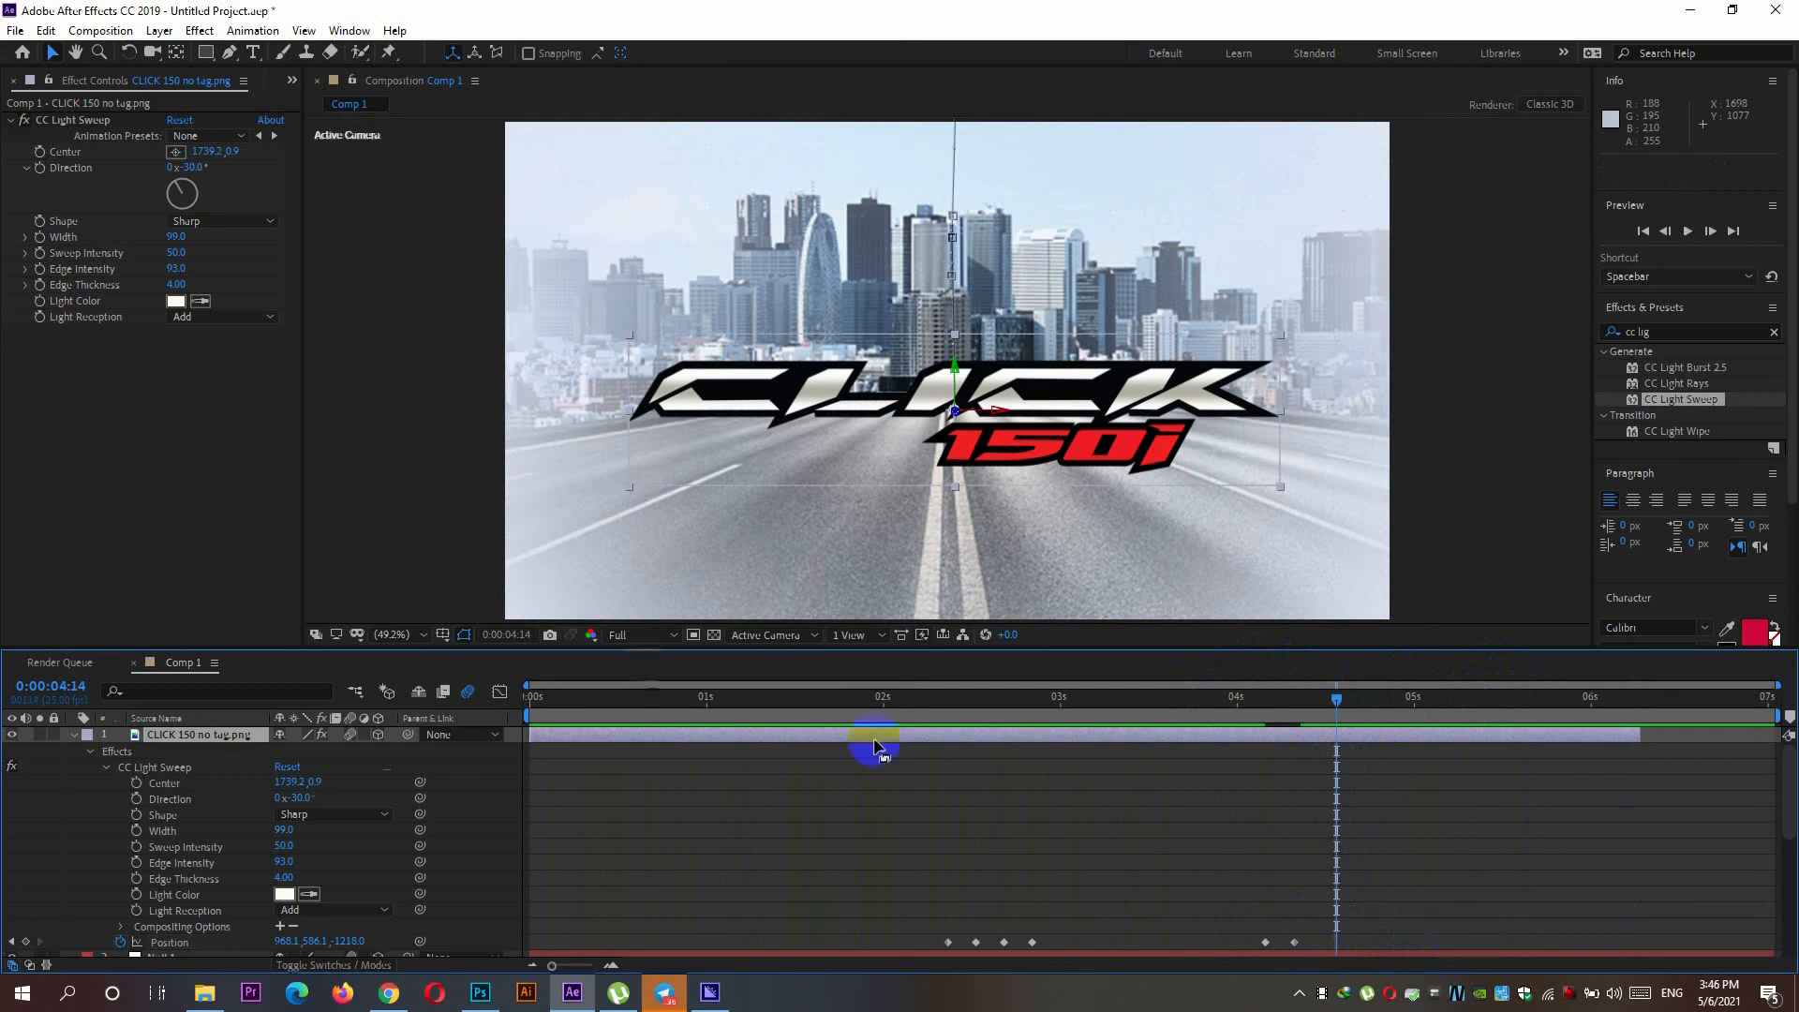
left_click(137, 785)
left_click_drag(1337, 701, 1514, 708)
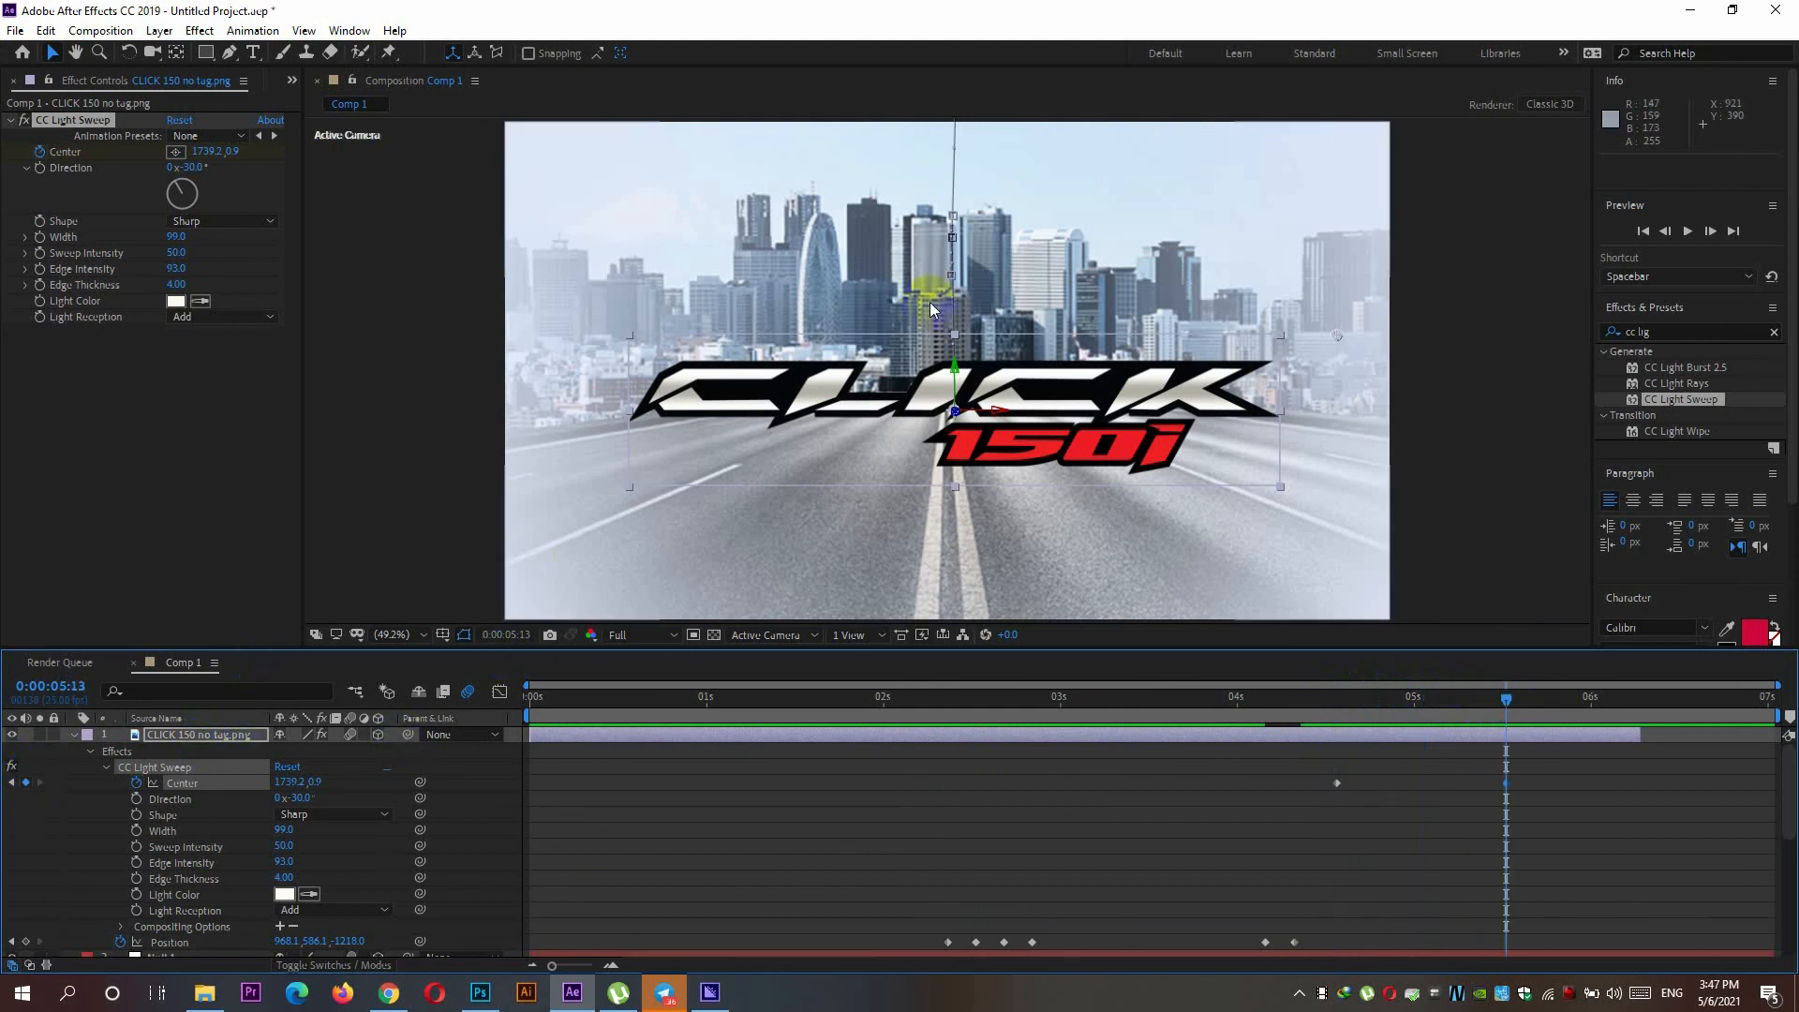
left_click_drag(1500, 699, 1341, 717)
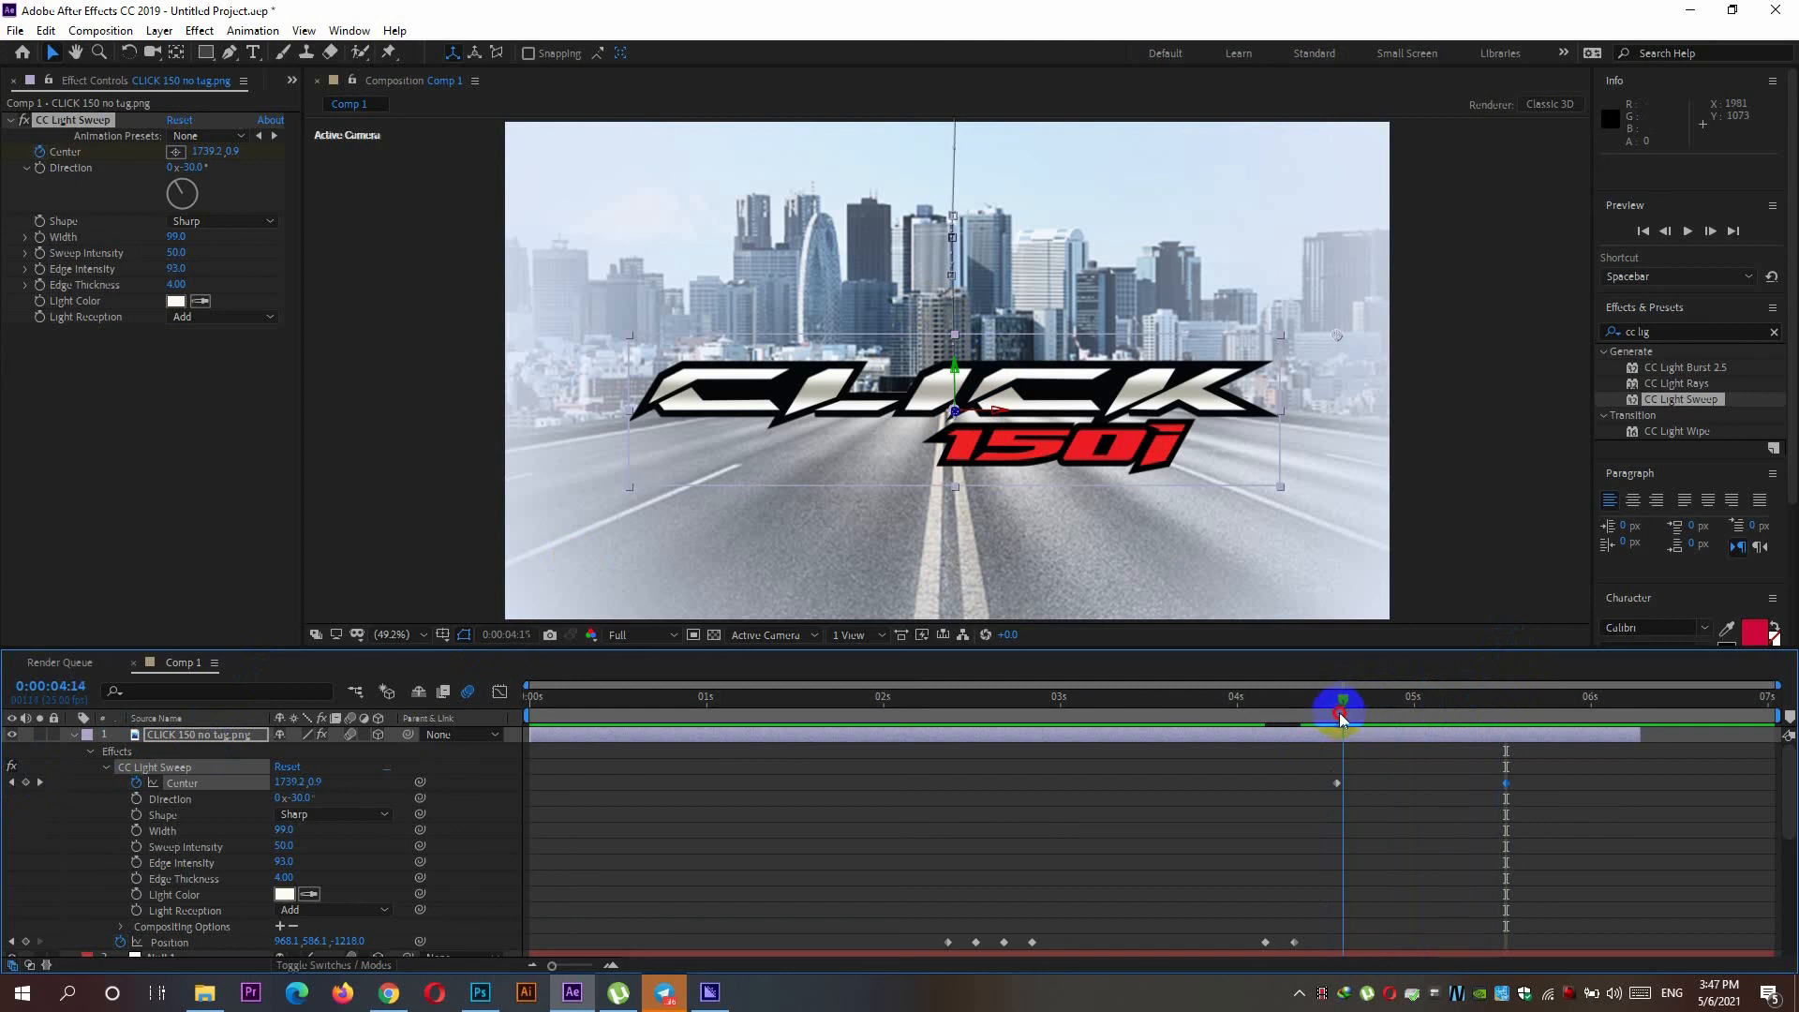
left_click(1676, 401)
left_click_drag(1249, 419, 1117, 436)
left_click_drag(953, 405, 947, 411)
key("ctrl+z")
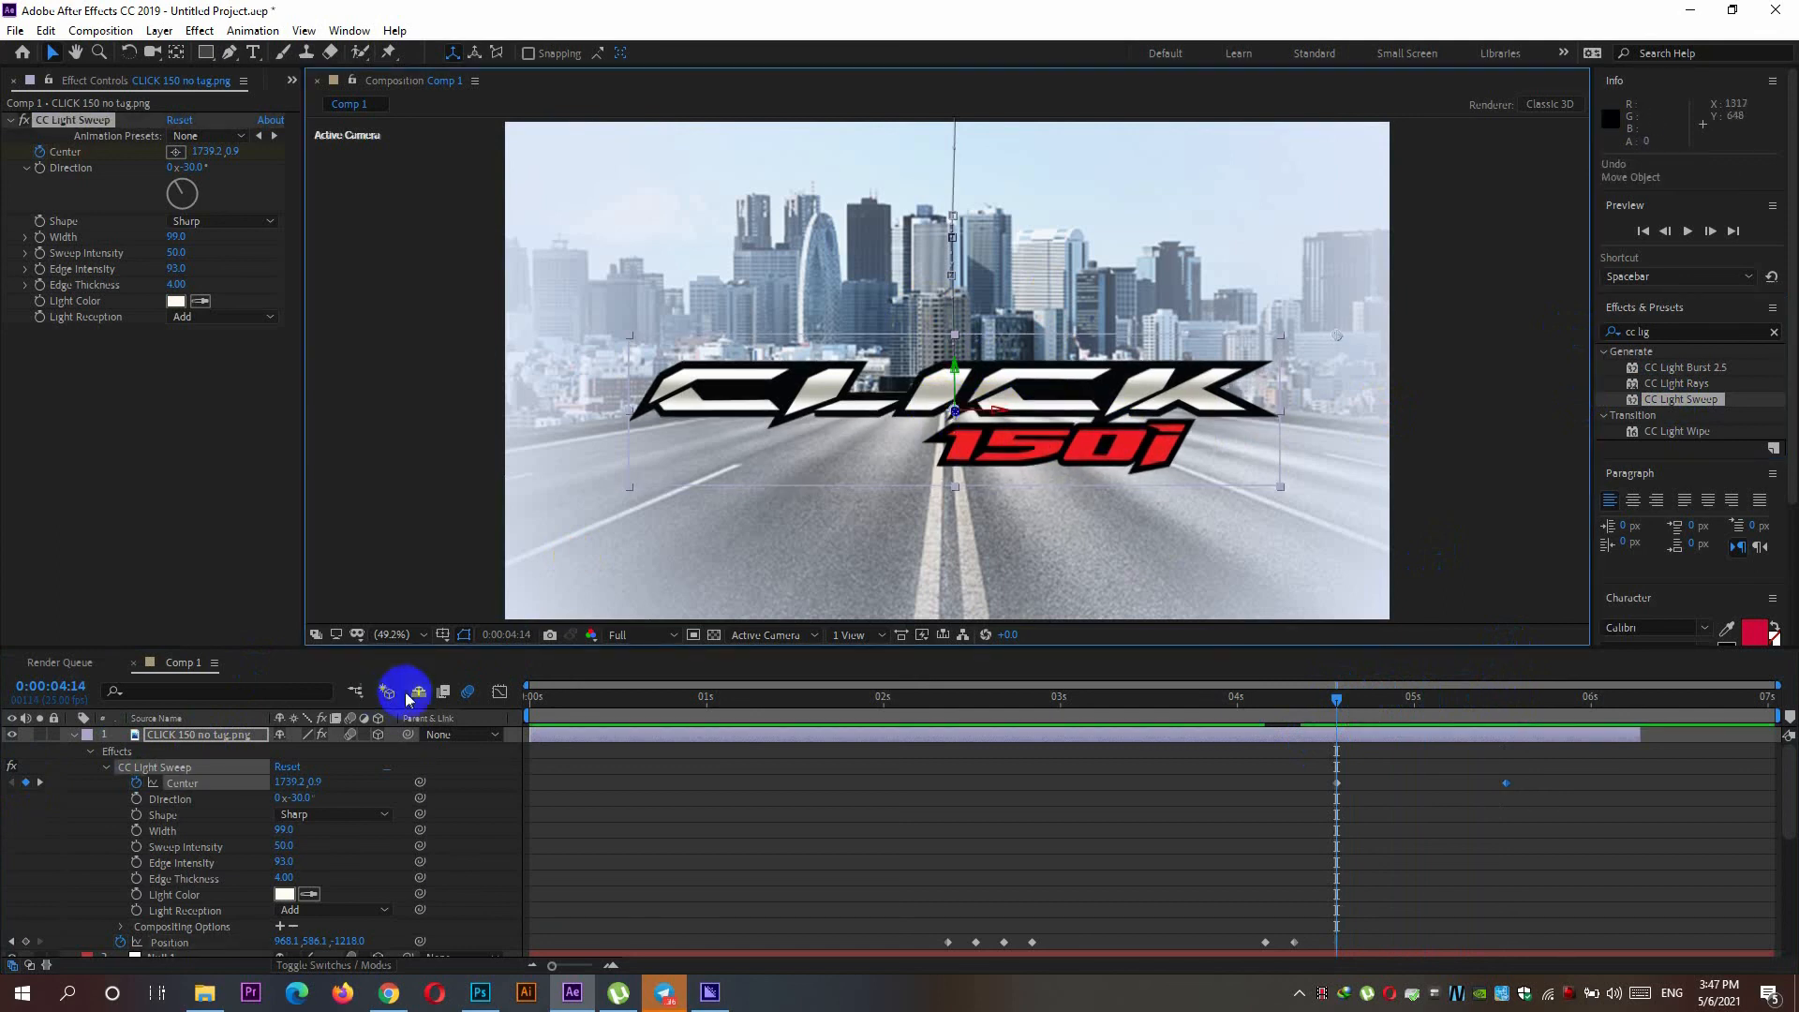
Step: Shift the light sweep's Center keyframes to 1648.2, 0.9, move the center at 0:00:04:14 beyond the logo's left edge, and preview the sweep
left_click(221, 787)
left_click_drag(286, 786, 231, 777)
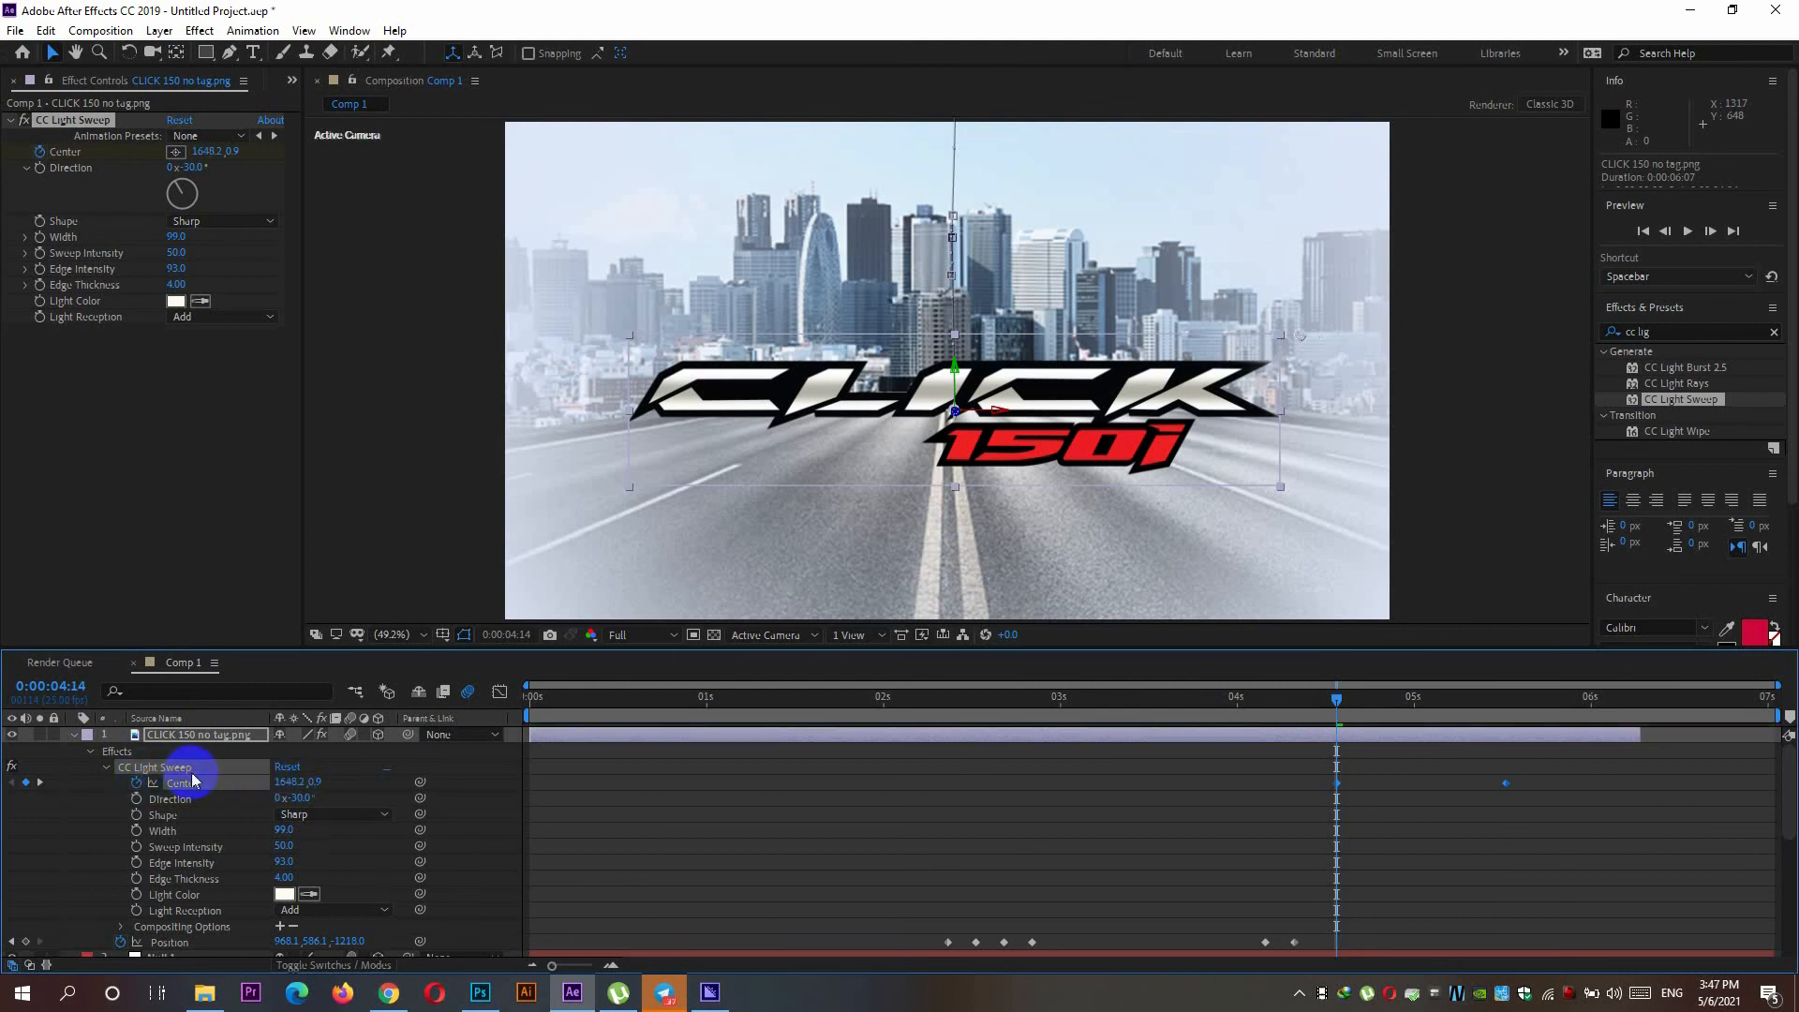
left_click_drag(1301, 337, 529, 354)
left_click_drag(1336, 703, 1509, 719)
key("space")
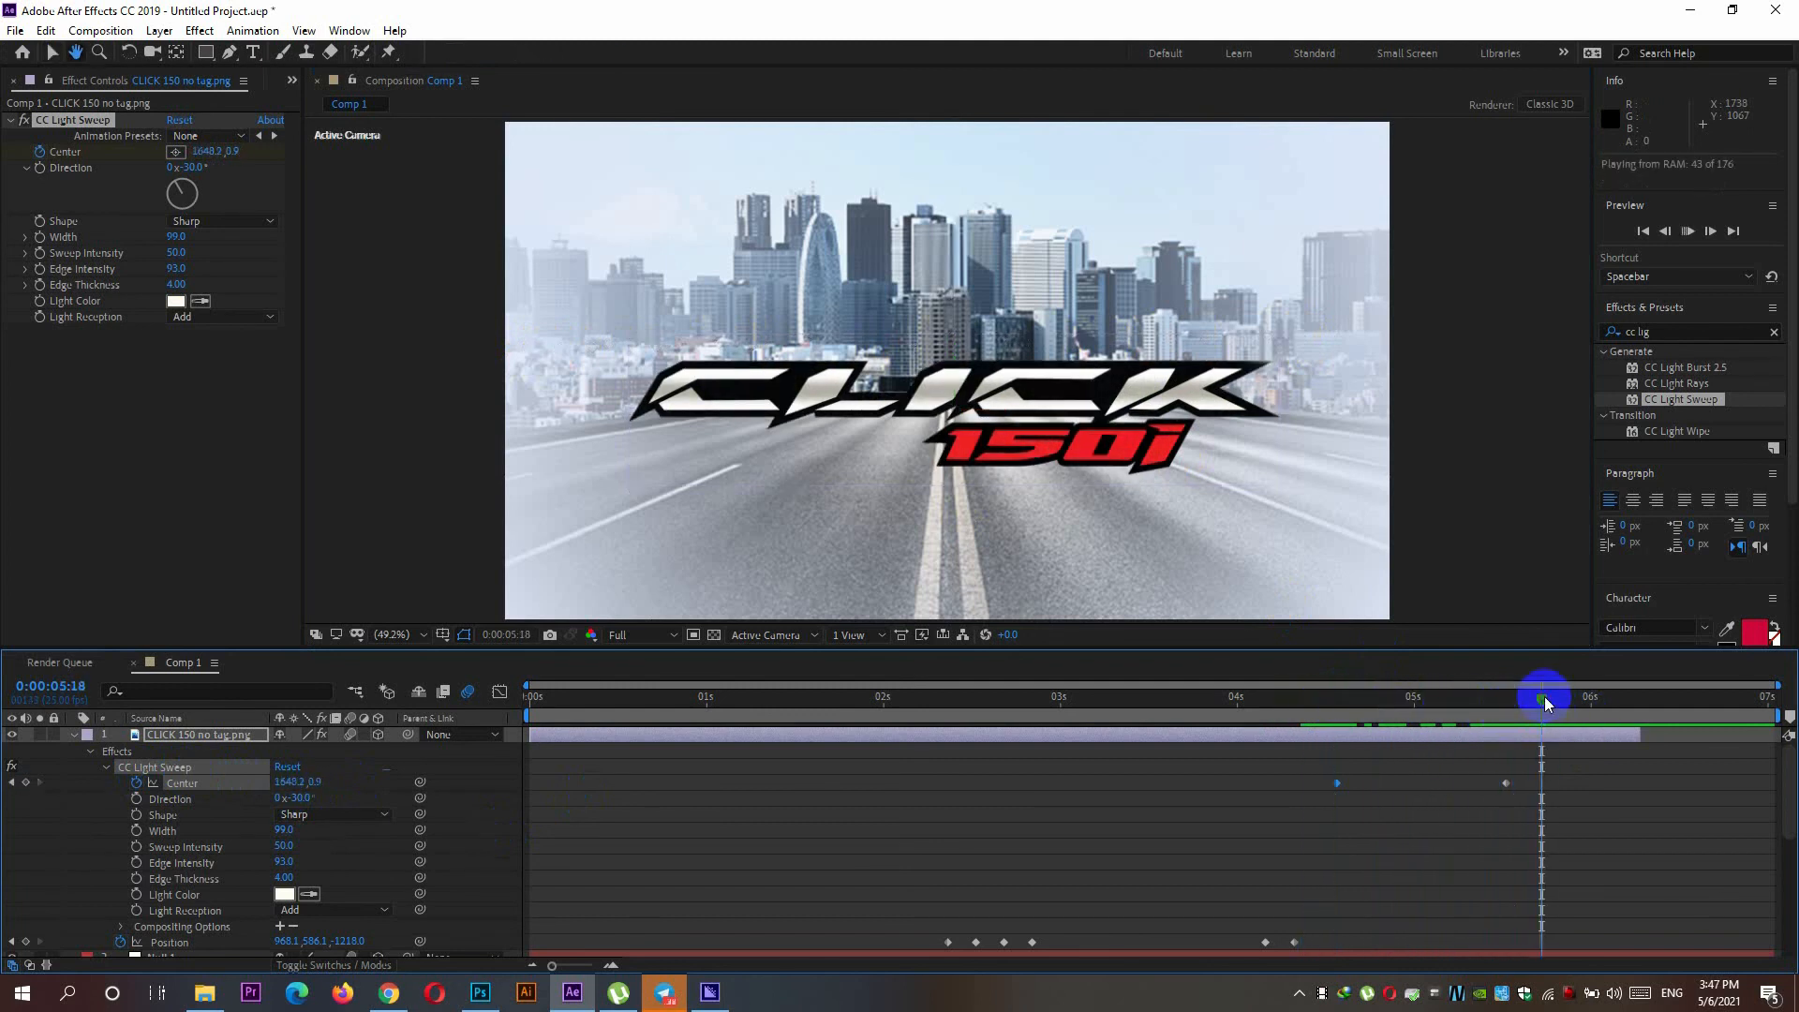